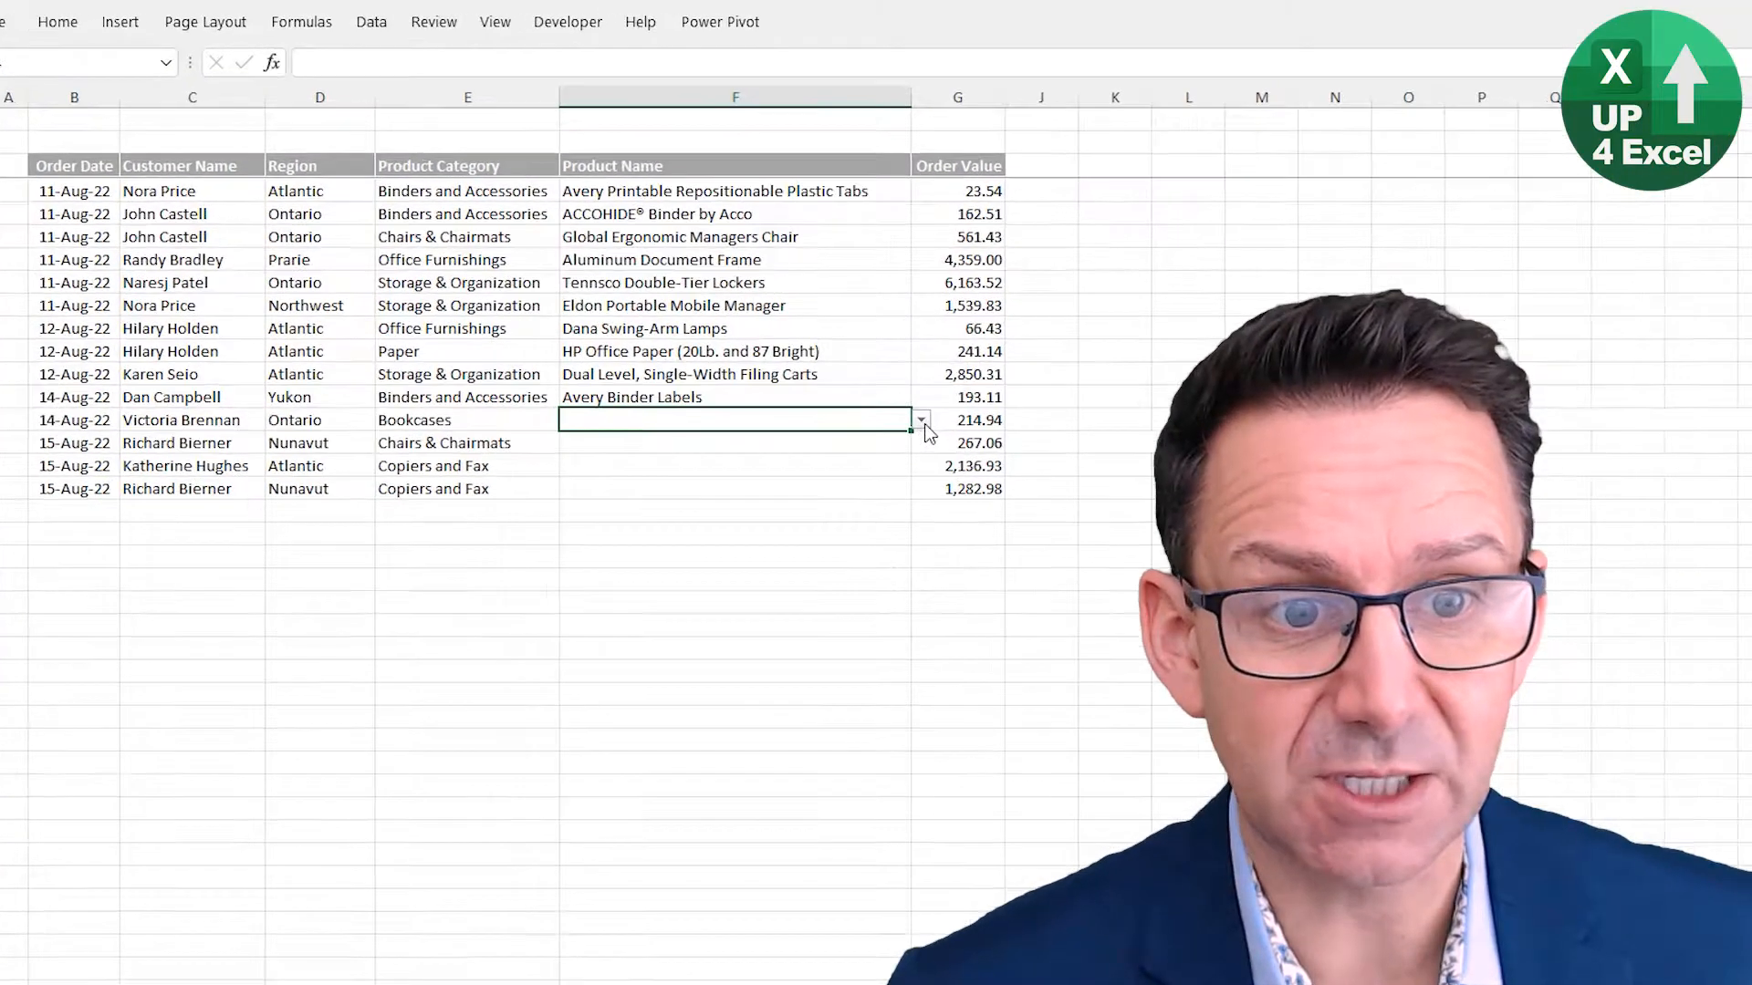
- Check the product name choices in F14, set the category in E14 to Copiers and Fax, and reopen the product name choices
left_click(922, 421)
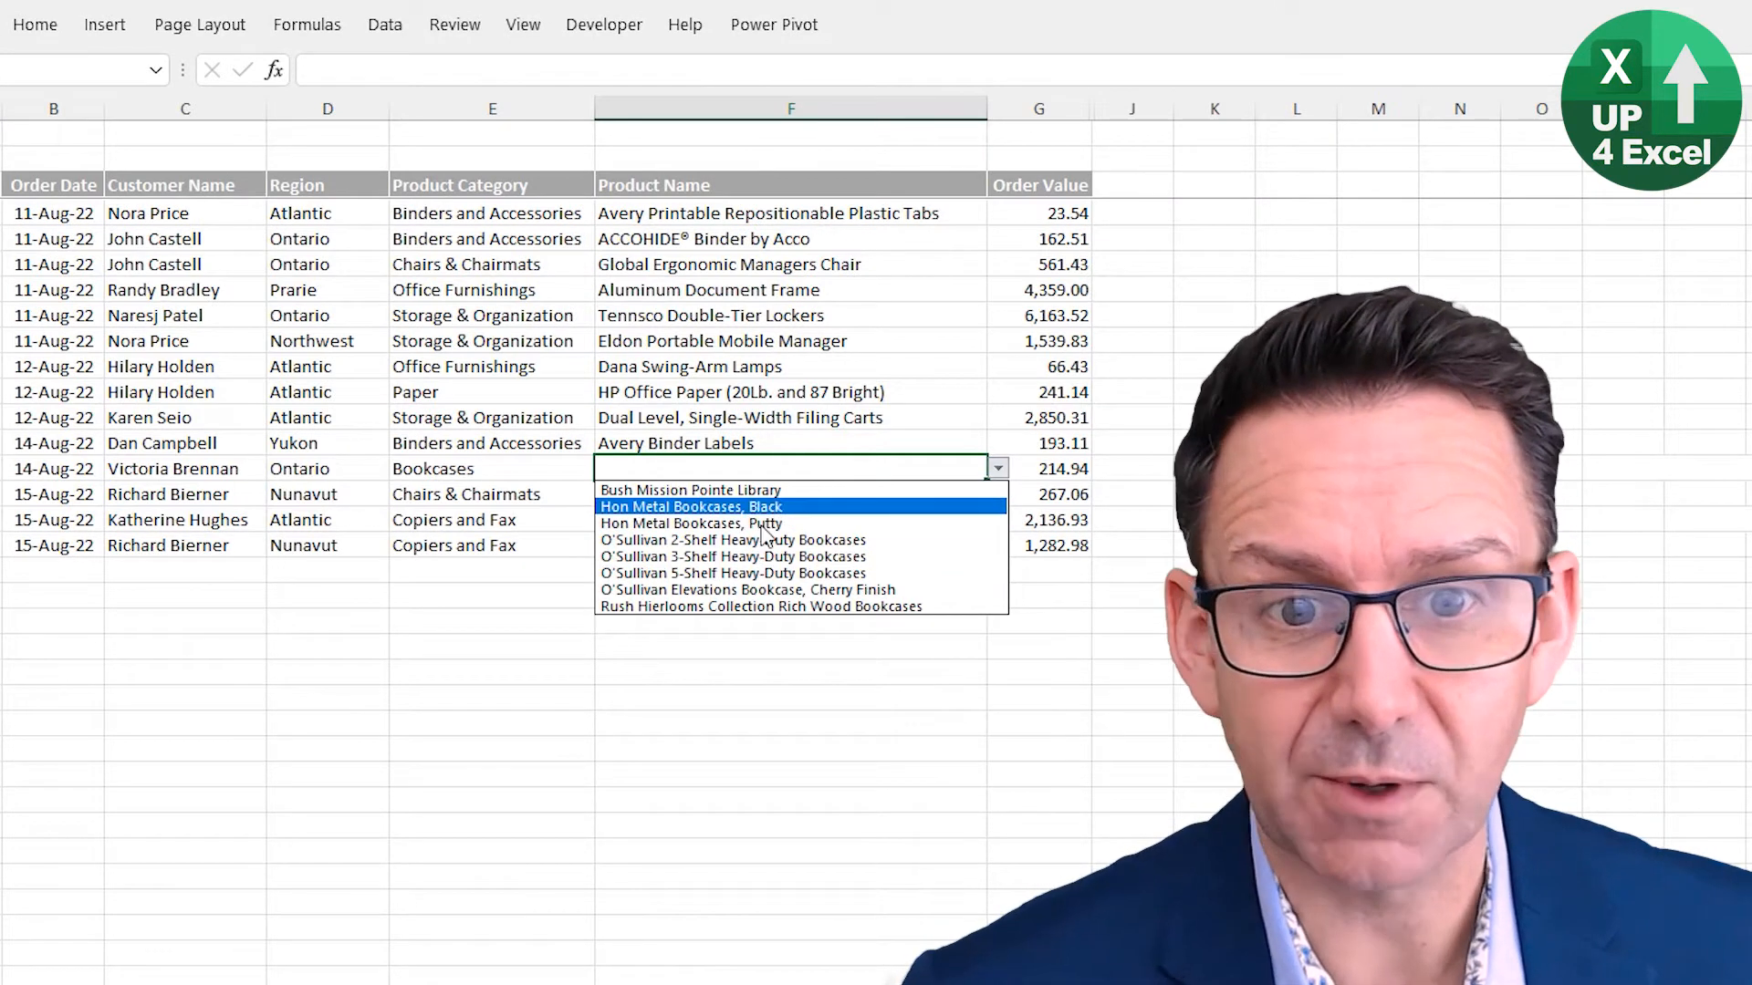
left_click(507, 463)
left_click(534, 467)
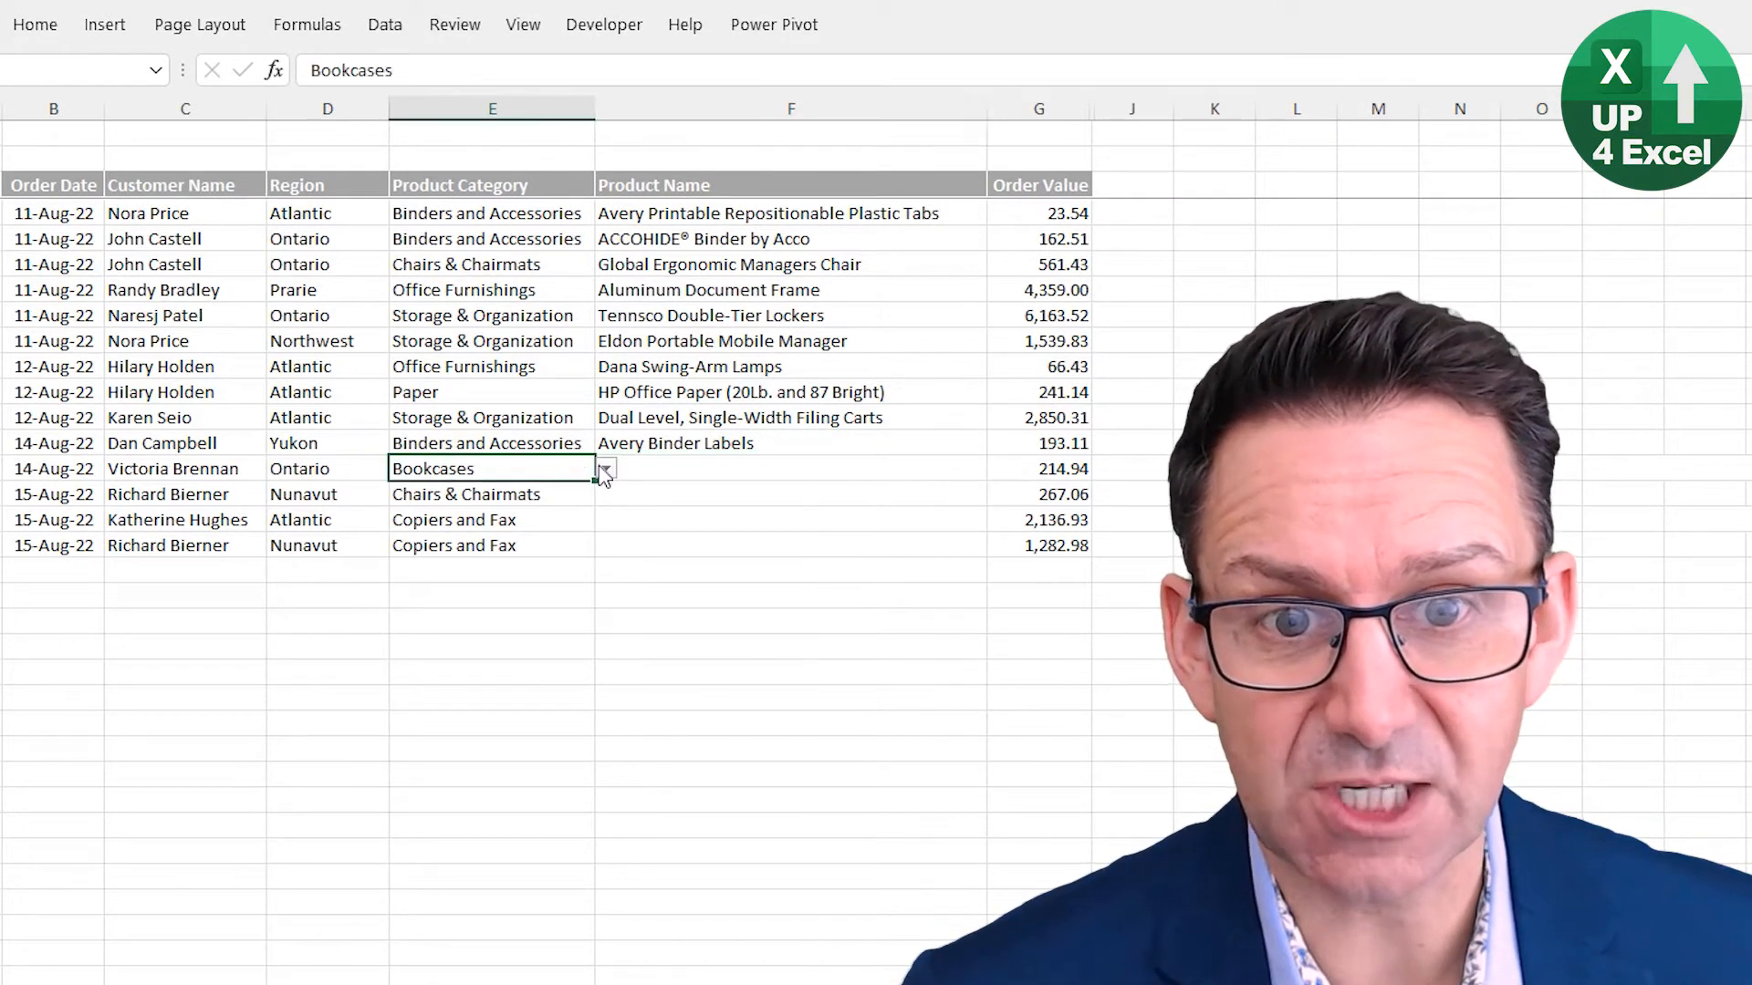
left_click(606, 468)
left_click(501, 539)
left_click(748, 467)
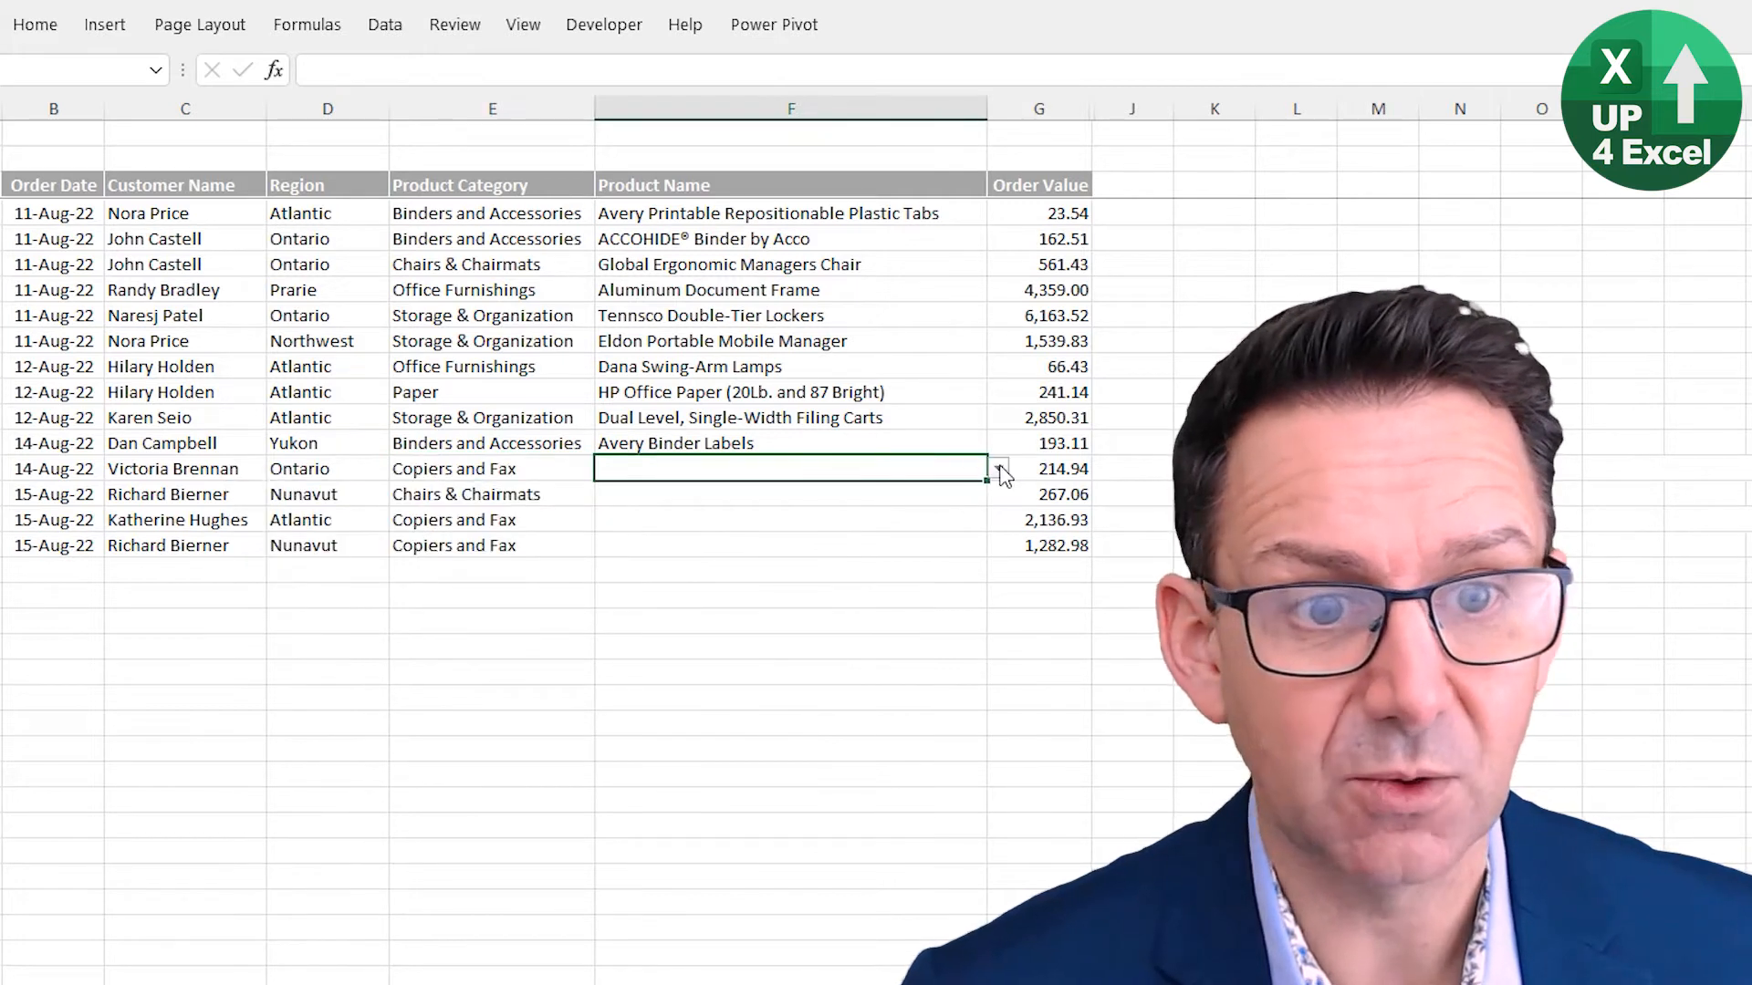
left_click(998, 468)
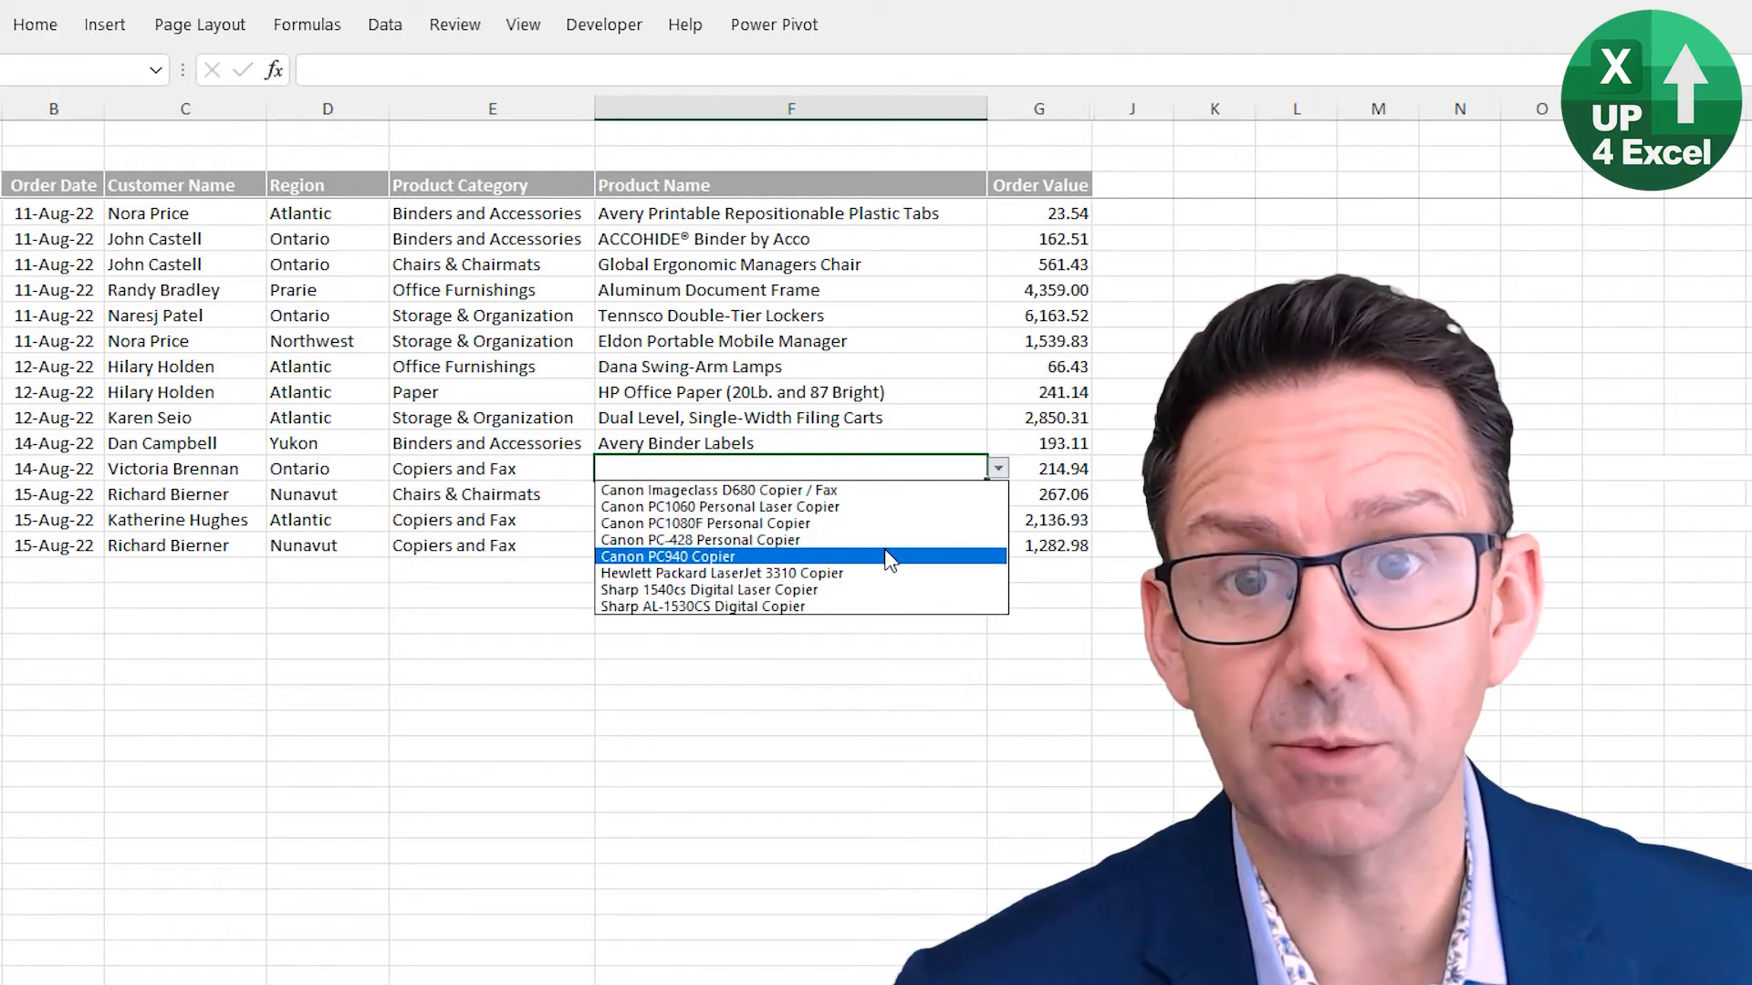
- Look through the product name choices offered in F15 and F16 for their respective regions and categories
left_click(534, 499)
left_click(826, 497)
left_click(1001, 496)
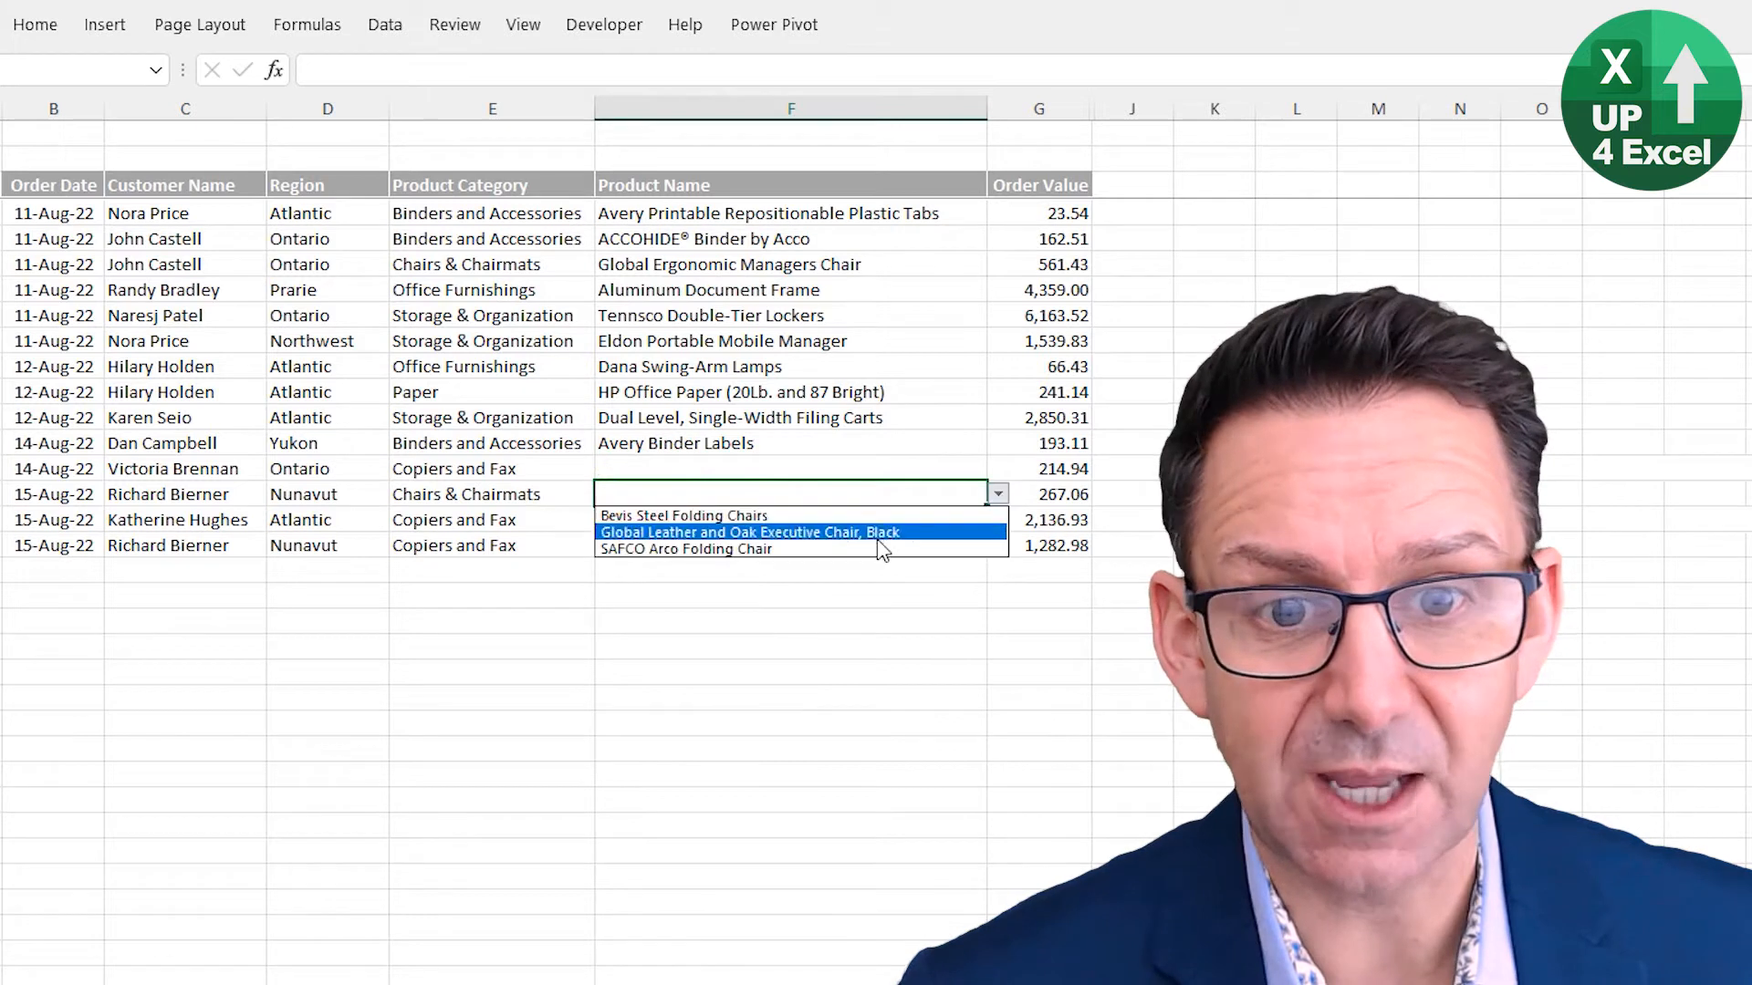
key("Escape")
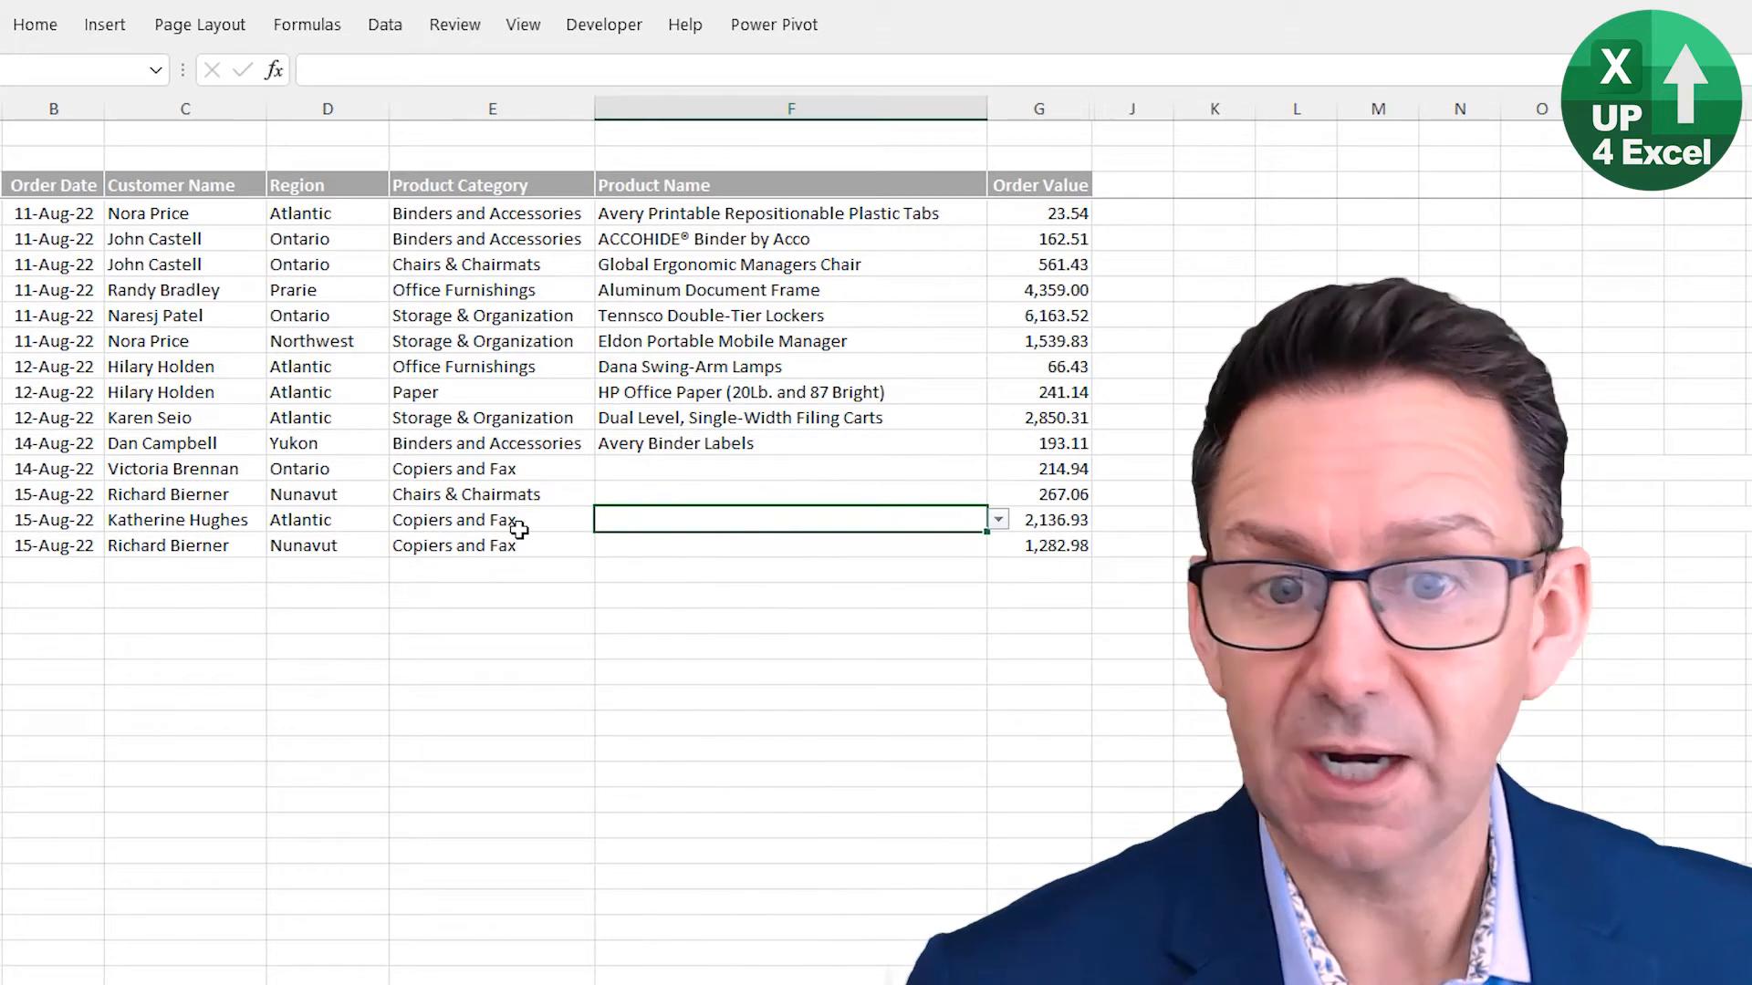
left_click(547, 518)
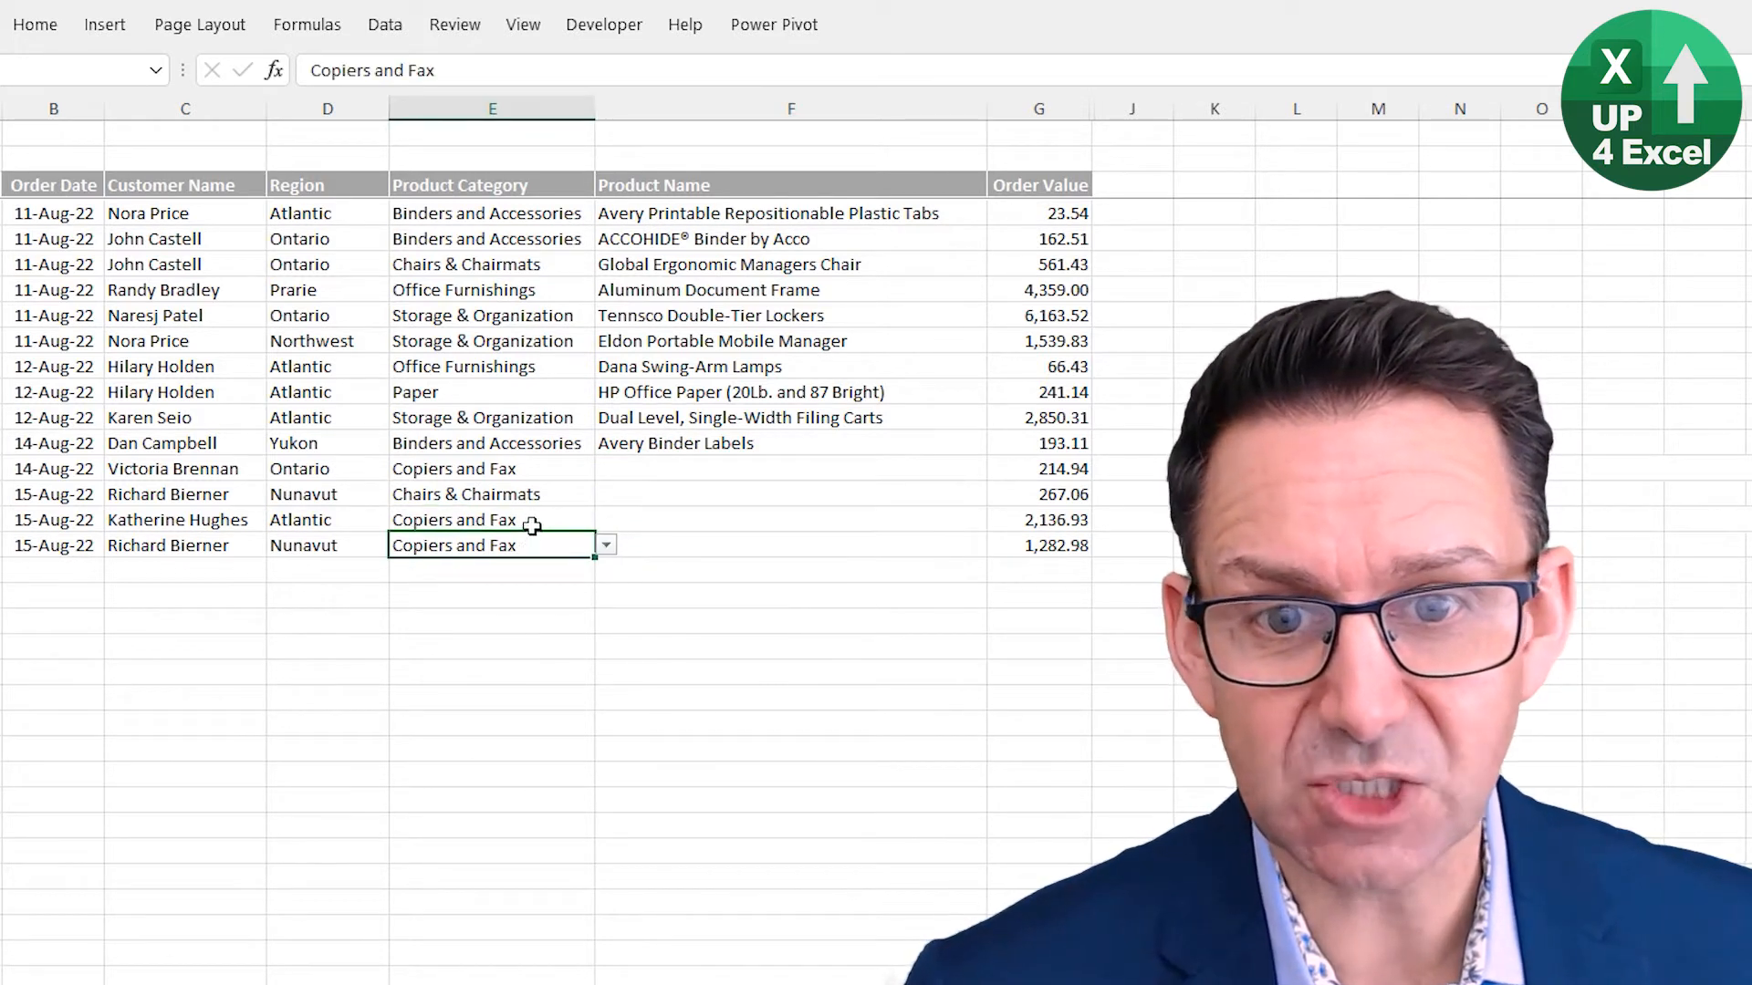
left_click(668, 522)
left_click(1001, 520)
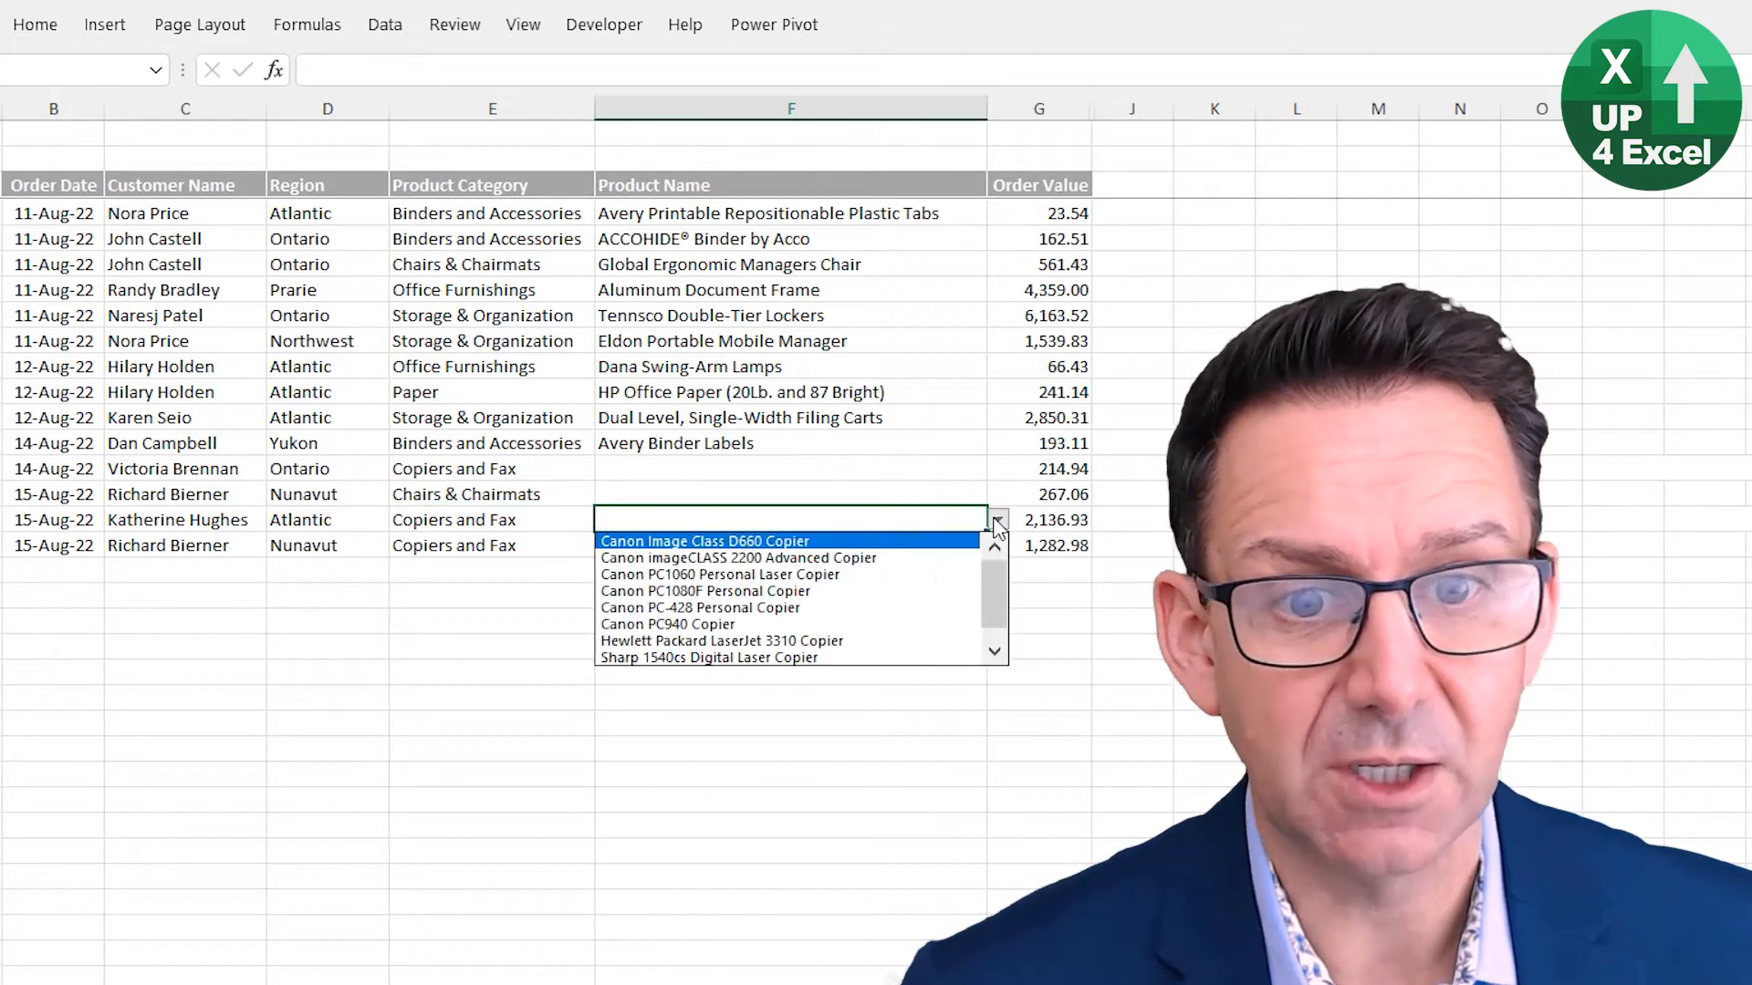
key("Escape")
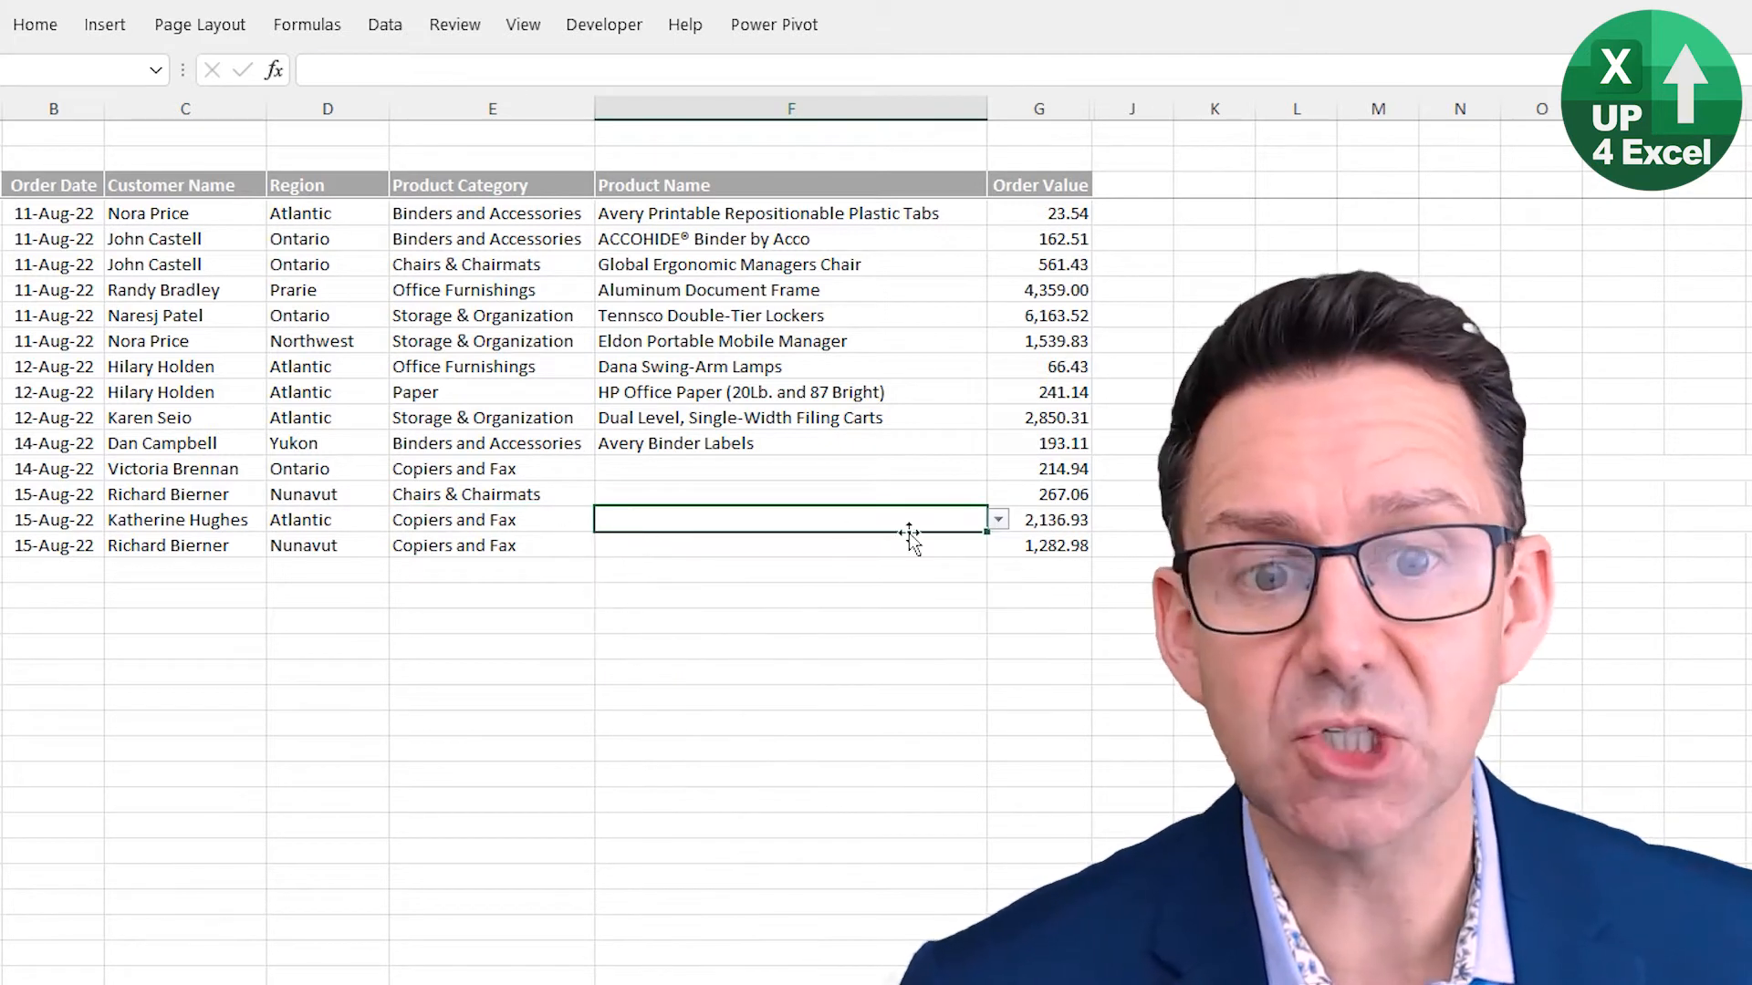
- Choose Canon PC940 Copier as the product name in F17
left_click(967, 544)
left_click(999, 546)
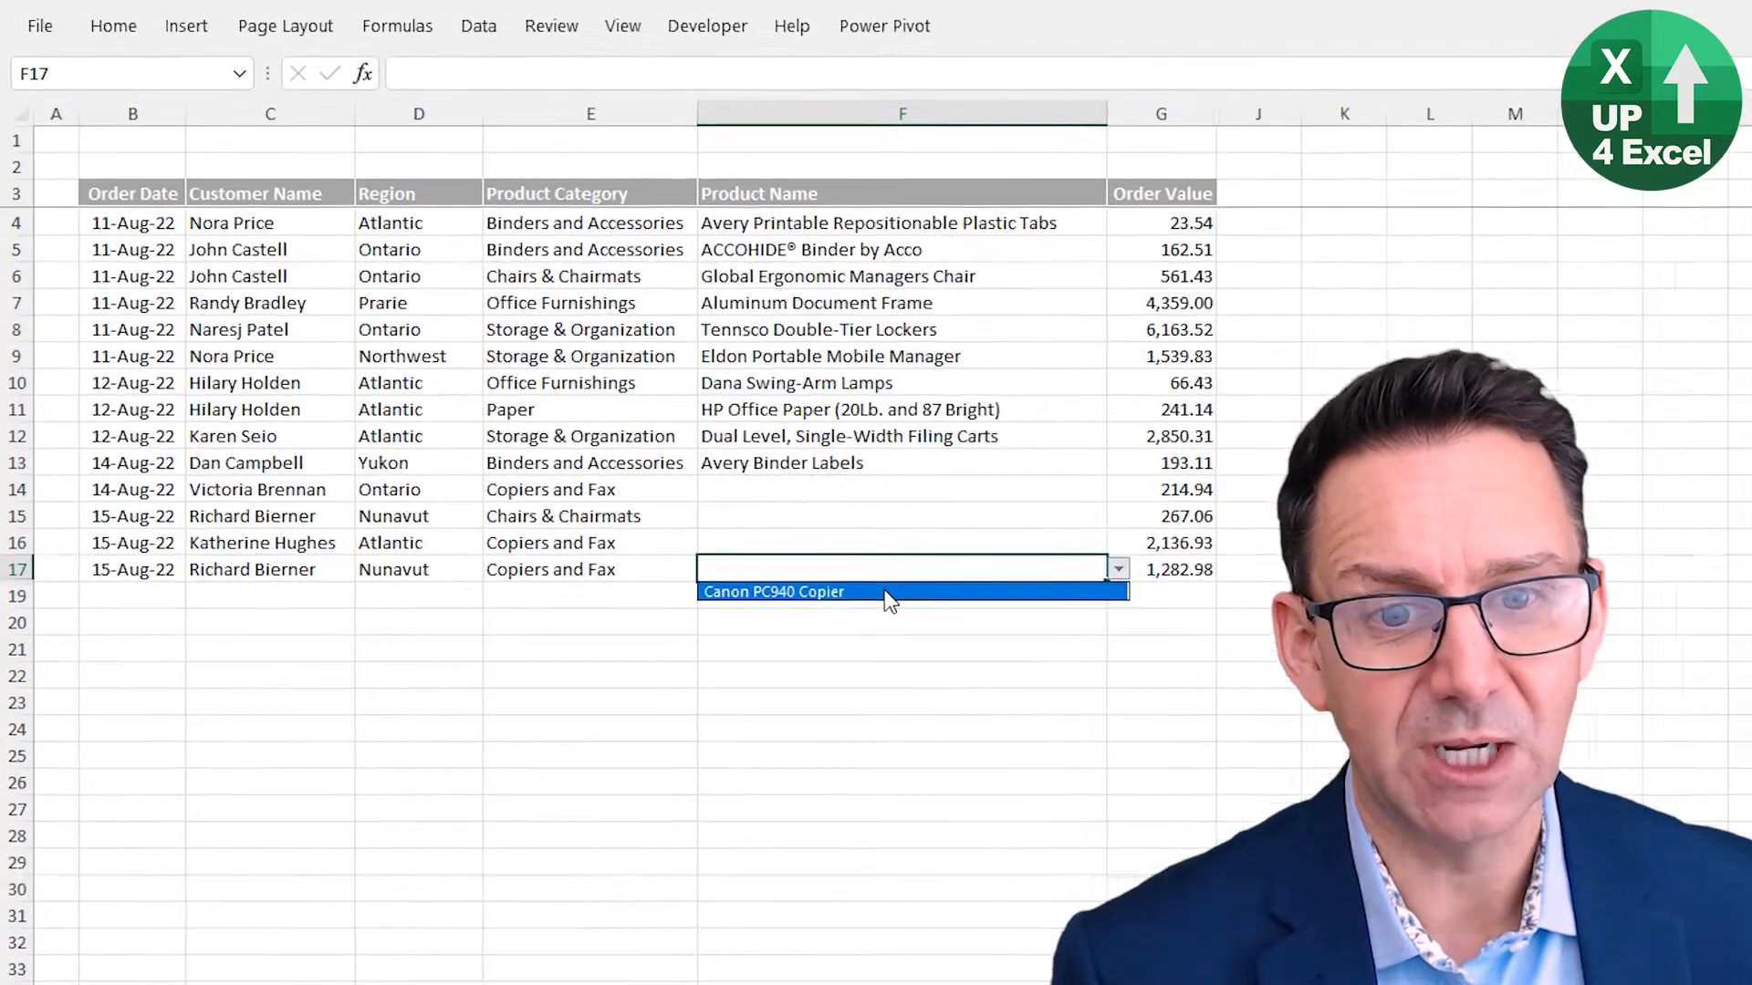
left_click(652, 449)
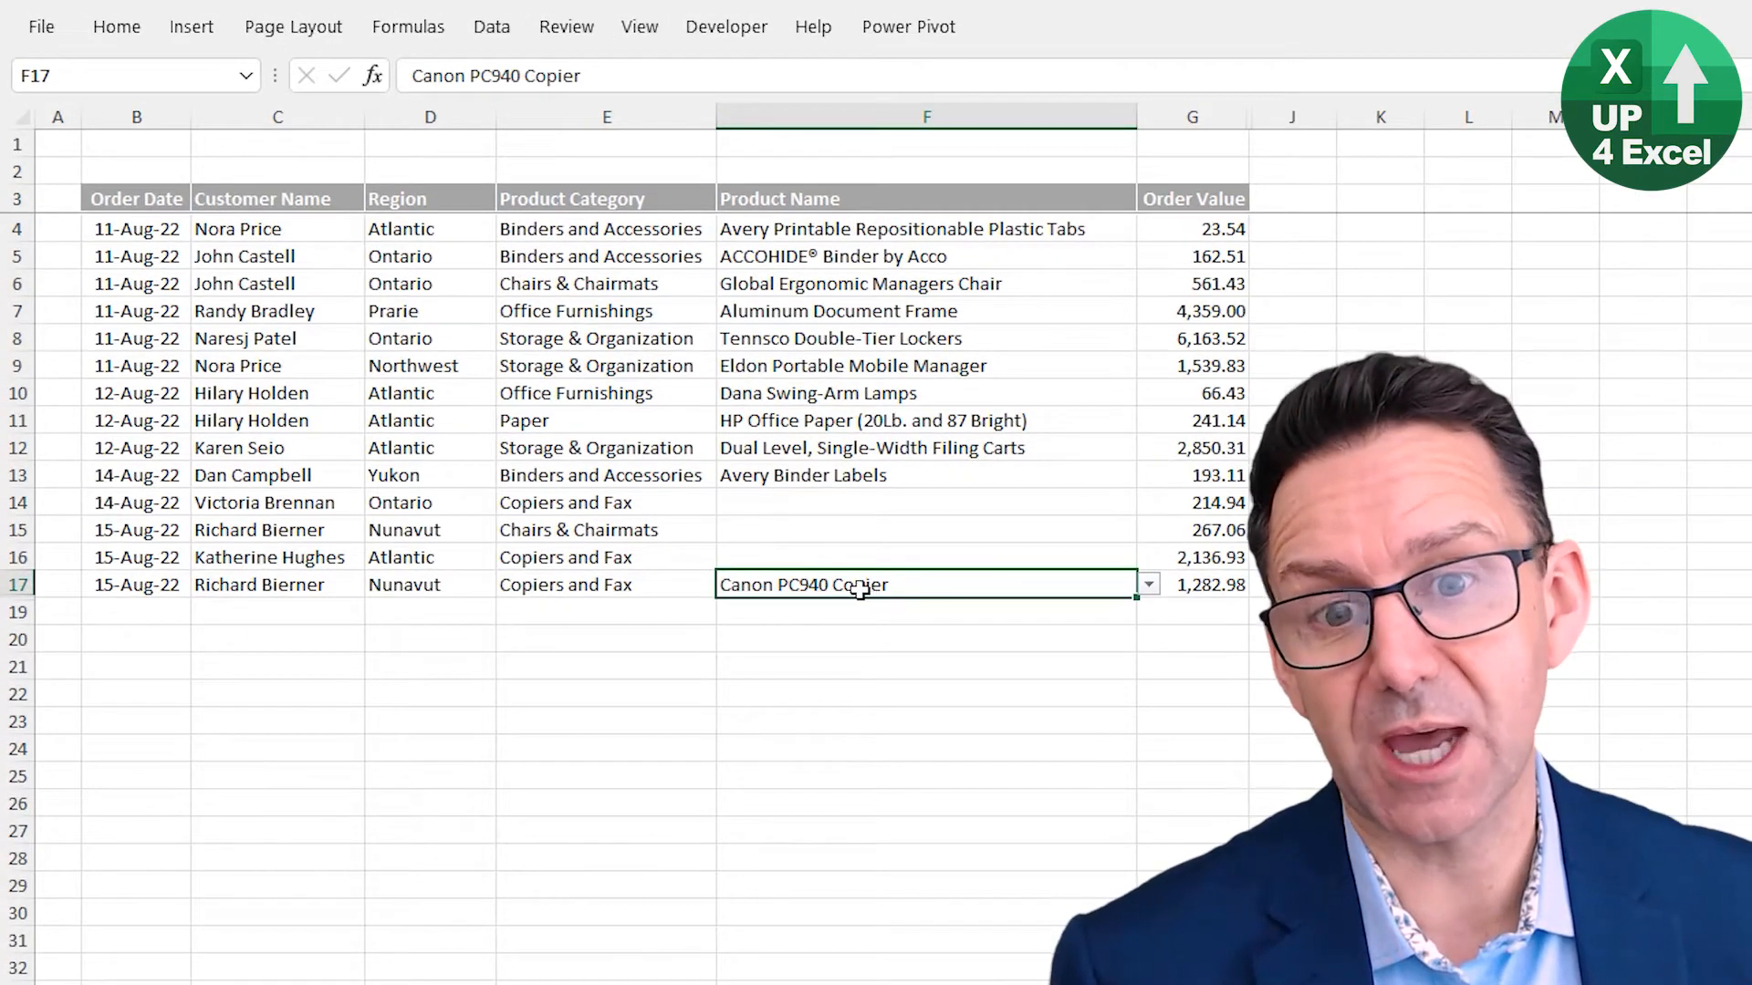
- Set the category in E17 to Envelopes and the product name in F17 to #10 White Business Envelopes,4 1/8 x 9 1/2
left_click(430, 587)
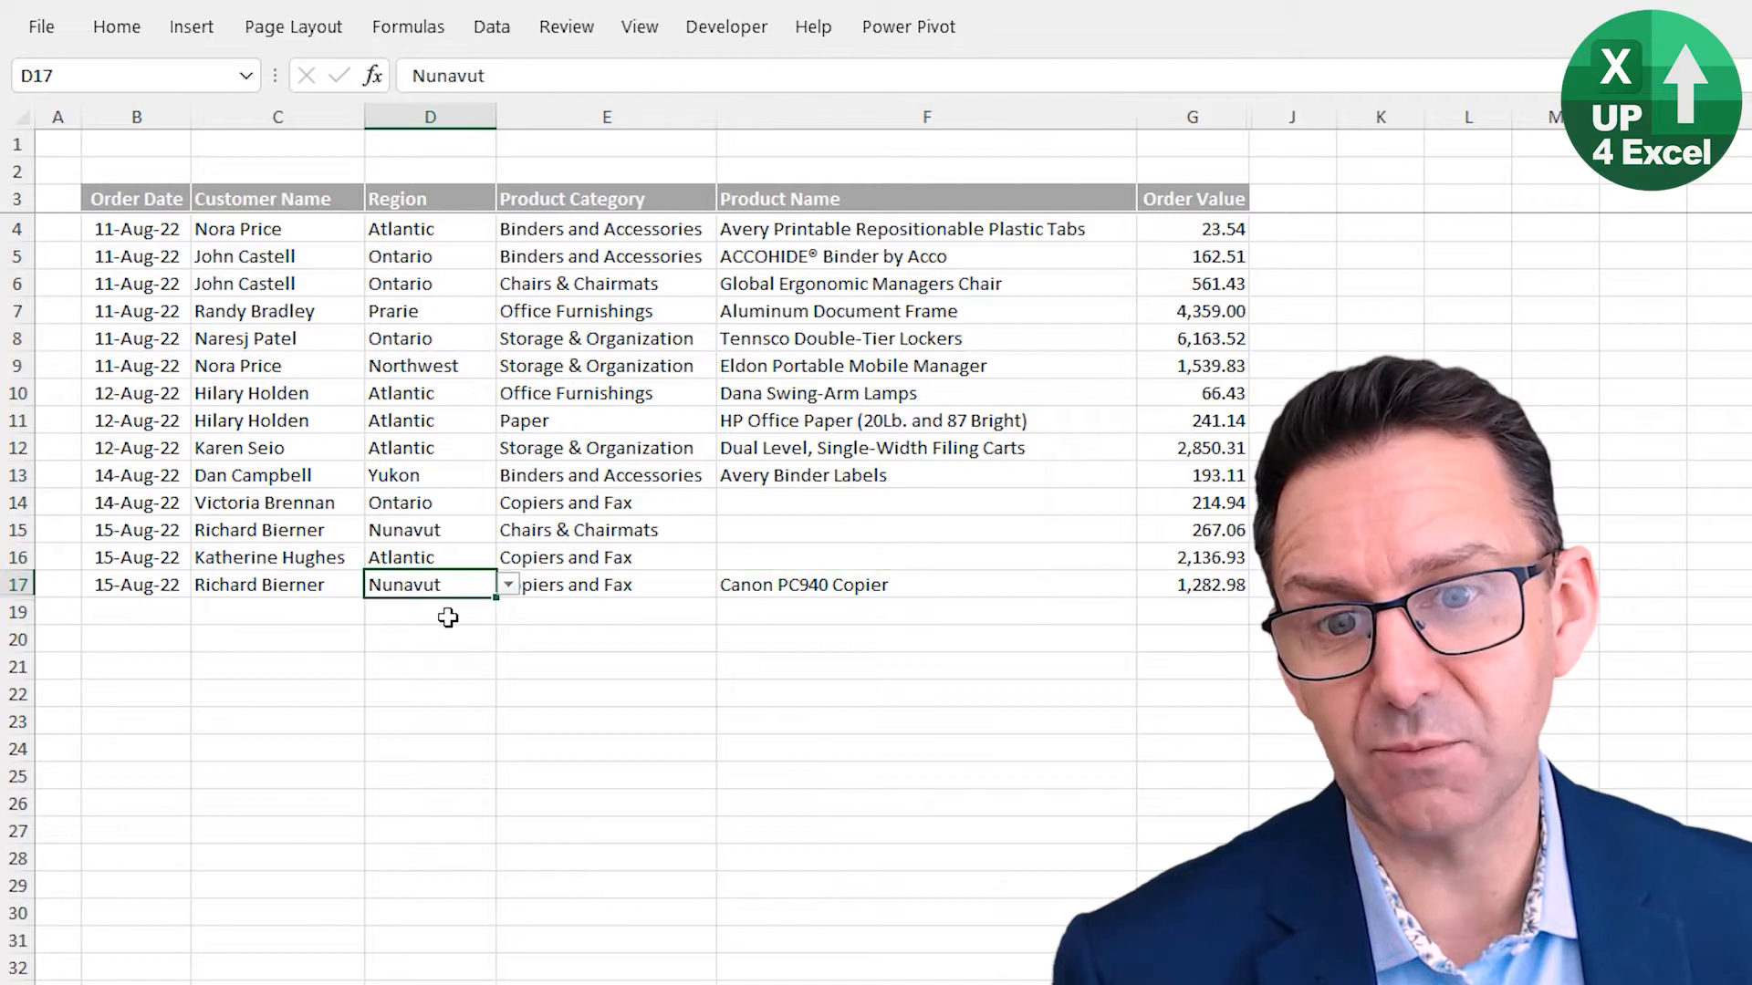
left_click(604, 589)
left_click(728, 585)
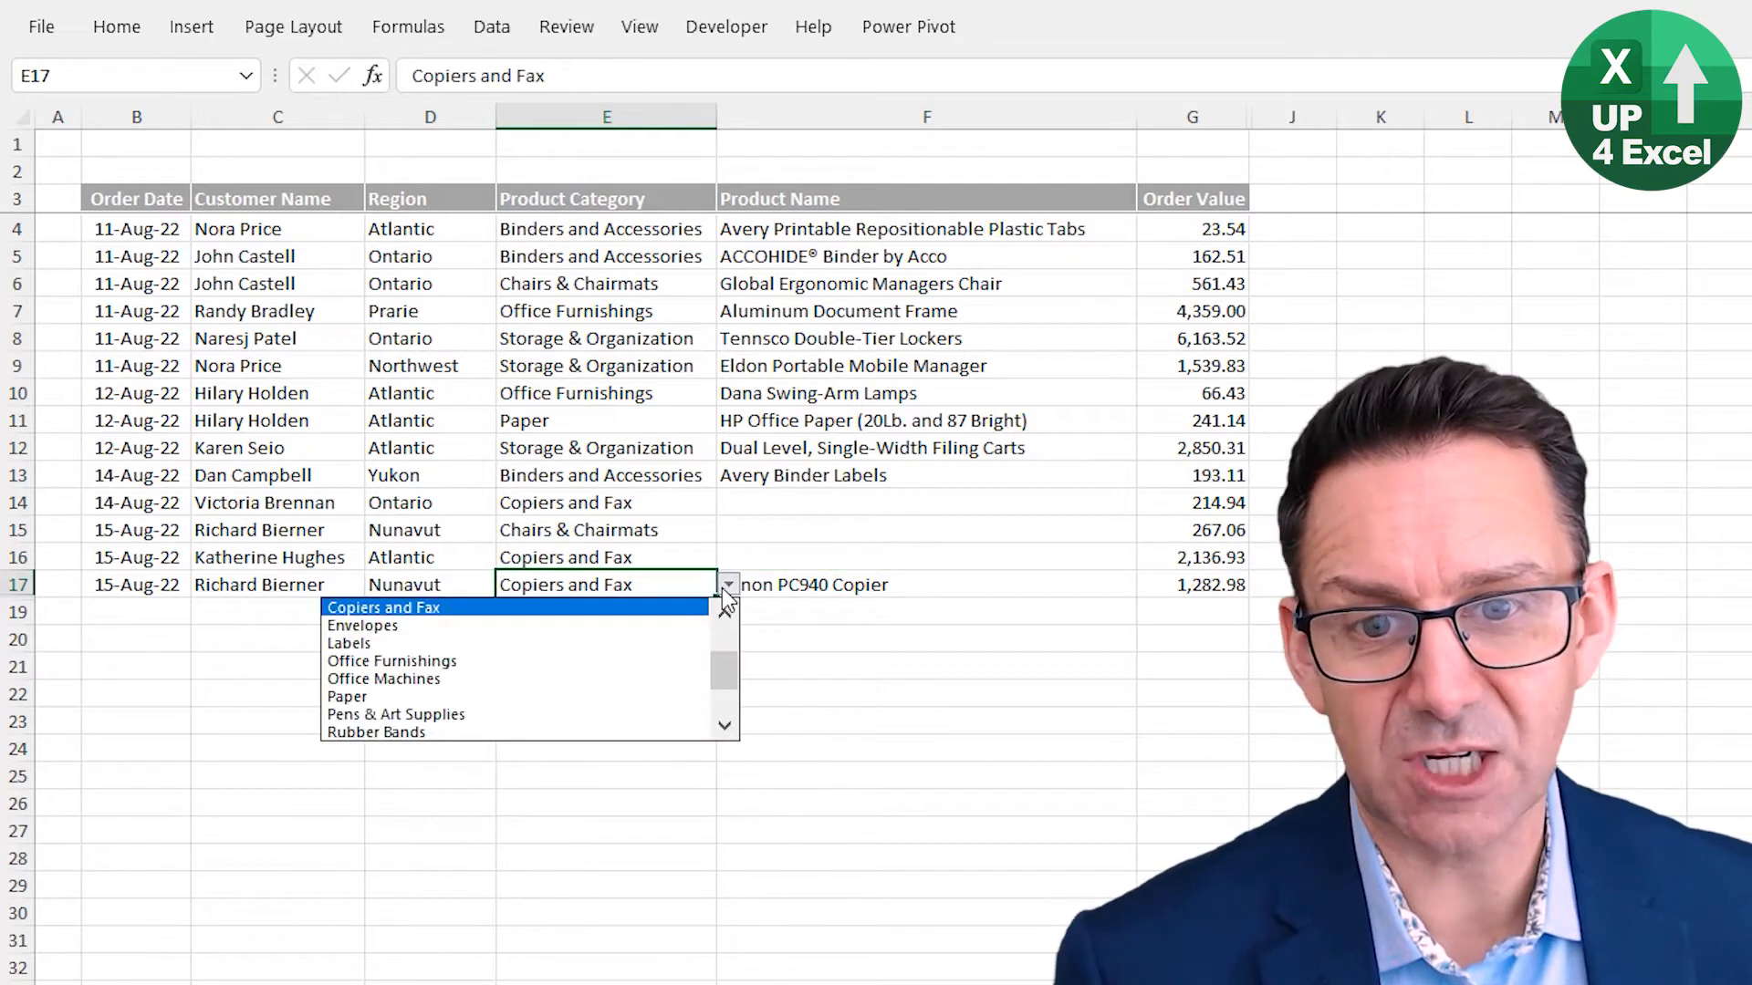
left_click(591, 628)
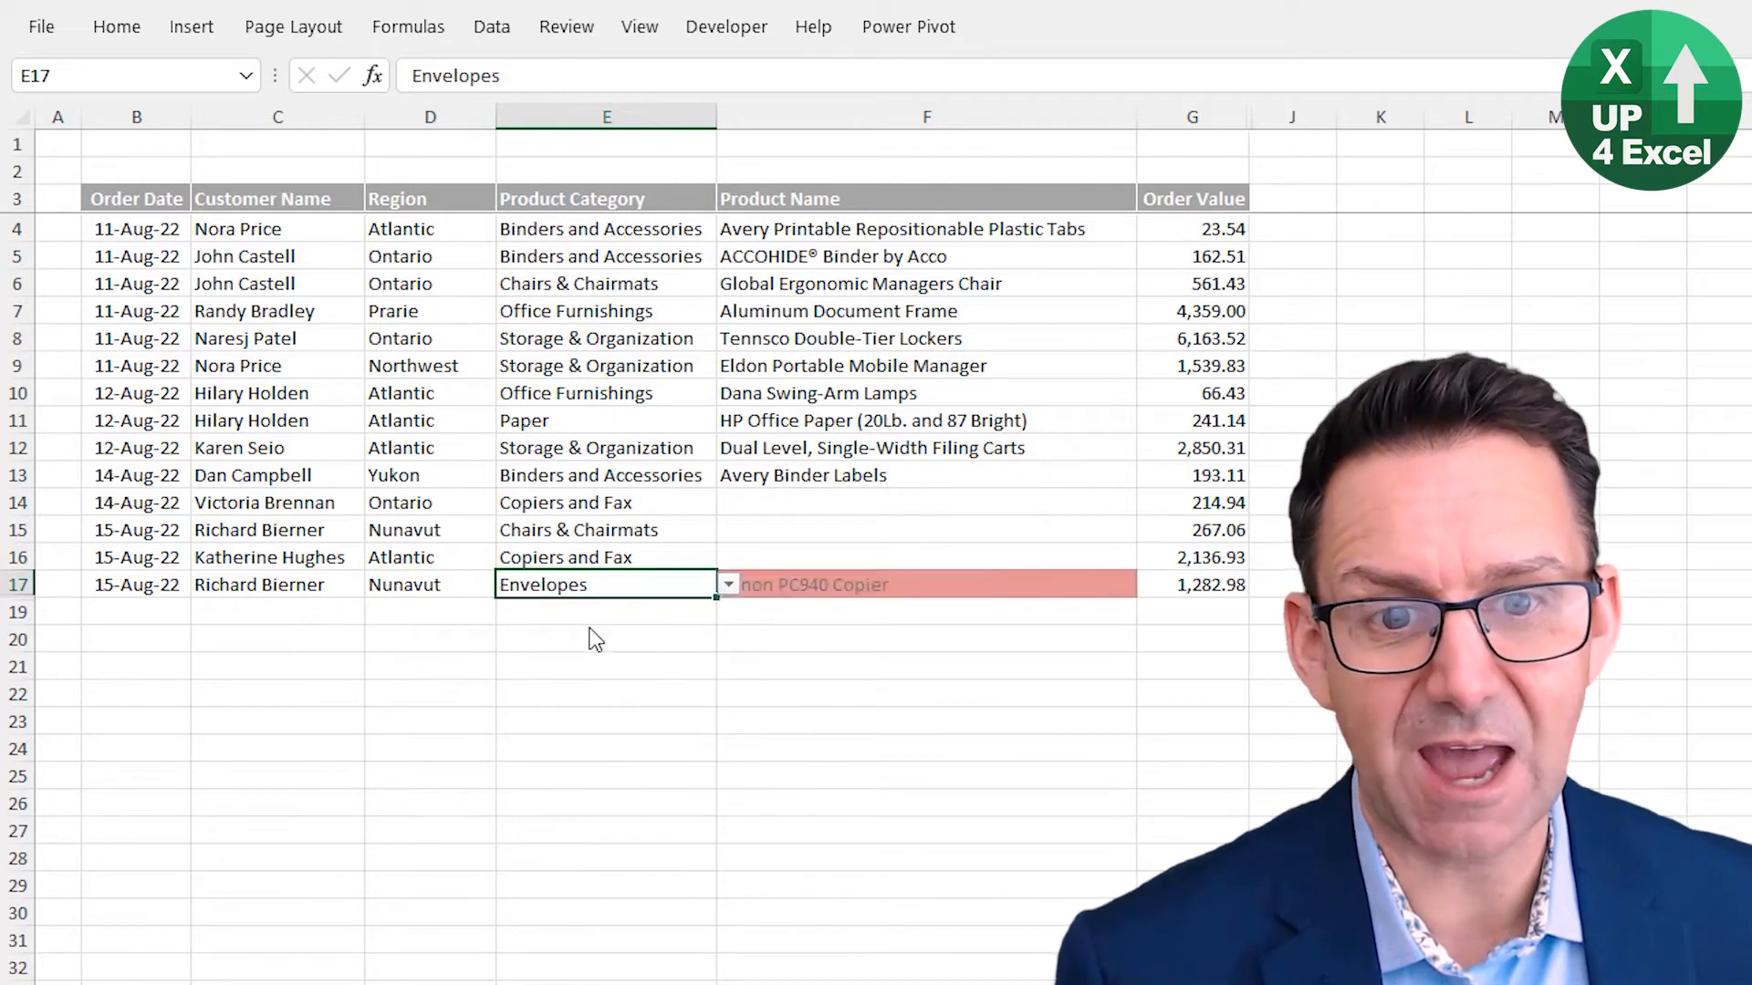
left_click(800, 586)
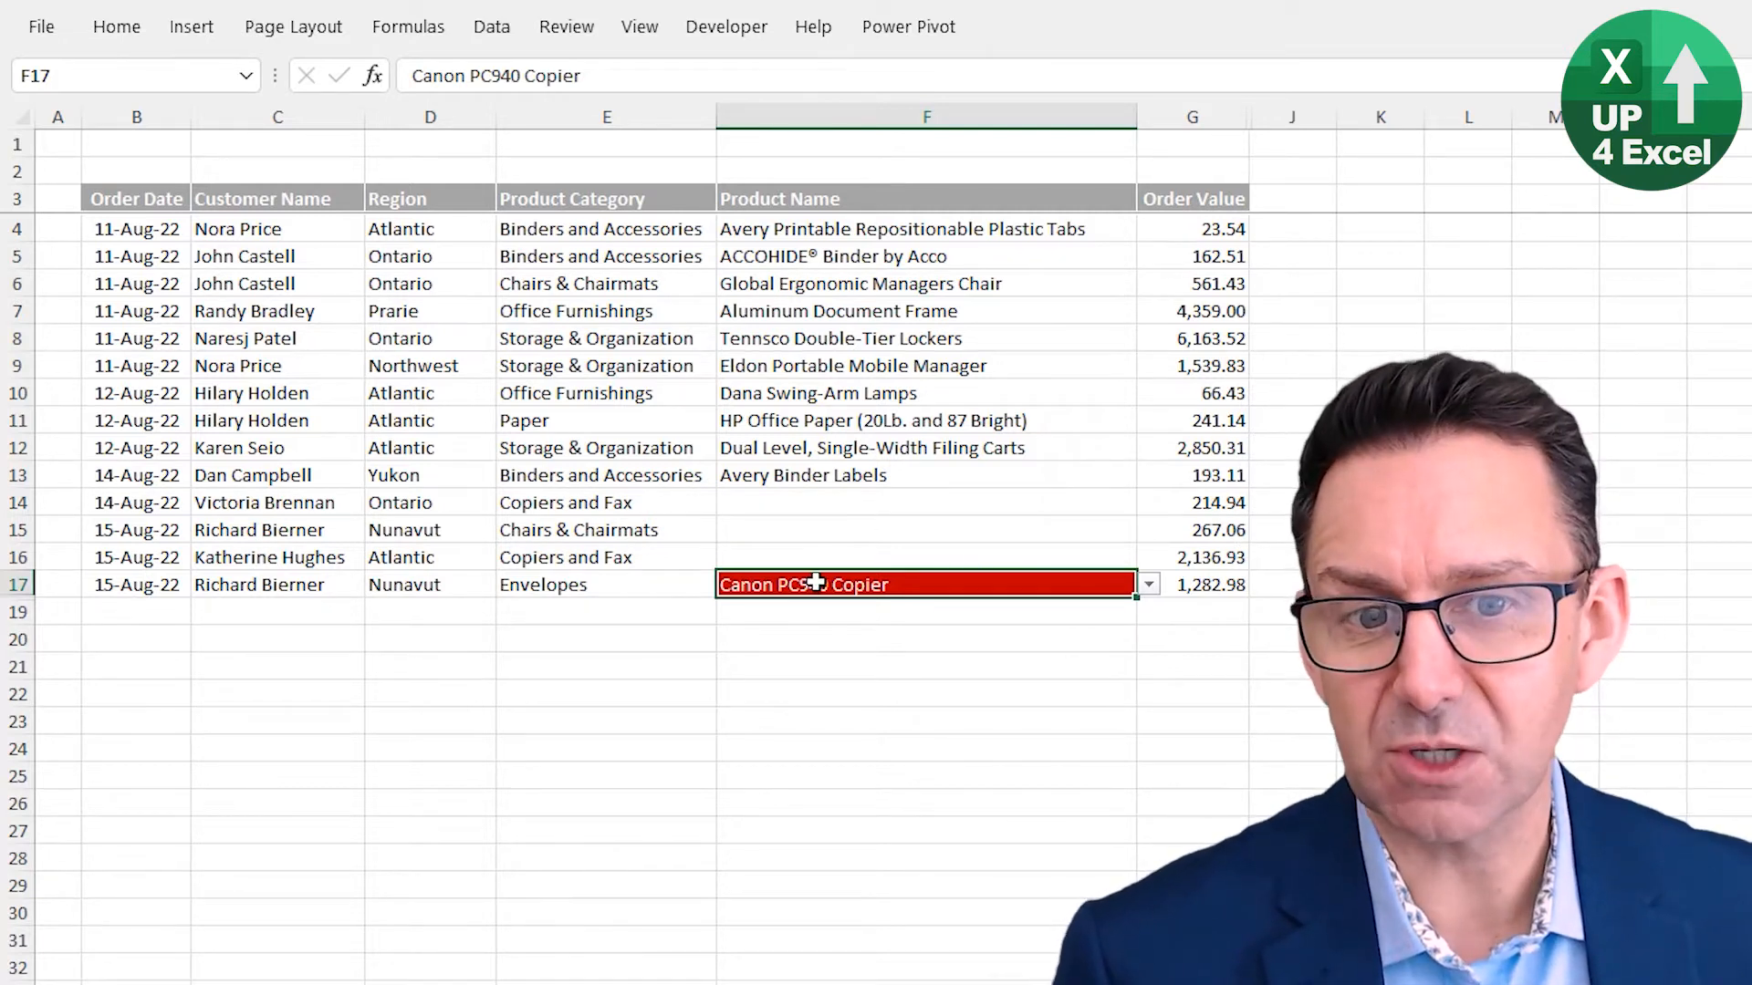
left_click(1149, 586)
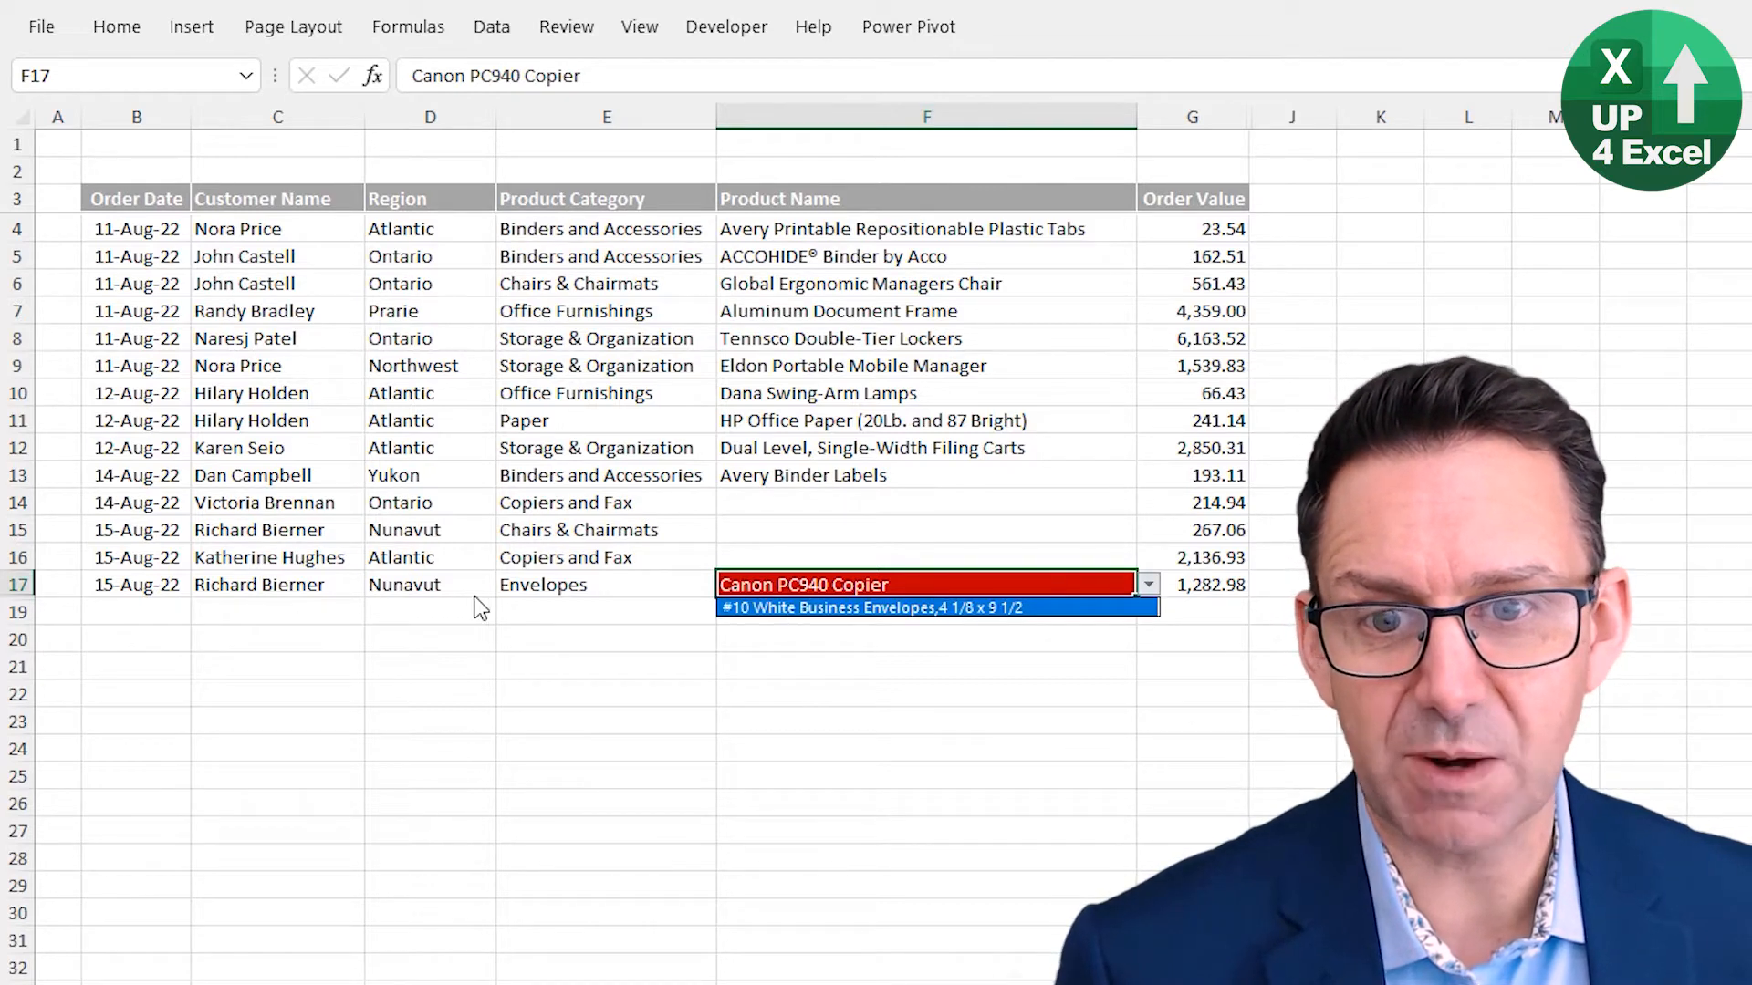
left_click(901, 608)
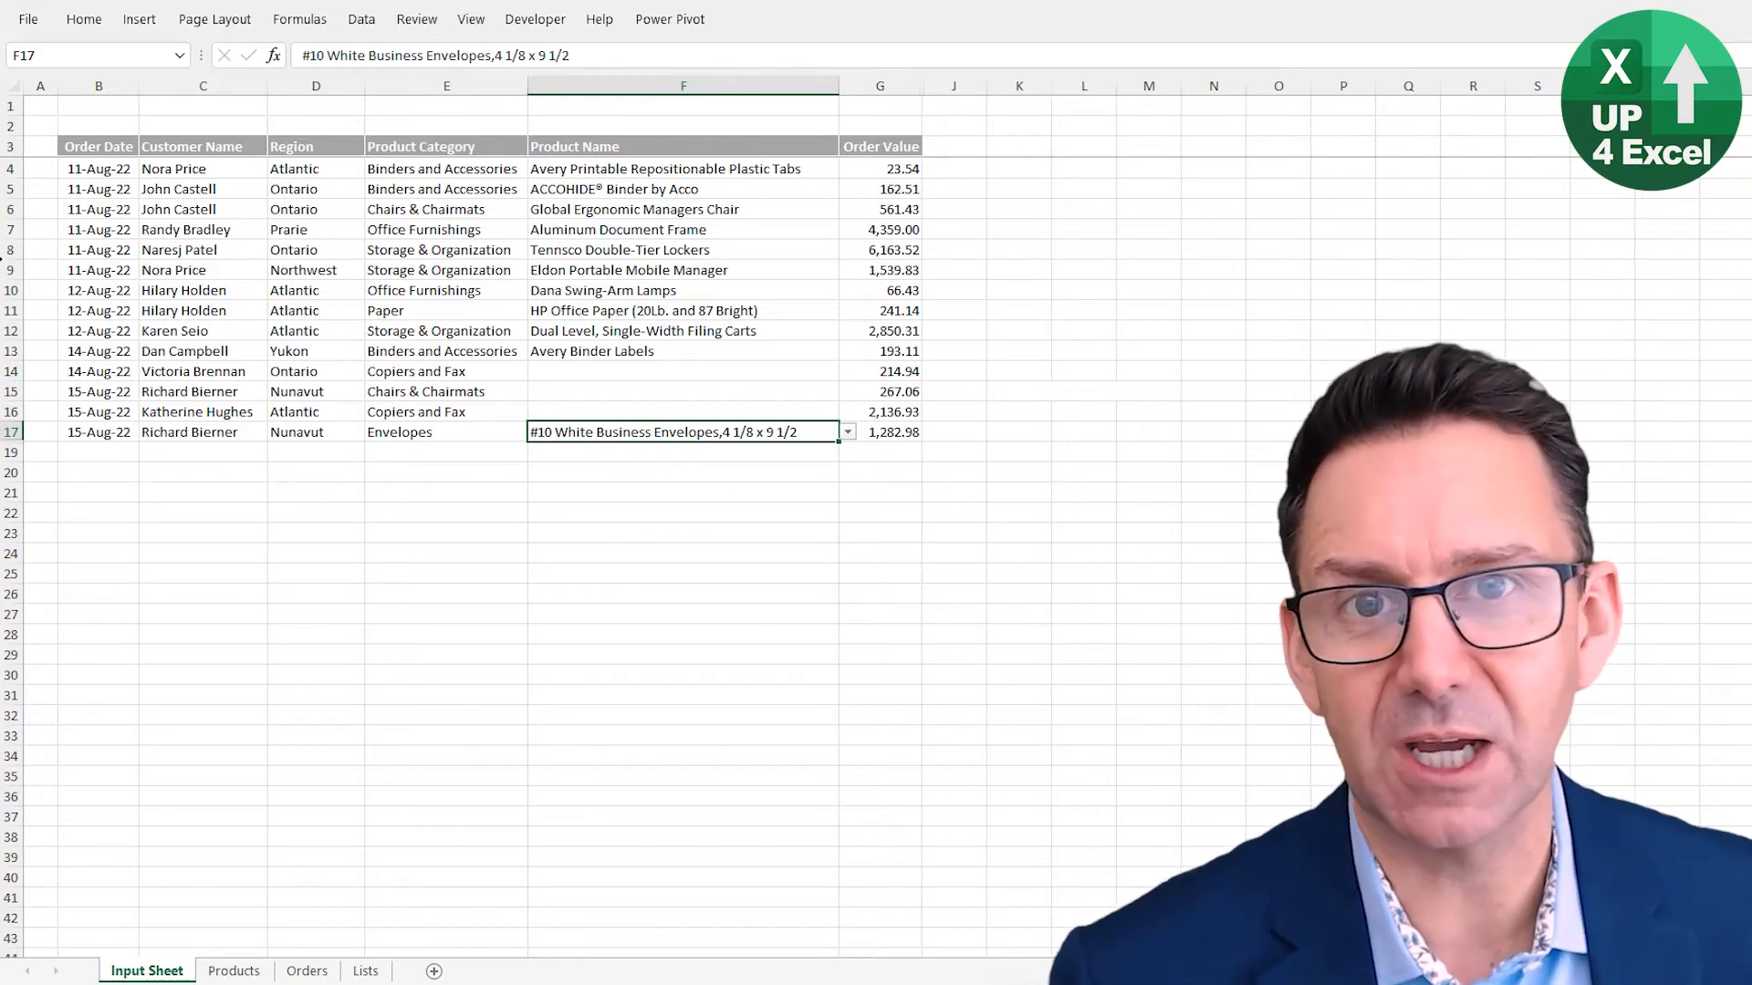
- Unhide all hidden columns on the Input Sheet and look at the Product Check and Spill List headers
left_click(12, 85)
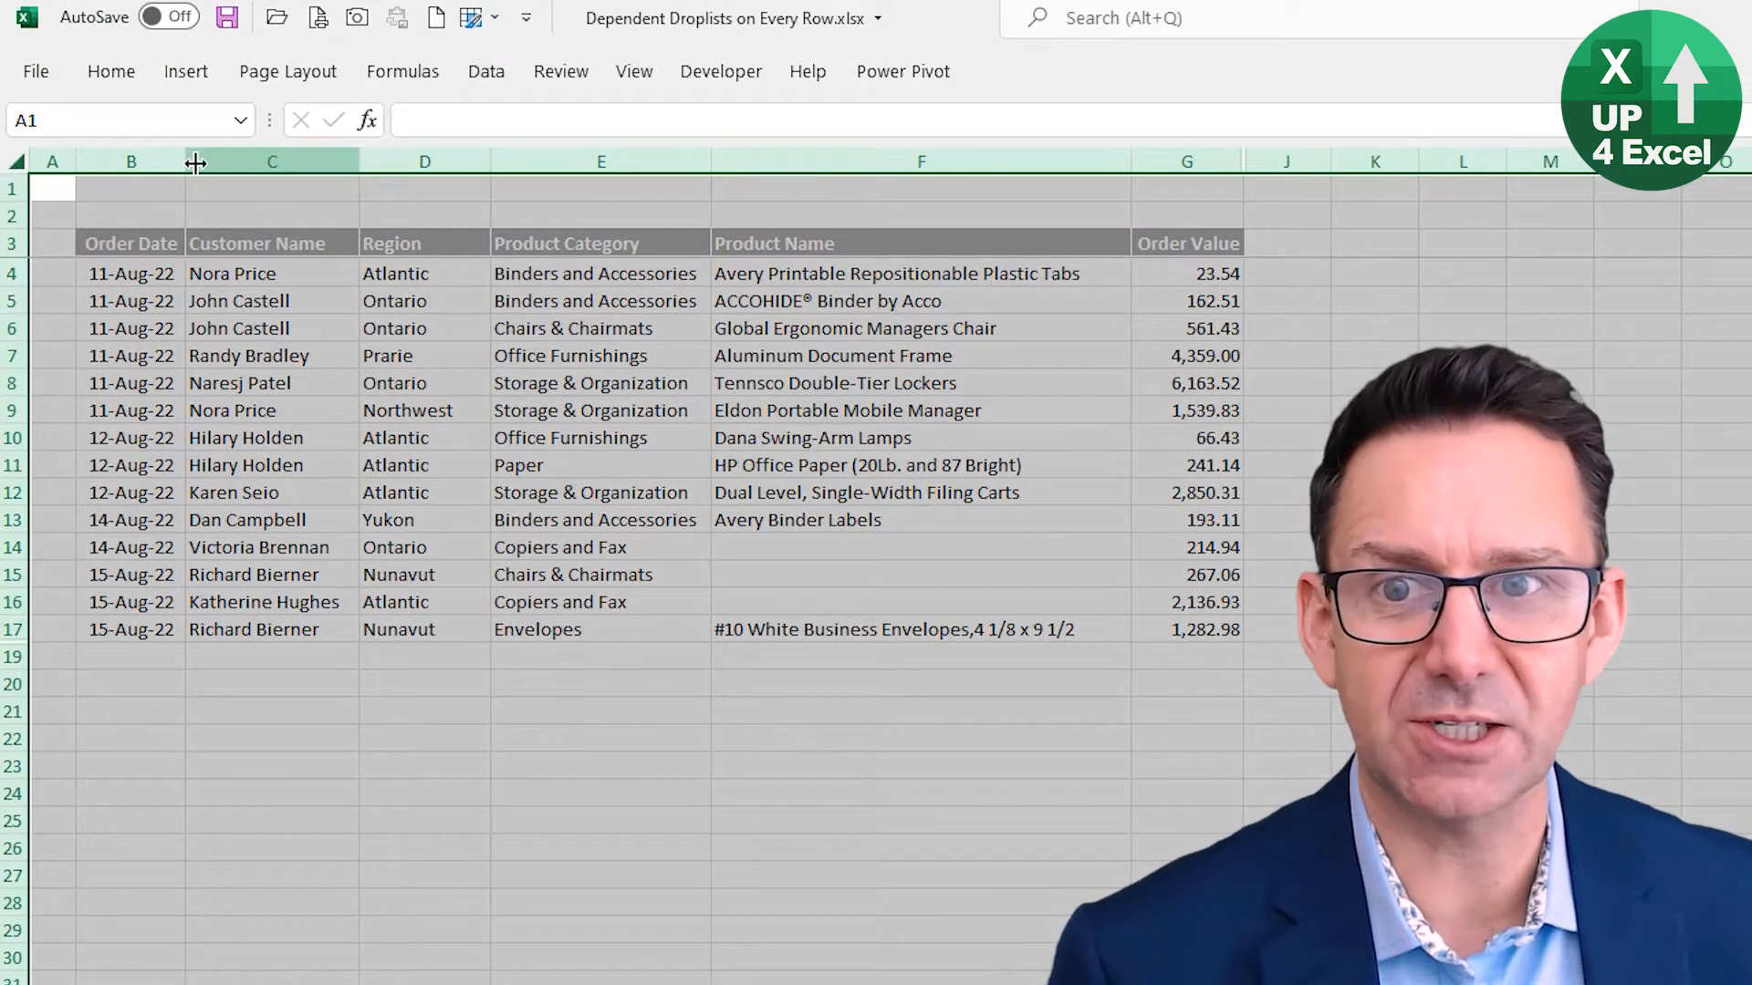
right_click(195, 164)
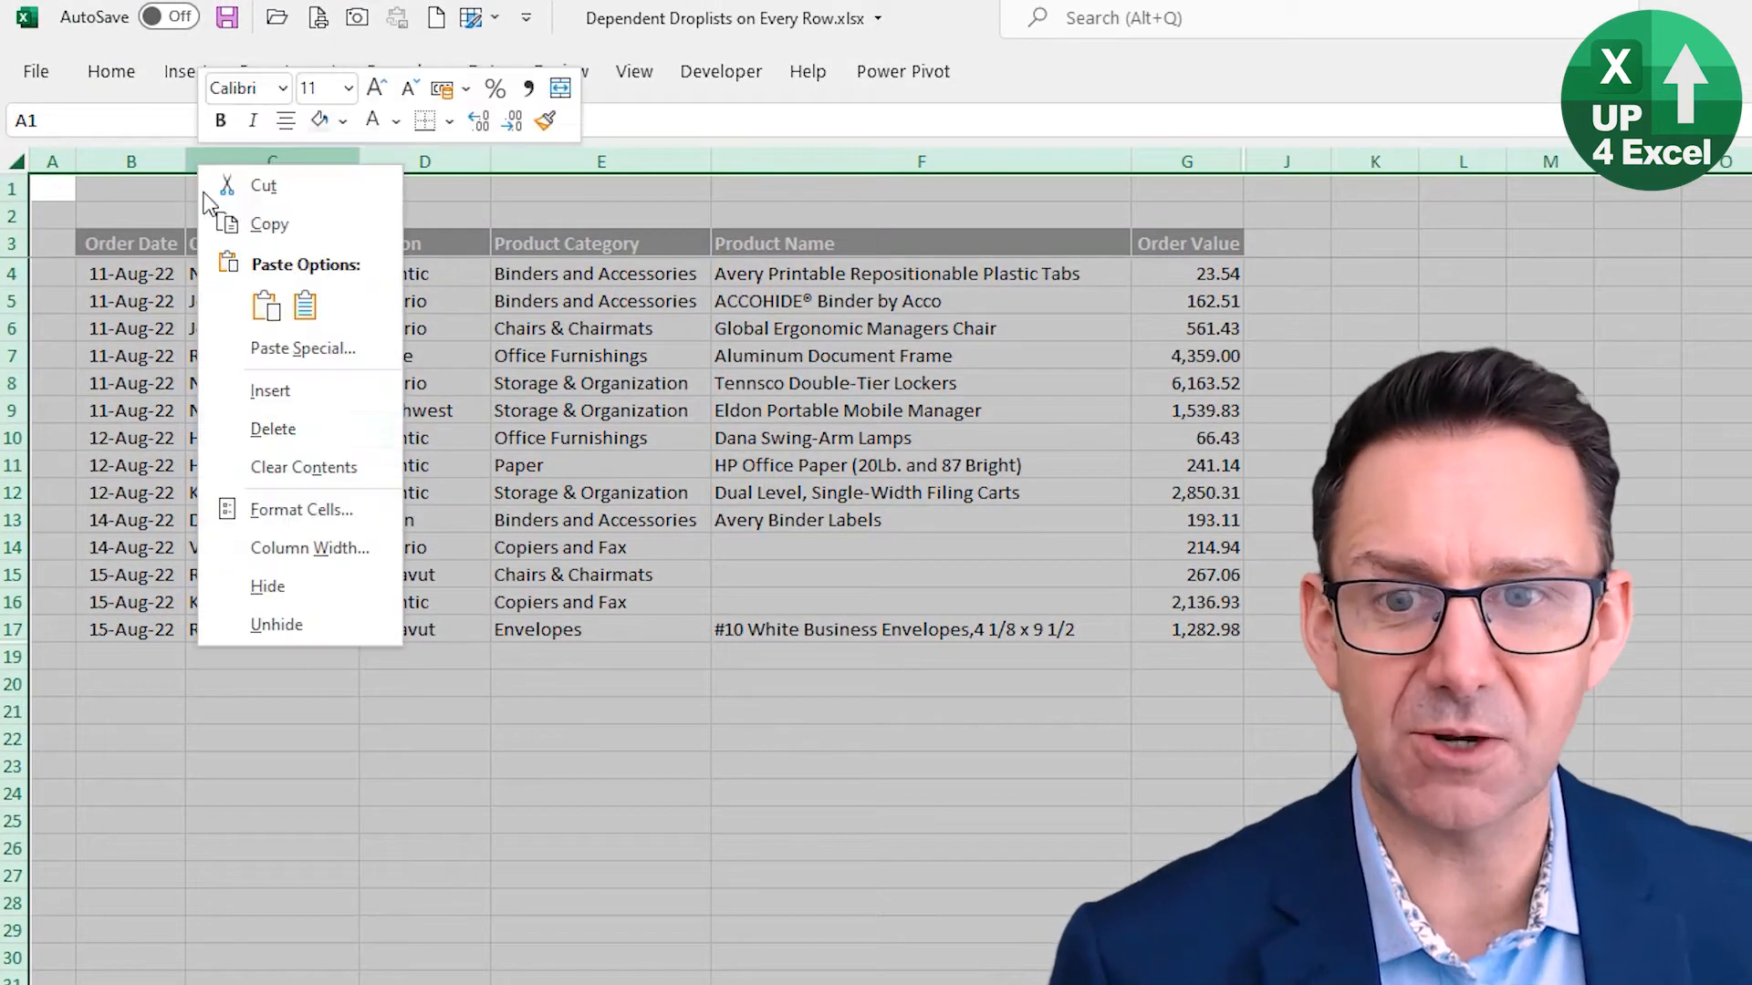
left_click(301, 624)
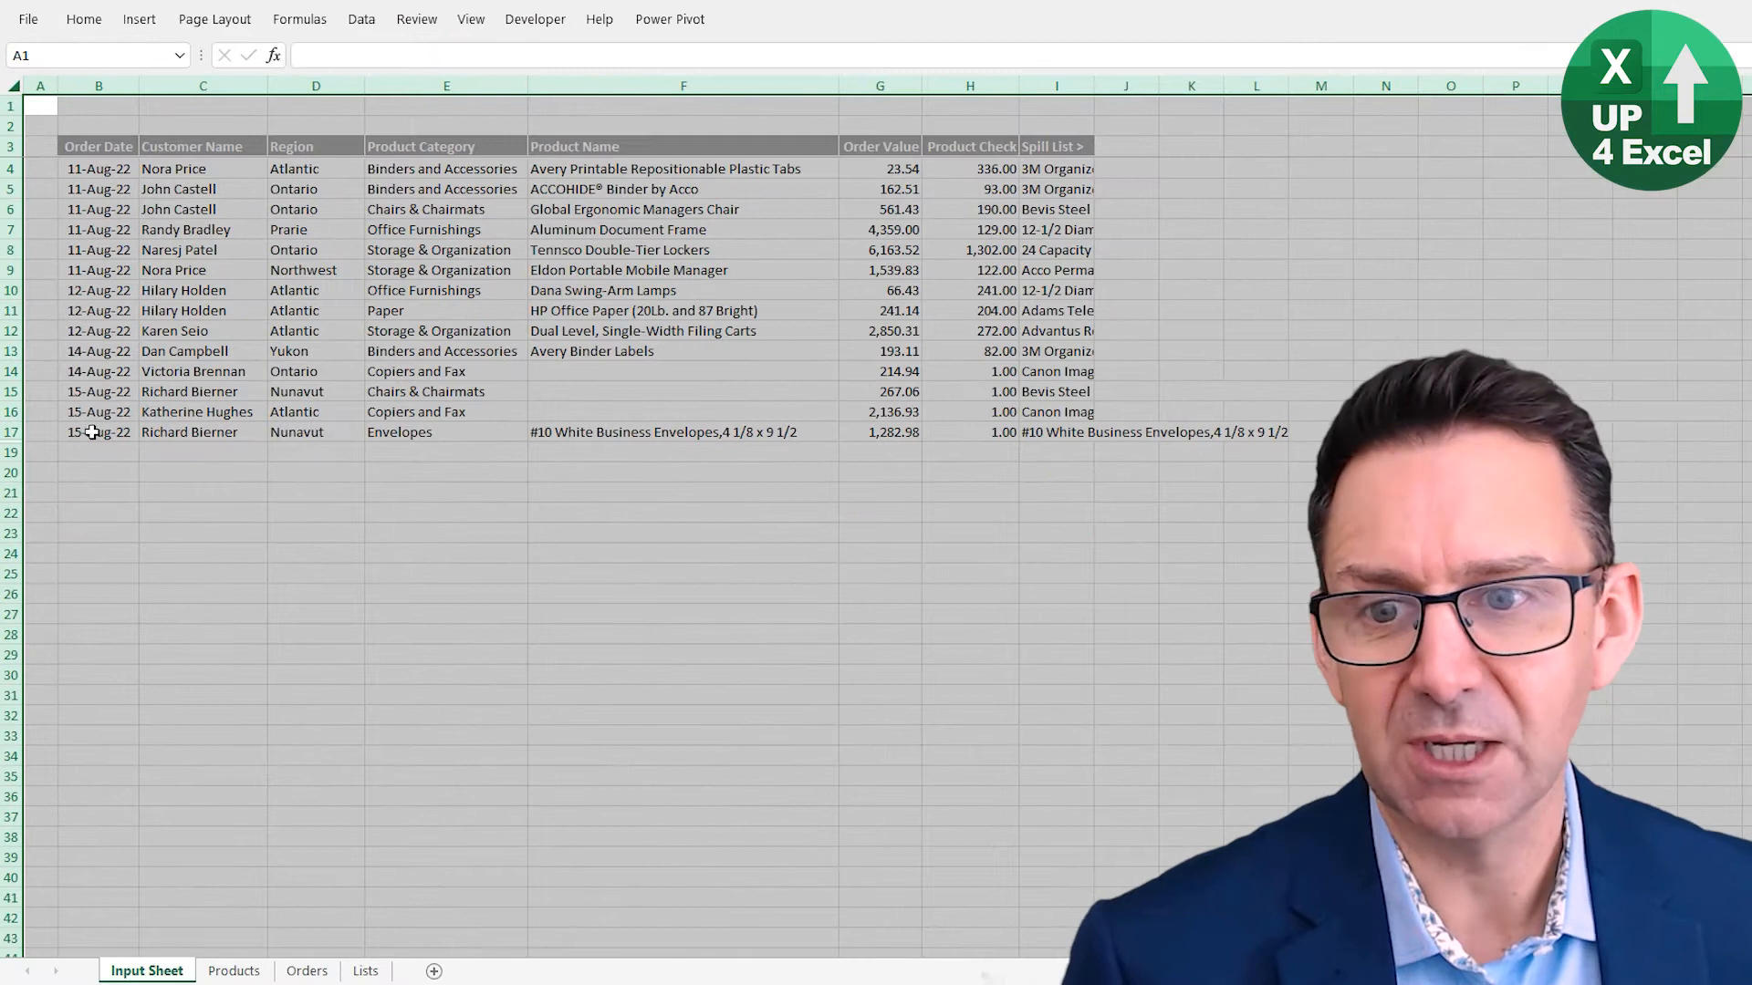
left_click(992, 146)
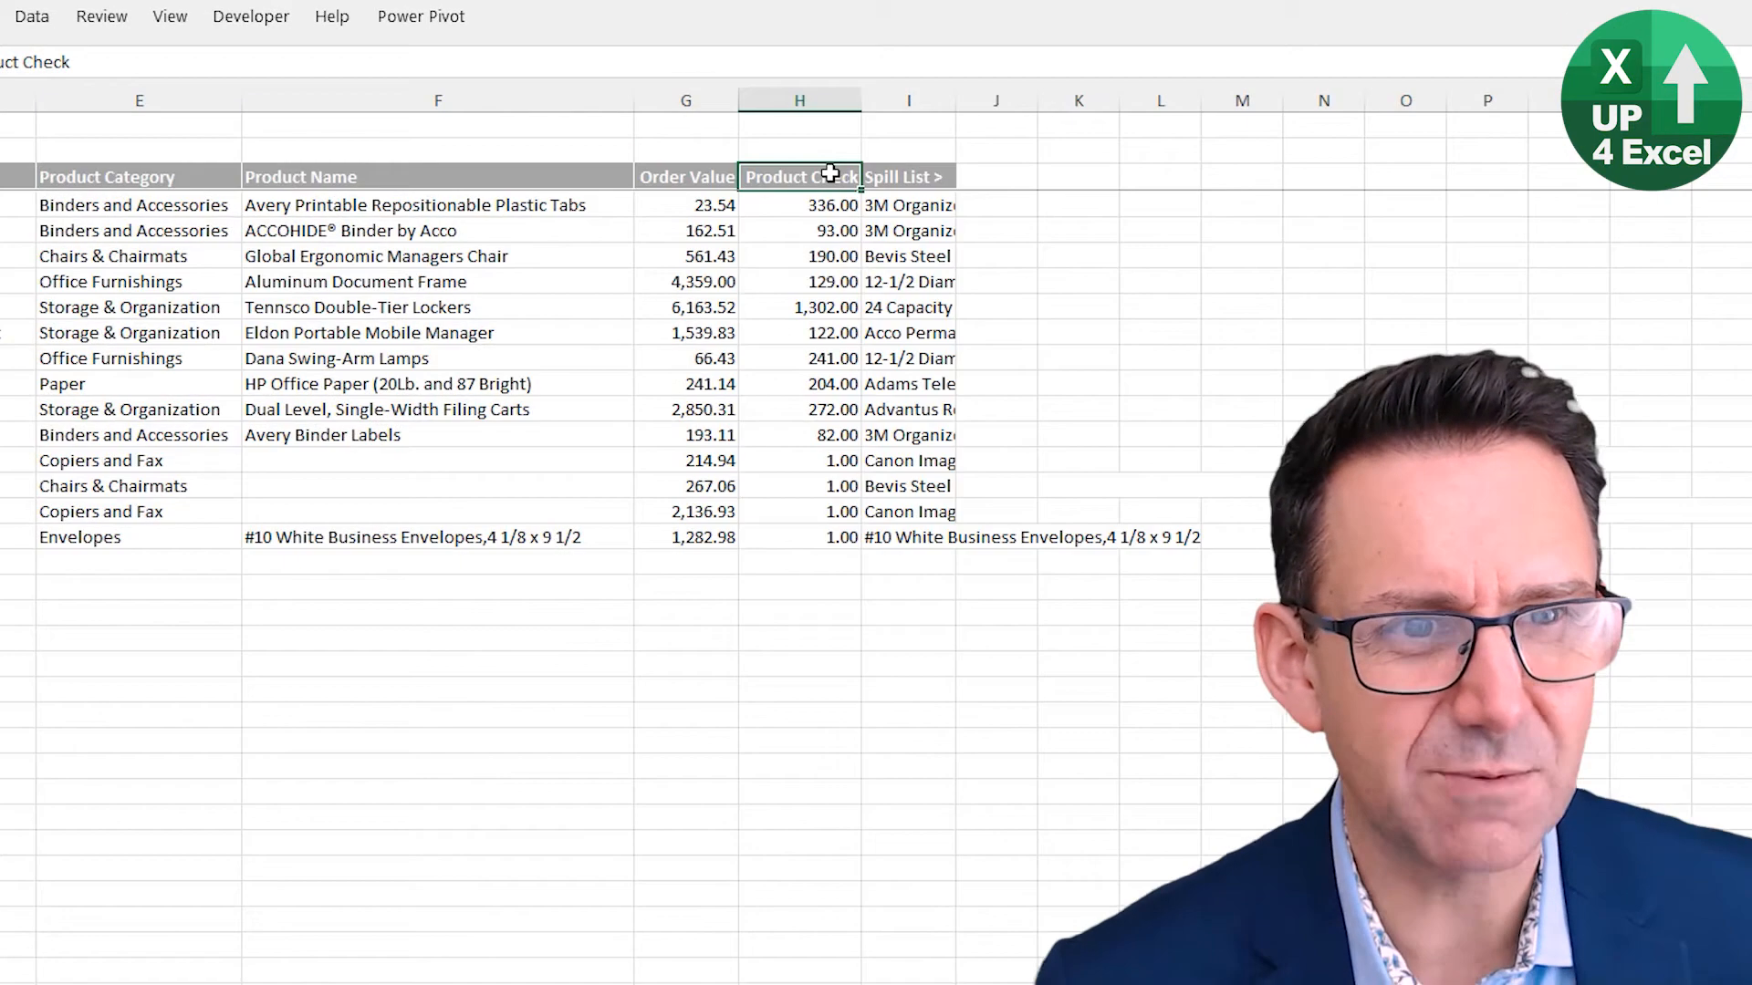
left_click(892, 175)
left_click(812, 181)
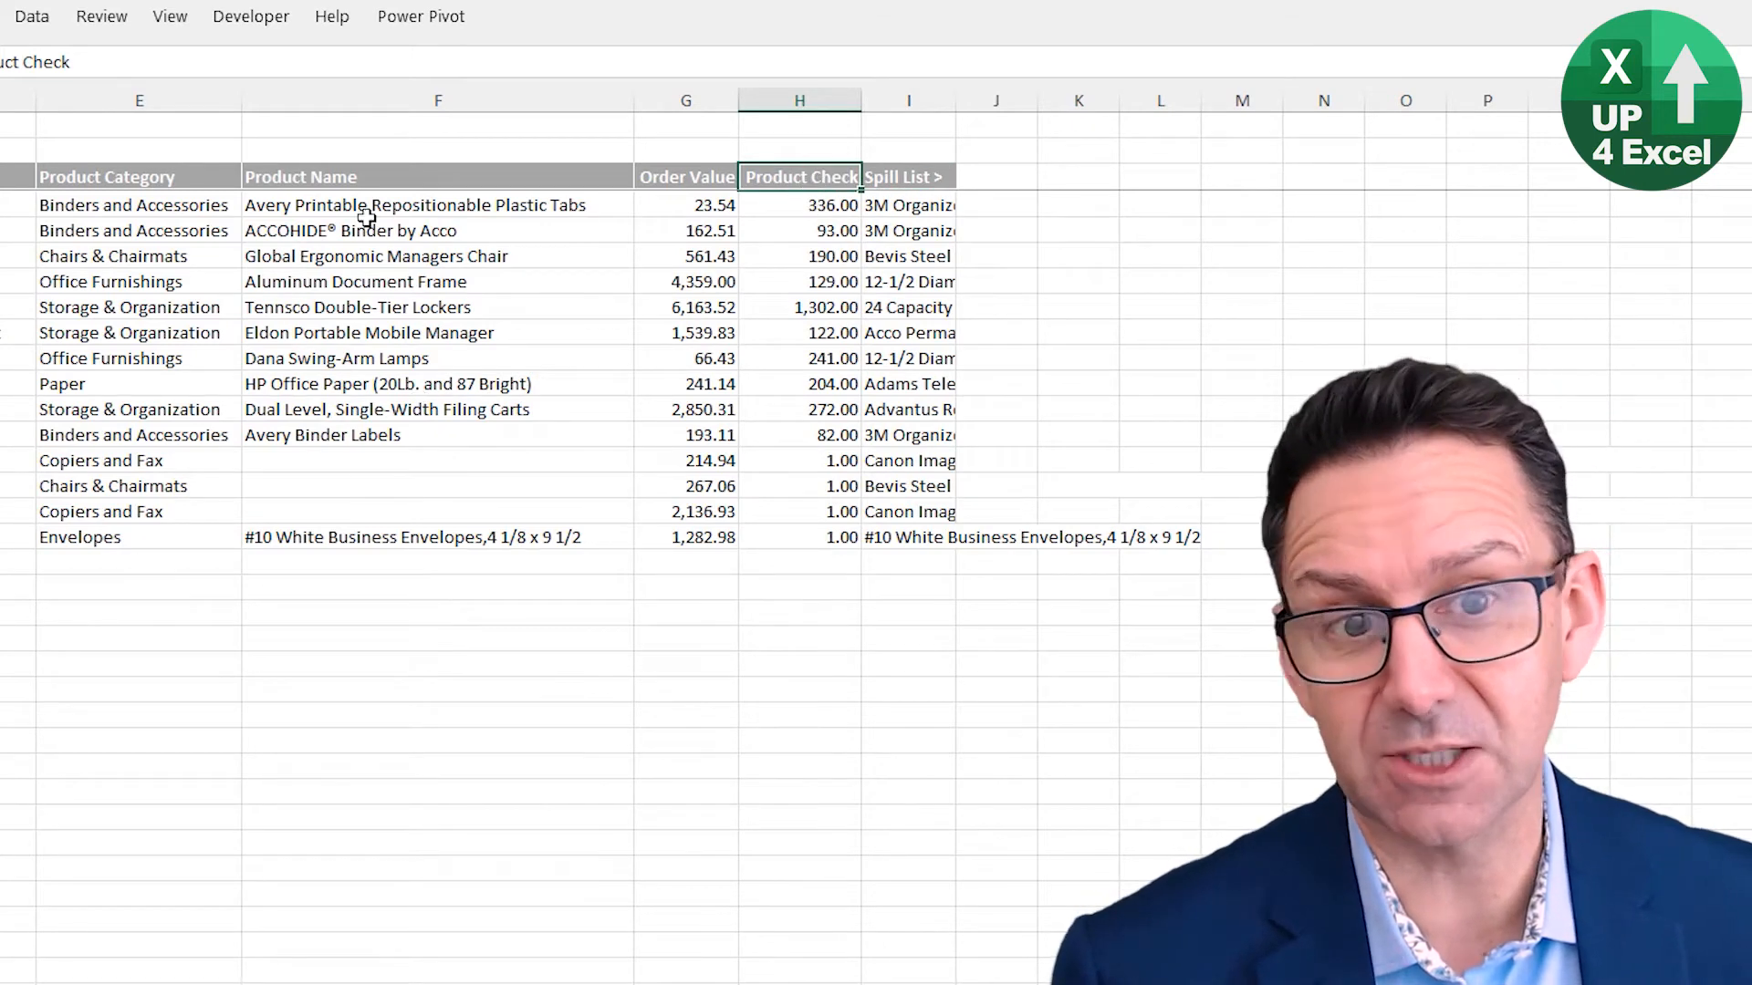
left_click(937, 174)
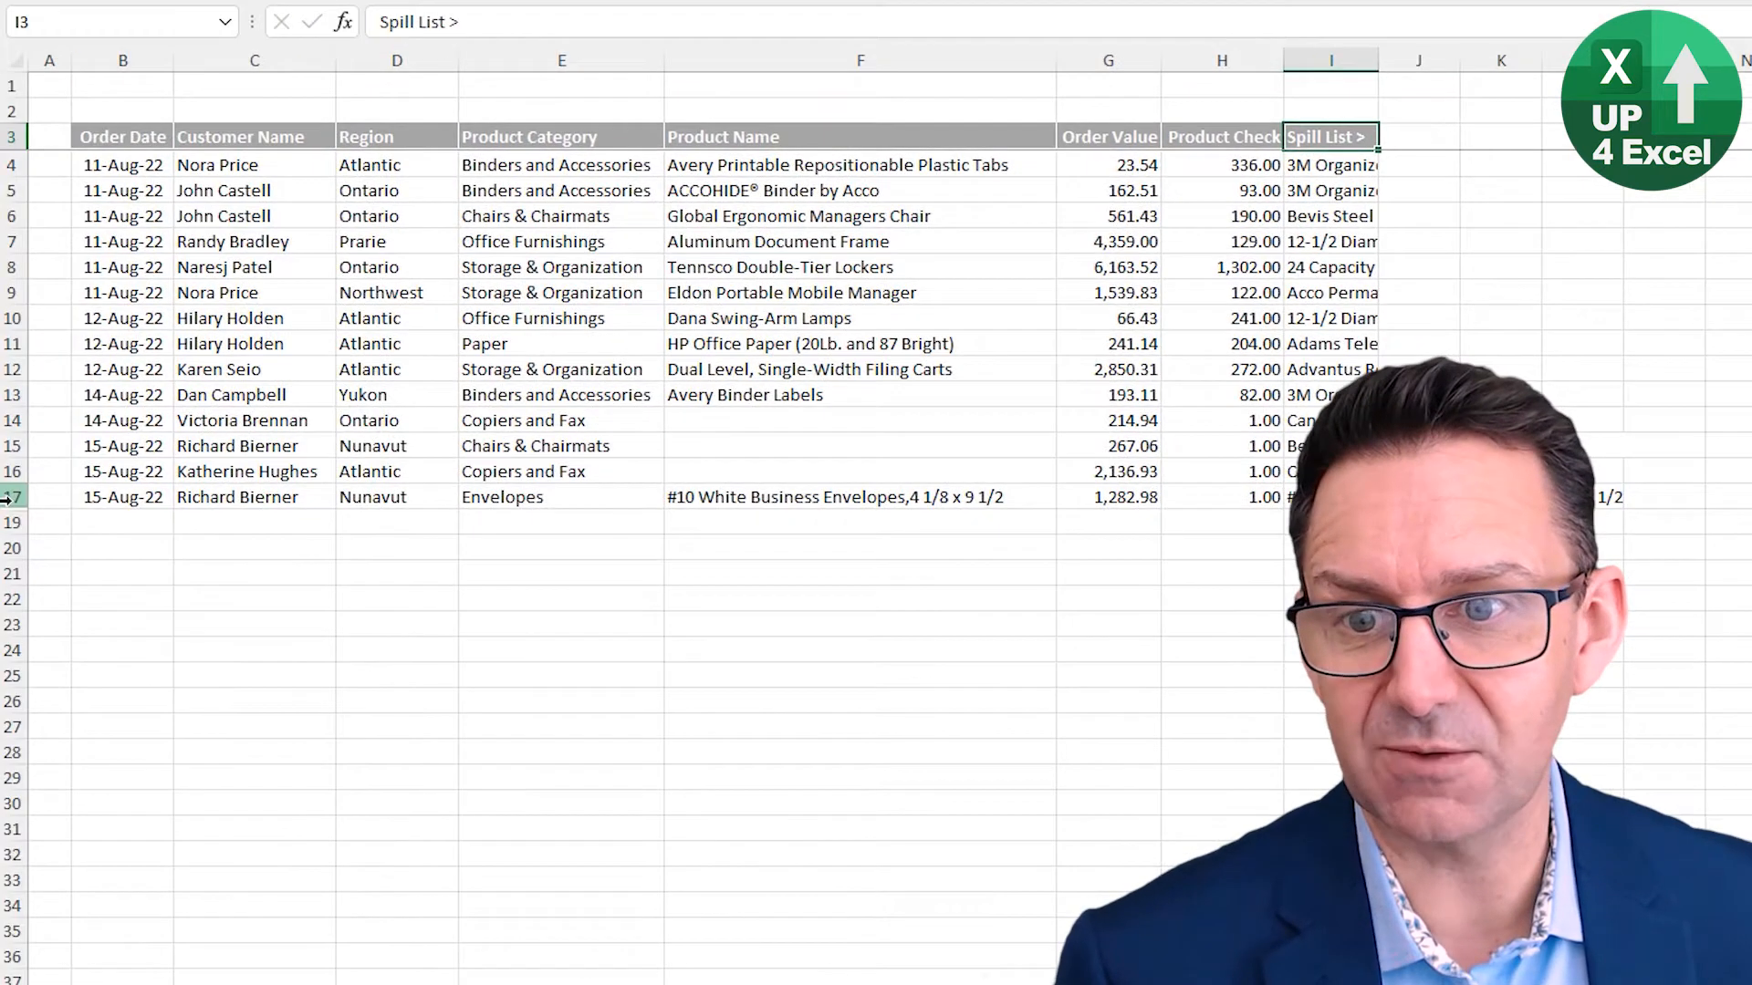
- Unhide row 18 and inspect the formula behind its spill list in I18
left_click_drag(10, 499, 9, 522)
right_click(9, 522)
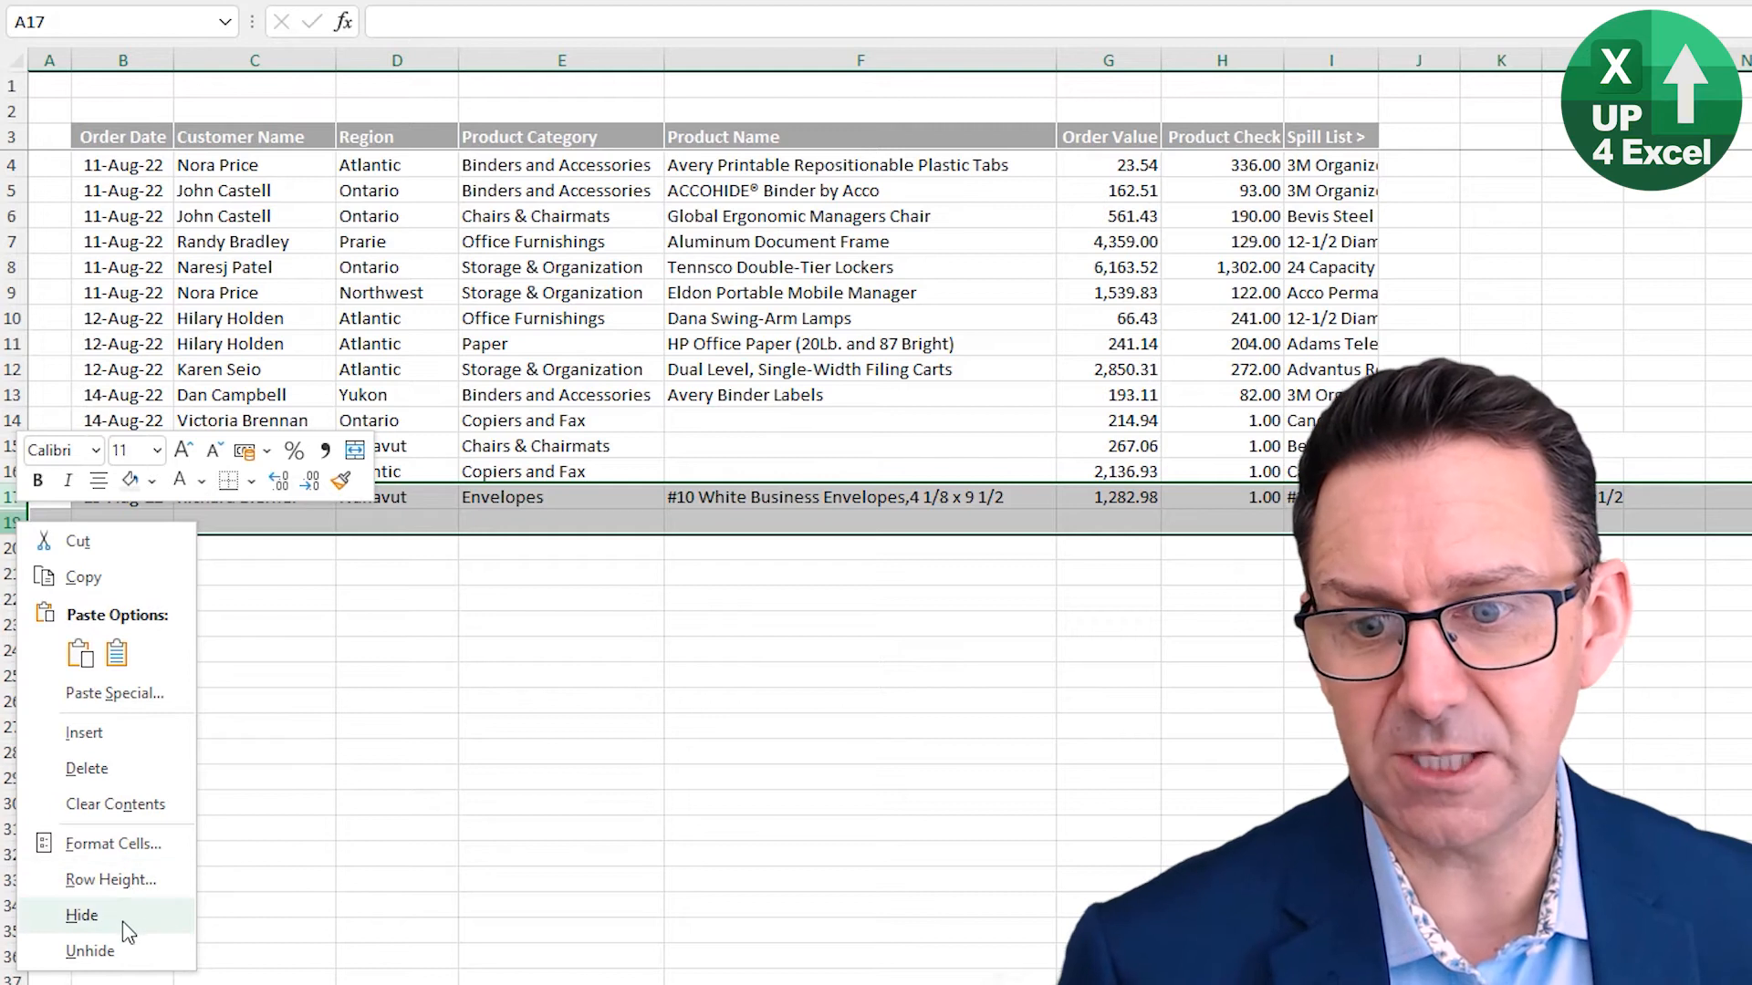
left_click(119, 950)
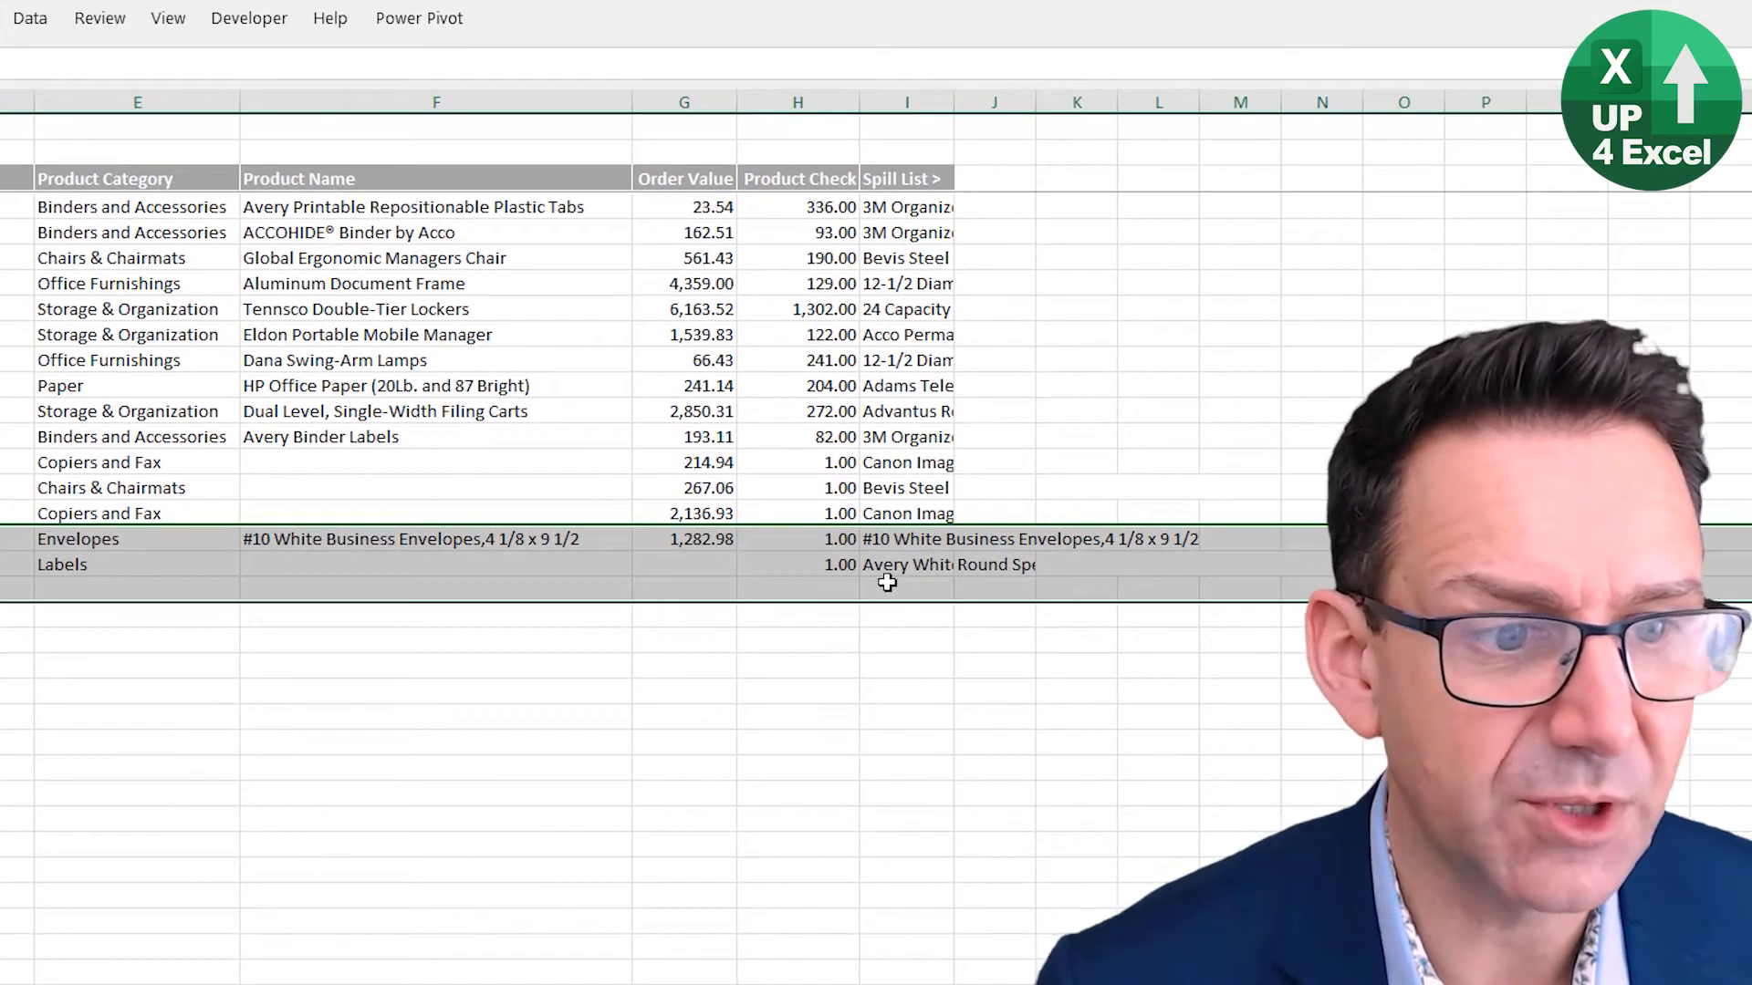
left_click(910, 557)
left_click(509, 567)
left_click(923, 565)
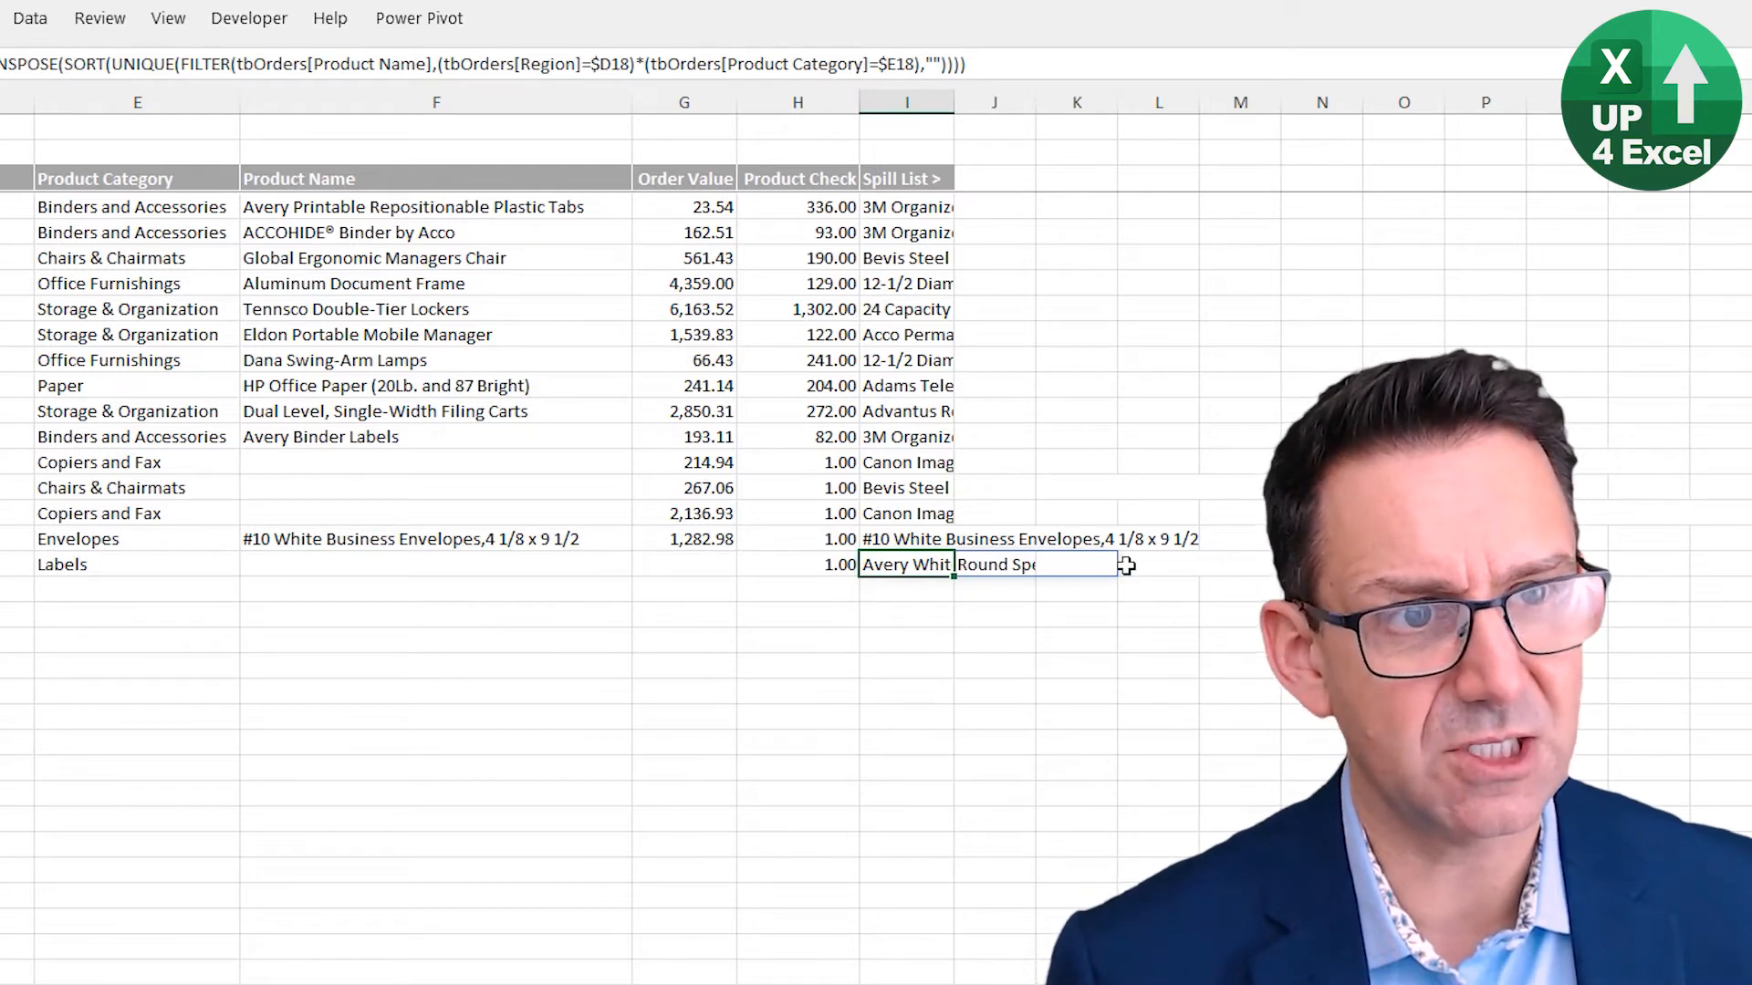
- Choose Round Specialty Laser Printer Labels as the product name in F18
left_click(584, 564)
left_click(643, 566)
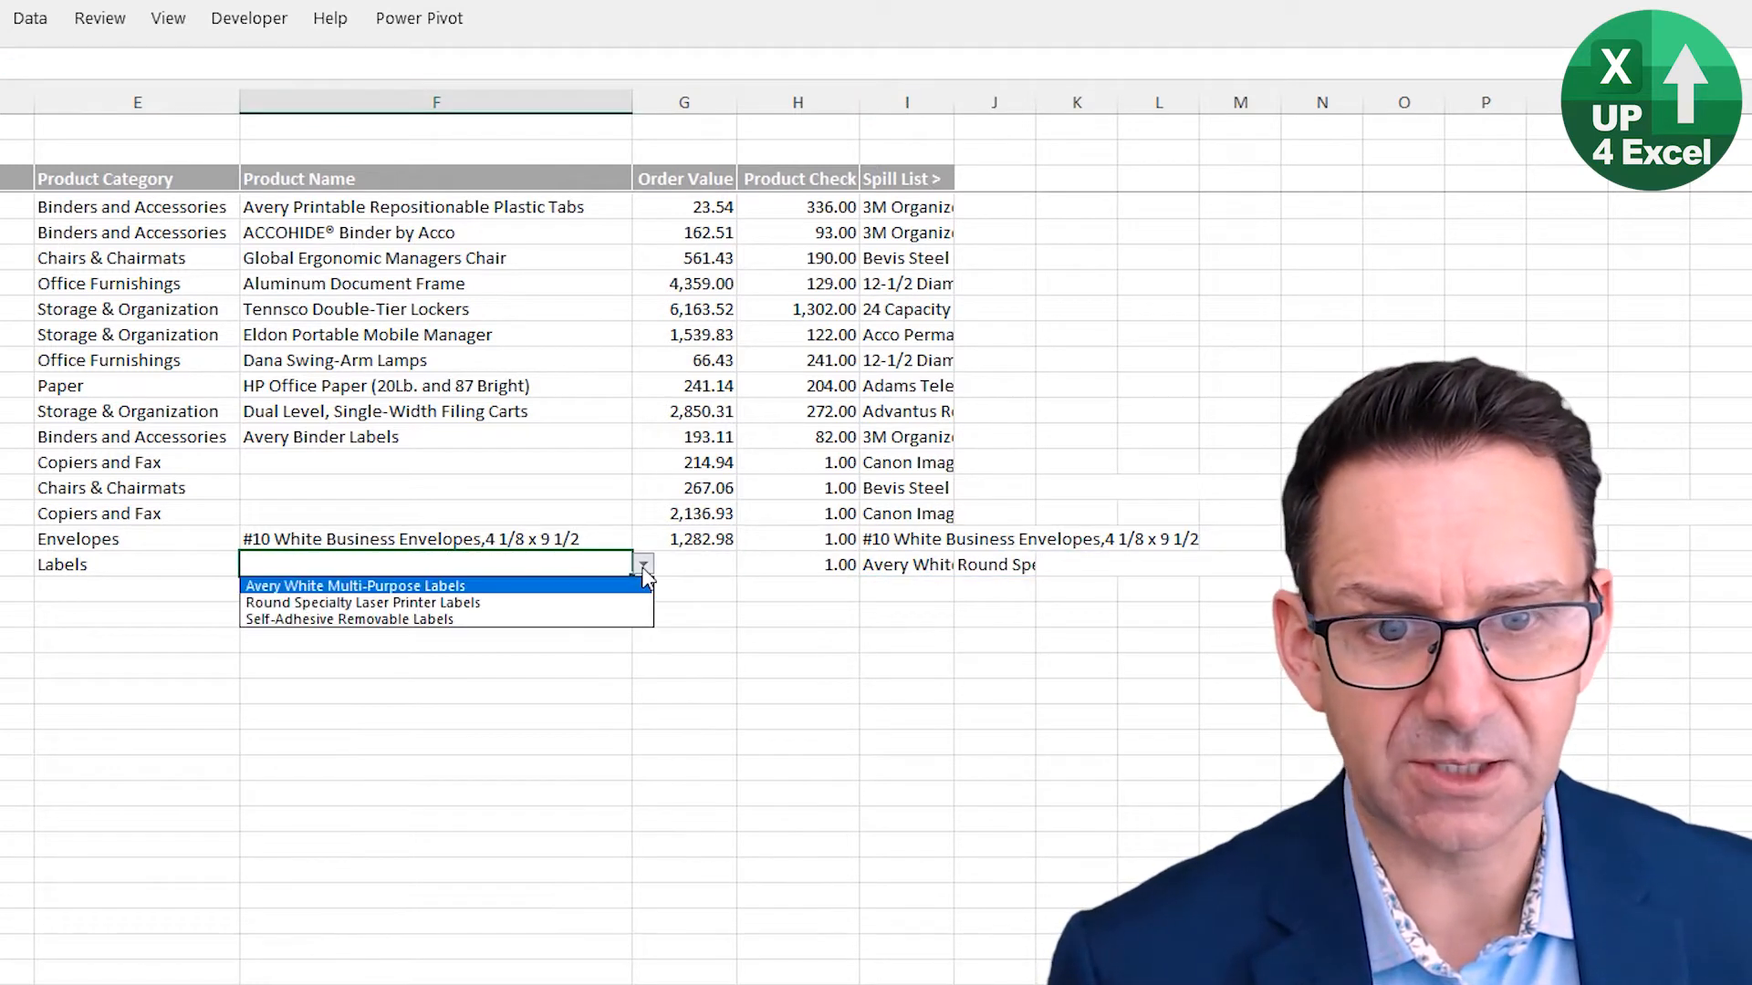
left_click(505, 606)
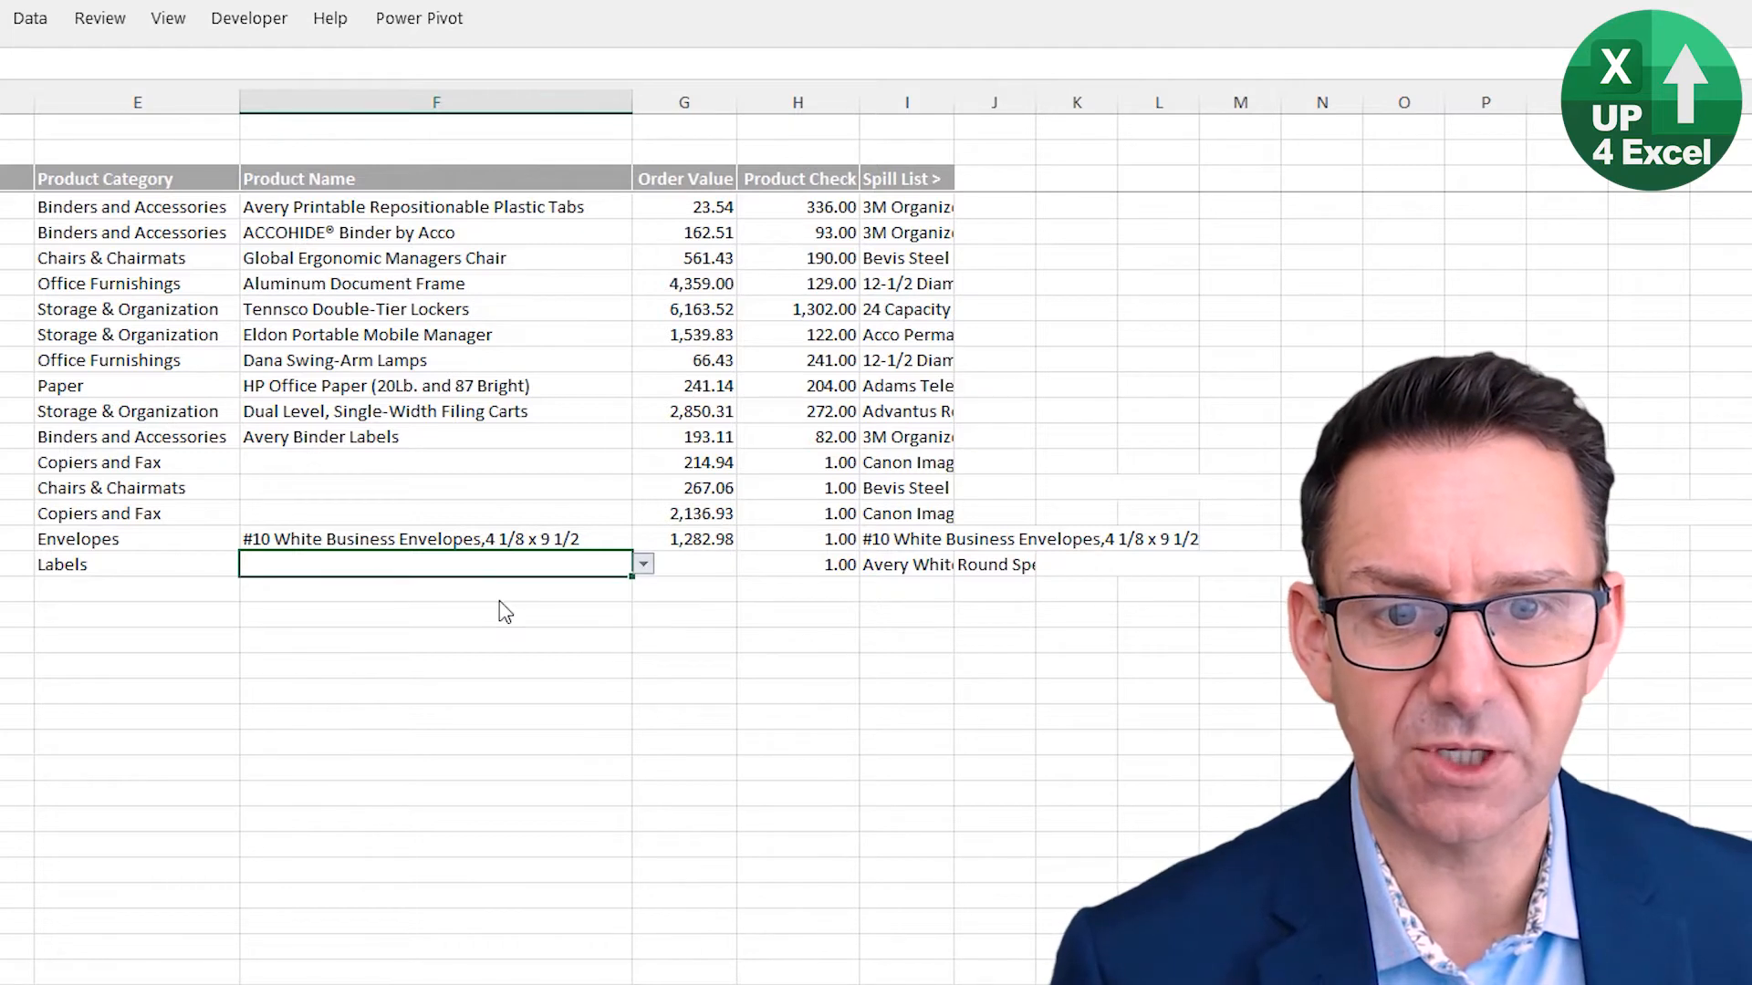
- Set the product category in E18 to Office Machines
scroll(551, 584, "left", 3)
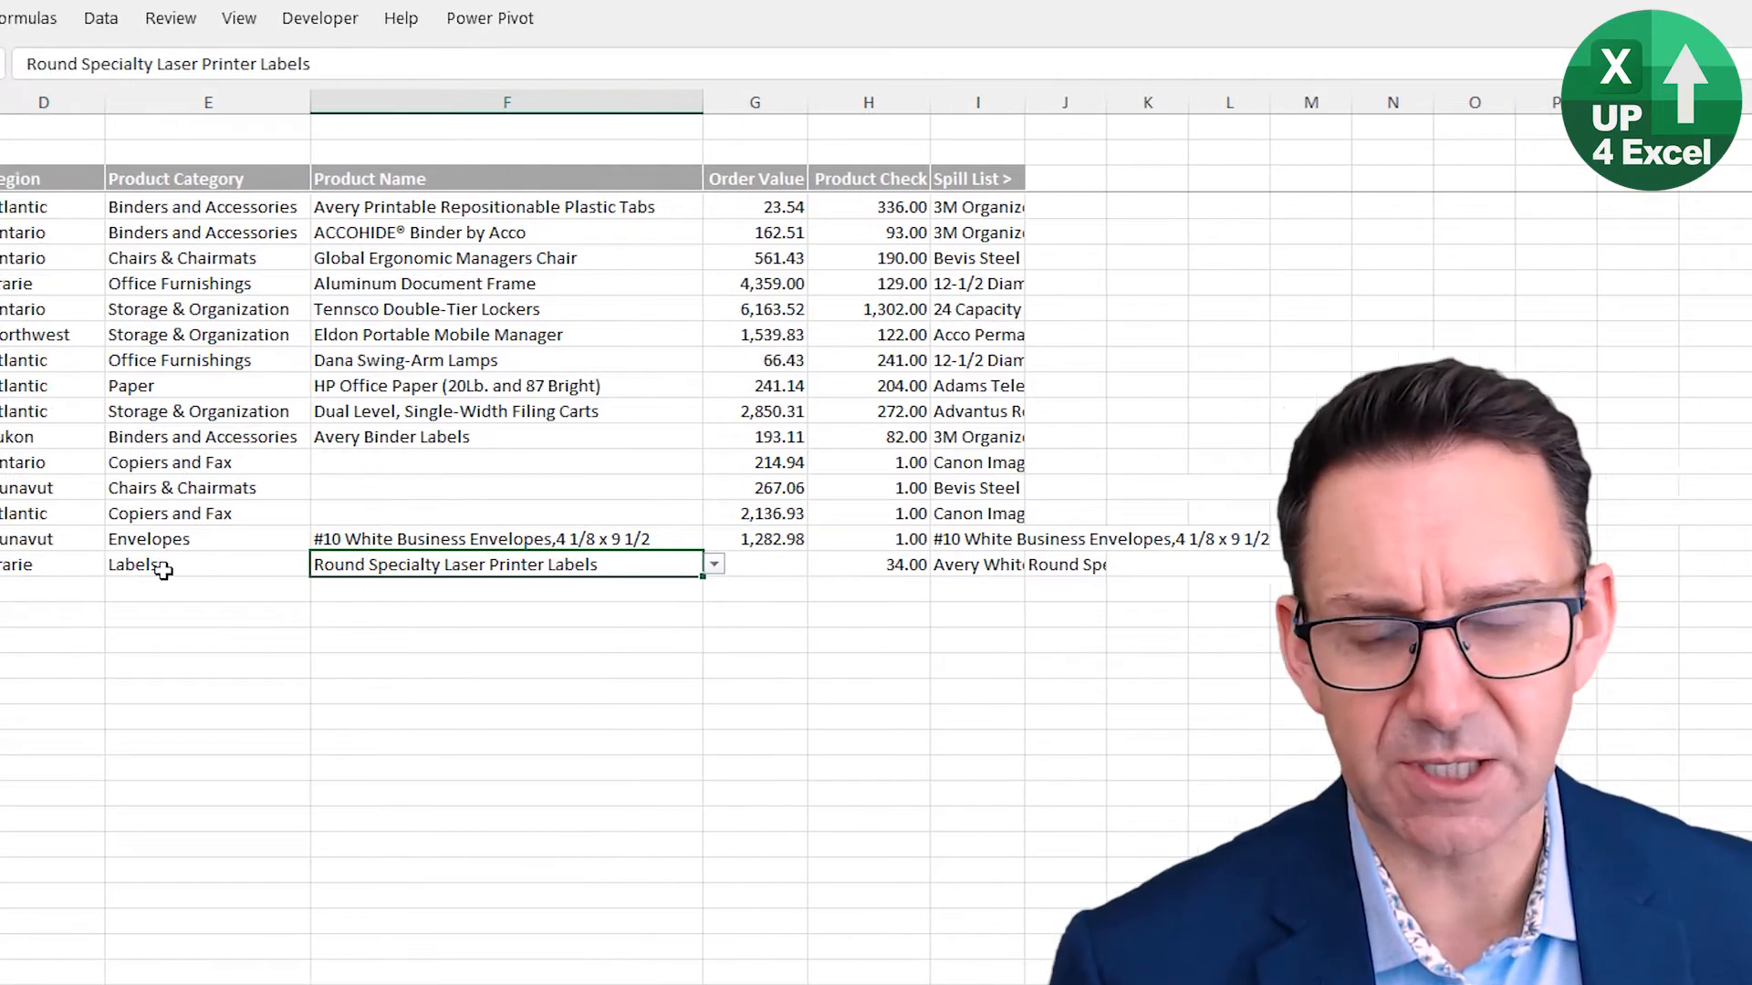
left_click(575, 571)
left_click(605, 565)
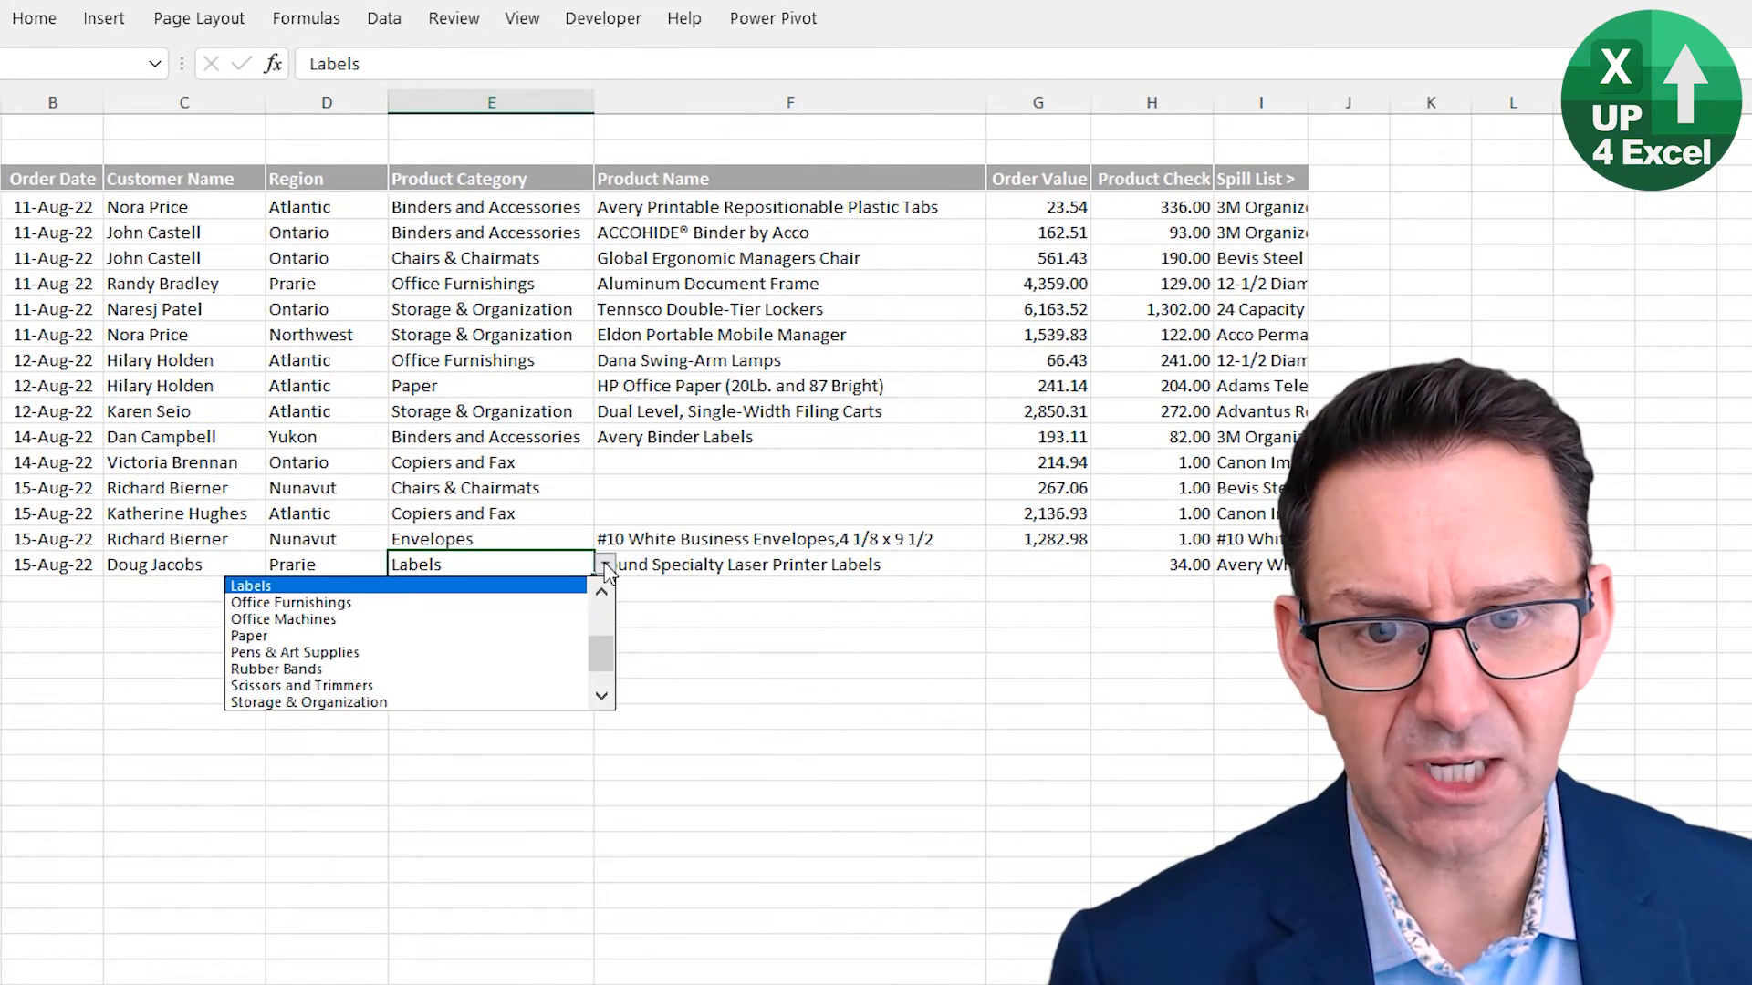
left_click(544, 621)
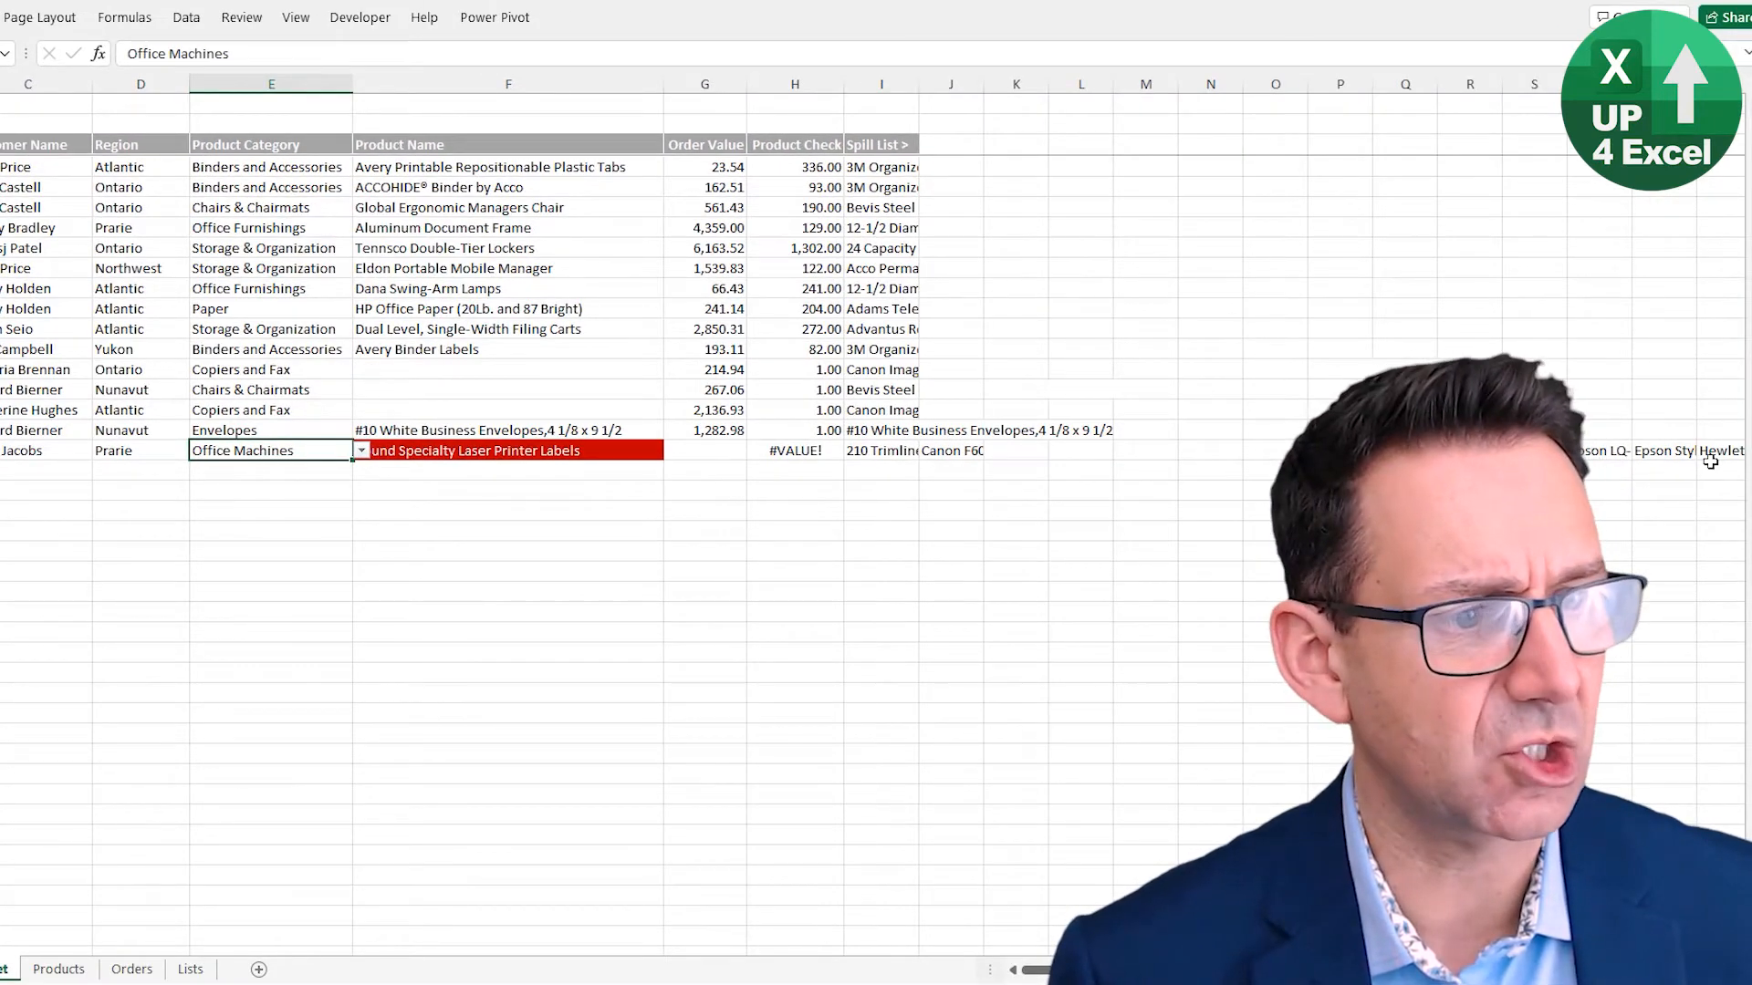
- Browse the product name choices offered in F18 for the Office Machines category
left_click(533, 452)
left_click(702, 462)
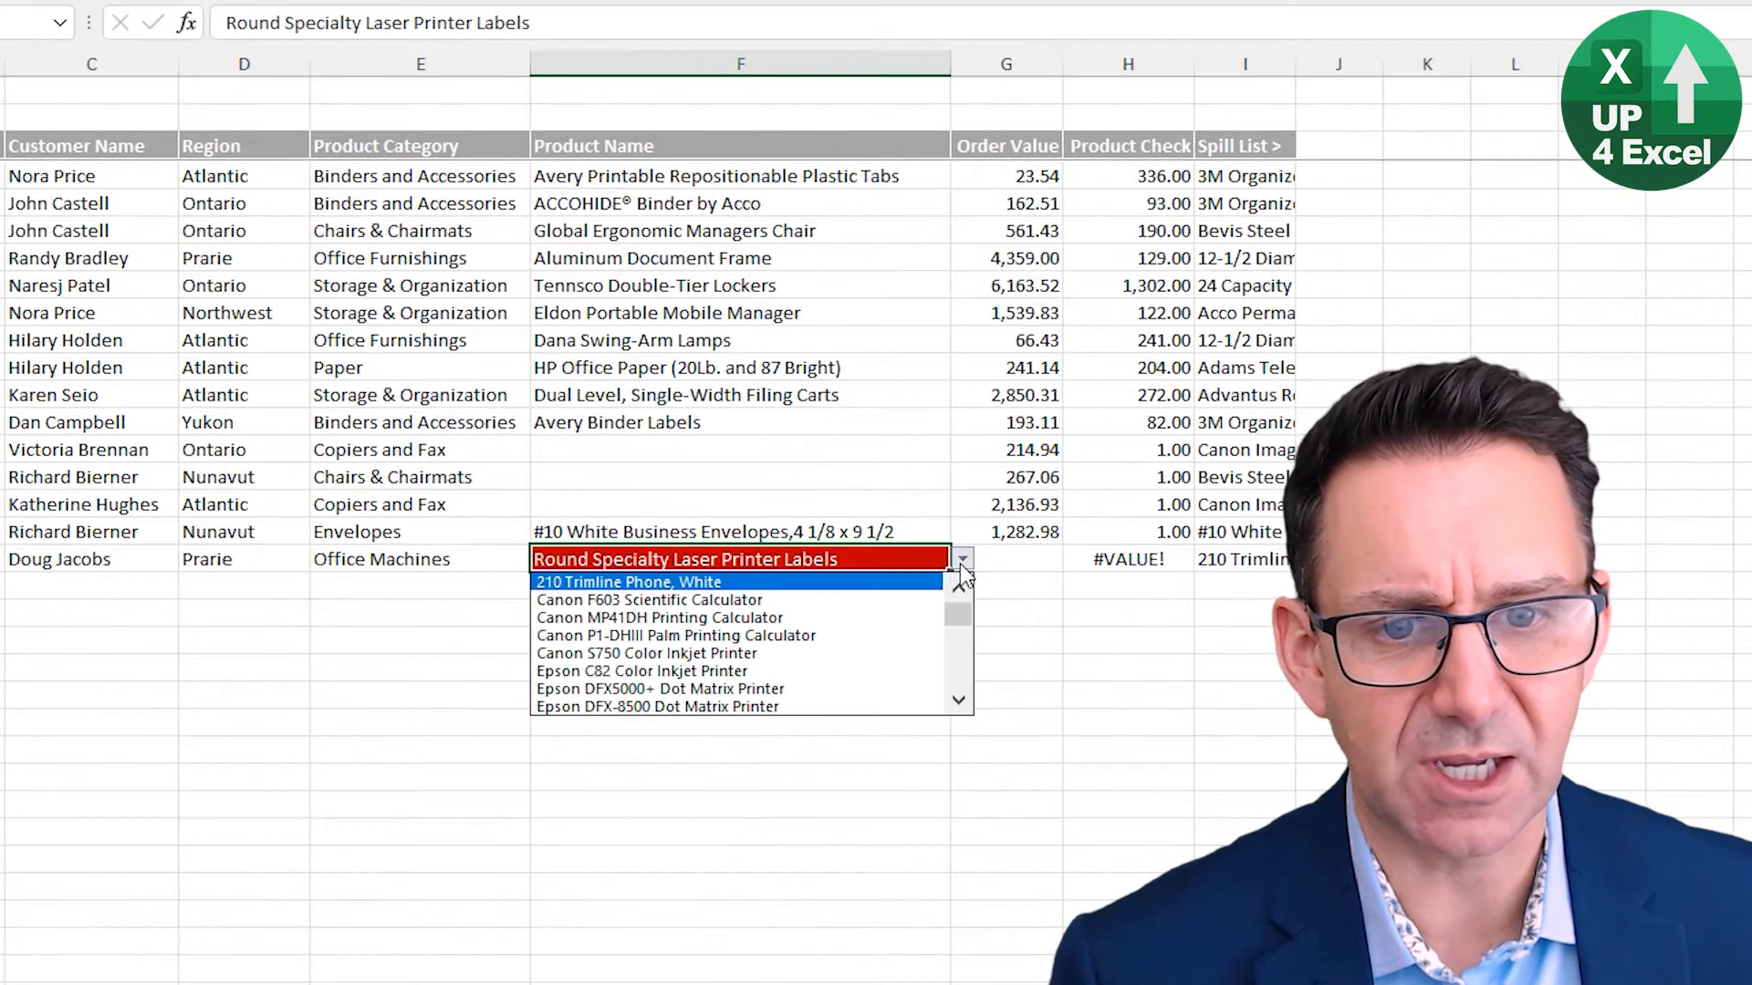
scroll(708, 520, "down", 2)
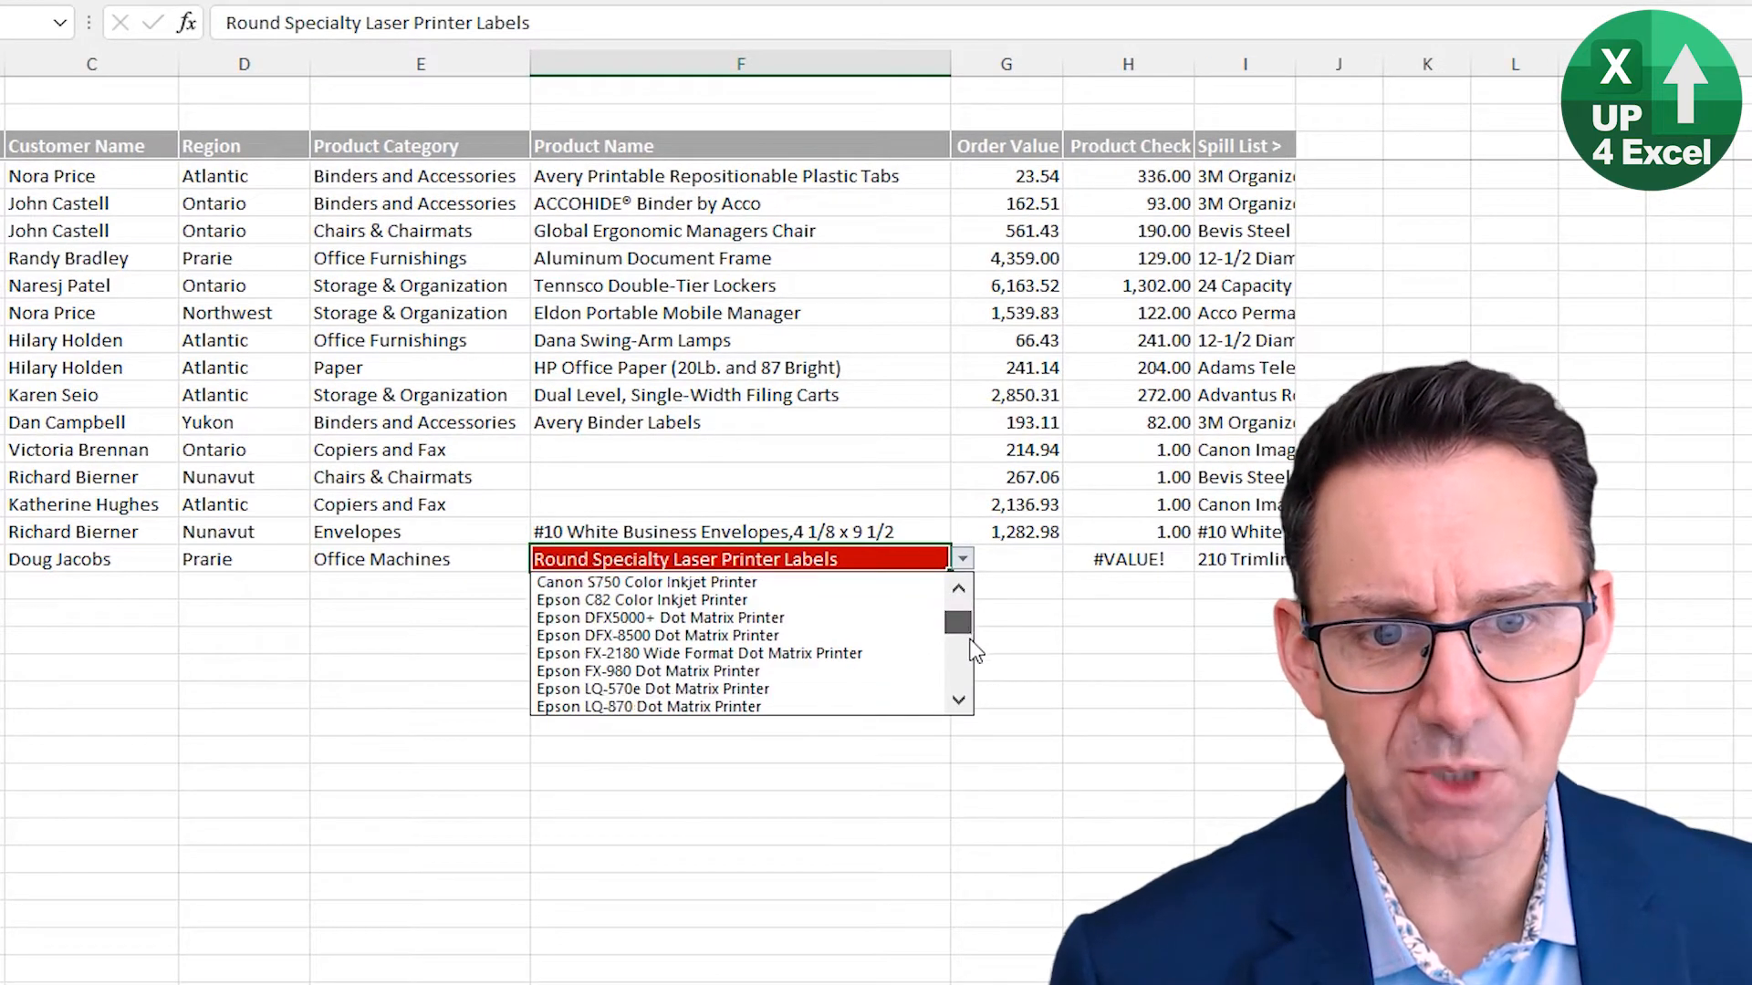
mouse_move(971, 640)
left_mouse_down()
mouse_move(975, 686)
mouse_move(963, 612)
left_mouse_up()
left_click(834, 549)
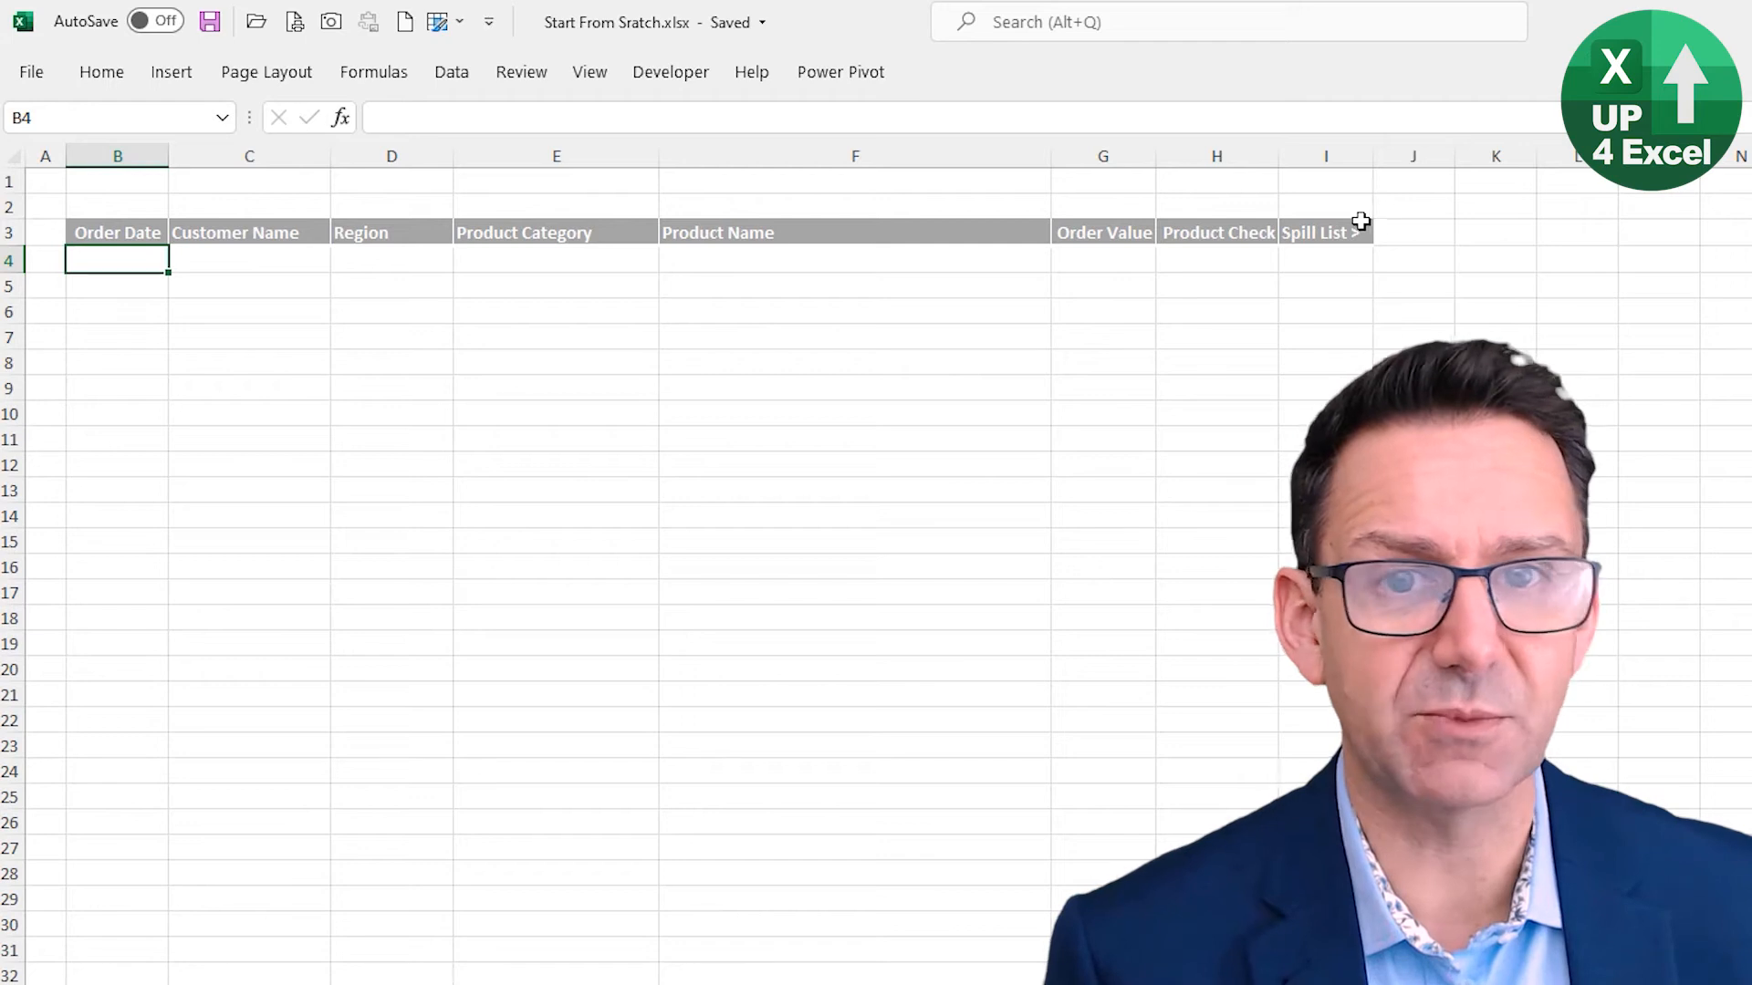
- In the Start From Sratch workbook, enter 1-Sep-22 as the first order date in B4
type("1-Sep-22")
key("Return")
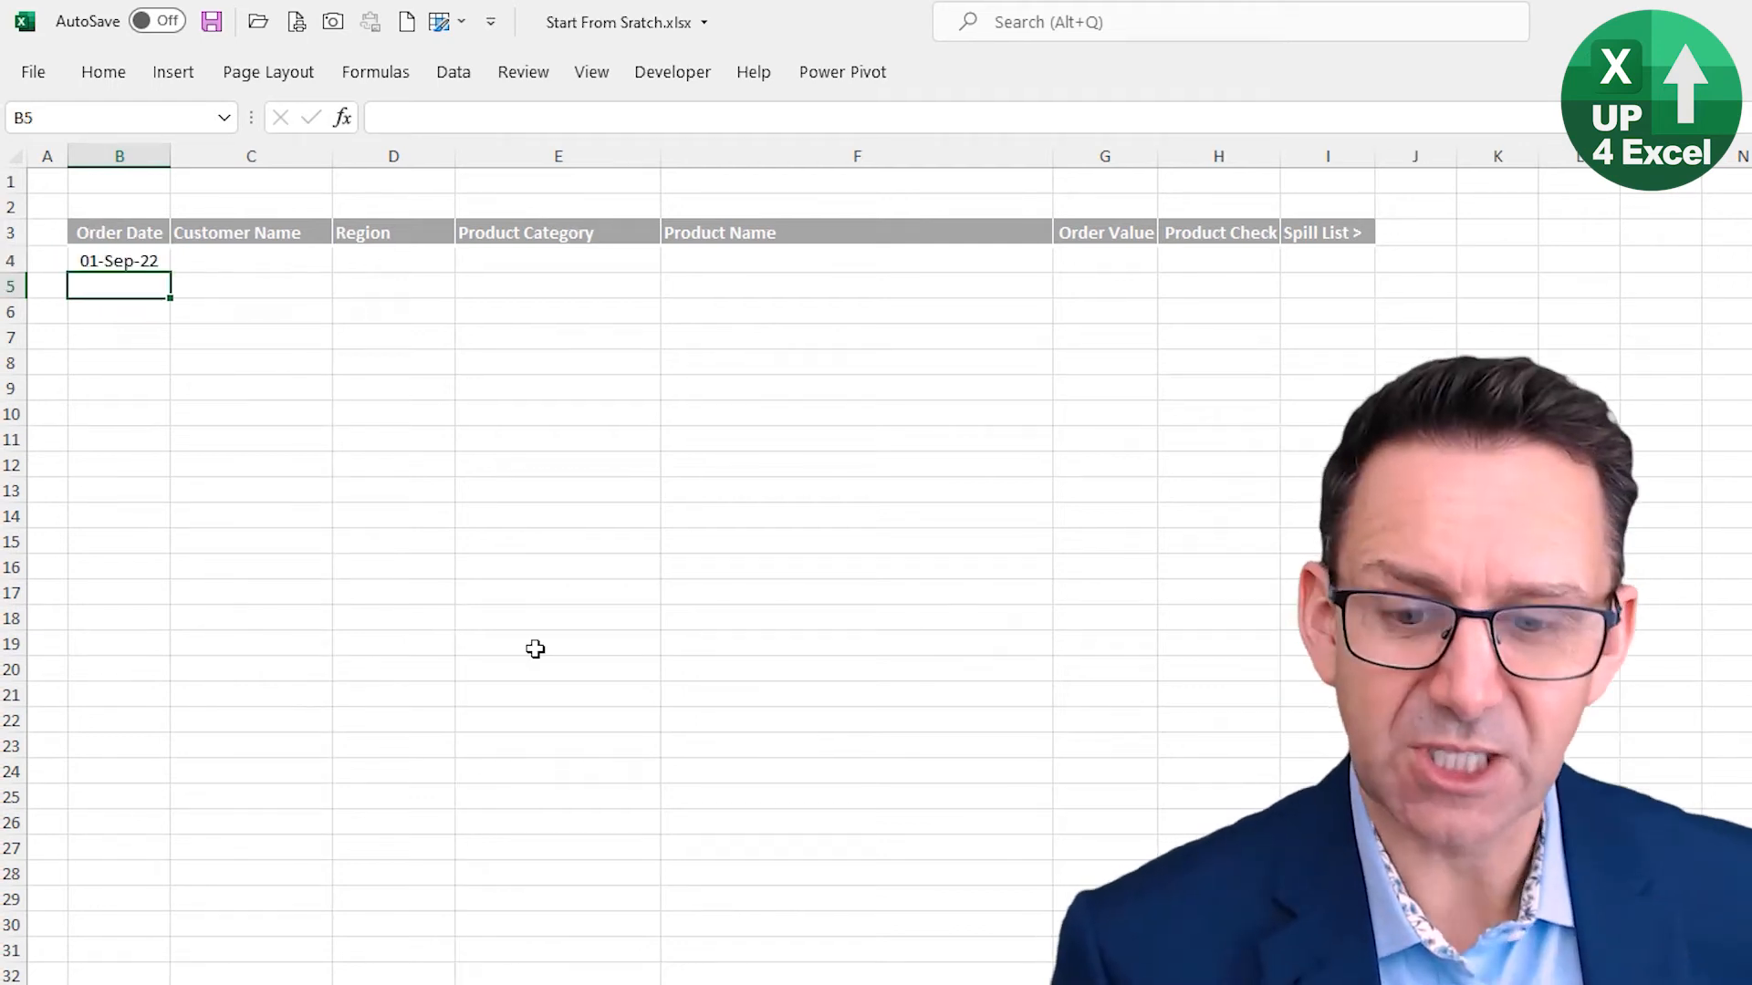
- Examine the records on the Orders sheet from first to last row, including the region, product category and product name columns
key("ctrl+Page_Down")
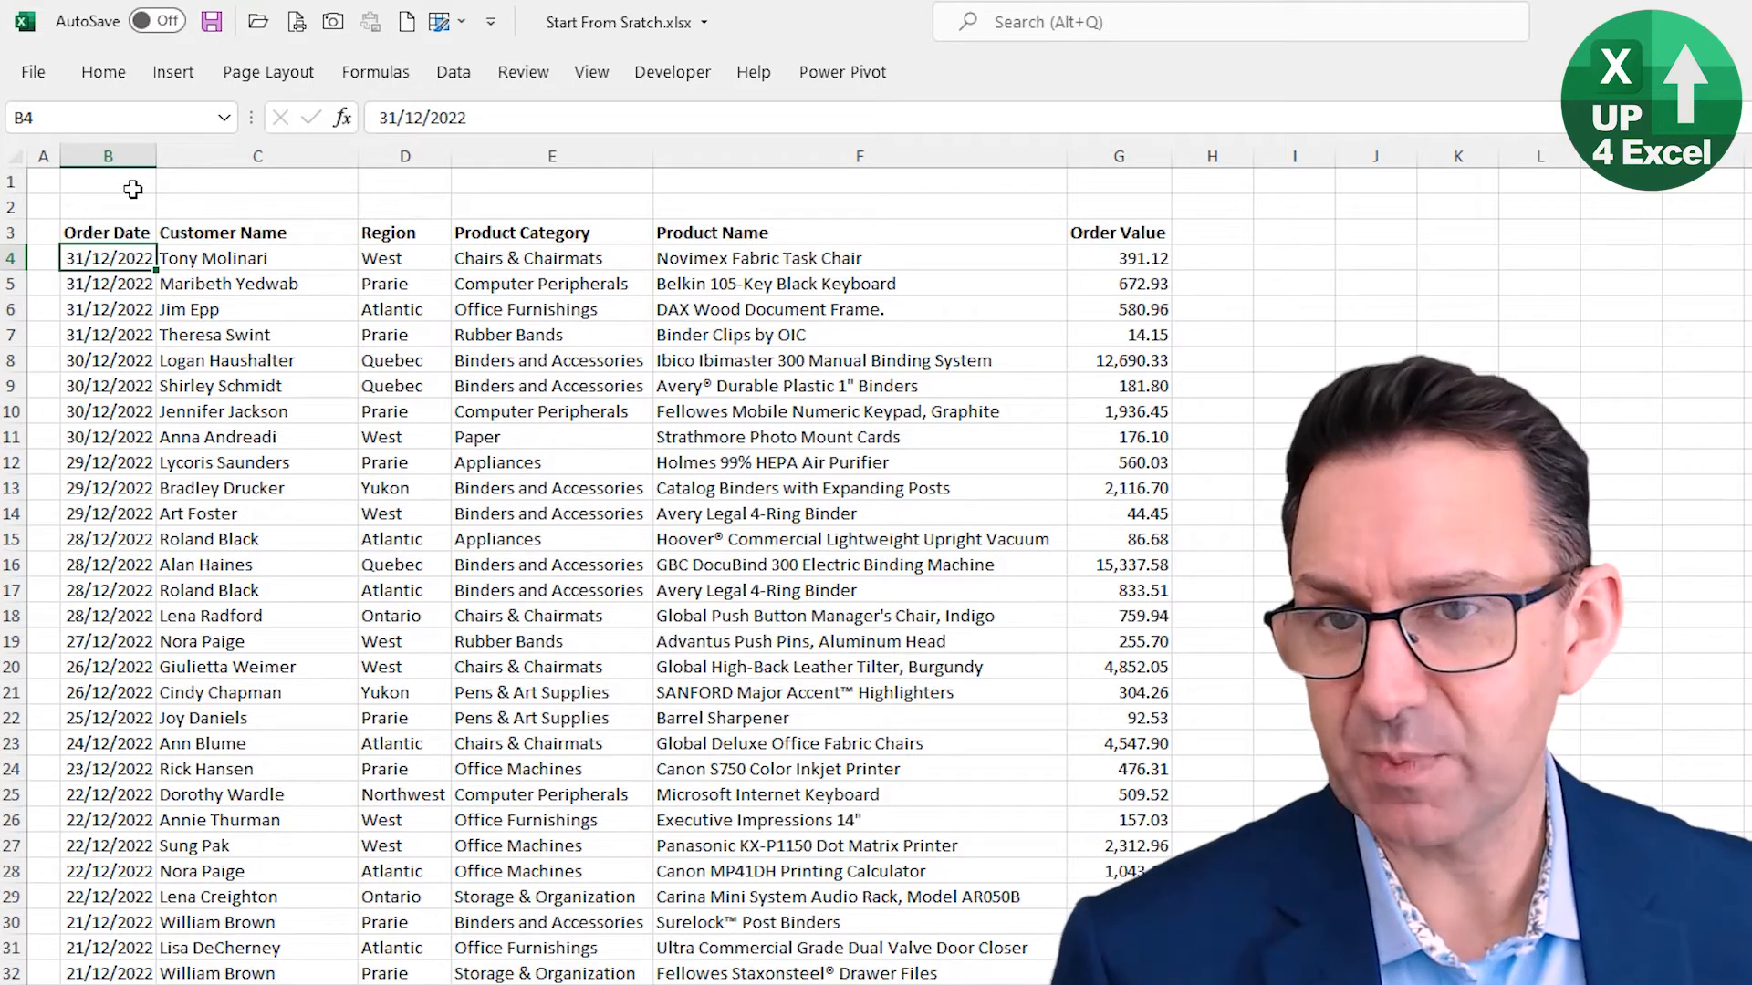
key("ctrl+Down")
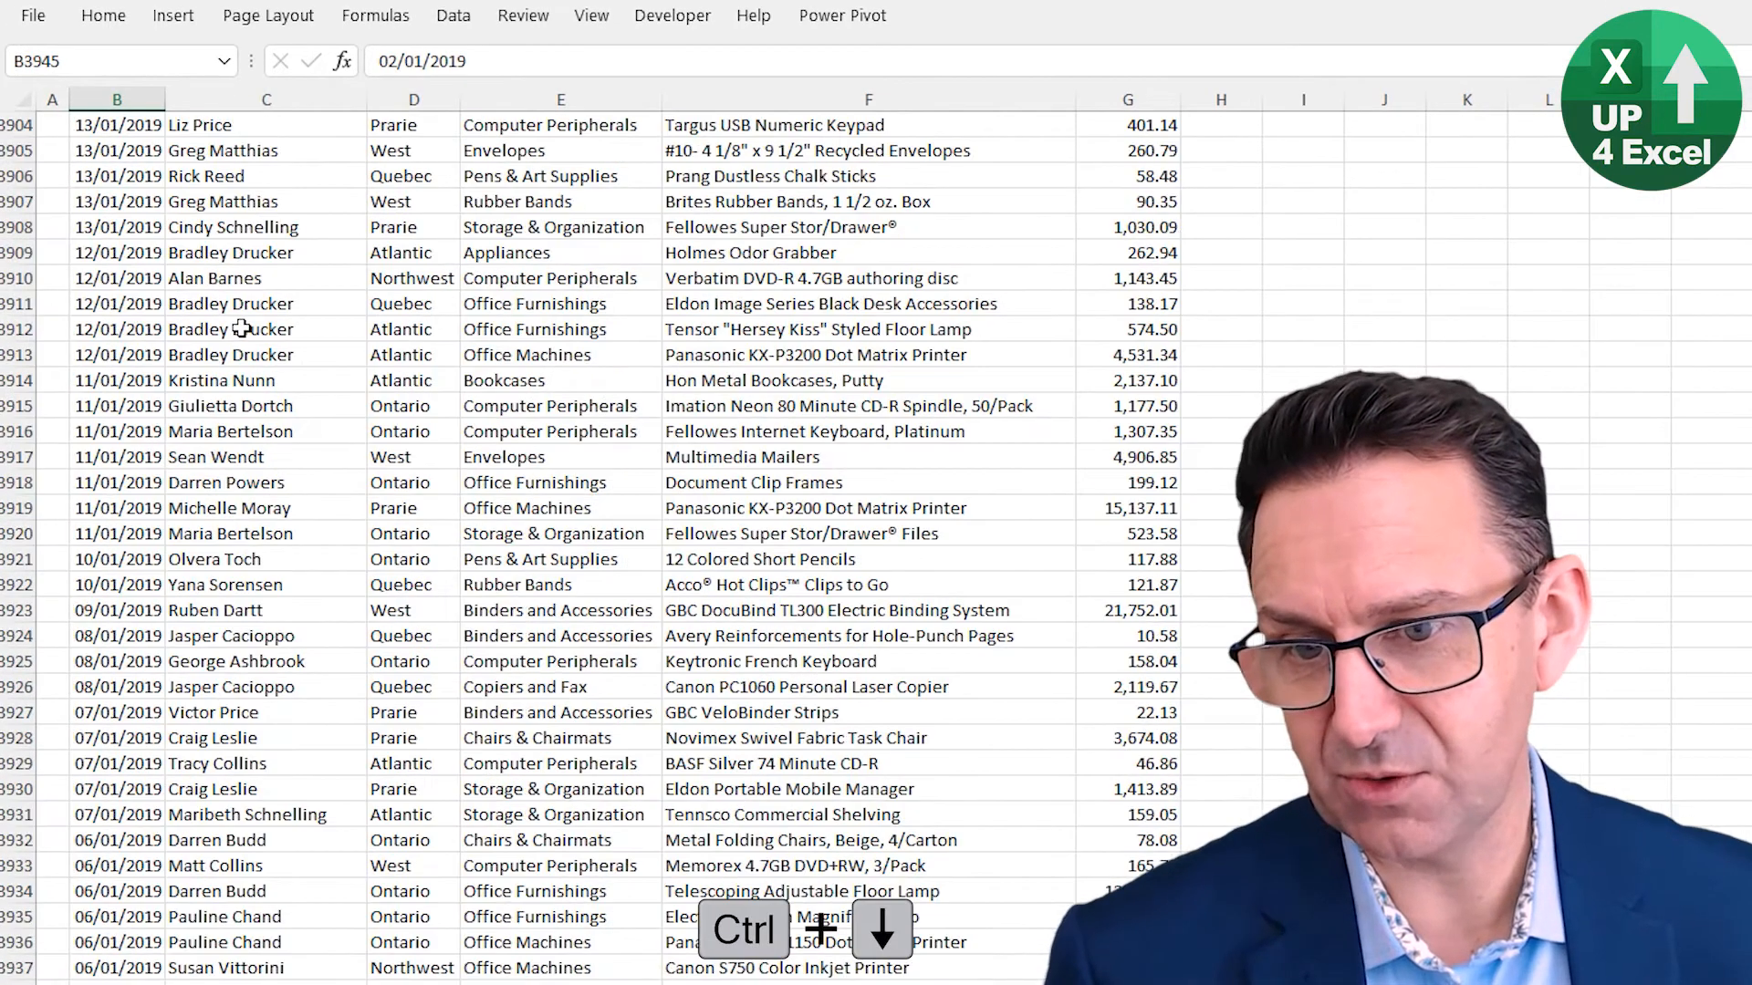
key("ctrl+Up")
key("ctrl+Up")
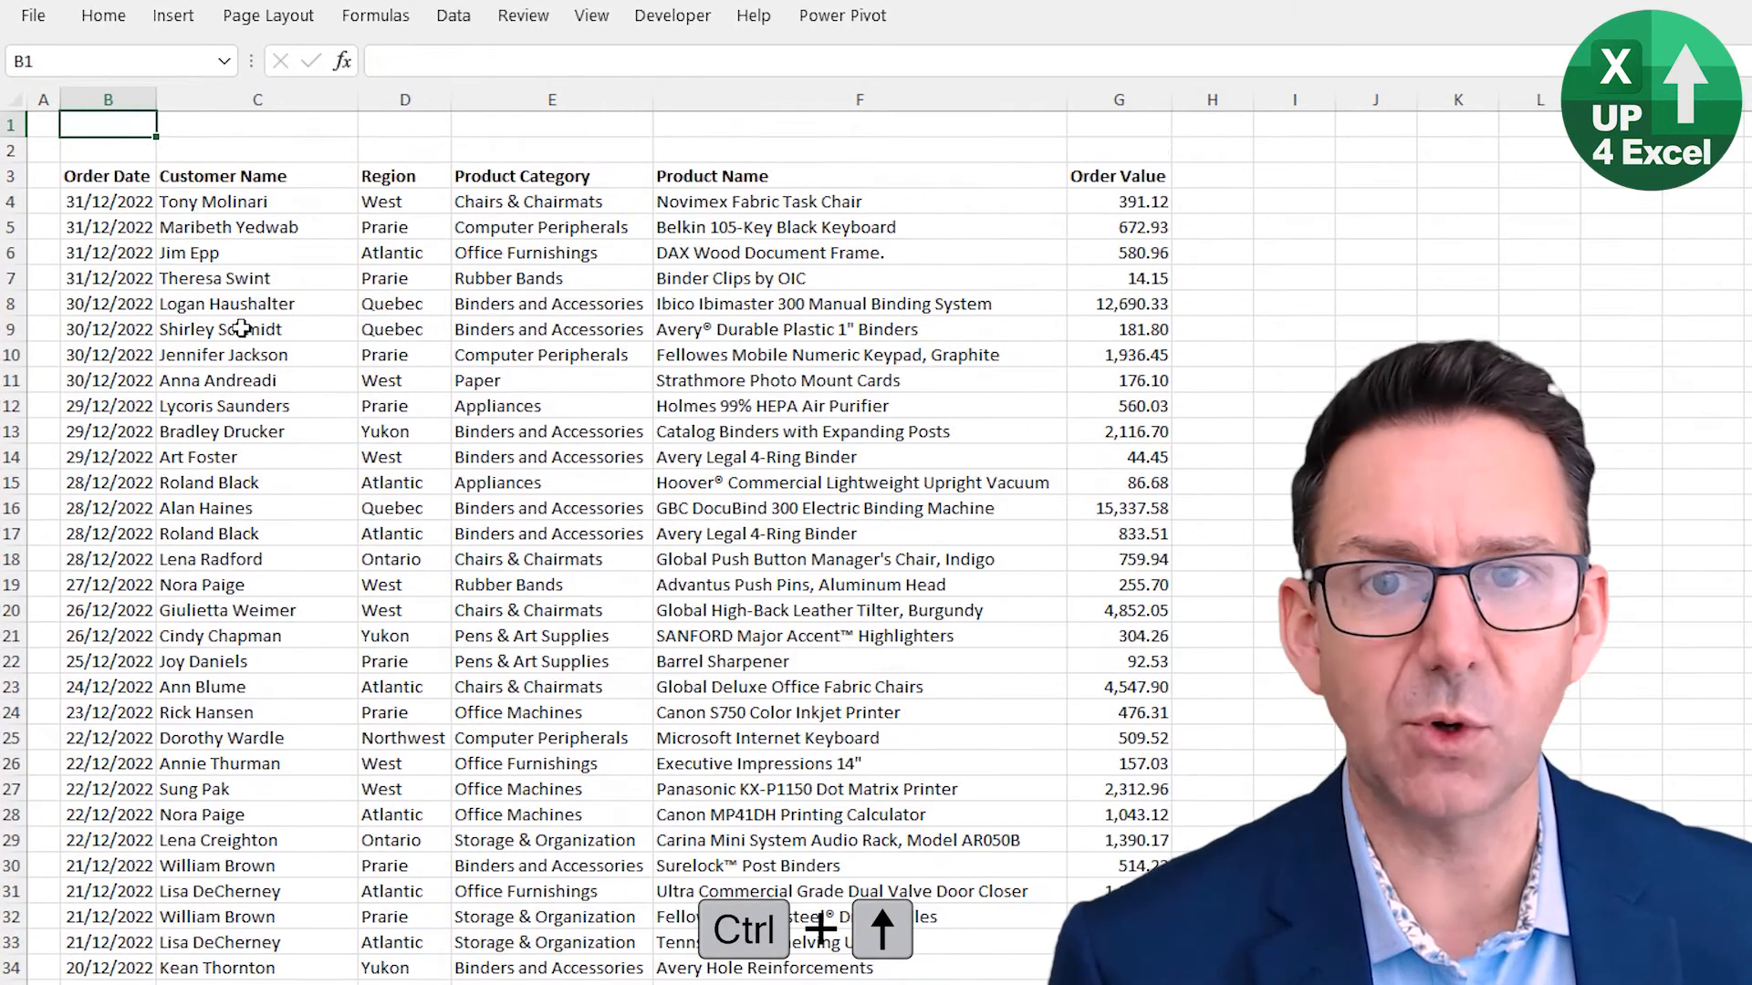
key("Down")
key("Down")
key("Down")
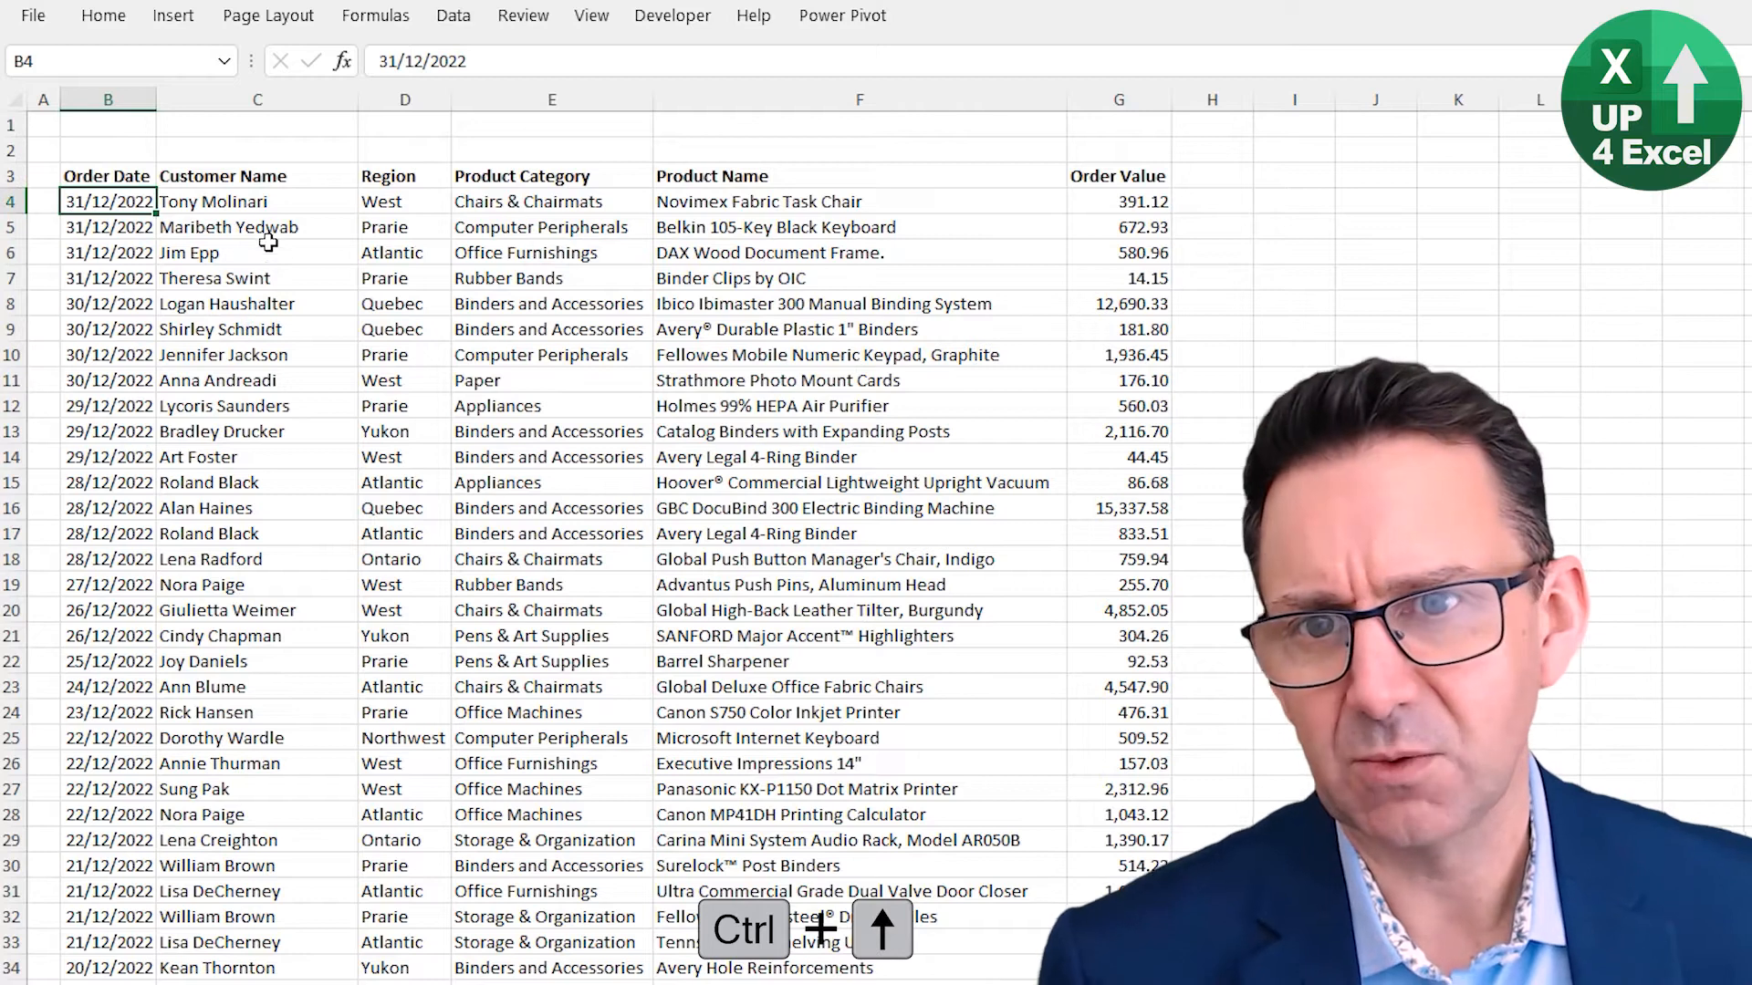
left_click(430, 202)
left_click(522, 202)
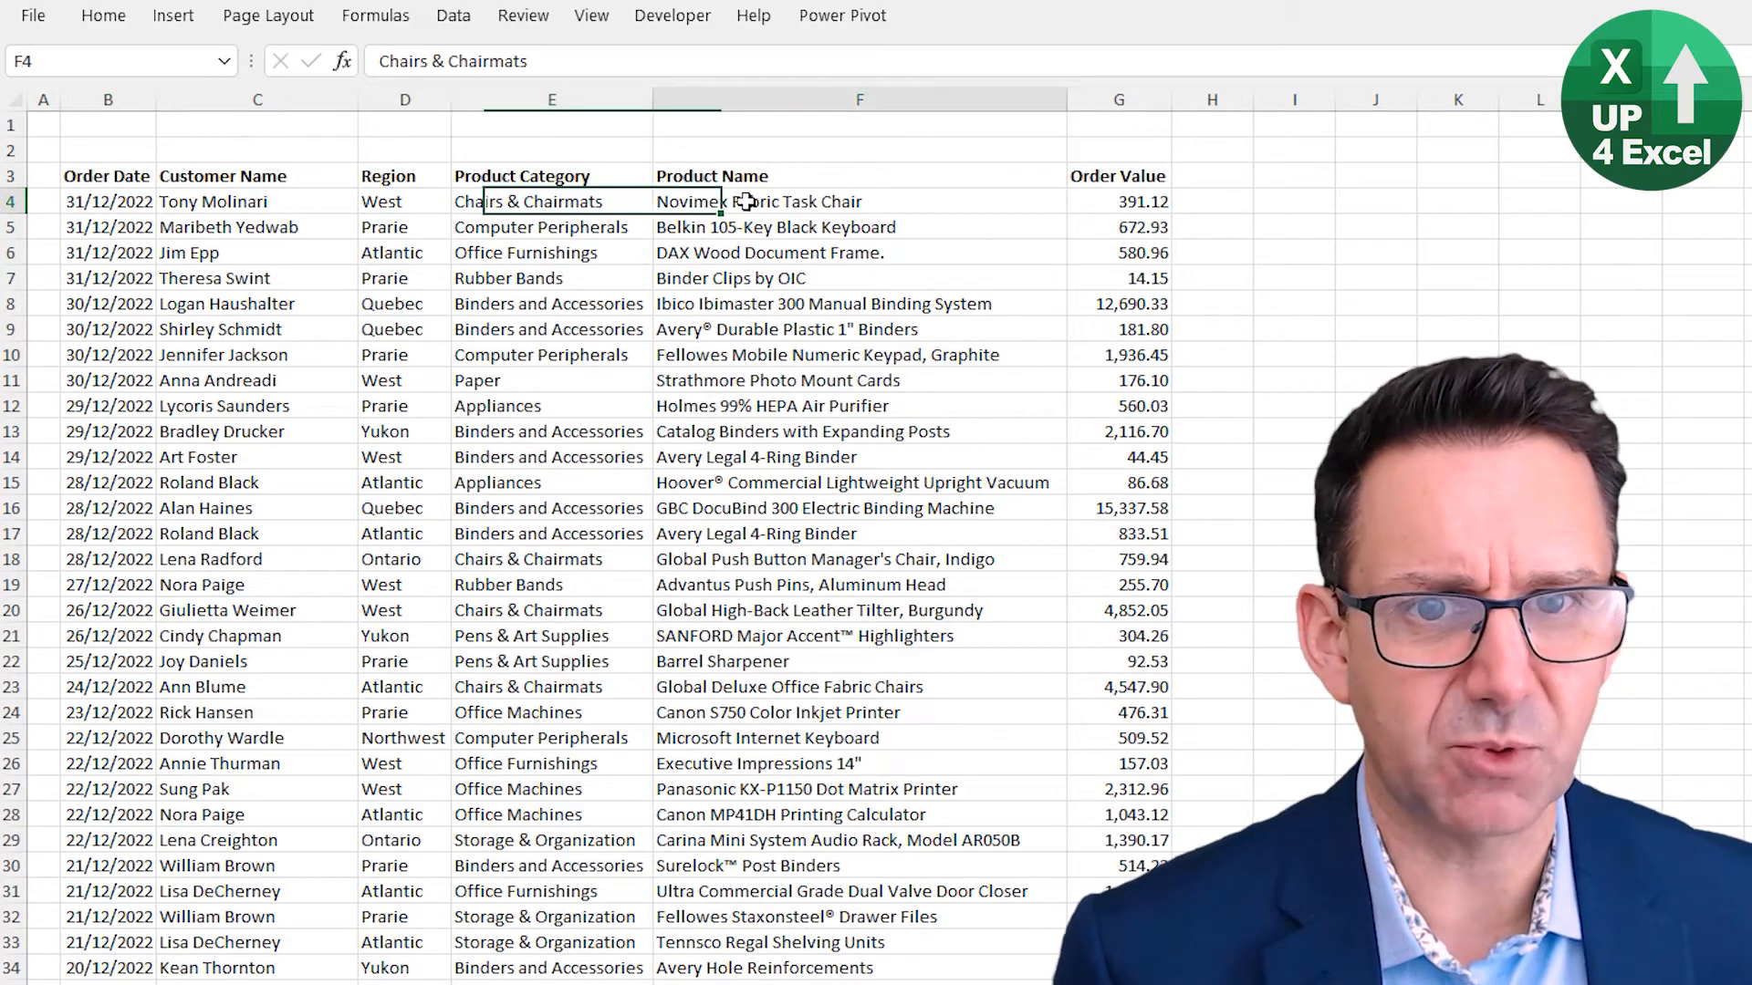
left_click(746, 202)
left_click(226, 969)
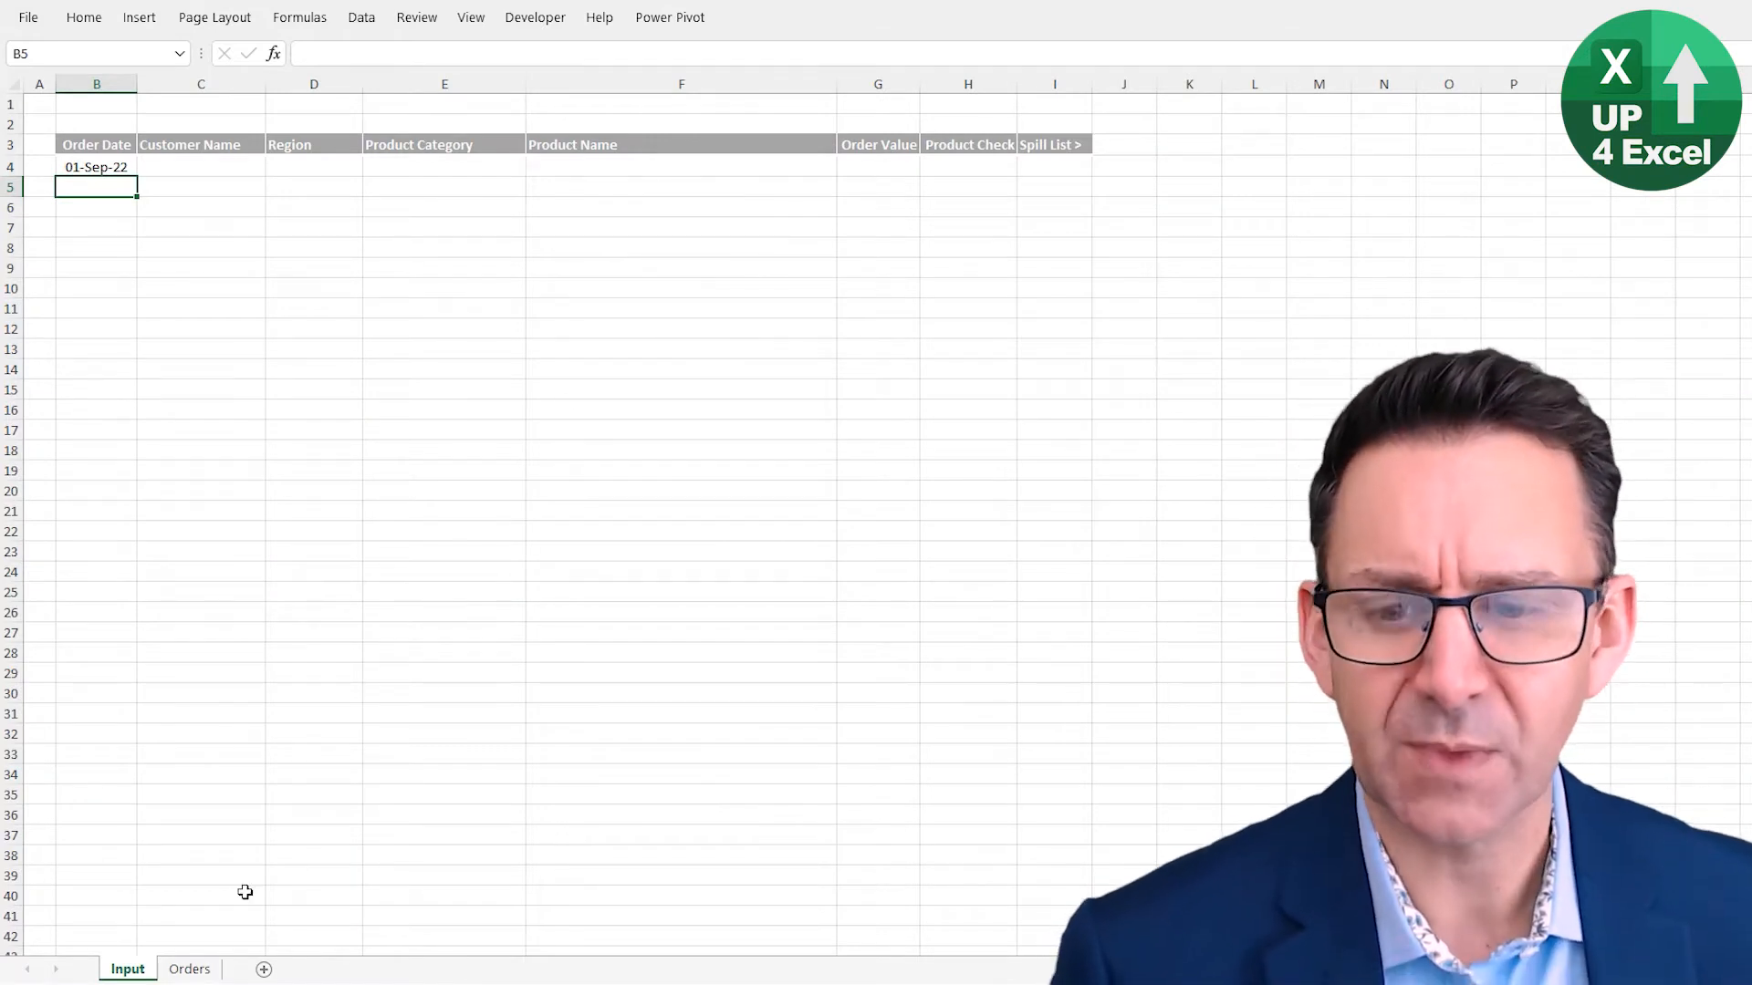
- Convert the order data on the Orders sheet into a table with headers
left_click(189, 969)
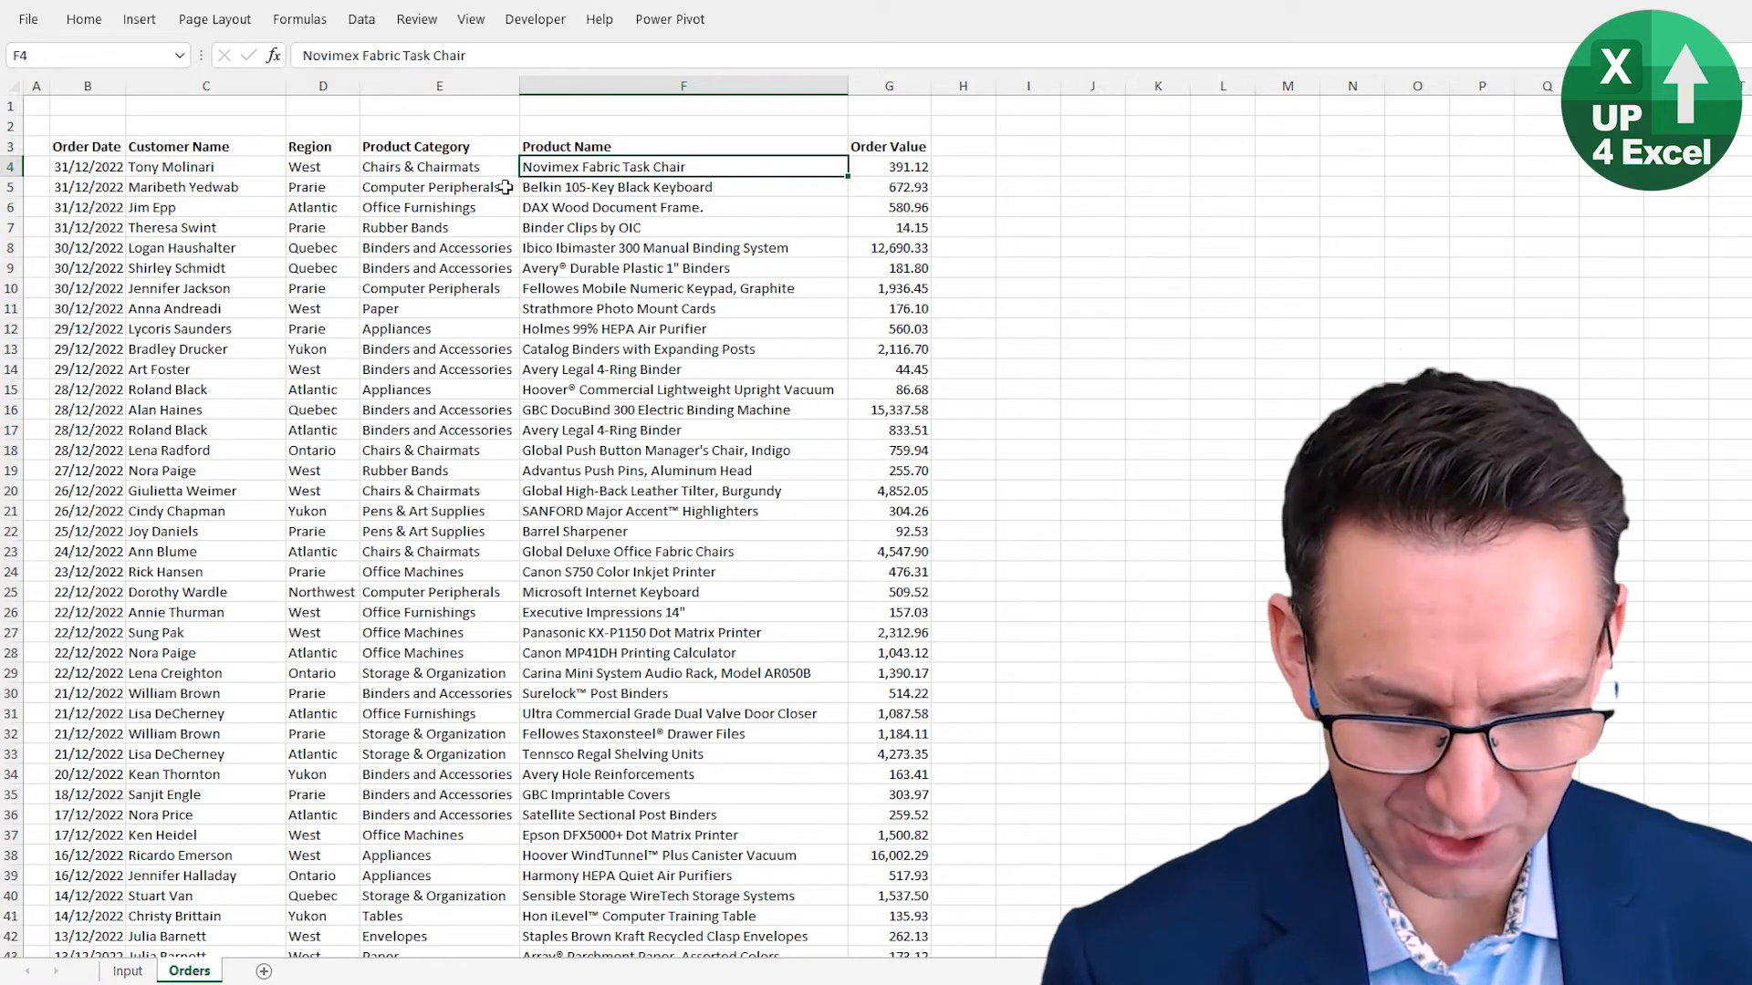
key("ctrl+t")
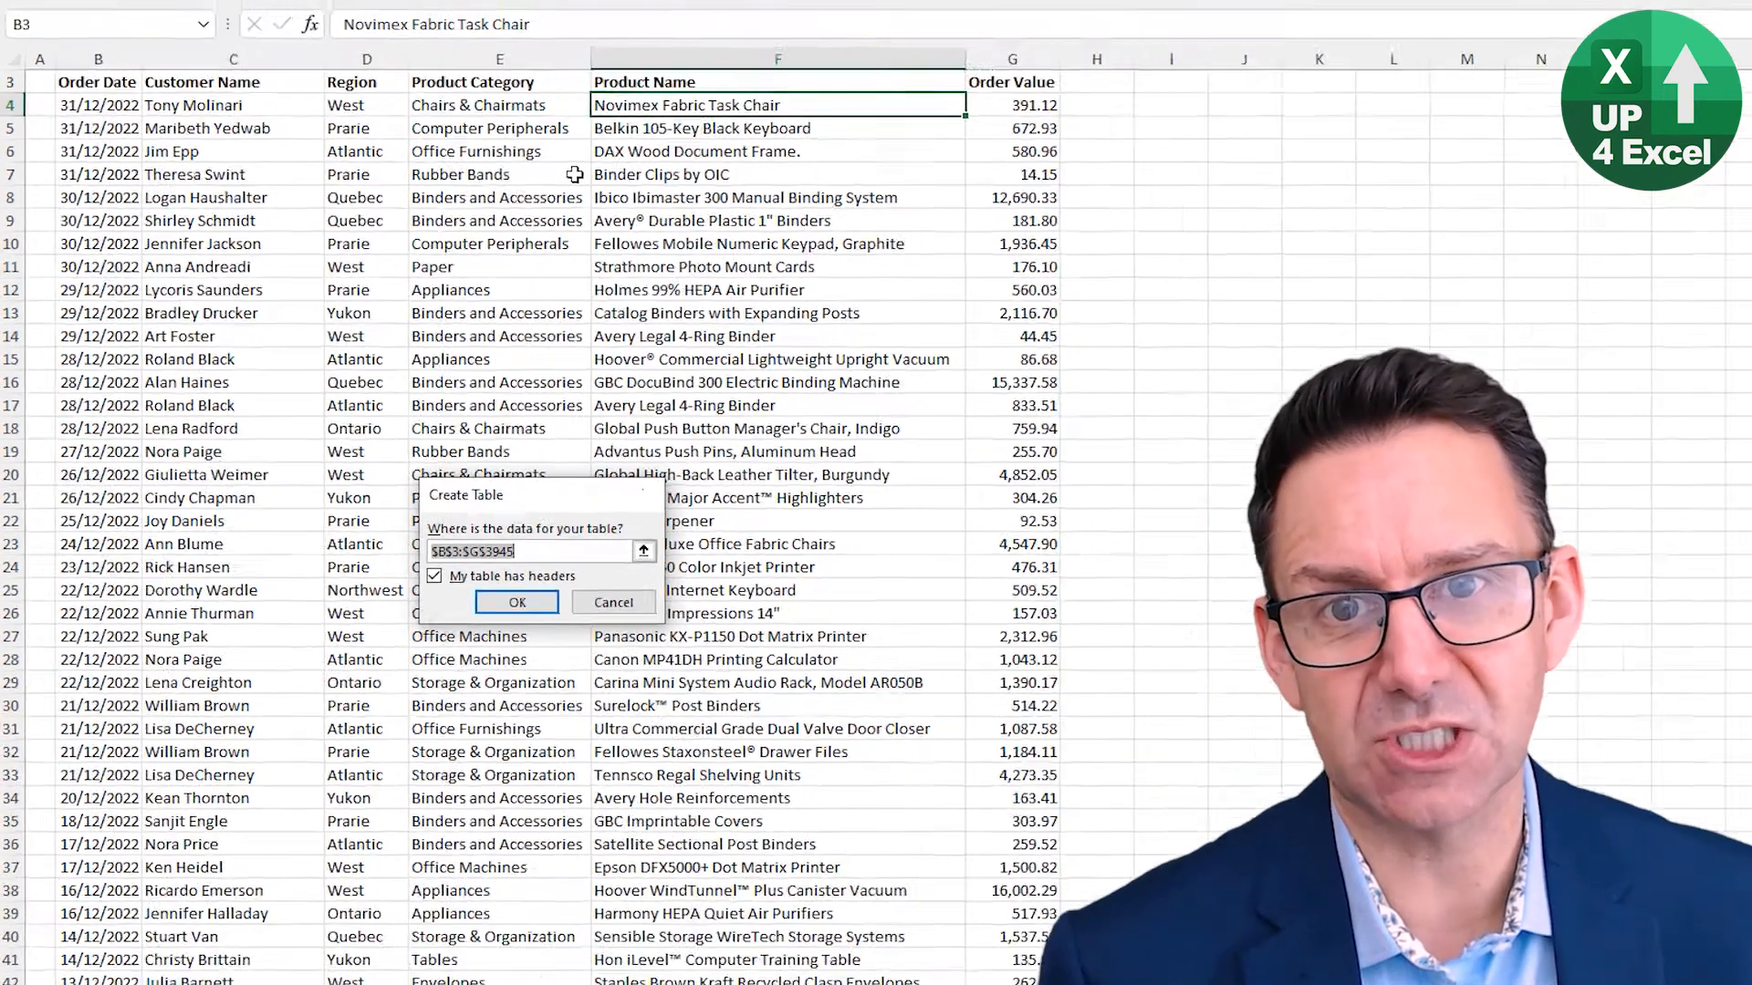
key("Return")
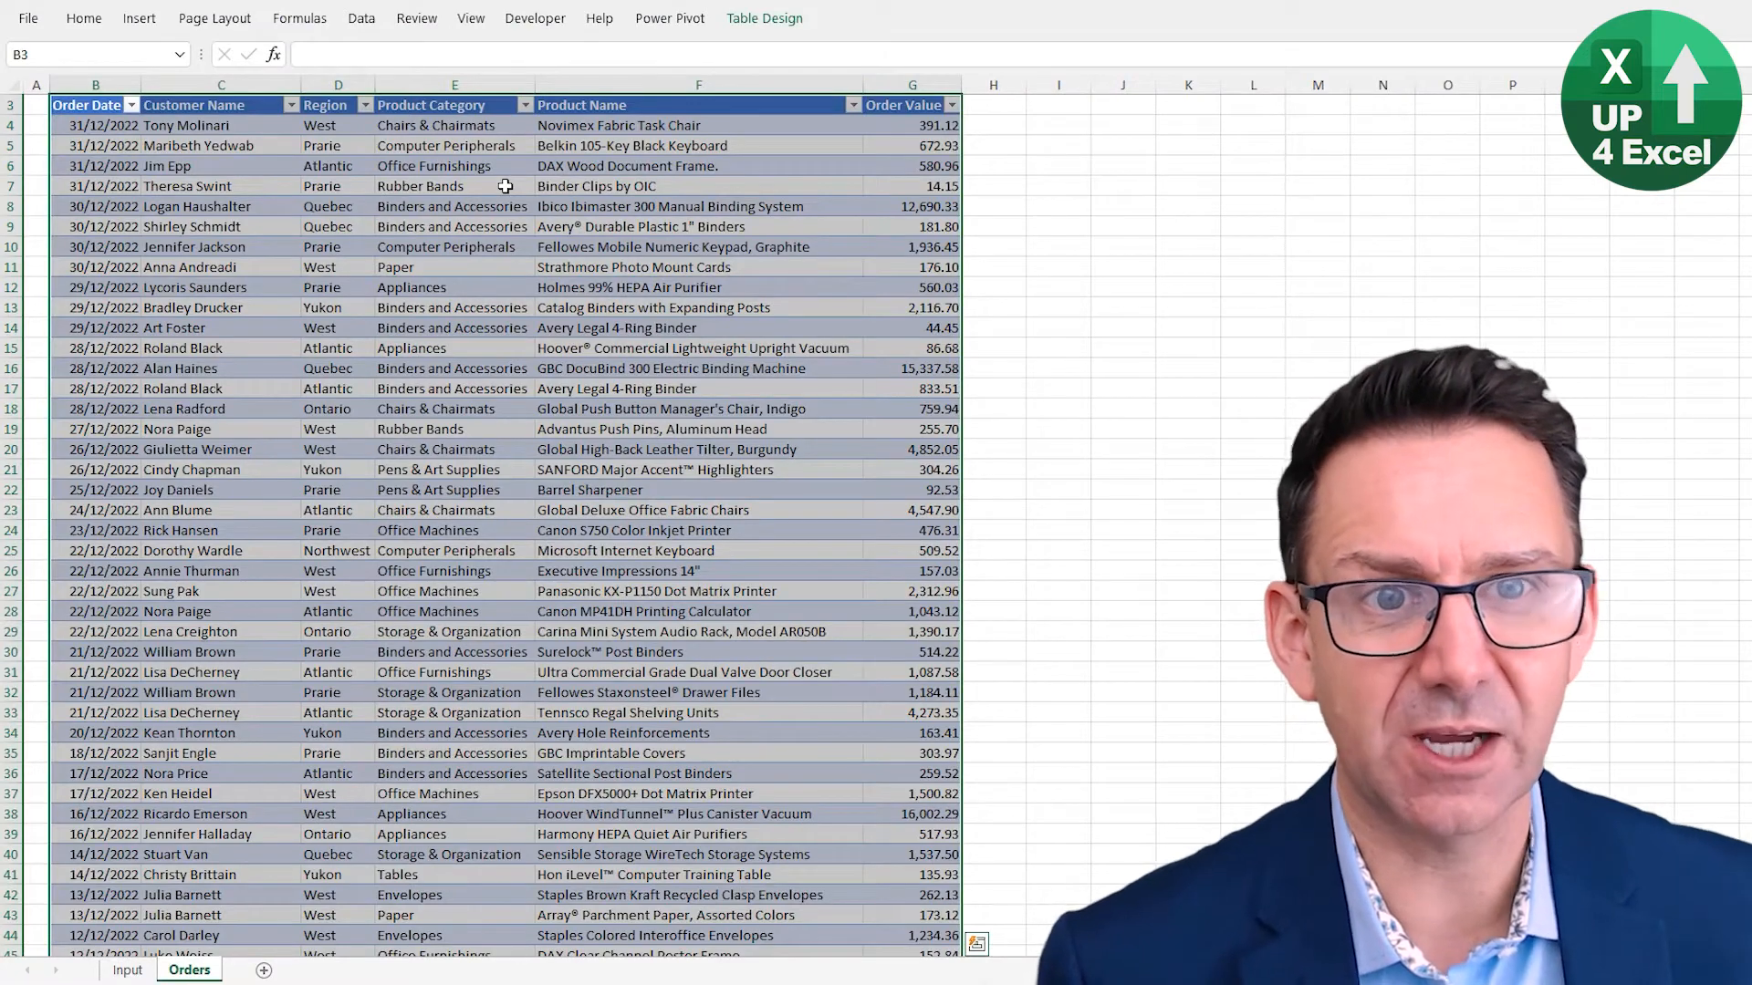
- Apply a grey banded style from the Medium group to the orders table
left_click(764, 19)
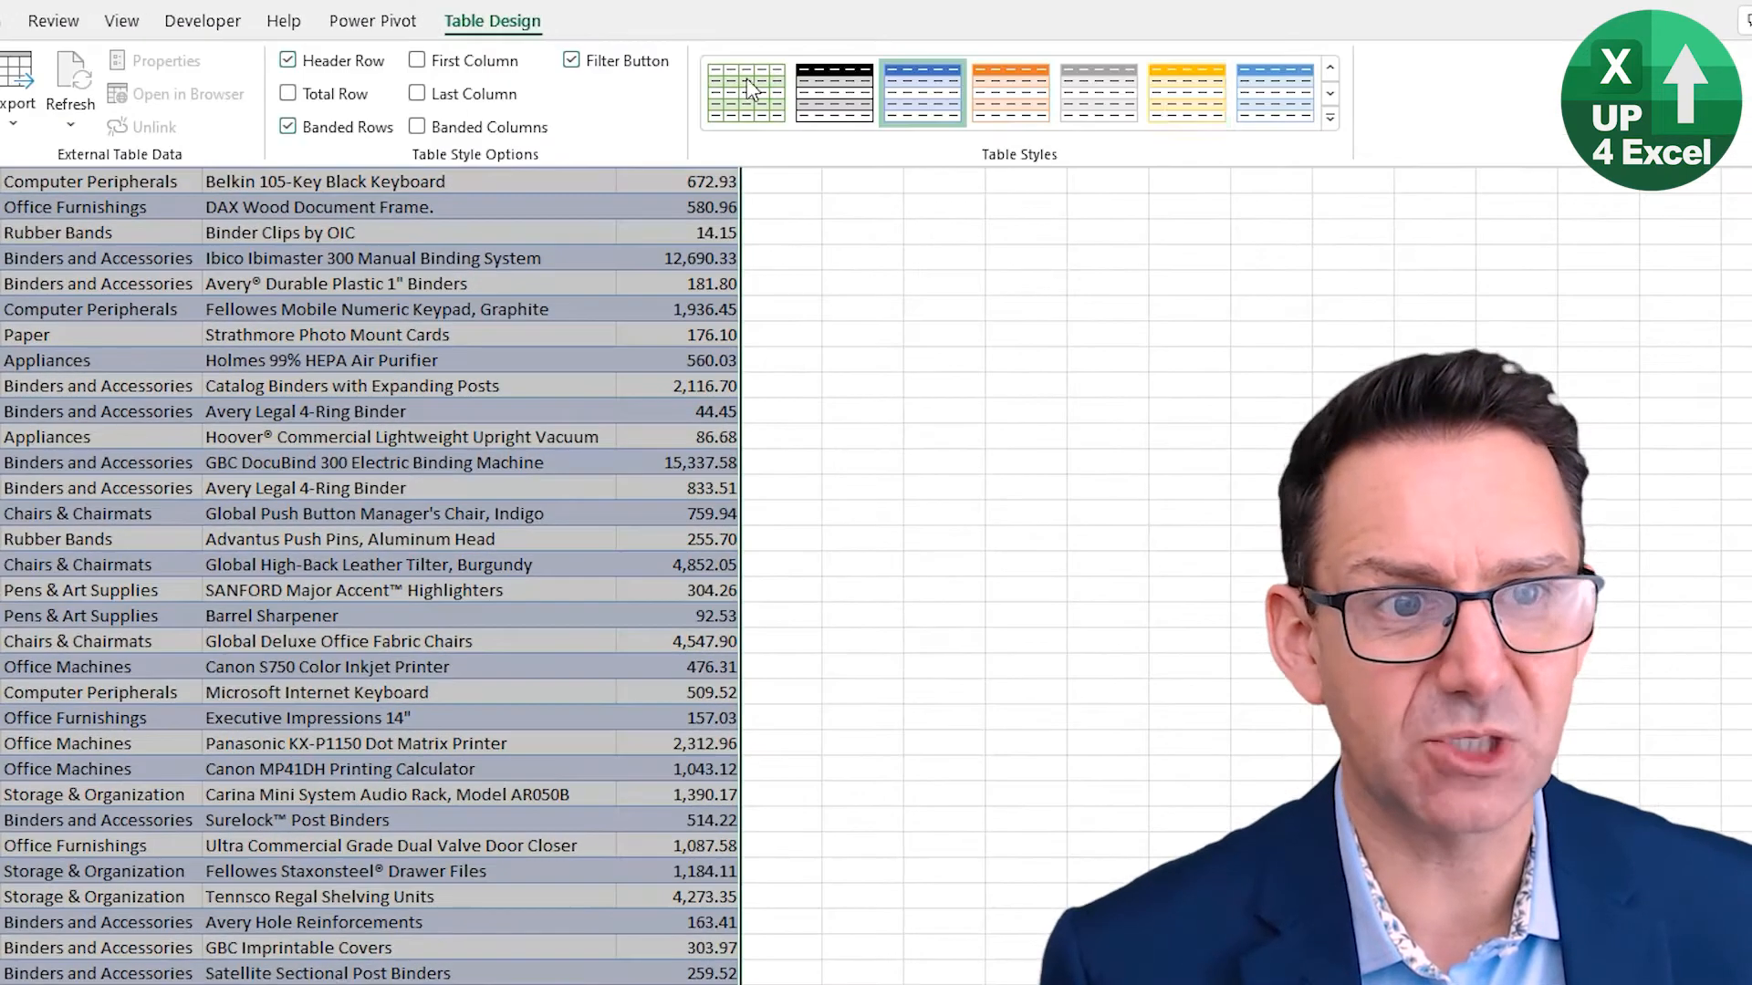
left_click(1330, 117)
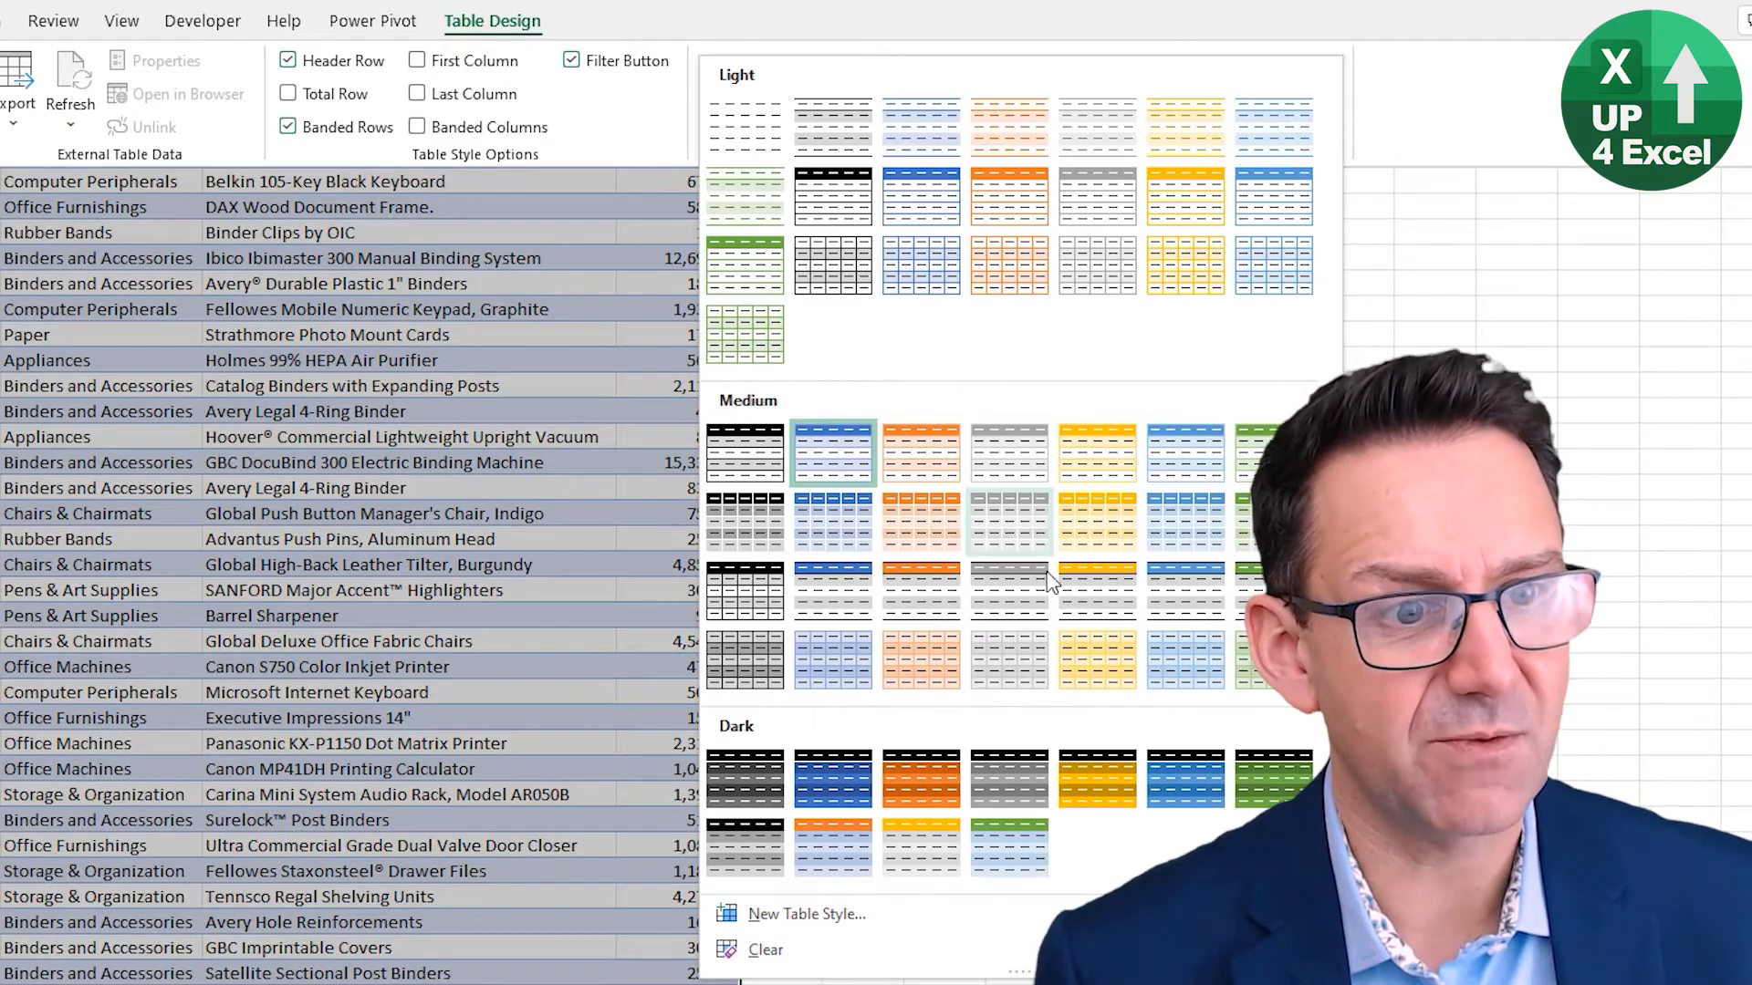
left_click(1024, 531)
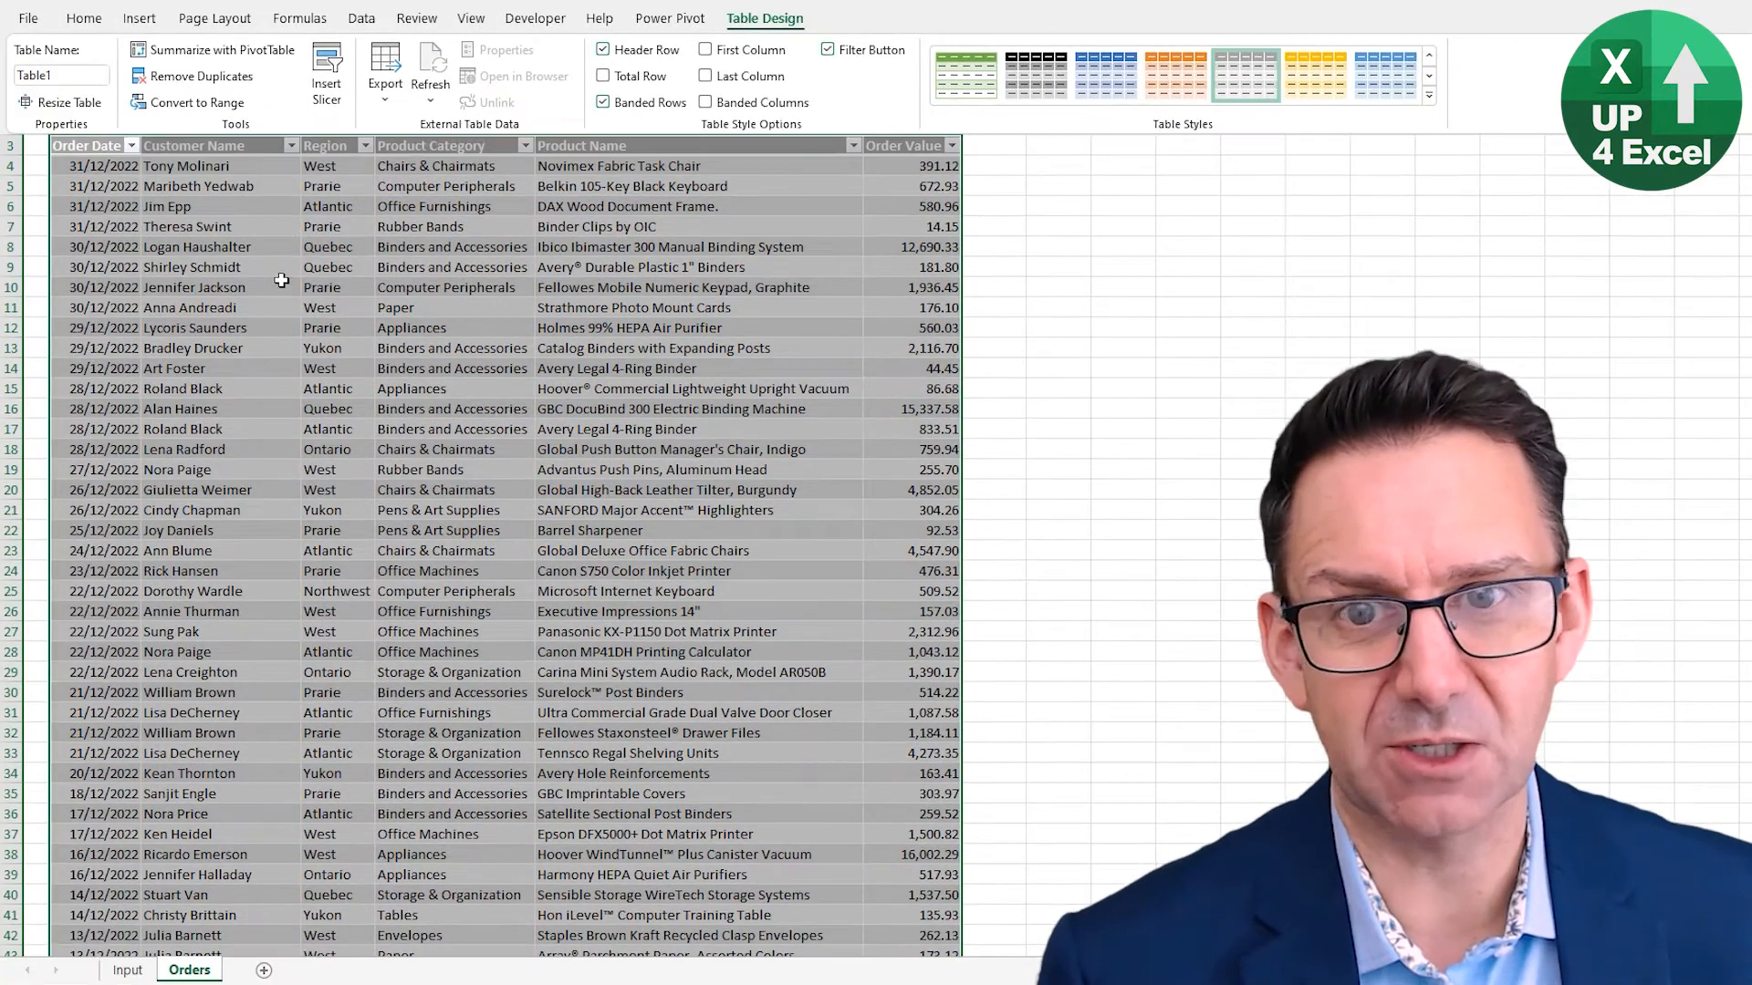
left_click(294, 227)
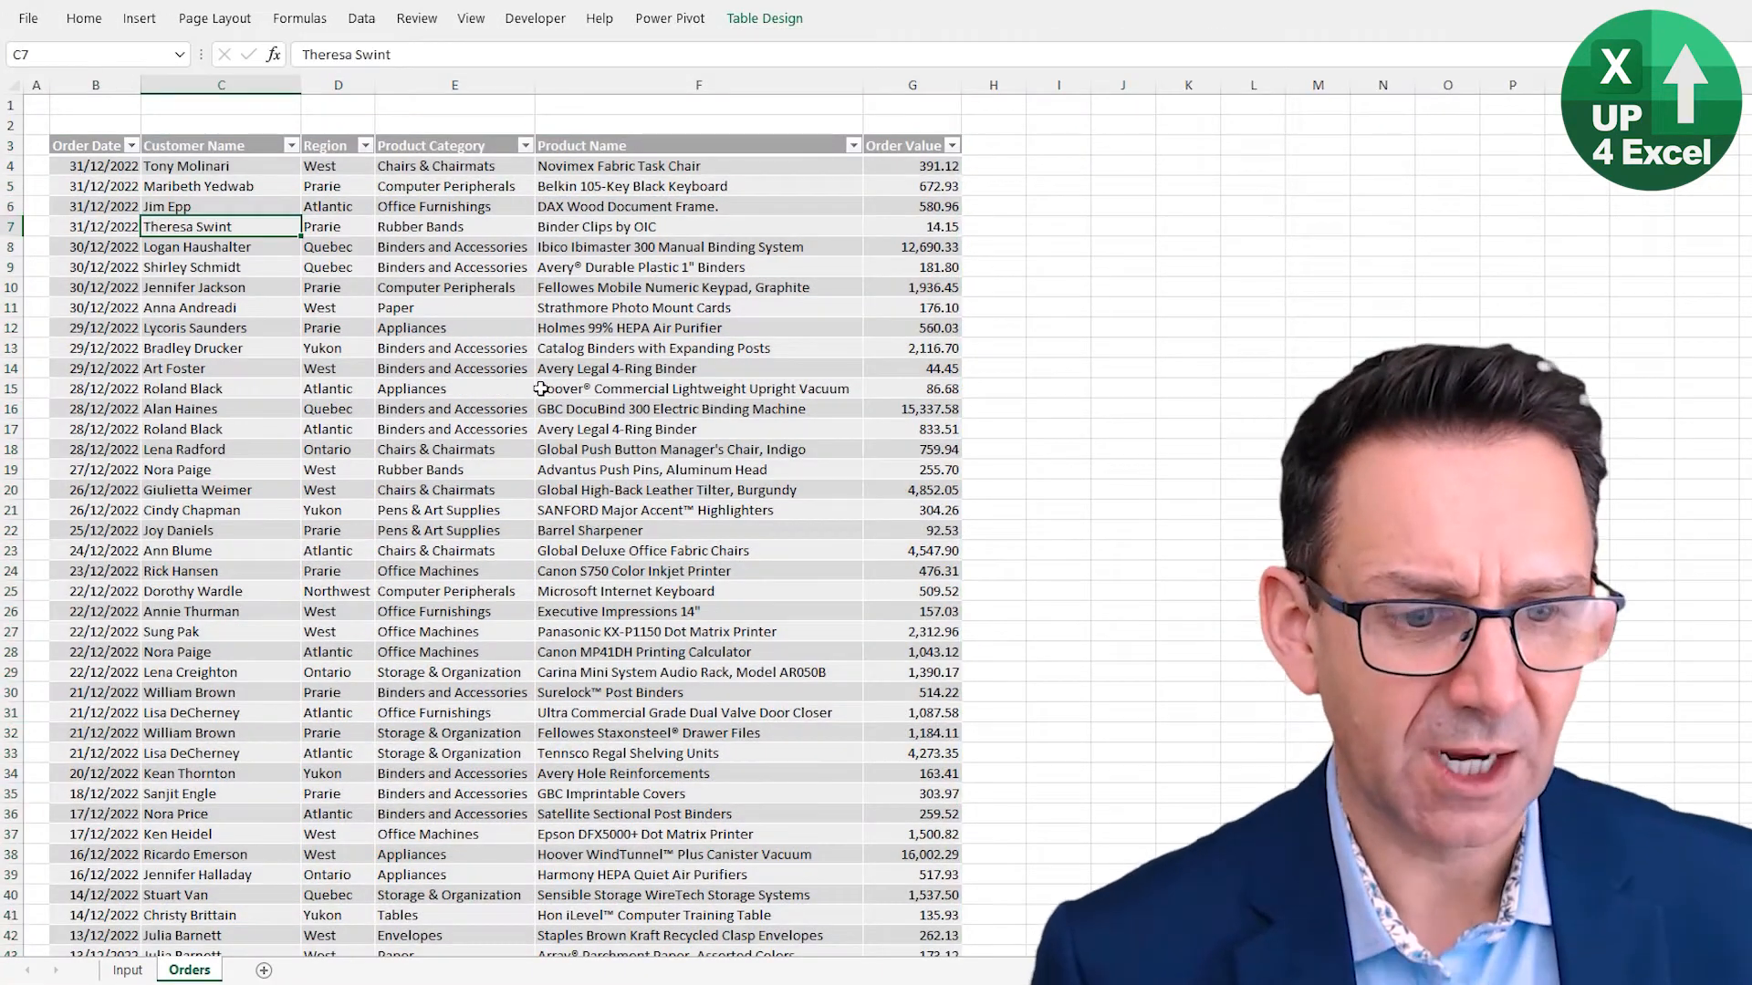
- Rename the orders table as tbOrders
left_click(764, 19)
left_click(78, 74)
type("tb")
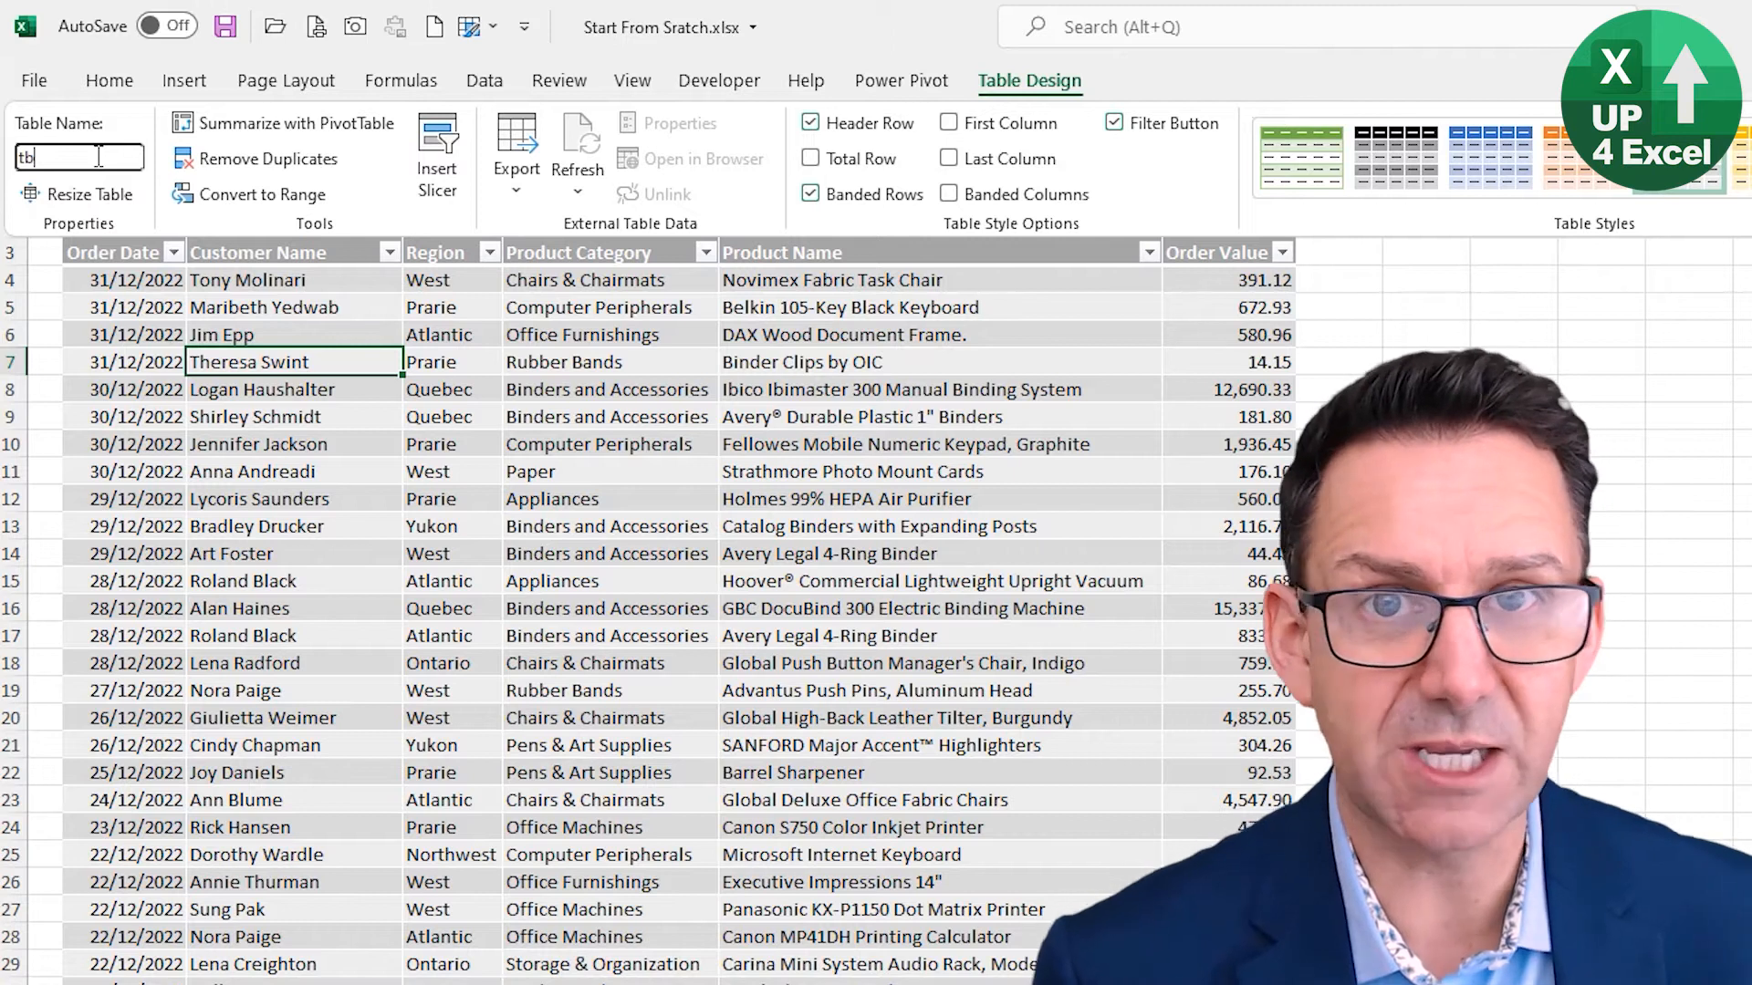
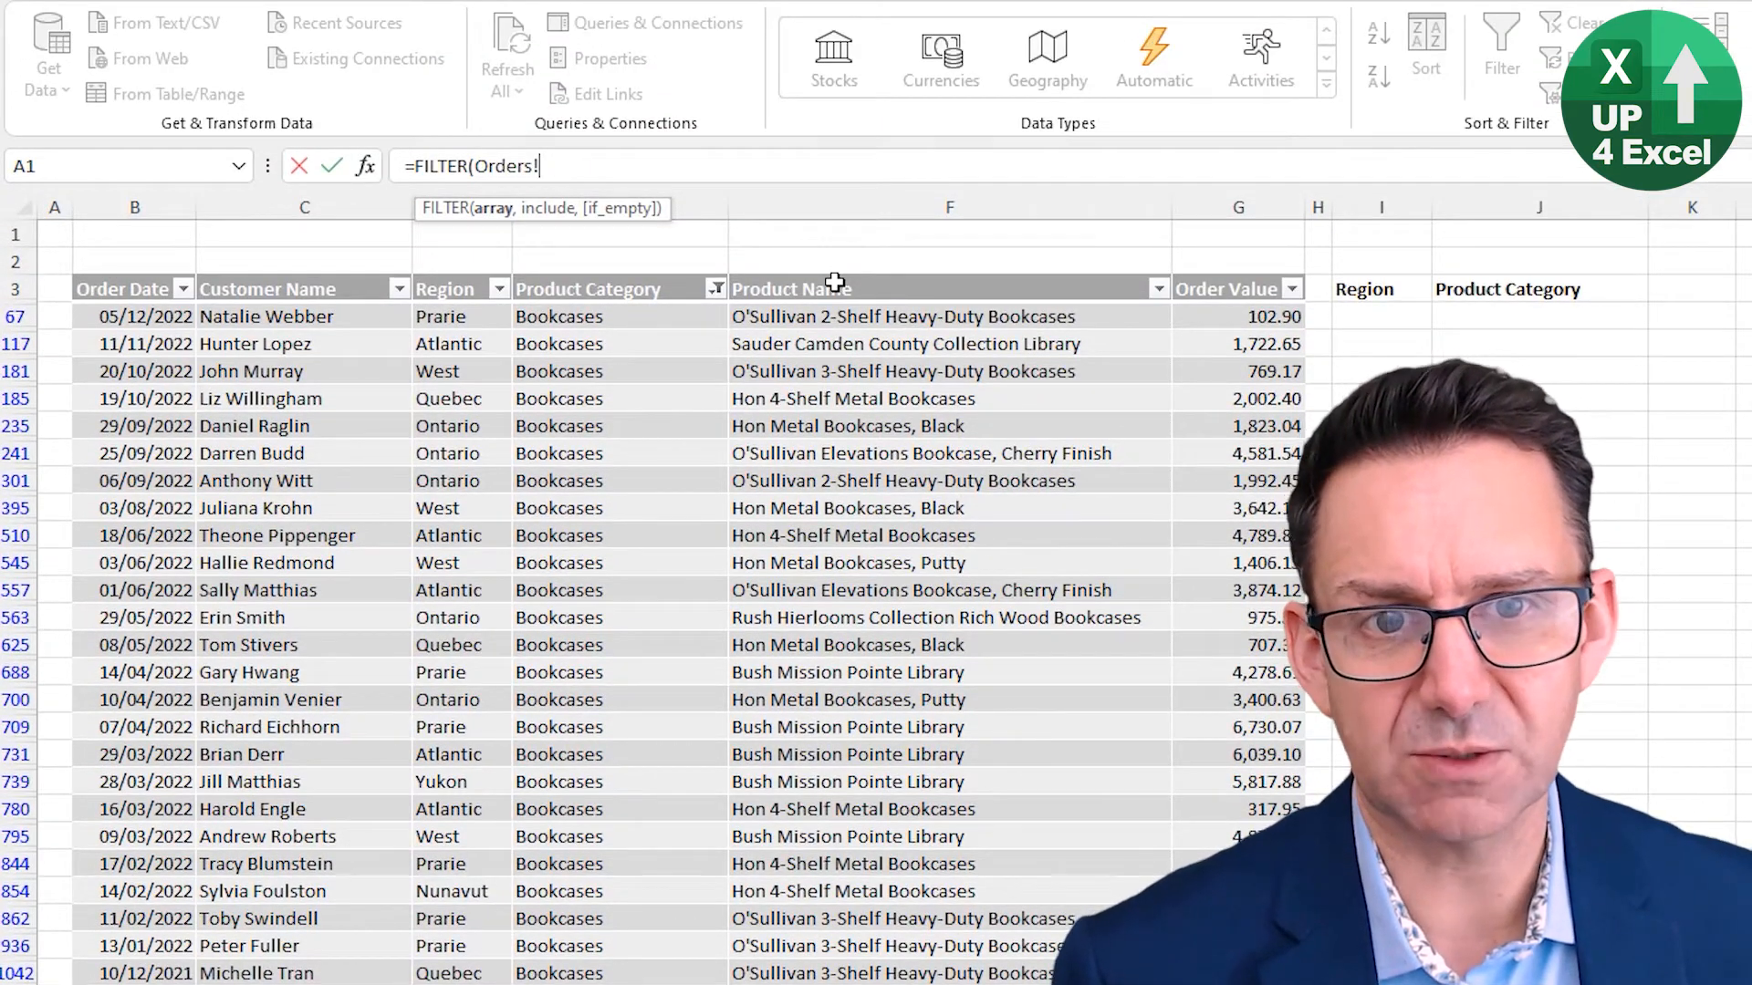
- Complete F4 on the Input sheet as =FILTER(tbOrders[Product Name],tbOrders[Product Category]=$E4,"") and check the spilled product list
left_click(835, 283)
type(",")
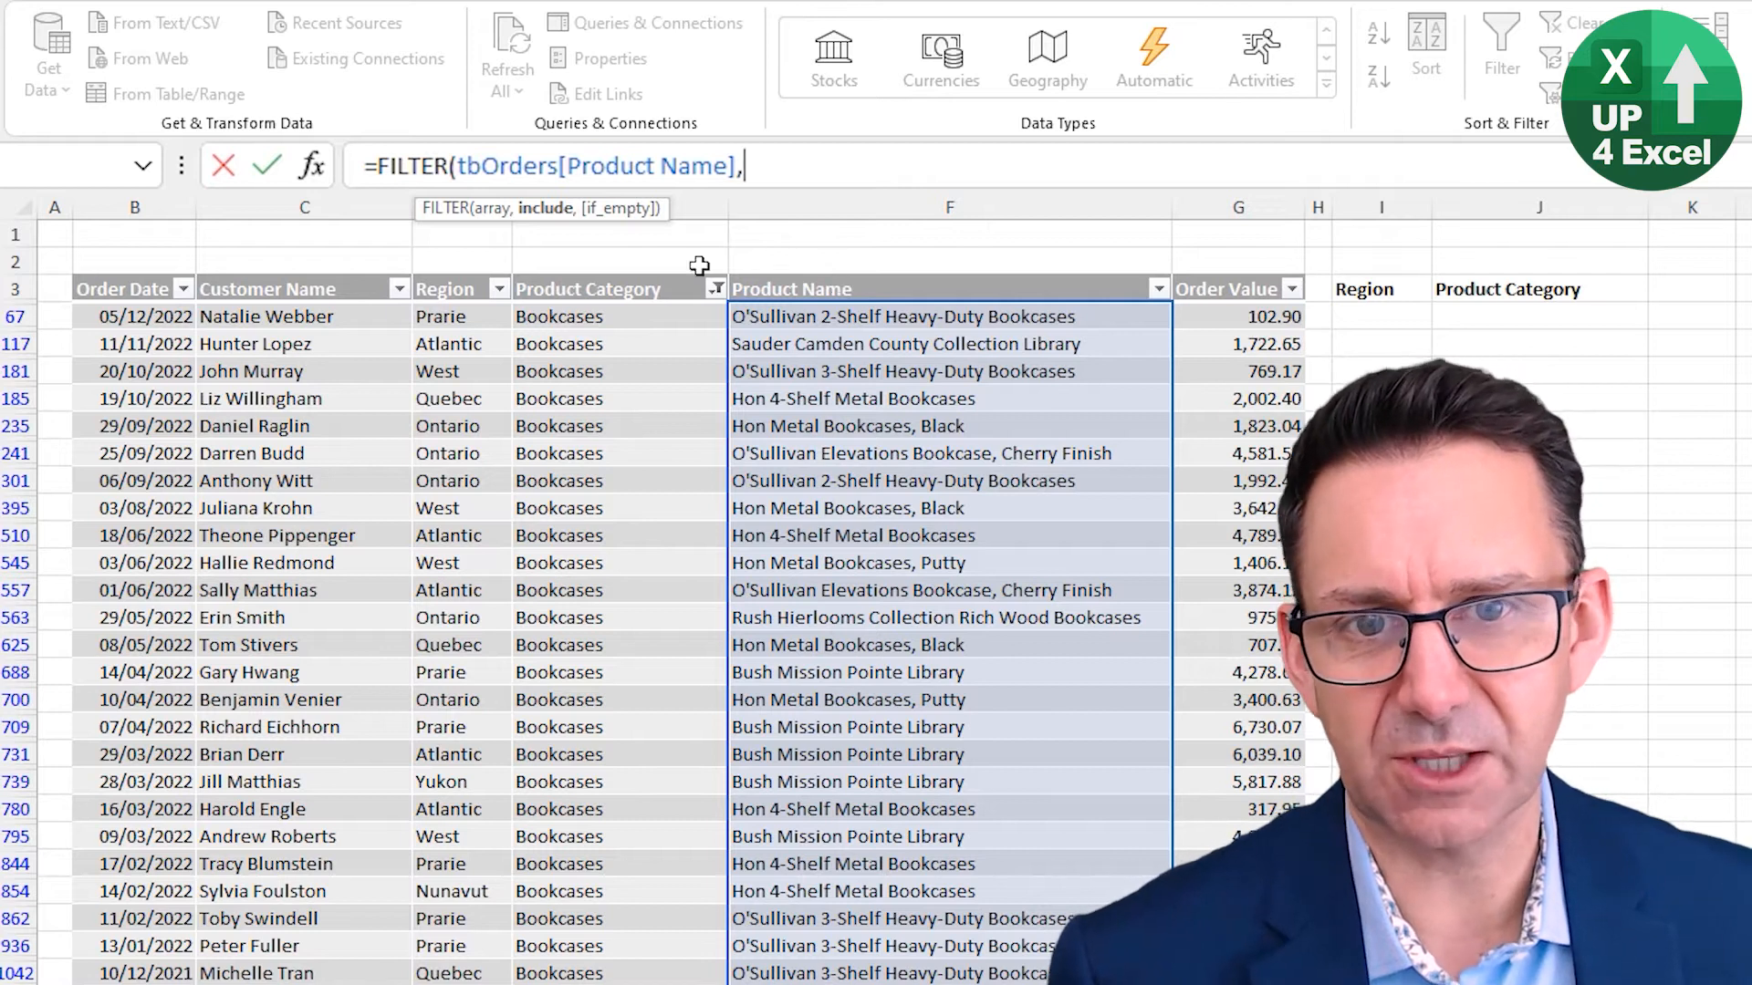
left_click(647, 276)
type("=")
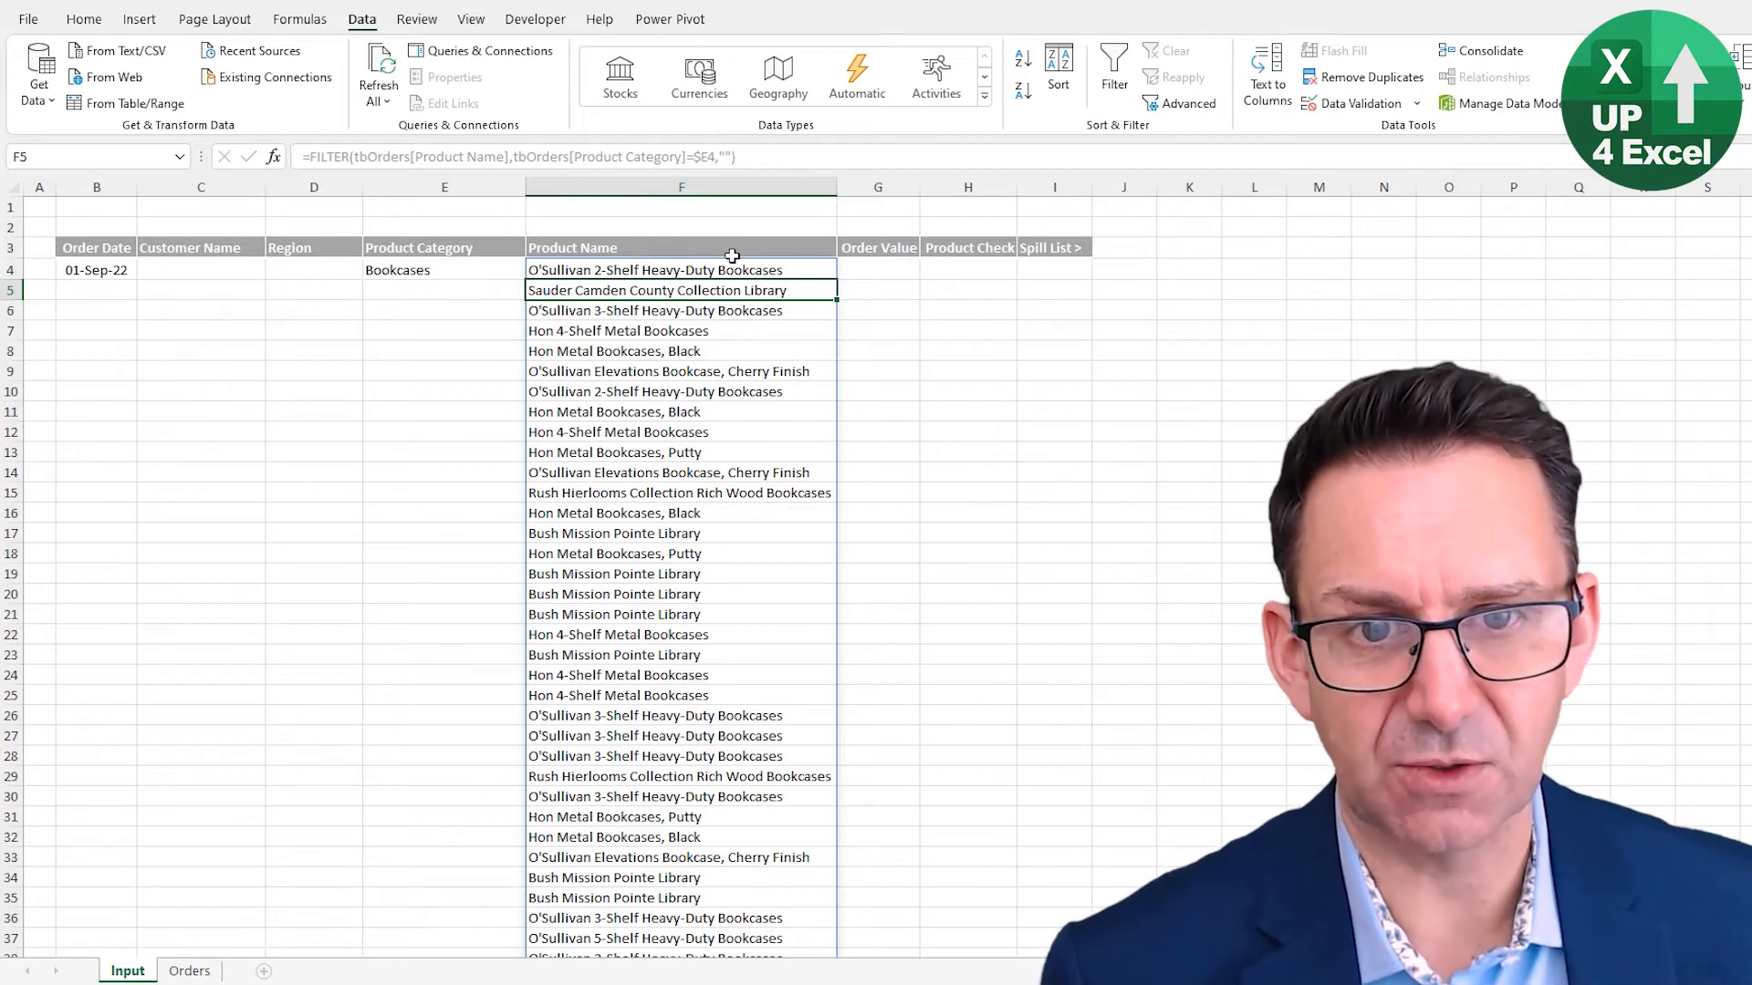
scroll(648, 401, "down", 5)
scroll(647, 575, "up", 5)
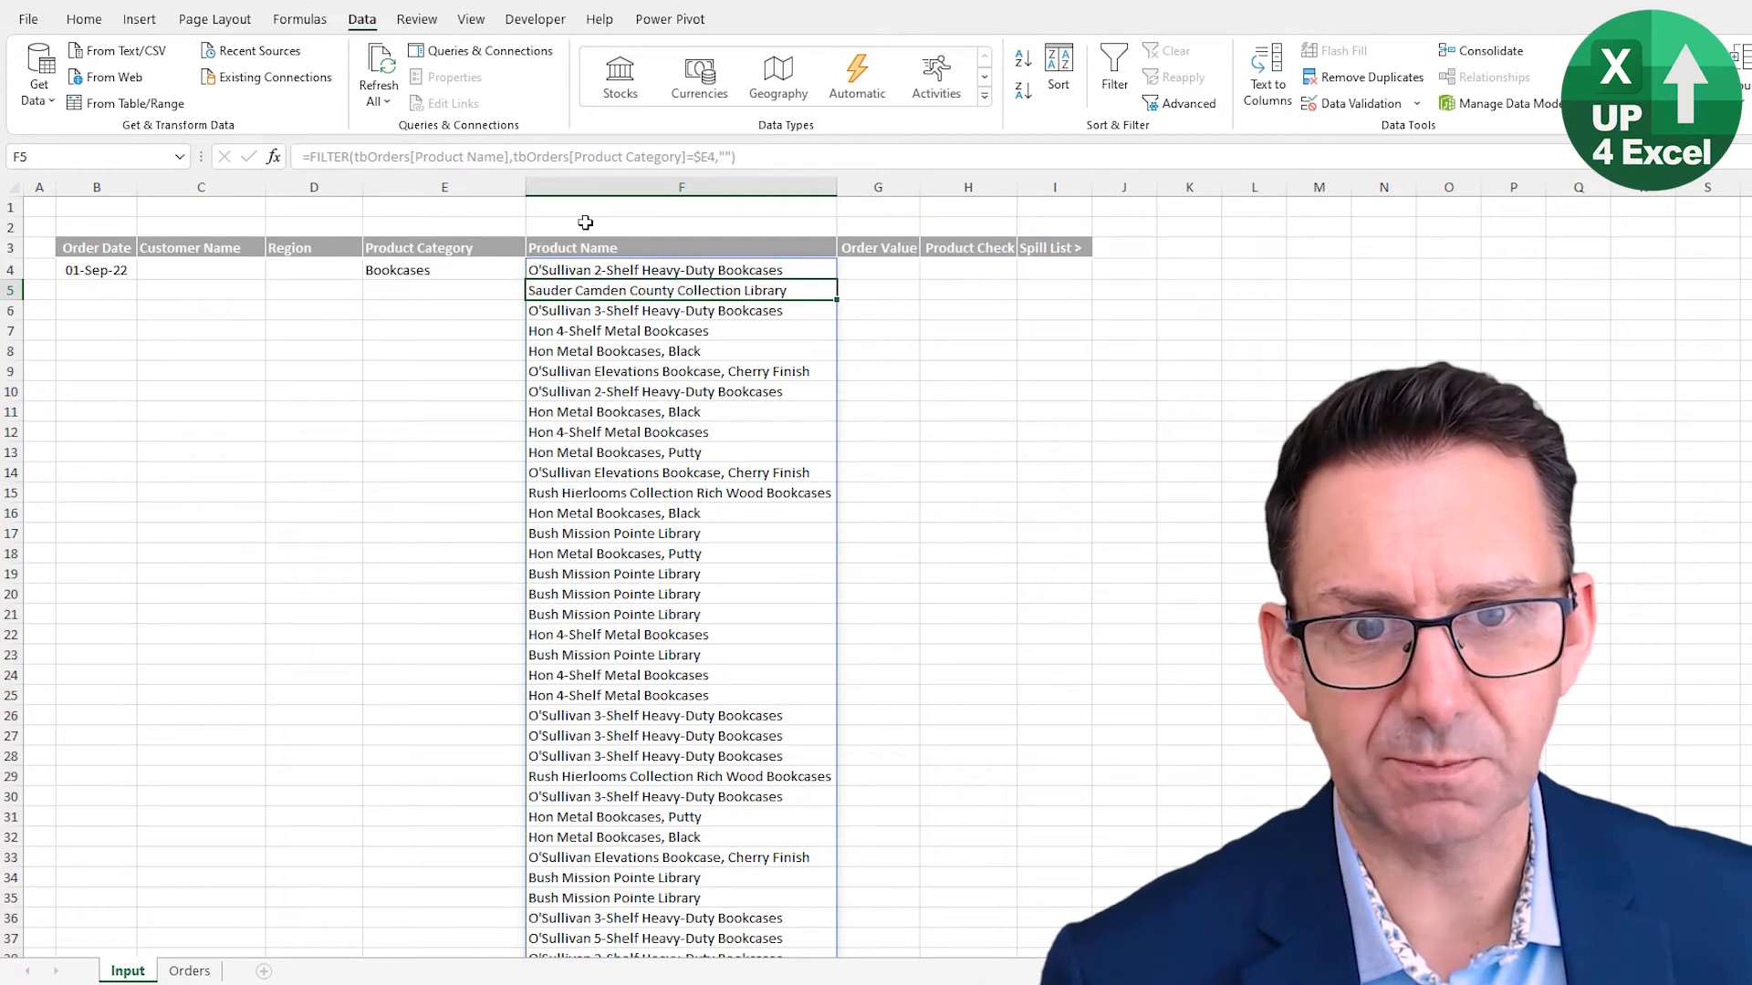
- Wrap the FILTER formula in F4 with SORT and UNIQUE to list each product name once, alphabetically
left_click(577, 274)
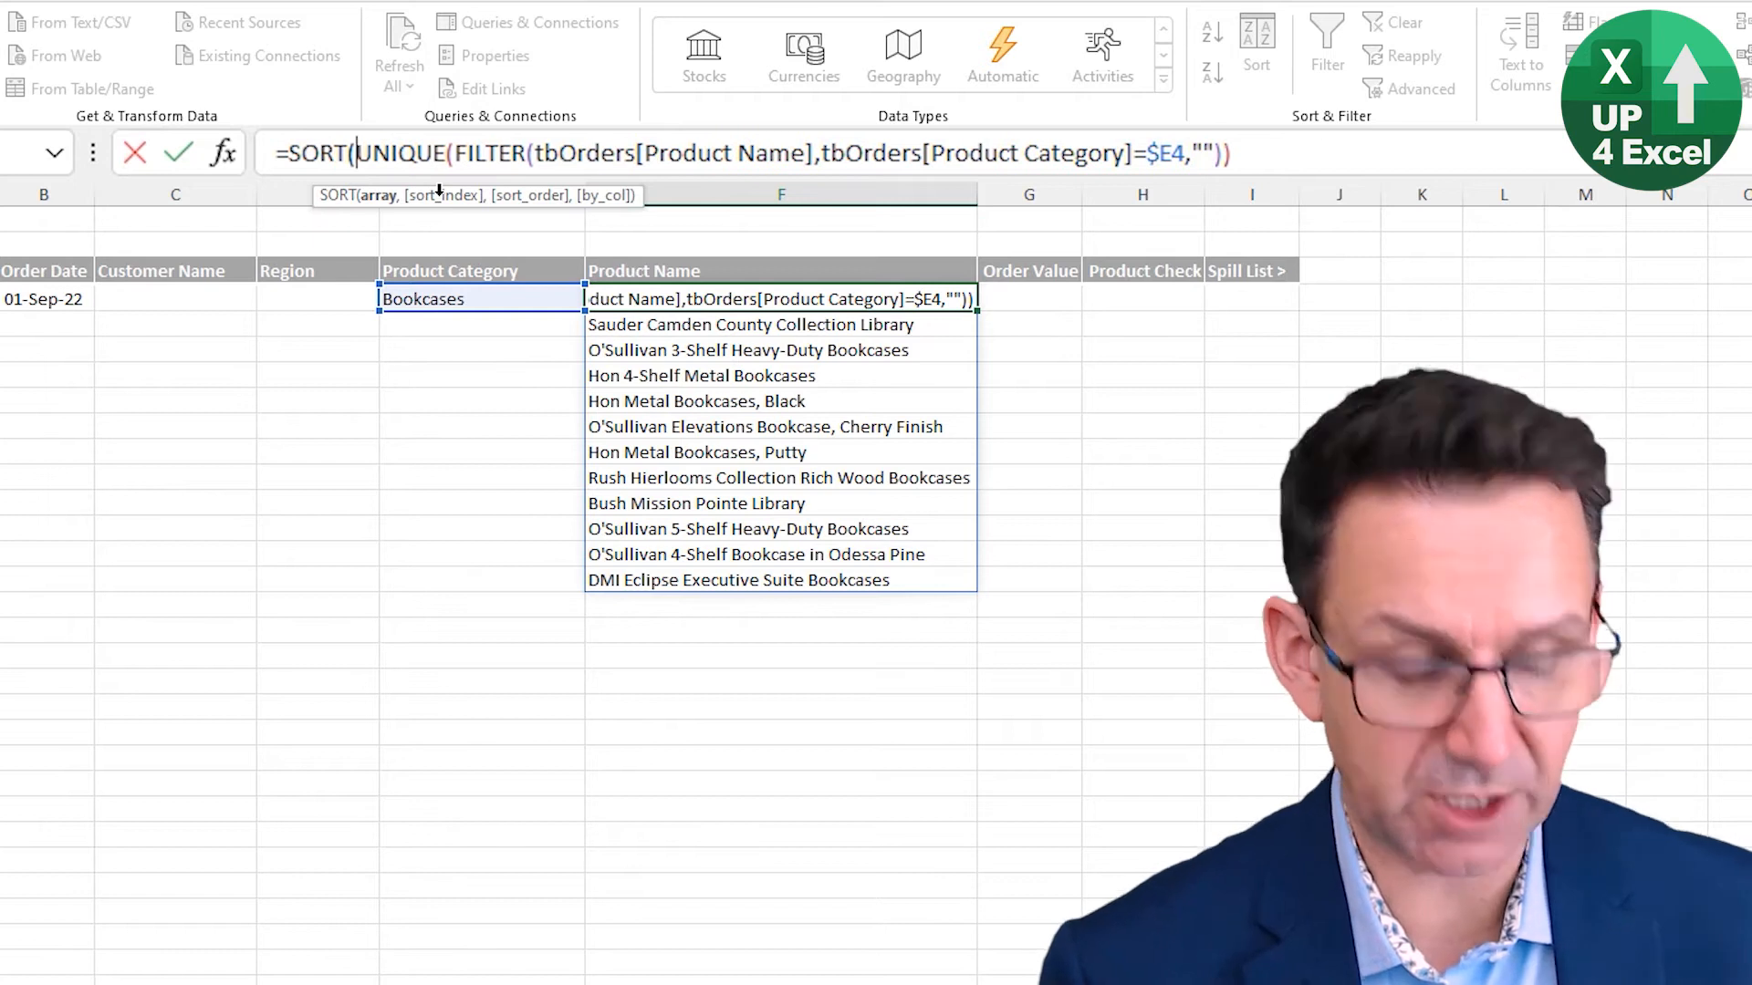
key("ctrl+End")
type(")")
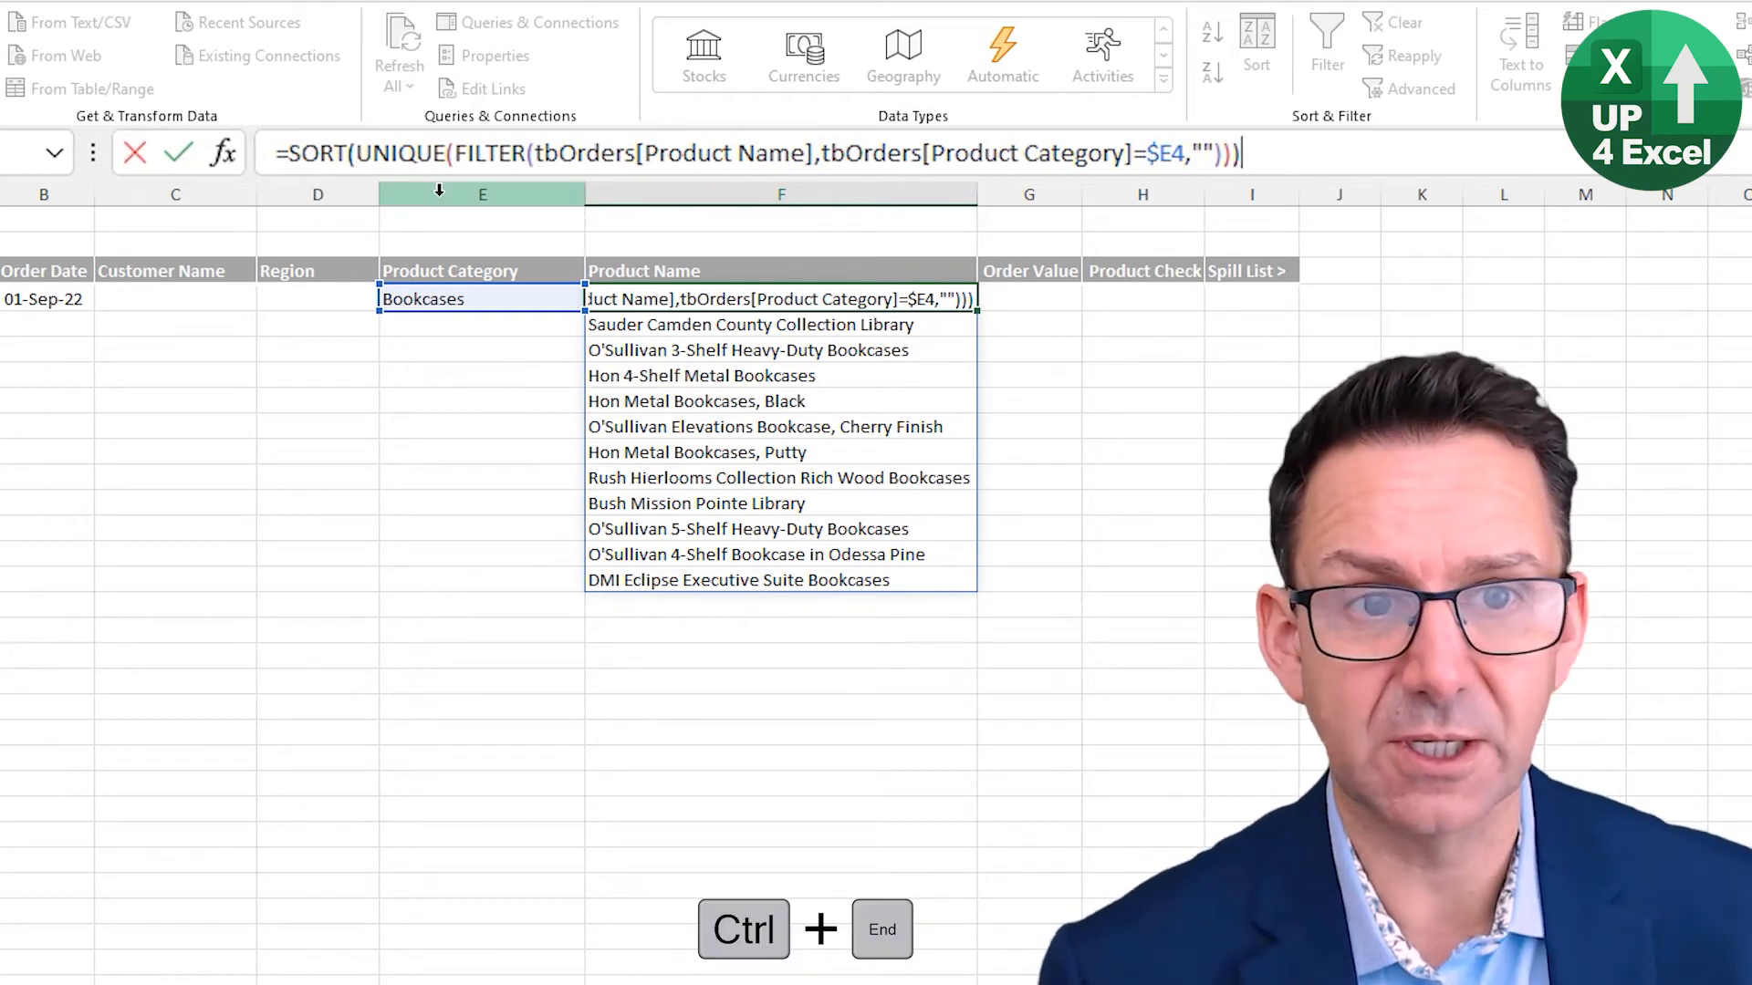
key("Return")
key("Up")
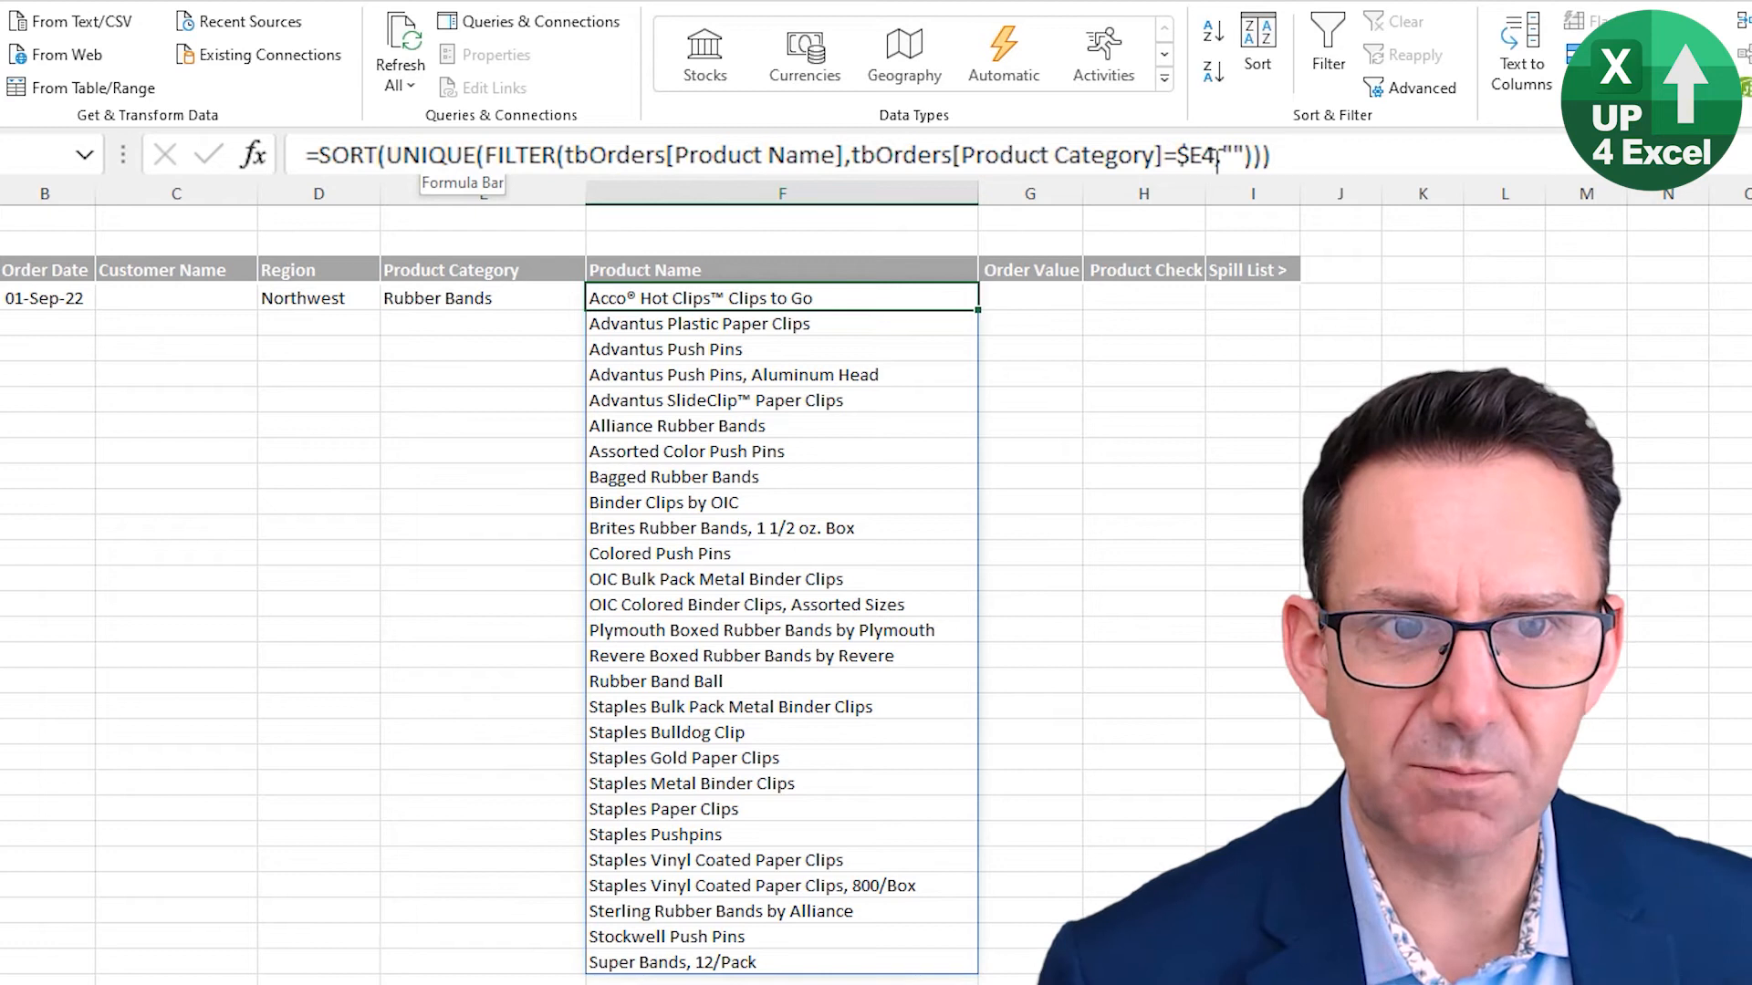
- Enclose the condition tbOrders[Product Category]=$E4 in the F4 formula in parentheses
left_click(1216, 155)
left_click_drag(1217, 155, 854, 155)
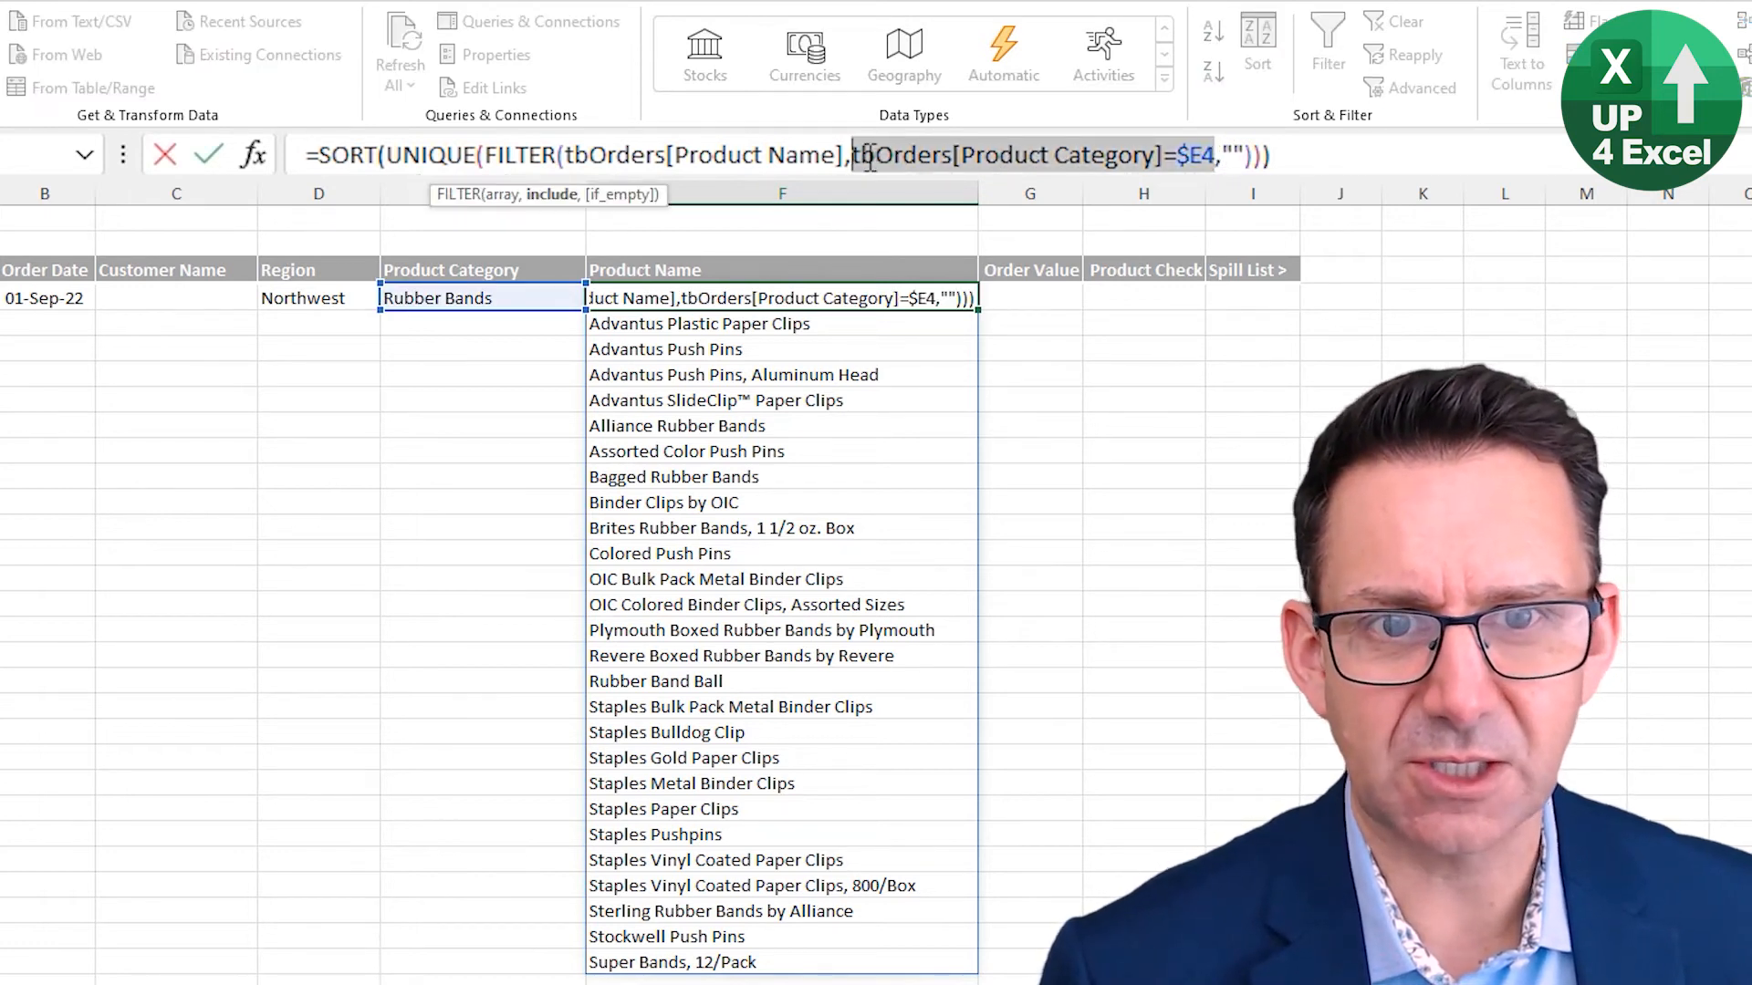
key("Left")
type("(")
left_click(1226, 155)
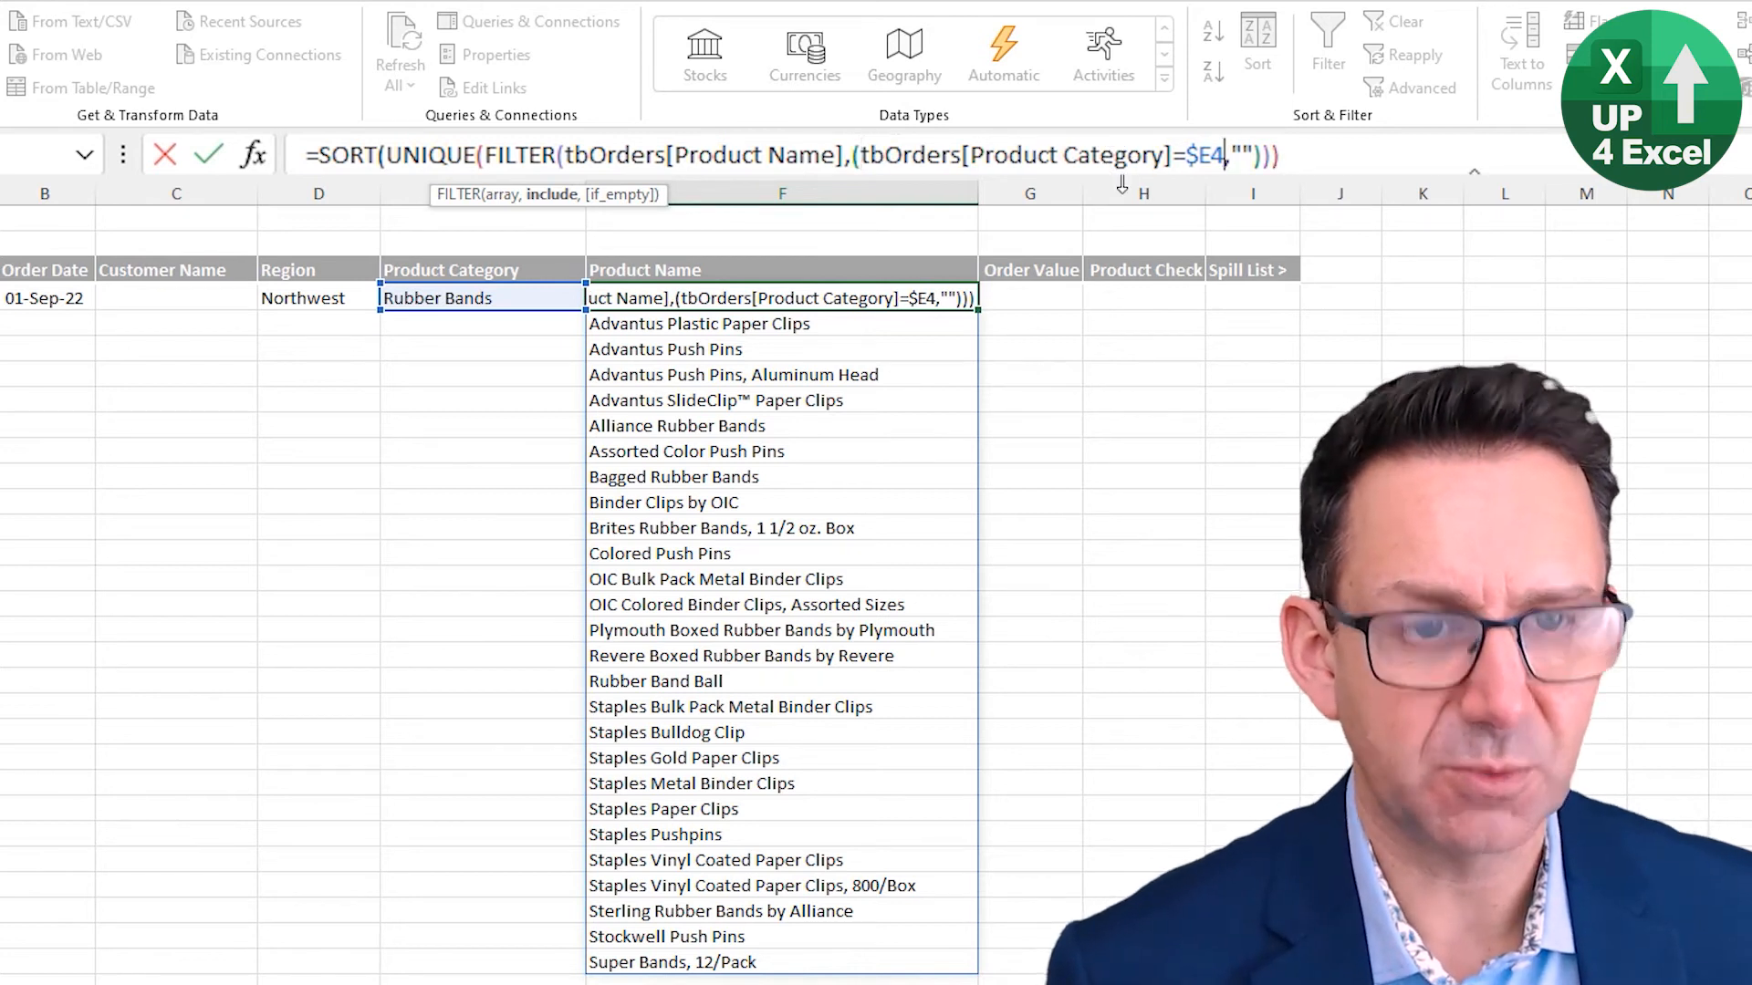
type(")")
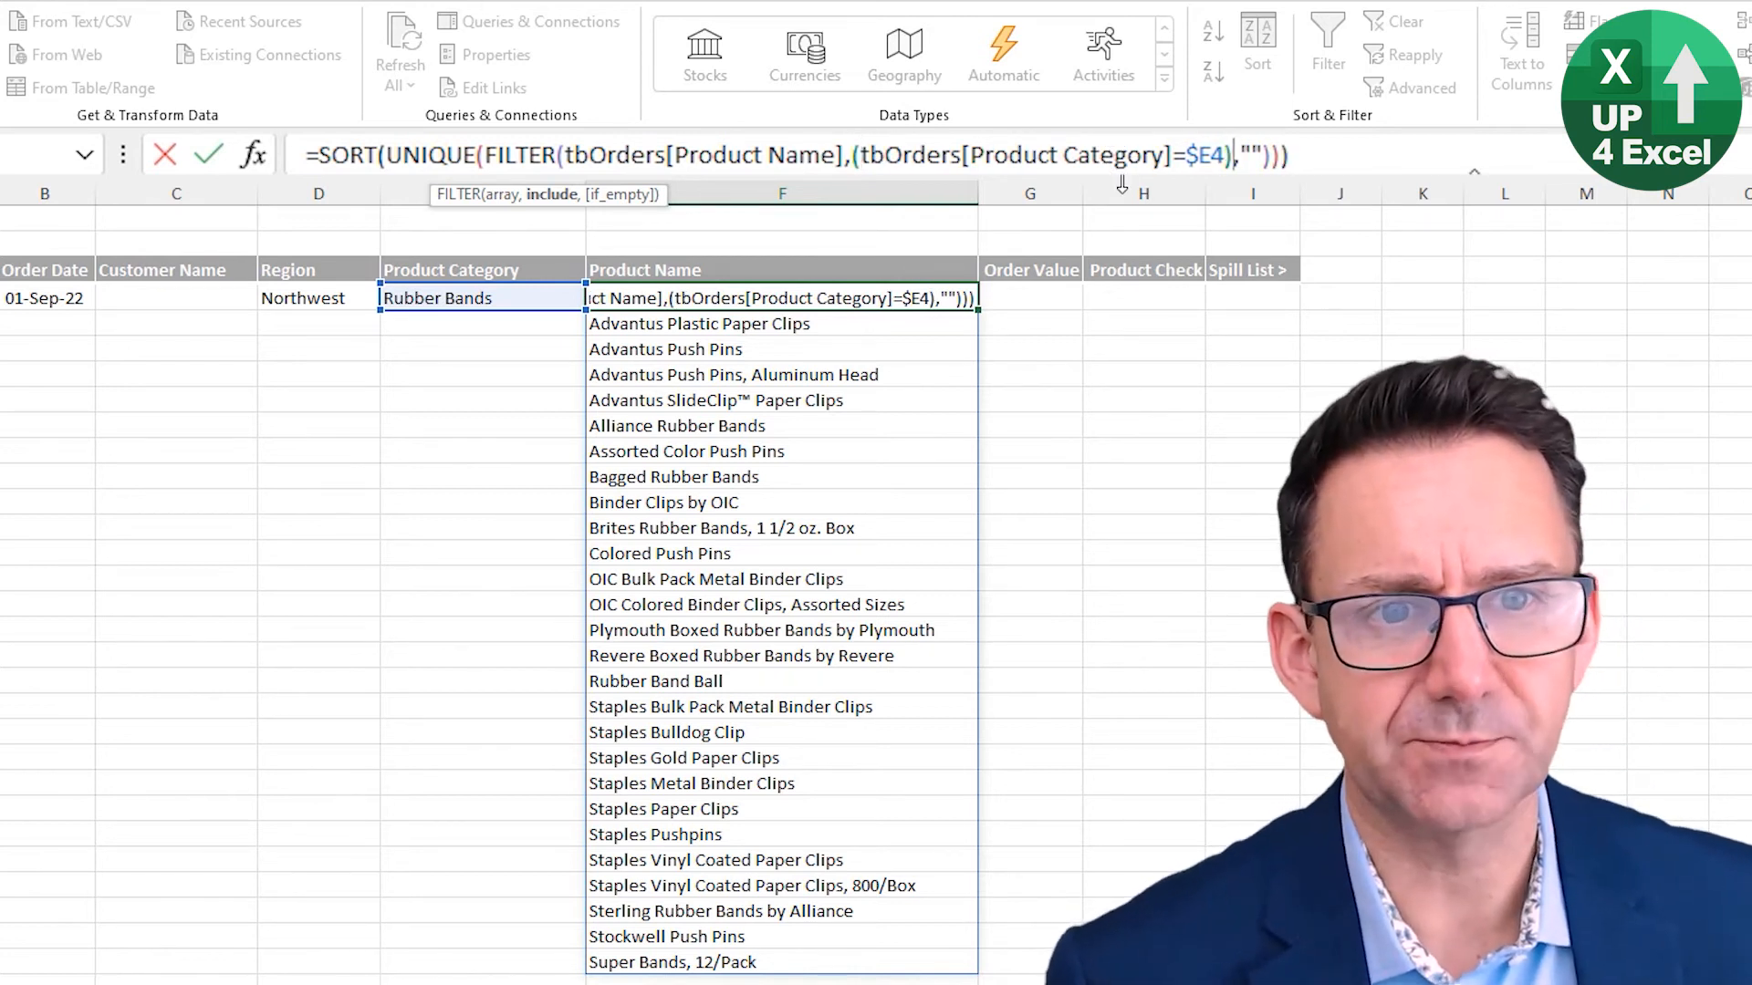
- Multiply the category condition in F4 by (tbOrders[Region]=$D4), enter the formula and collapse the formula bar
key("ctrl+Left")
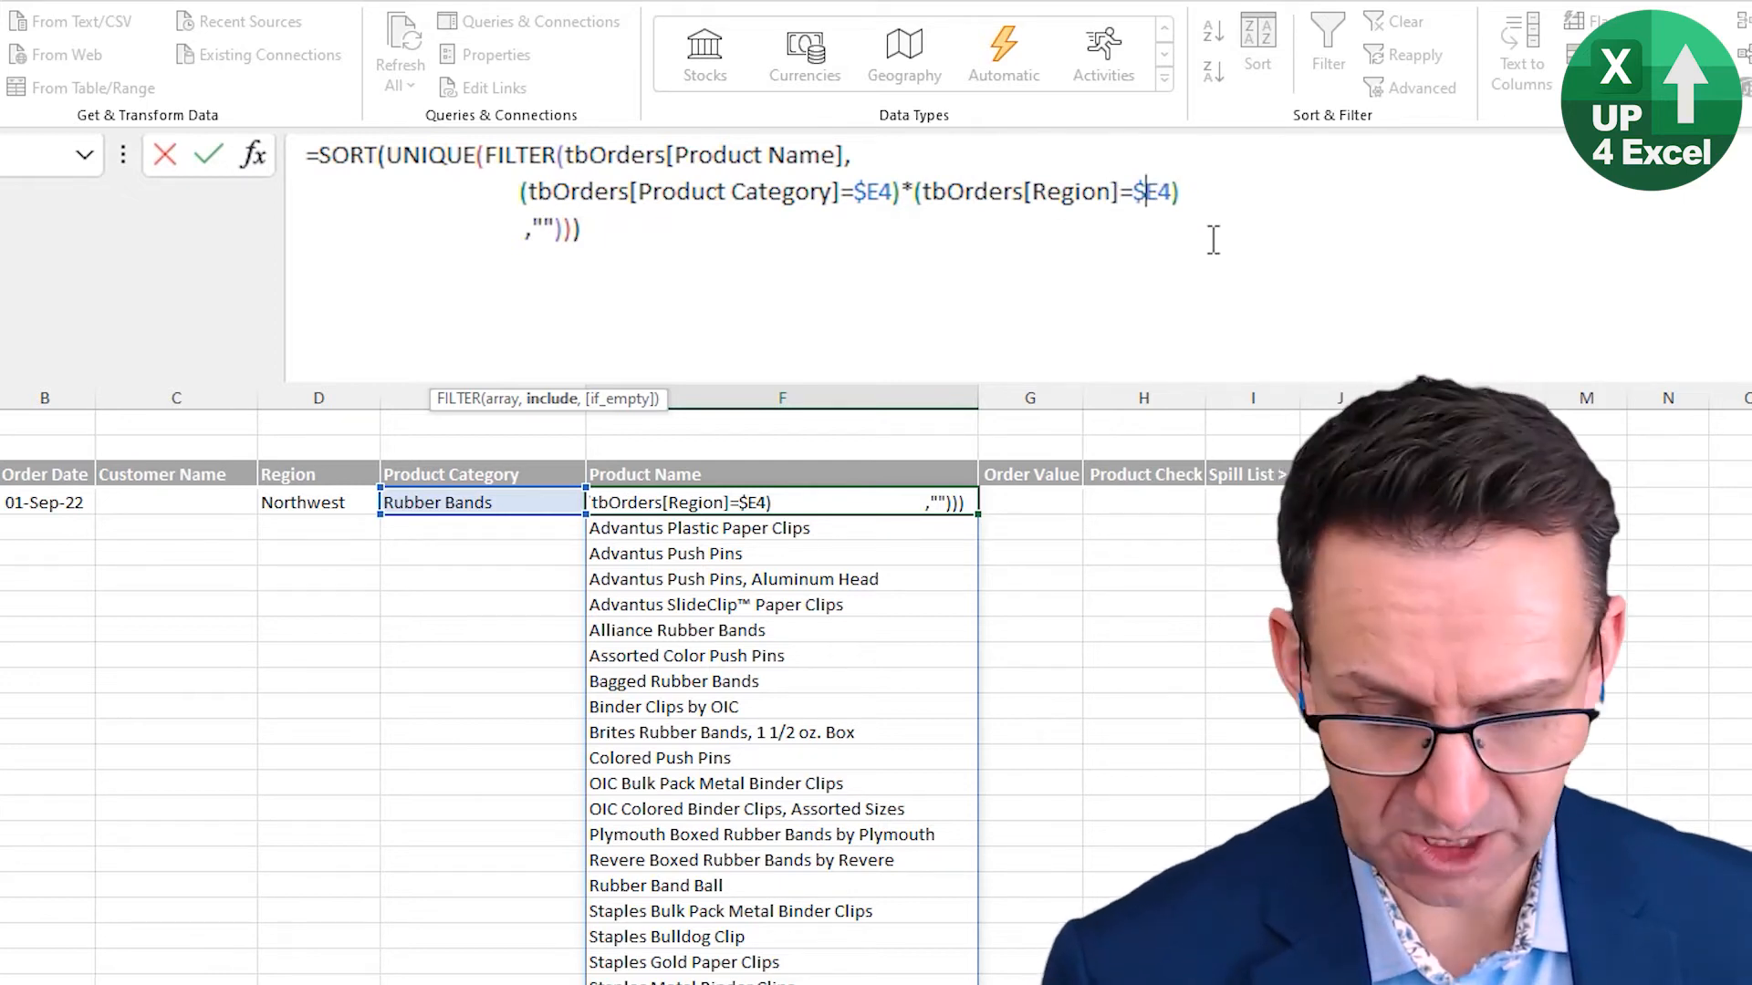
key("Delete")
type("D")
left_click(916, 194)
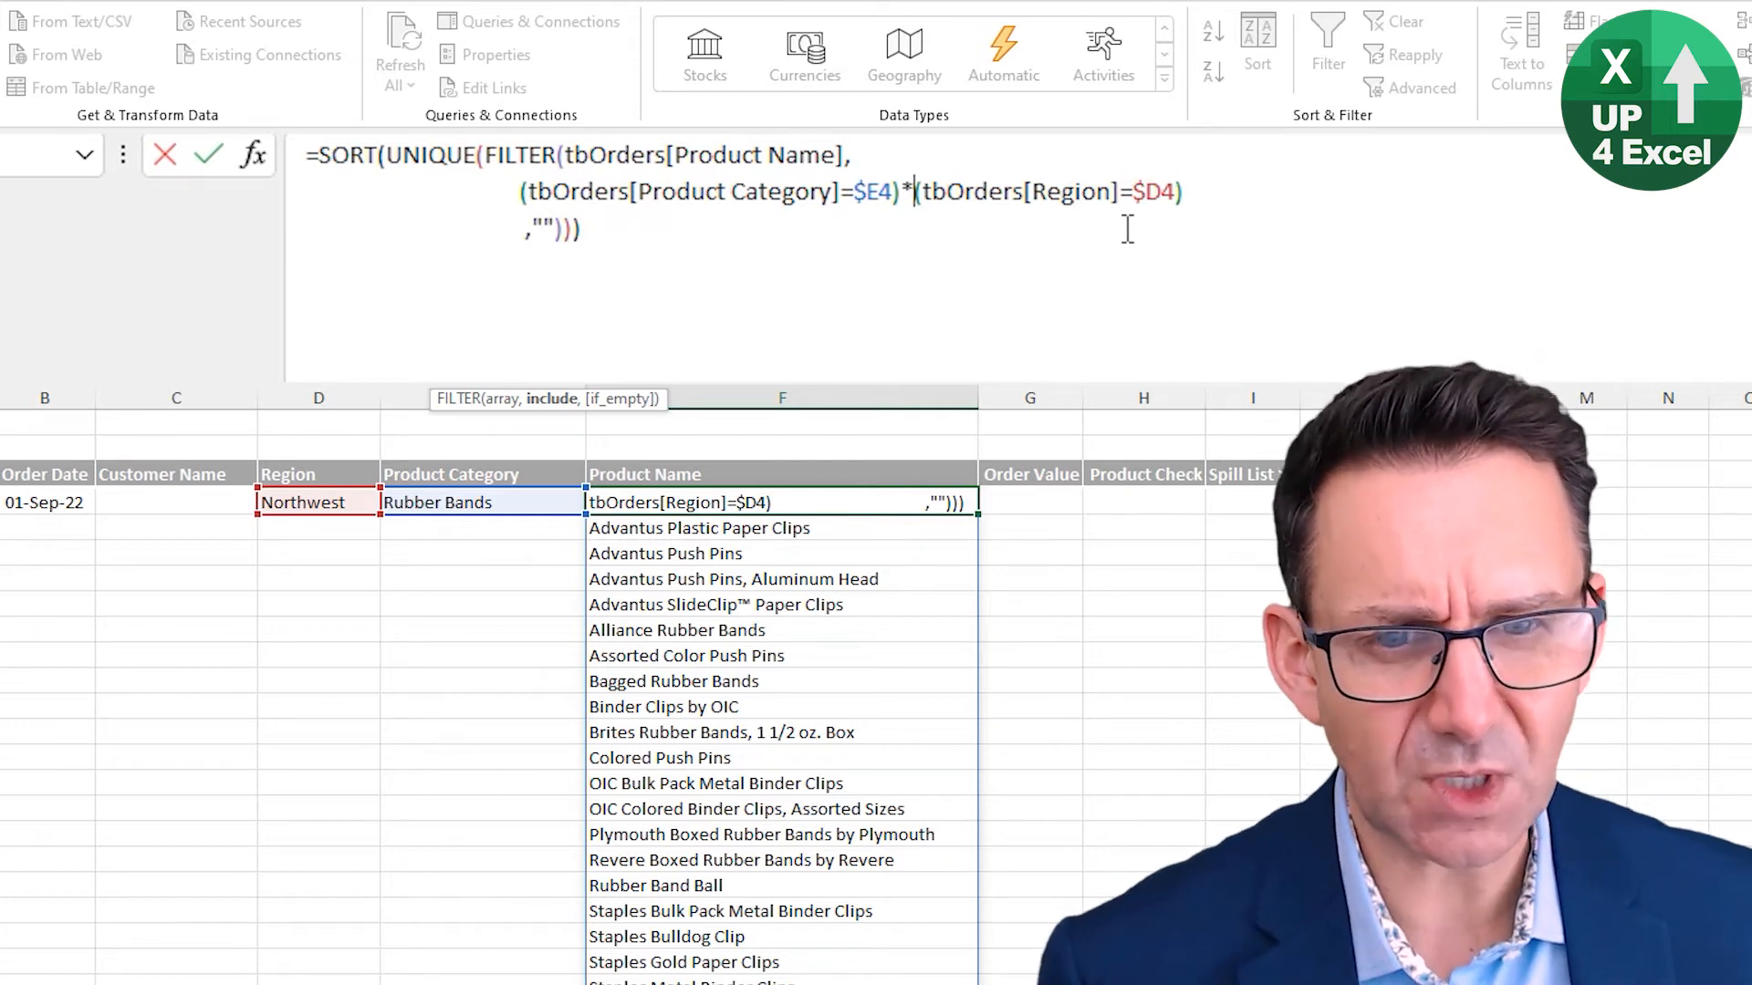
key("Return")
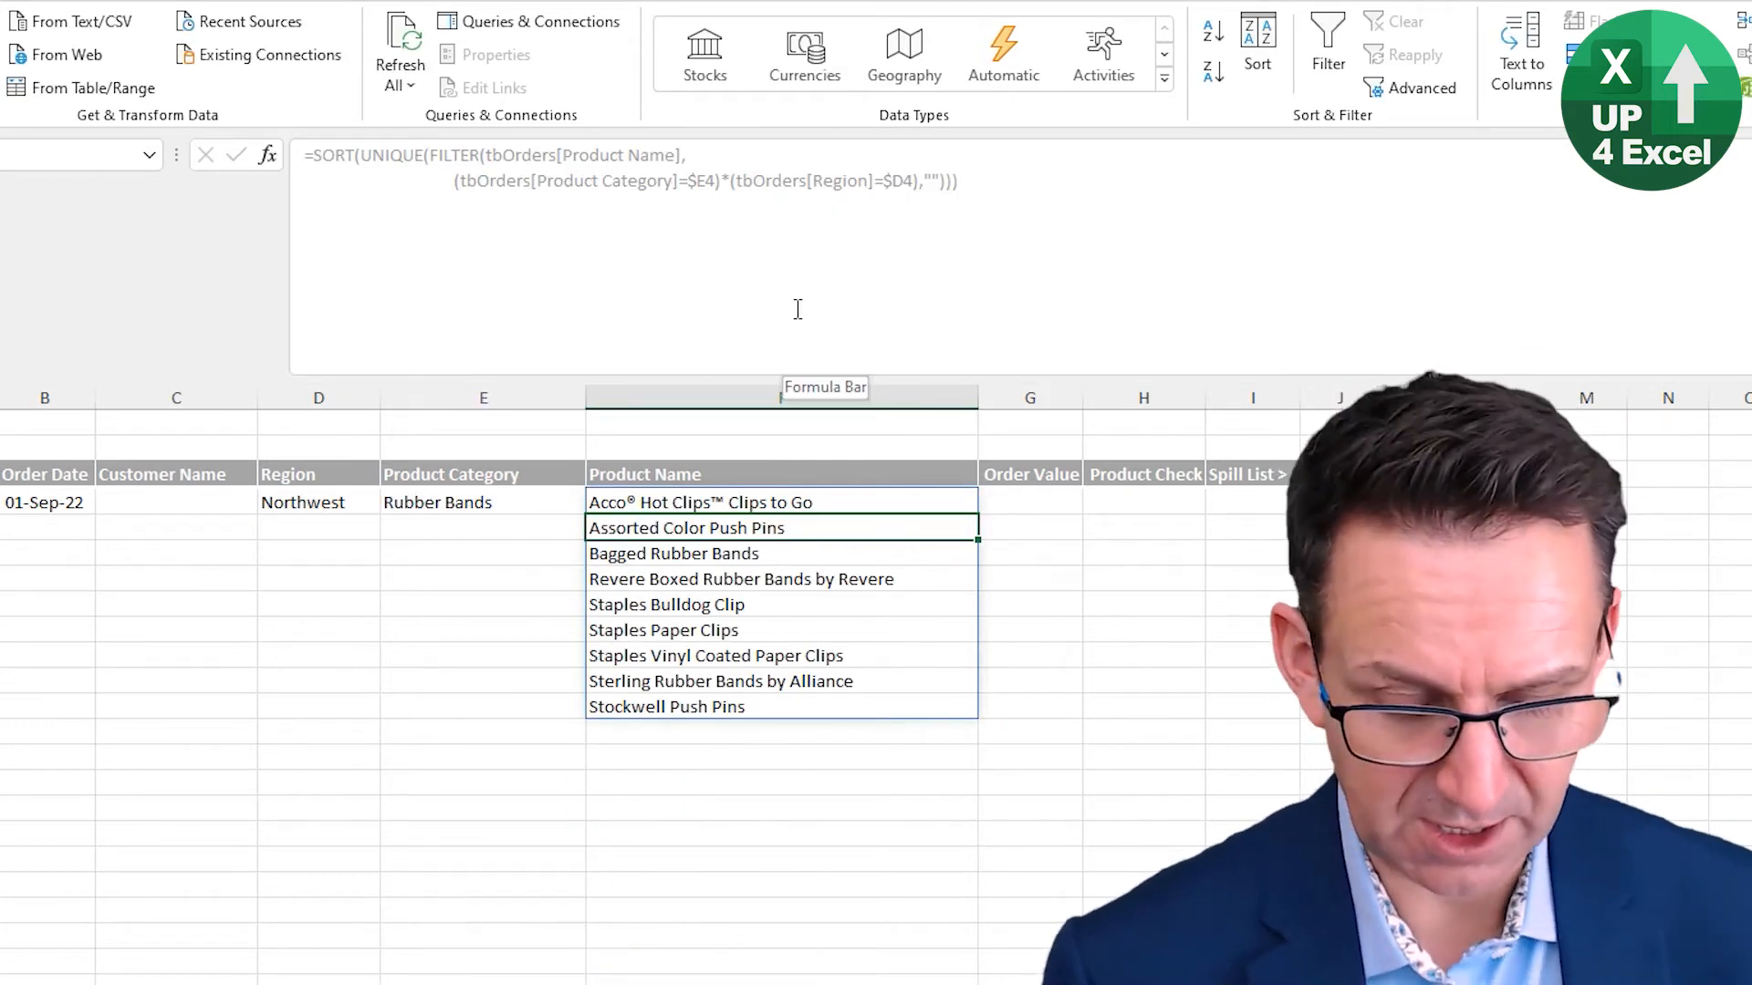
key("ctrl+shift+u")
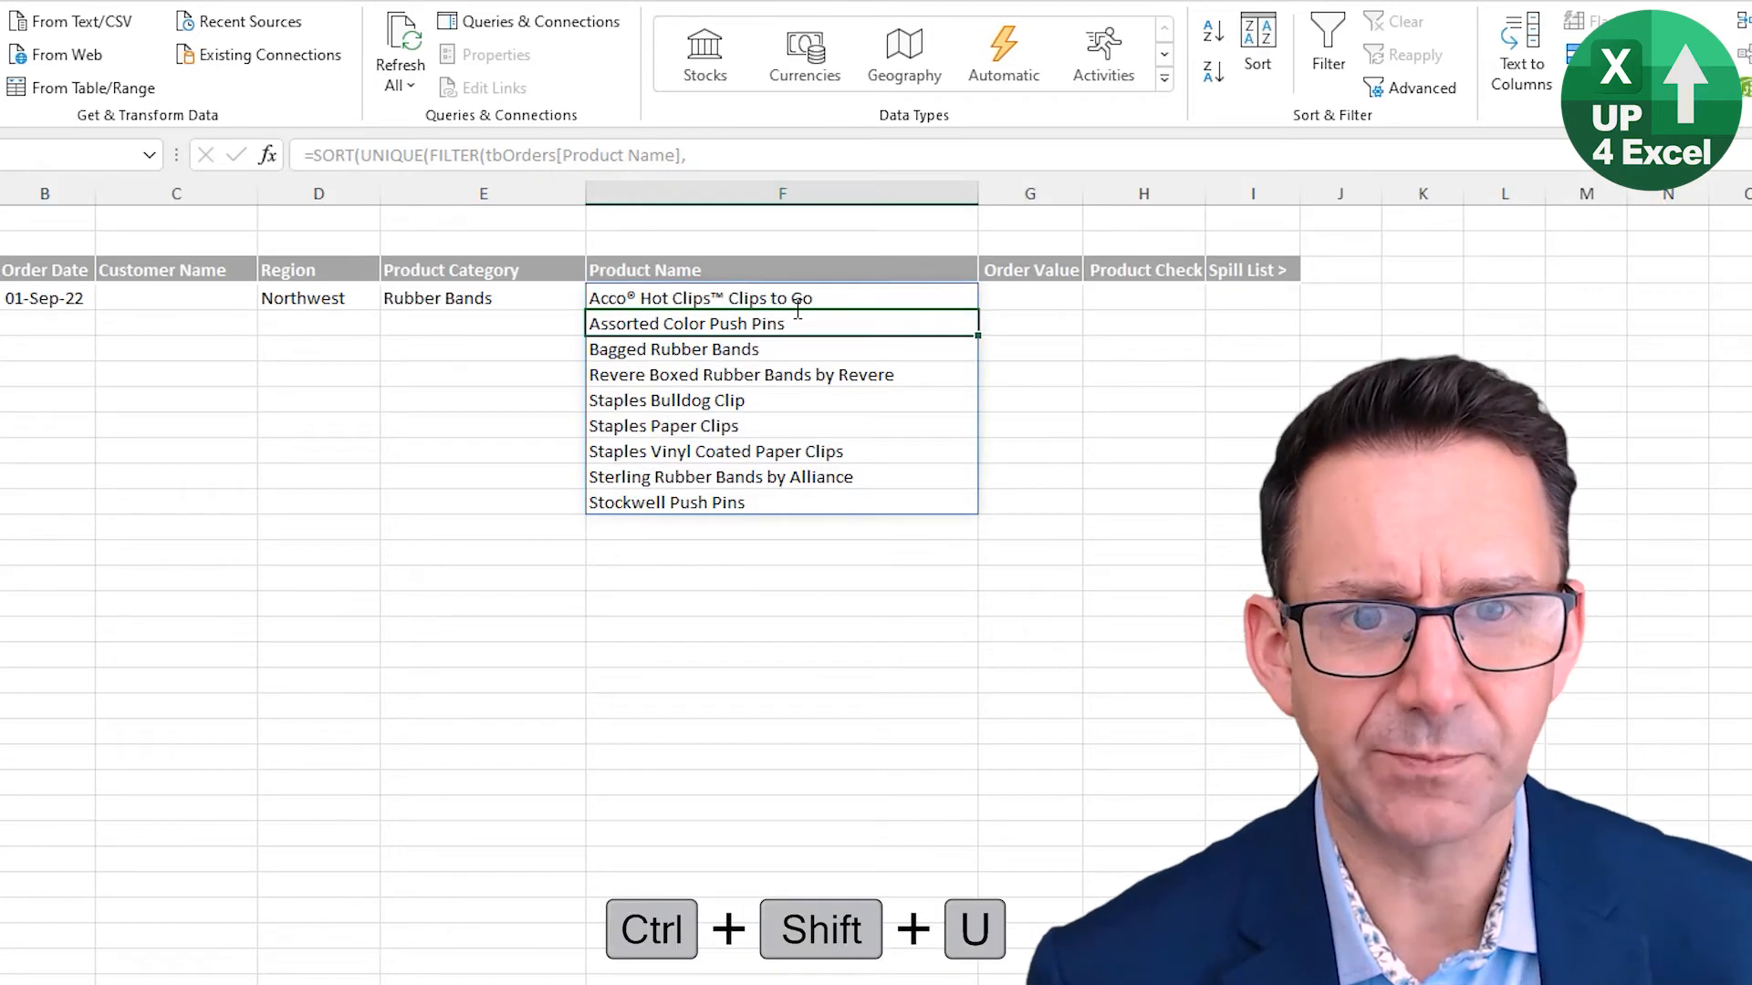
- Set the region in D4 to Quebec
left_click(438, 298)
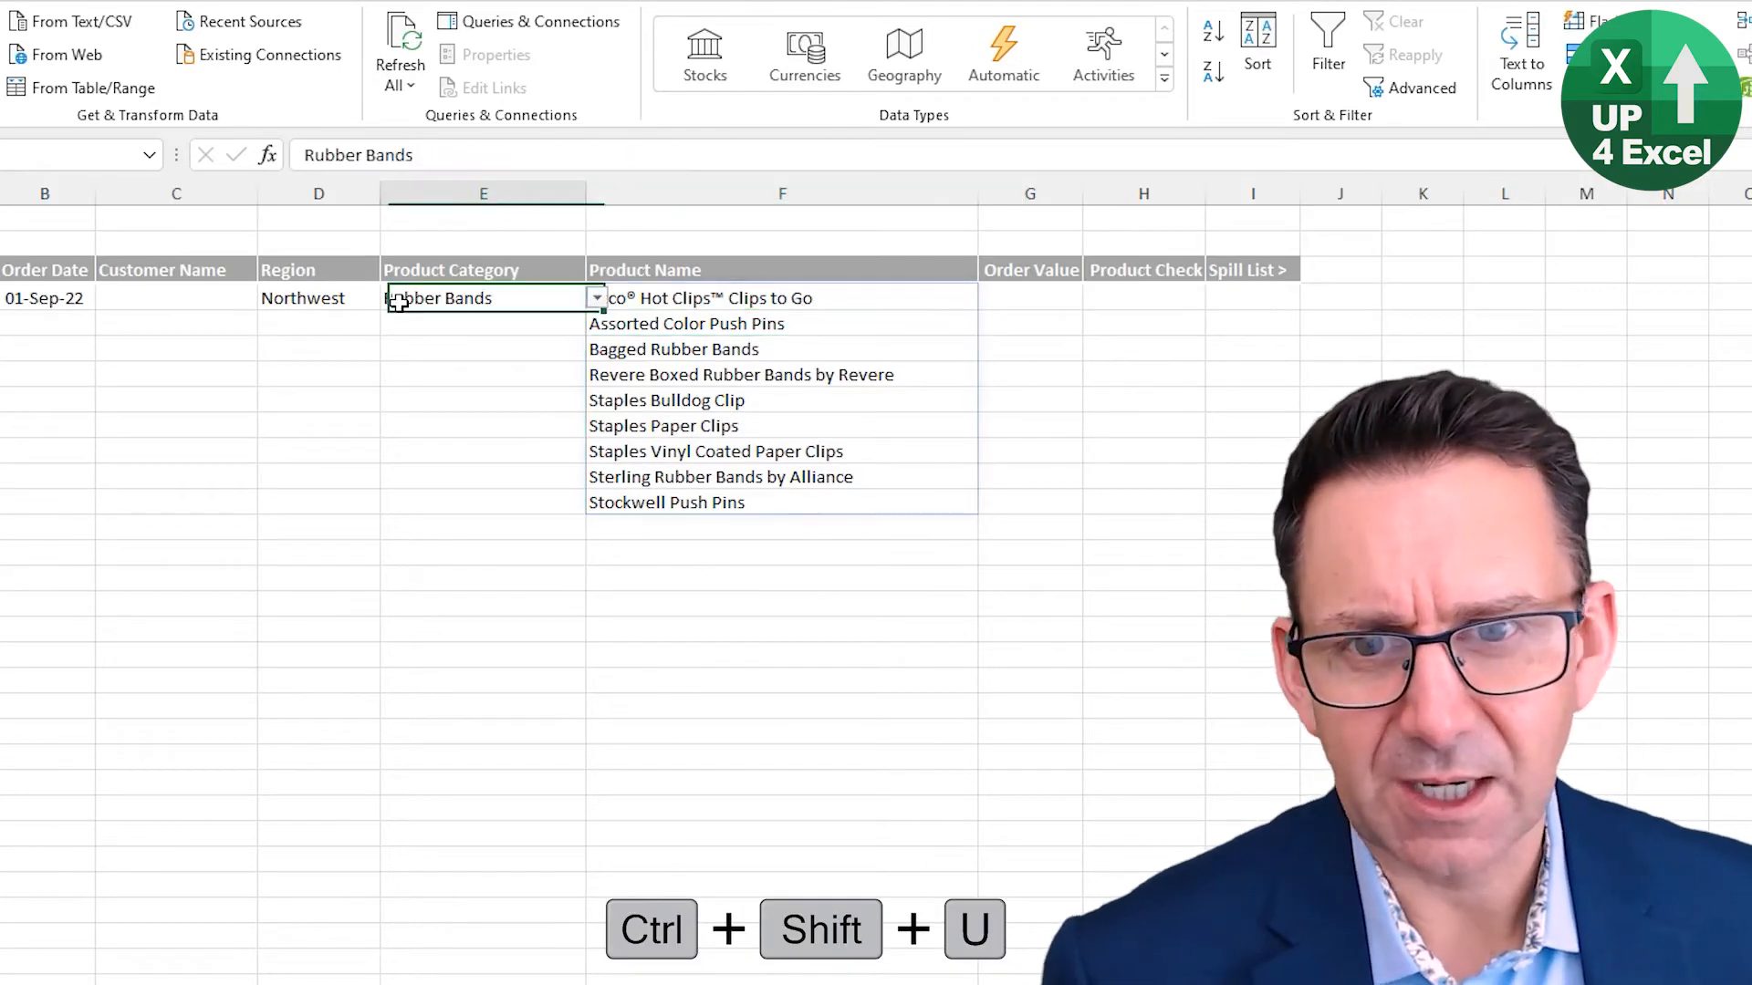
left_click(321, 299)
left_click(390, 299)
left_click(320, 401)
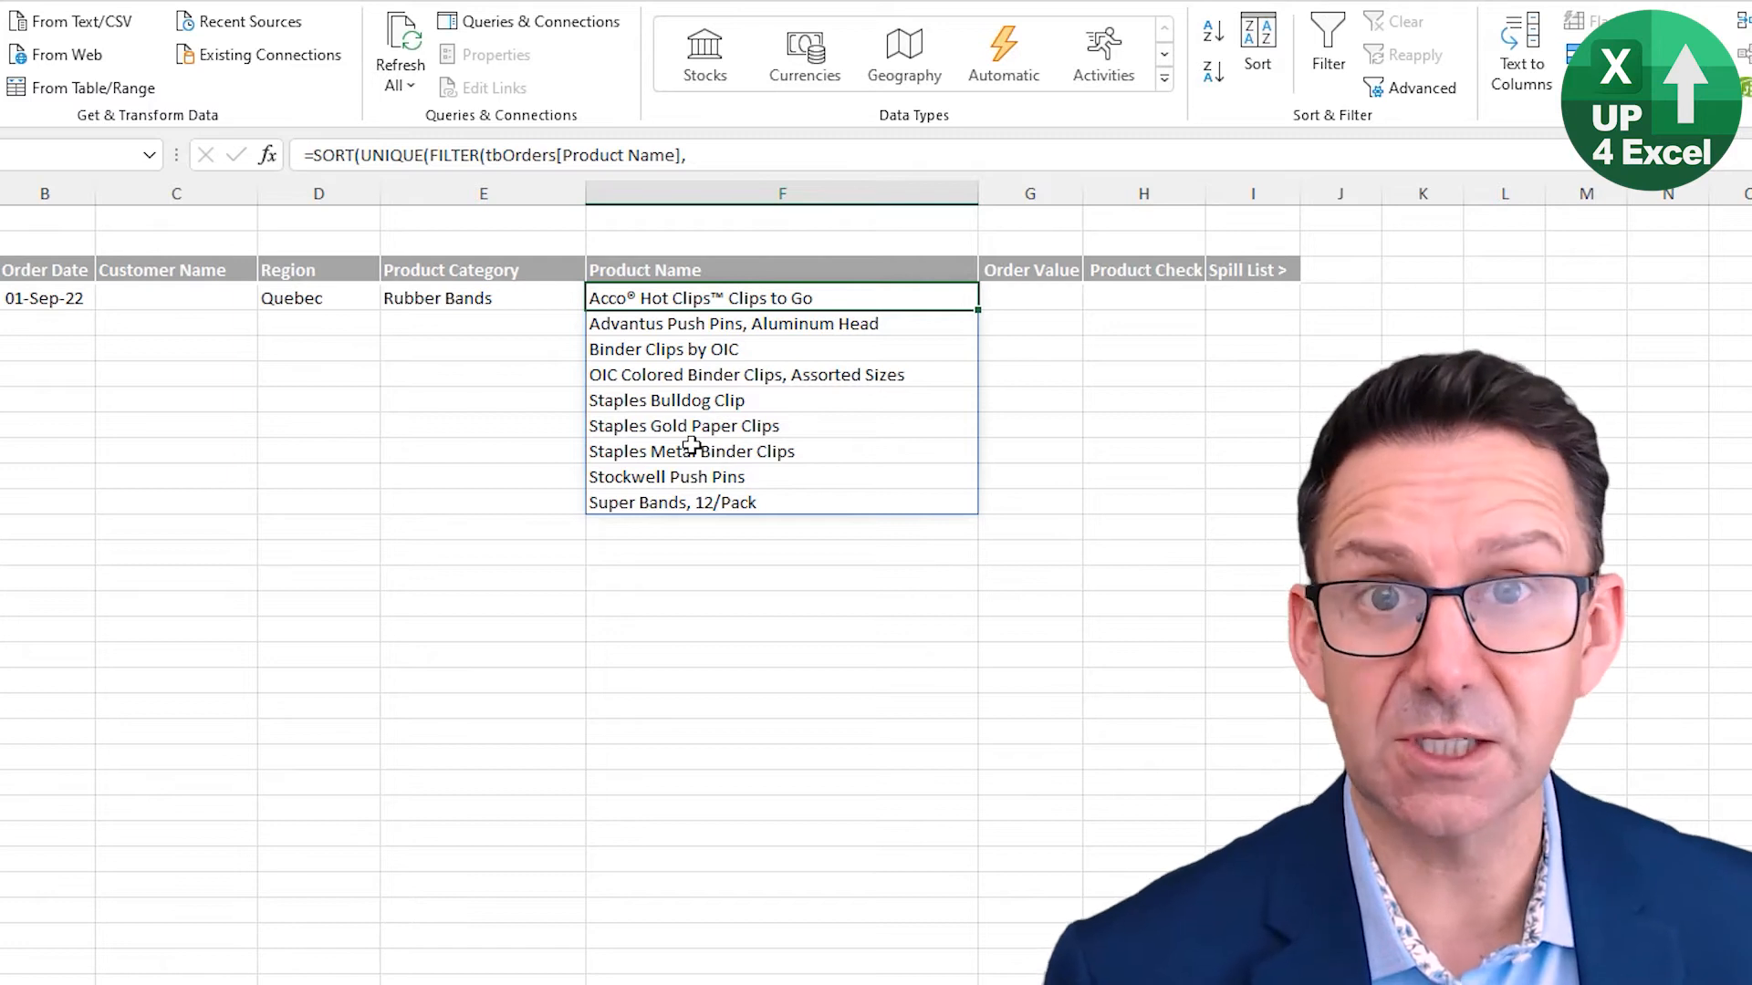
- Remove the line break and padding spaces from the F4 formula to put it on a single line
left_click(955, 162)
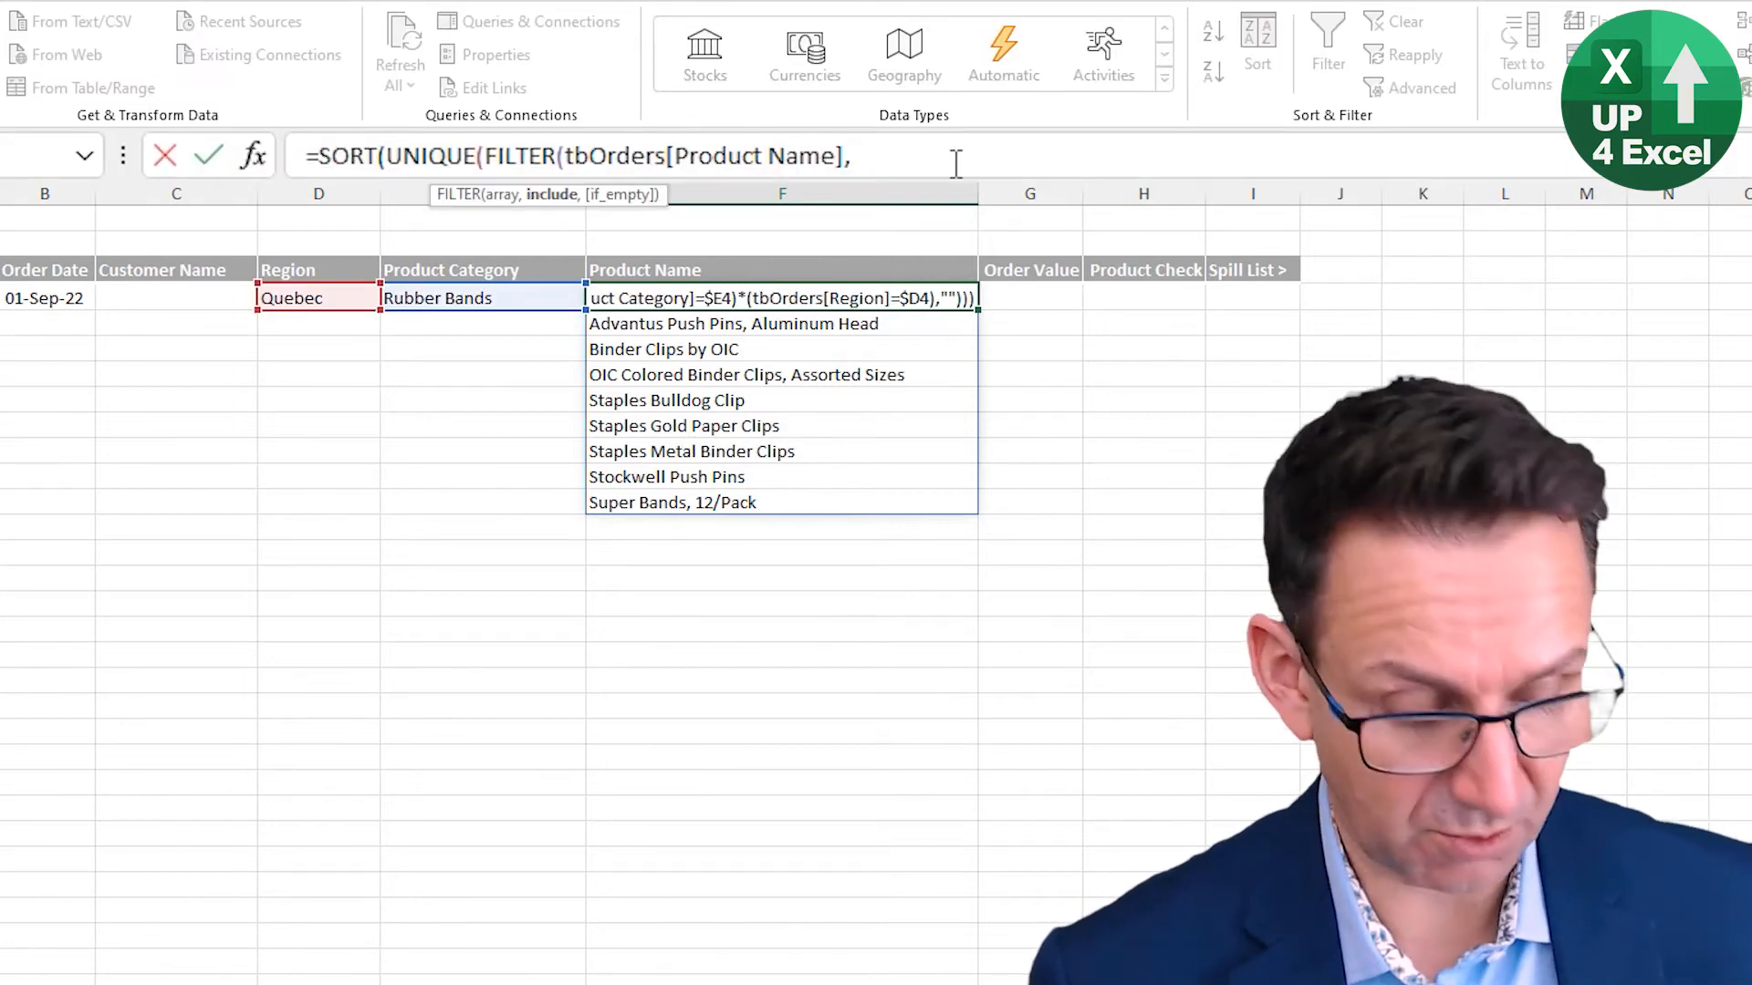
key("Delete")
key("ctrl+shift+Right")
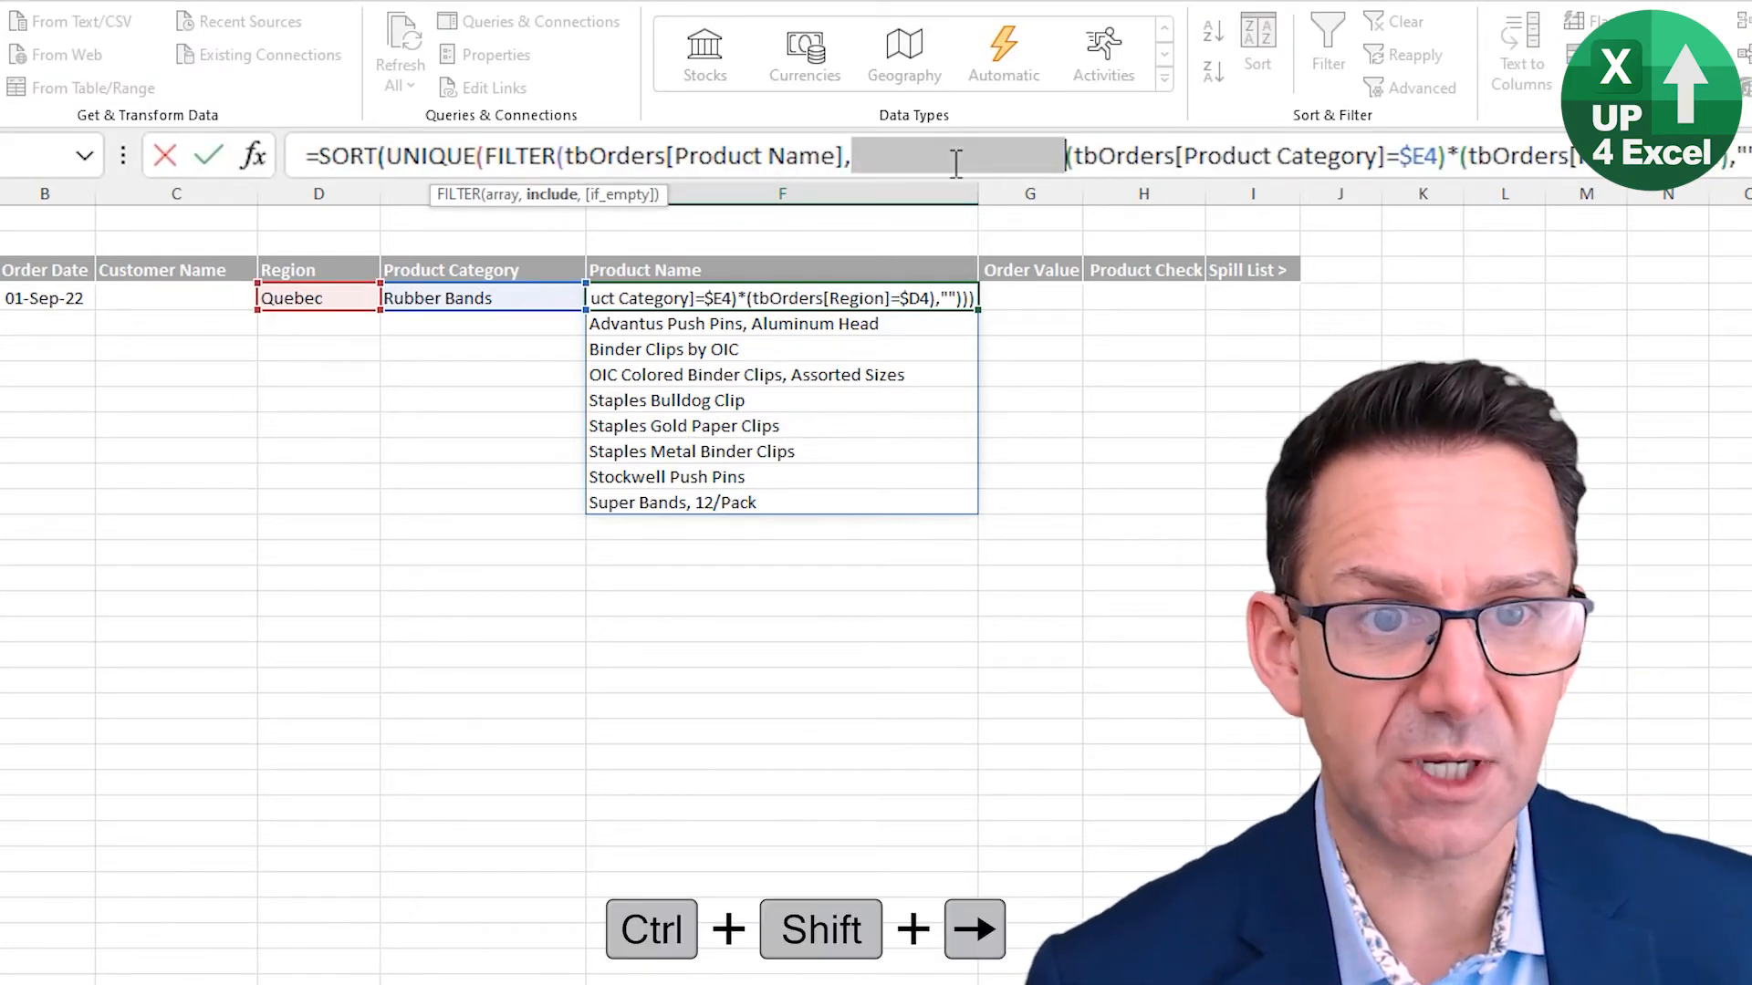
key("Delete")
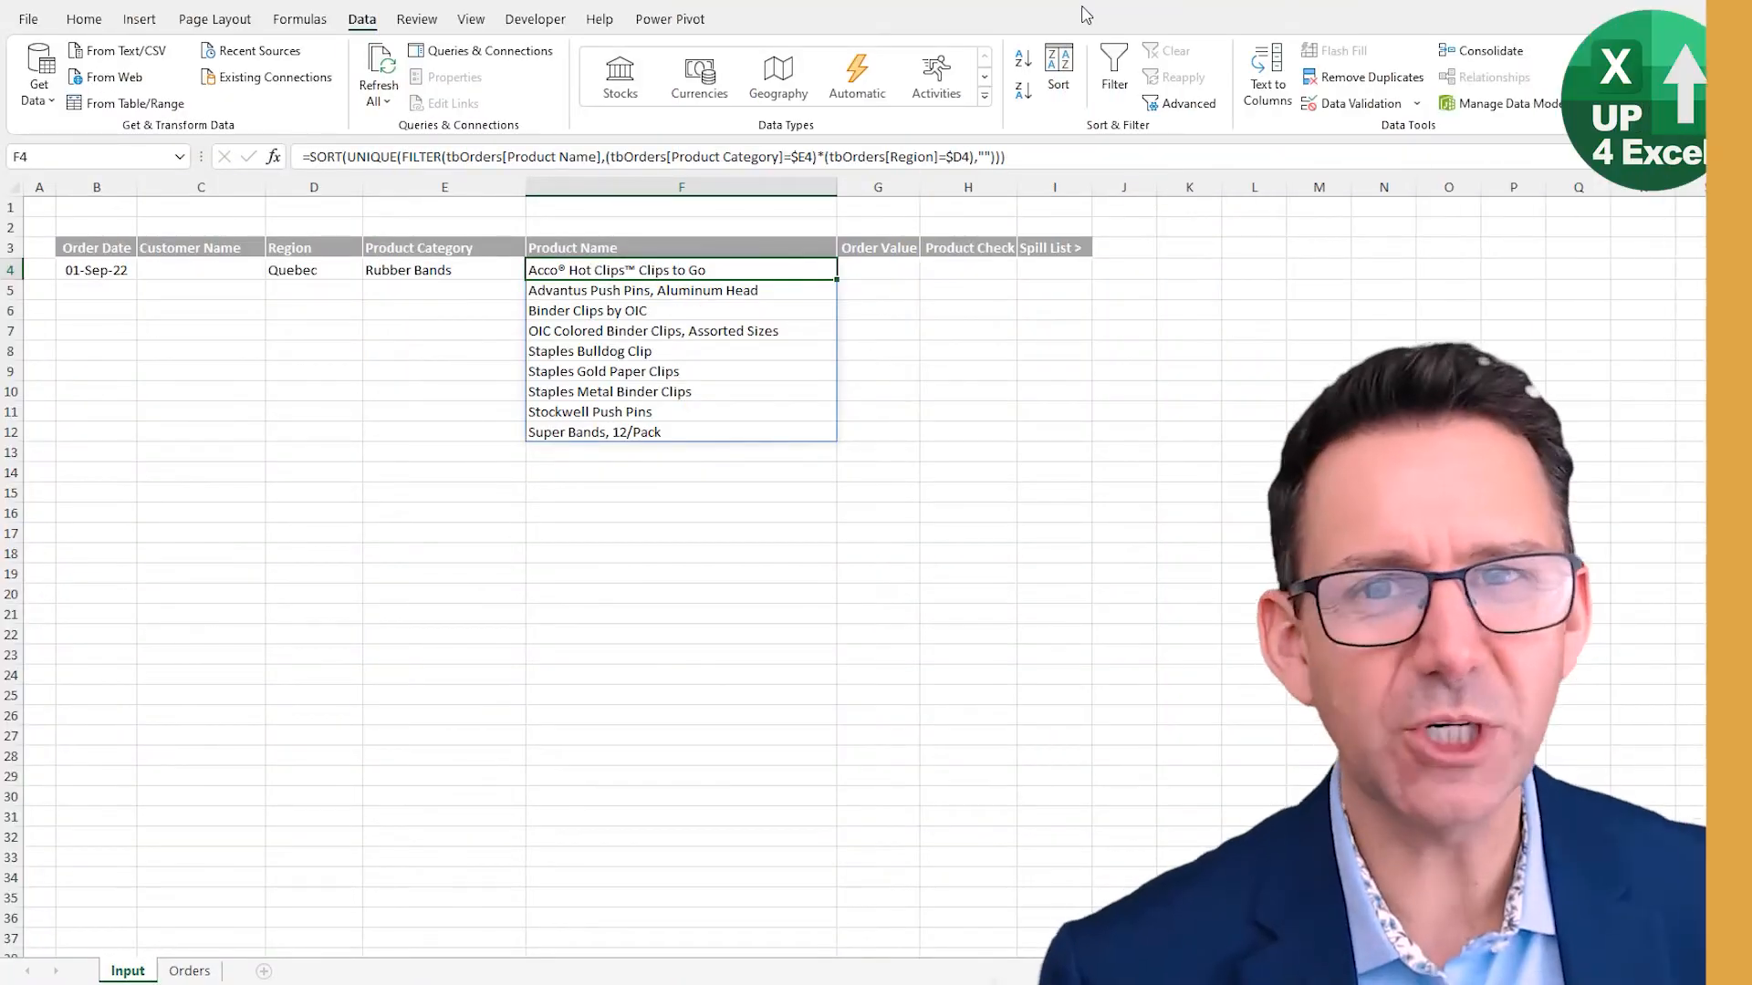
- Try to apply the F4 SORT/UNIQUE/FILTER formula as a custom data validation rule on F4
key("ctrl+c")
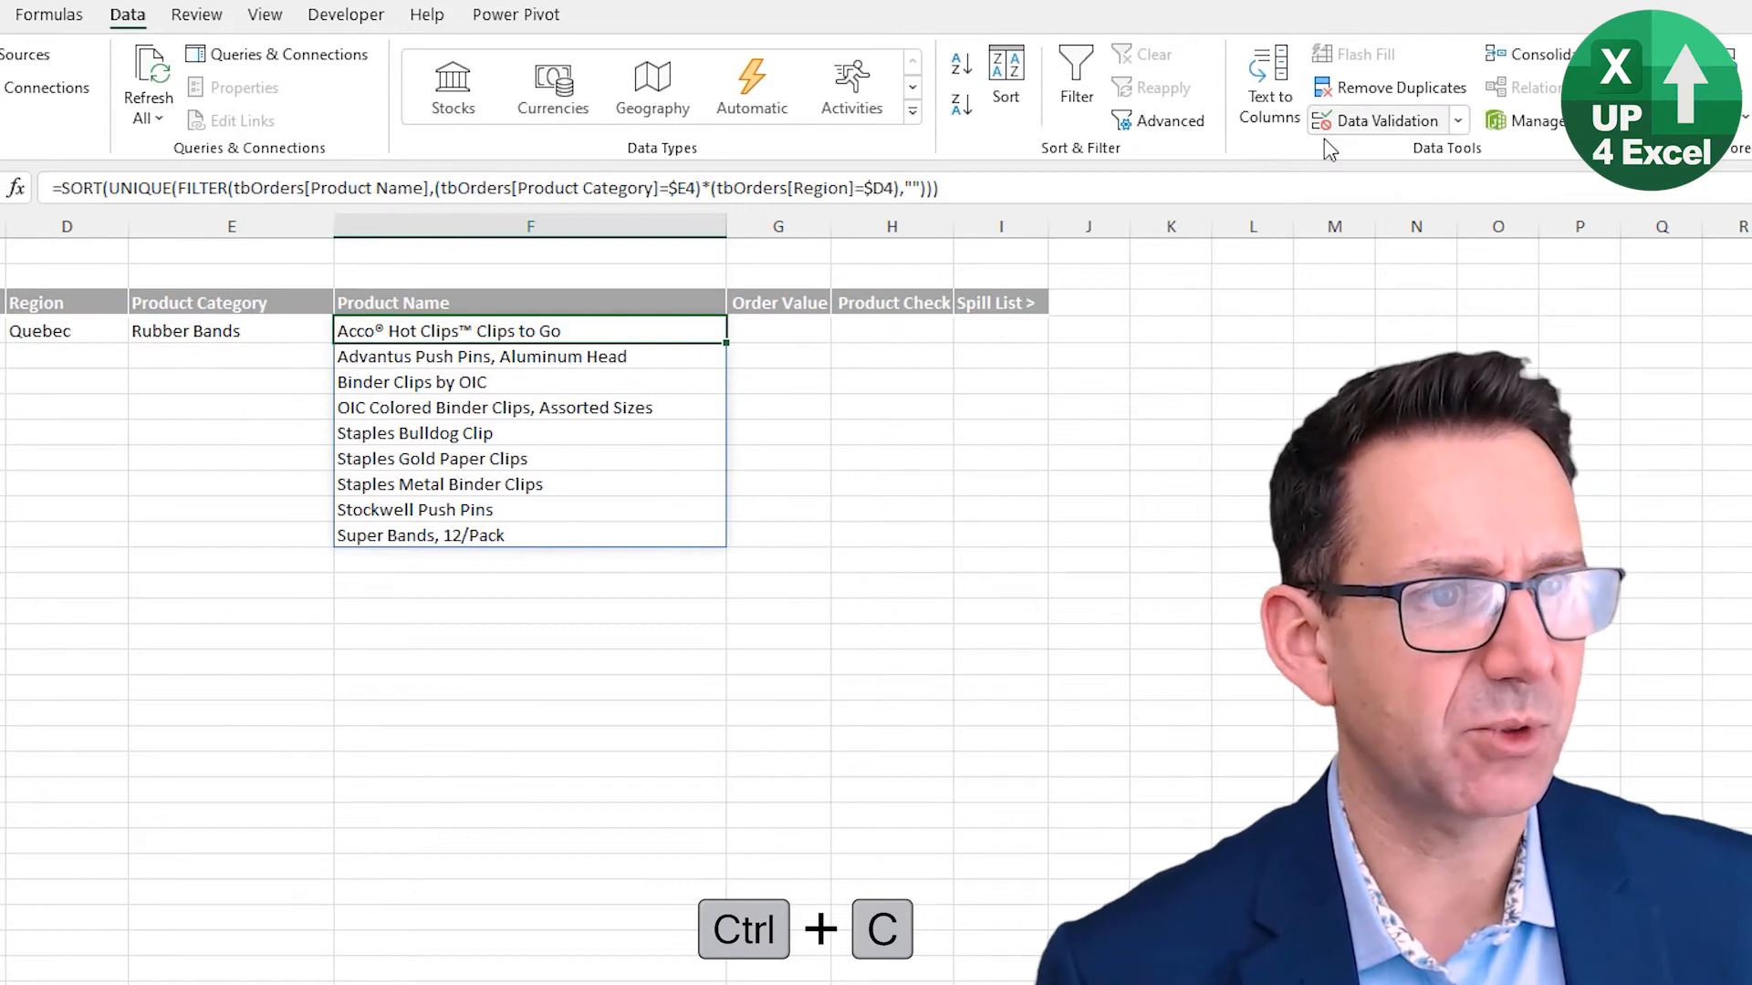
left_click(1351, 128)
left_click(238, 542)
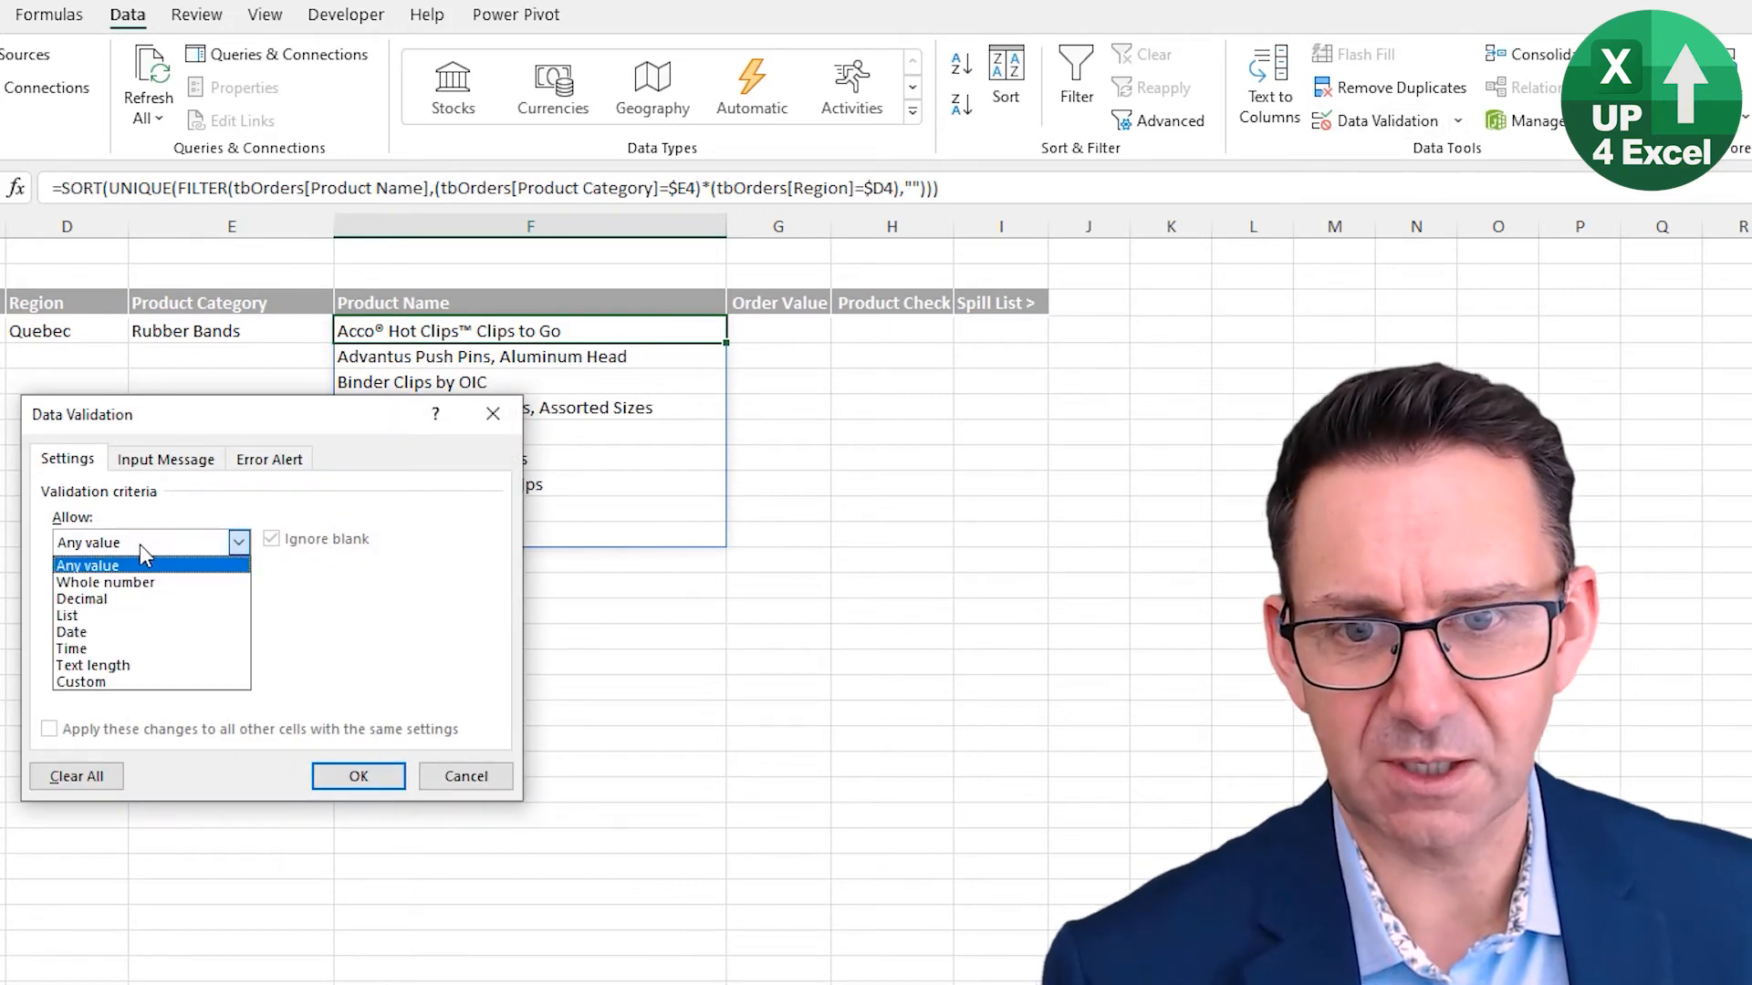
left_click(86, 683)
left_click(118, 648)
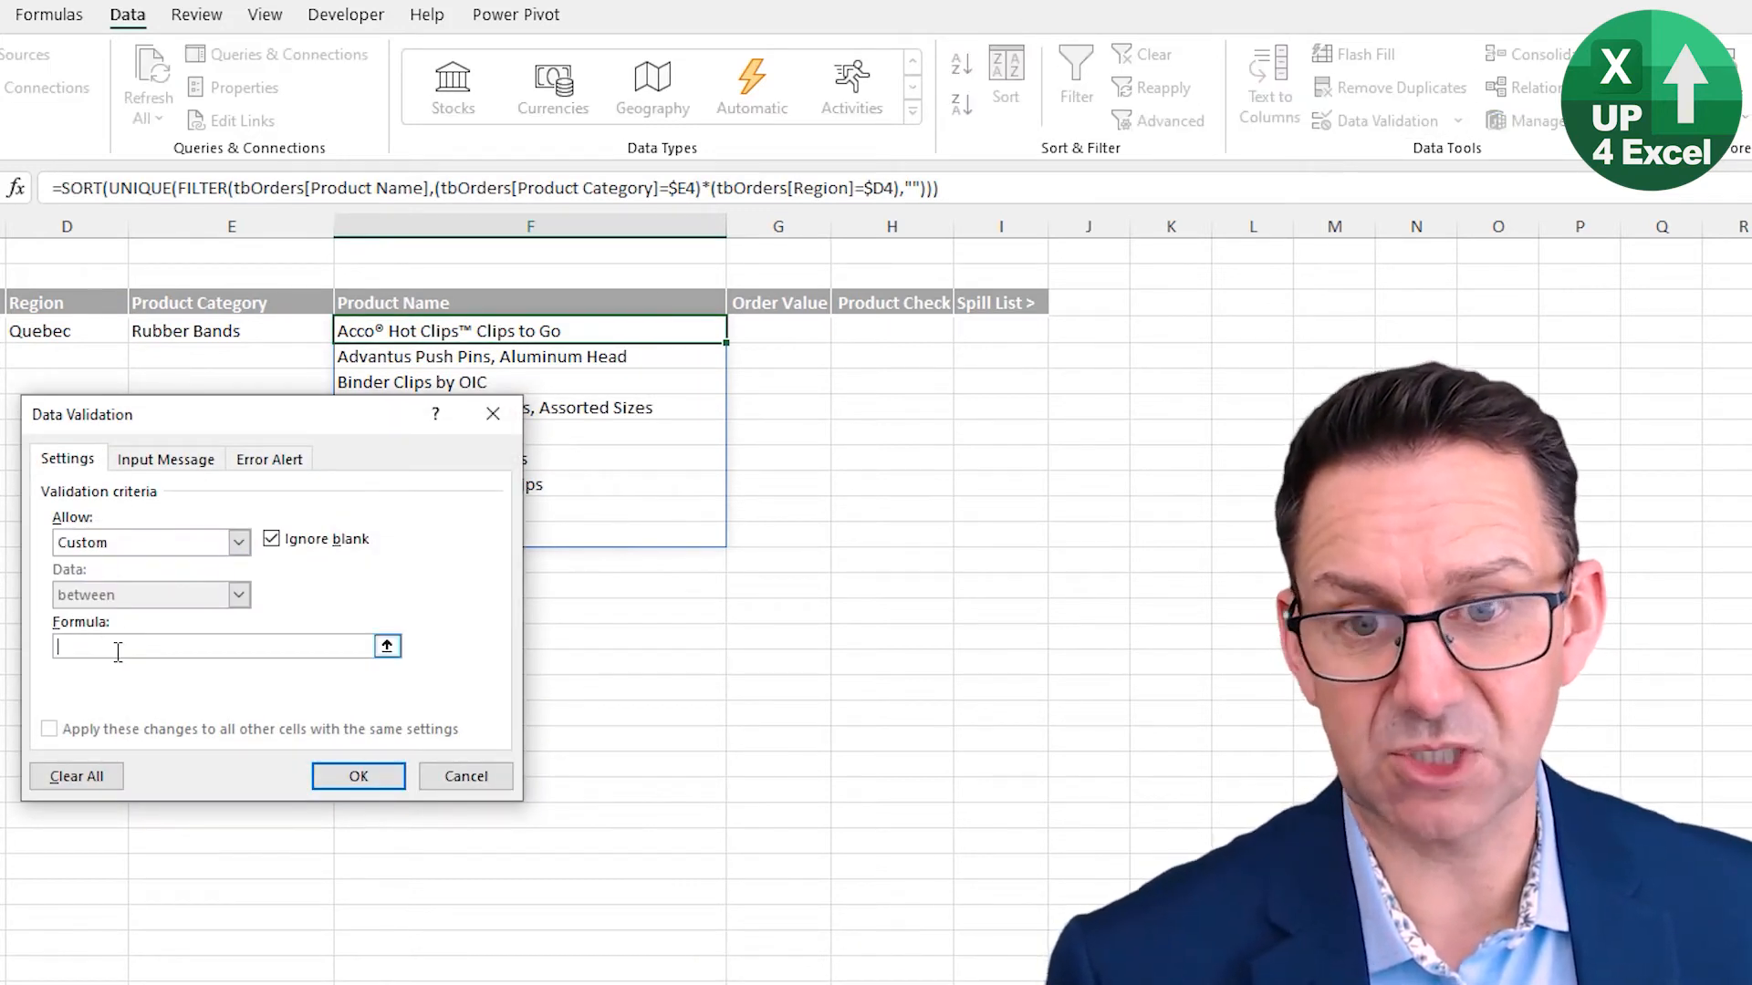
key("ctrl+v")
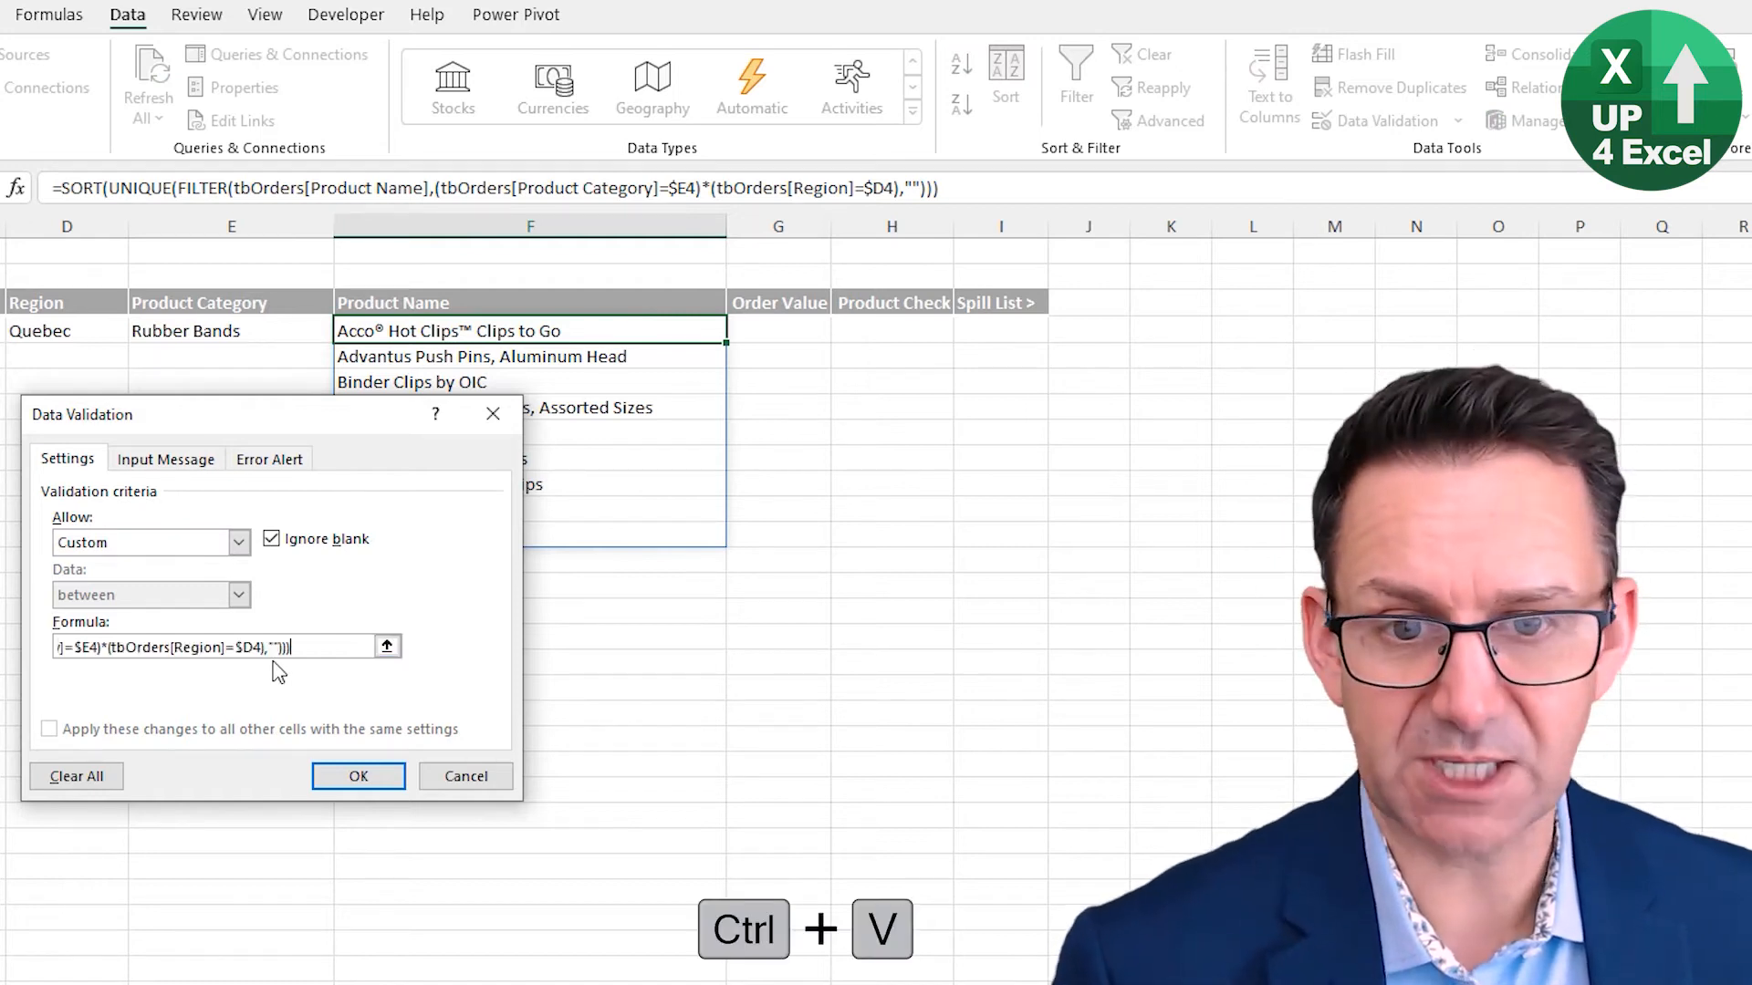
left_click(354, 775)
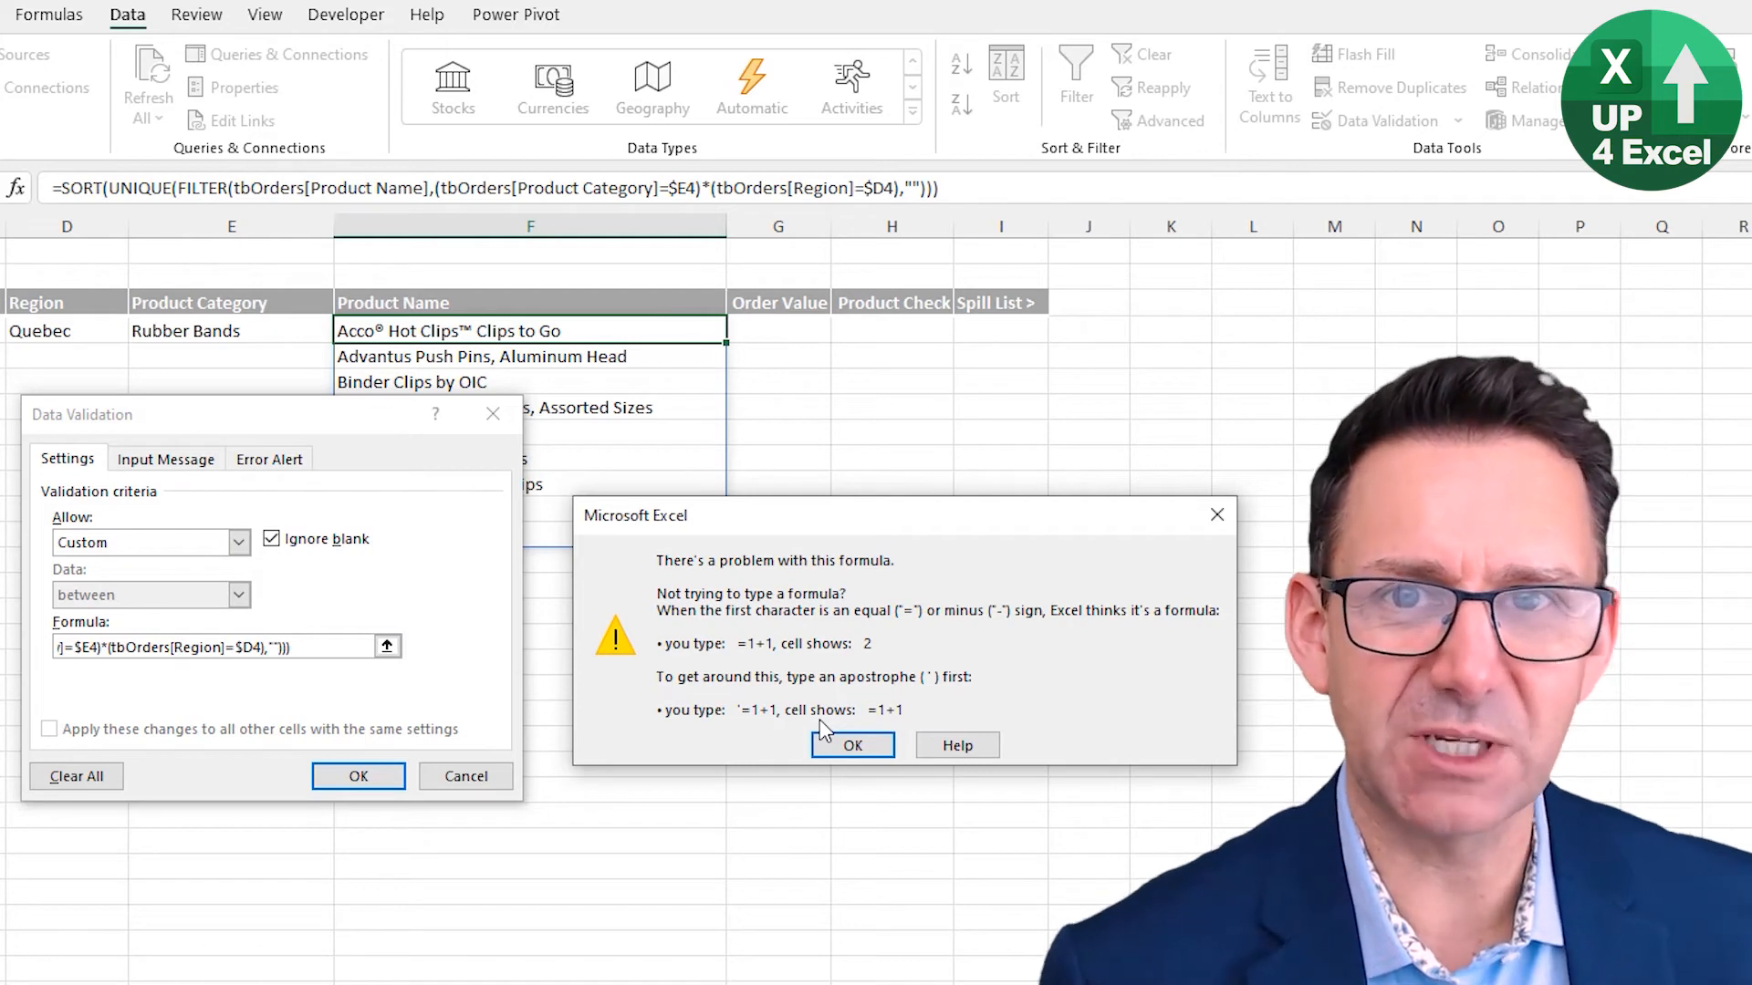
left_click(850, 743)
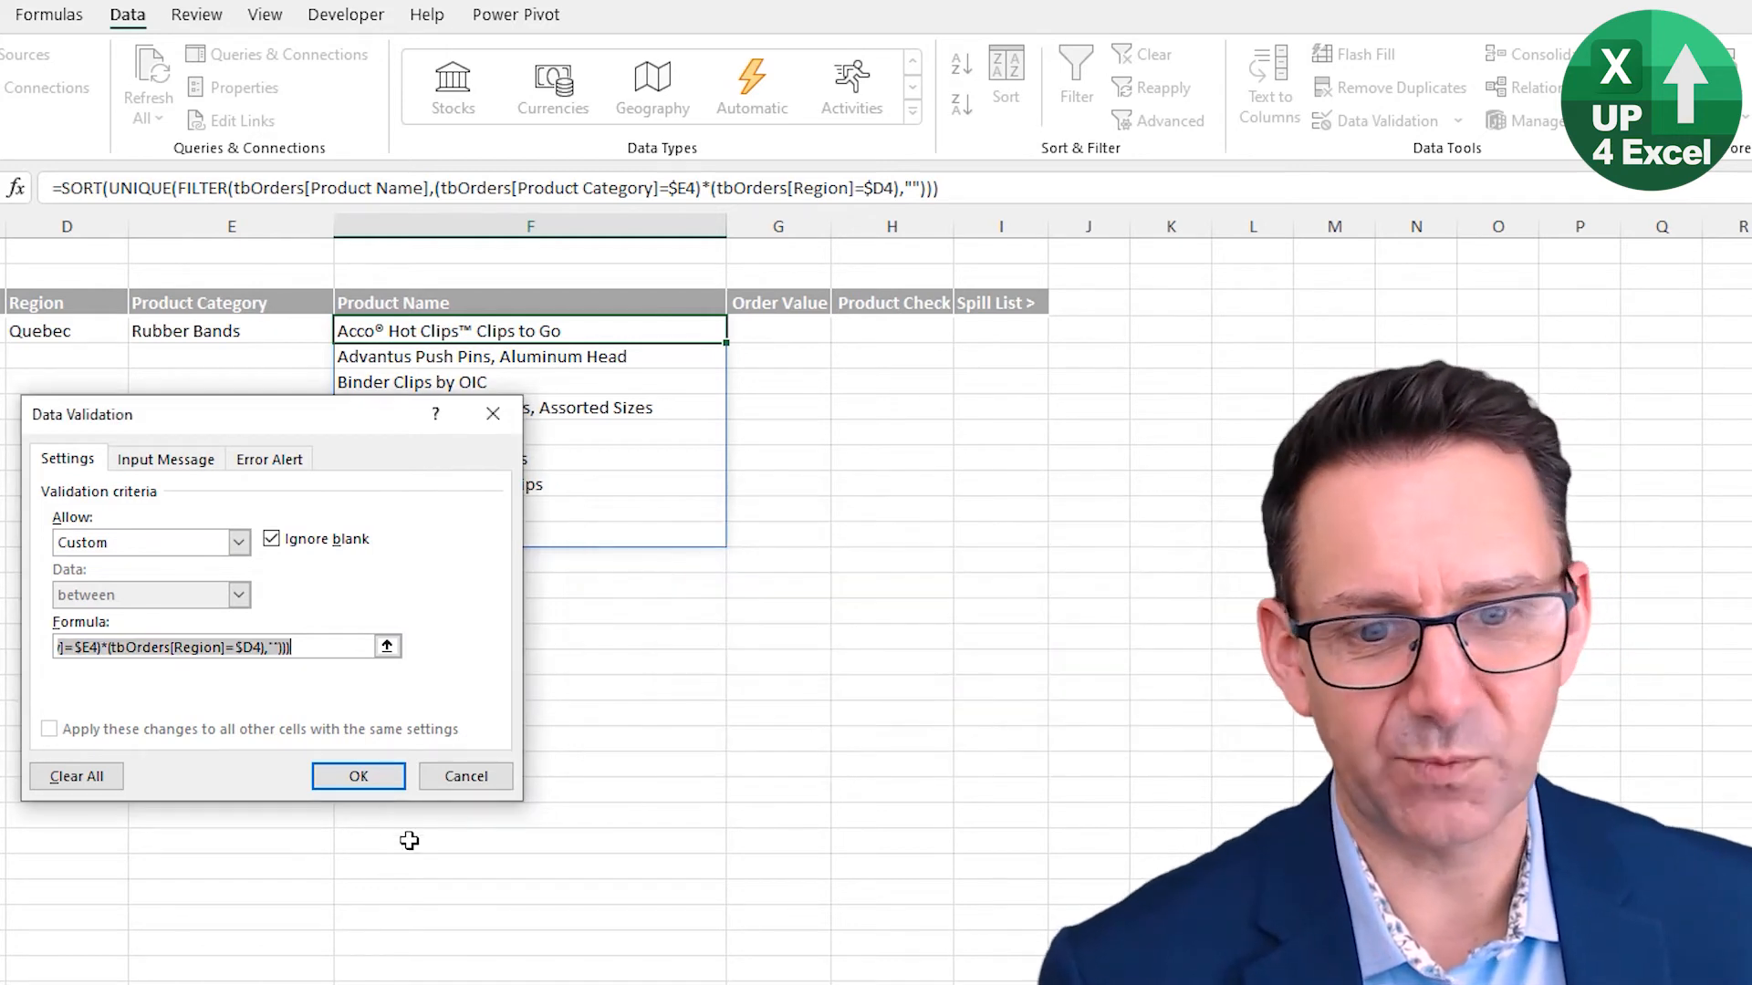
left_click(463, 781)
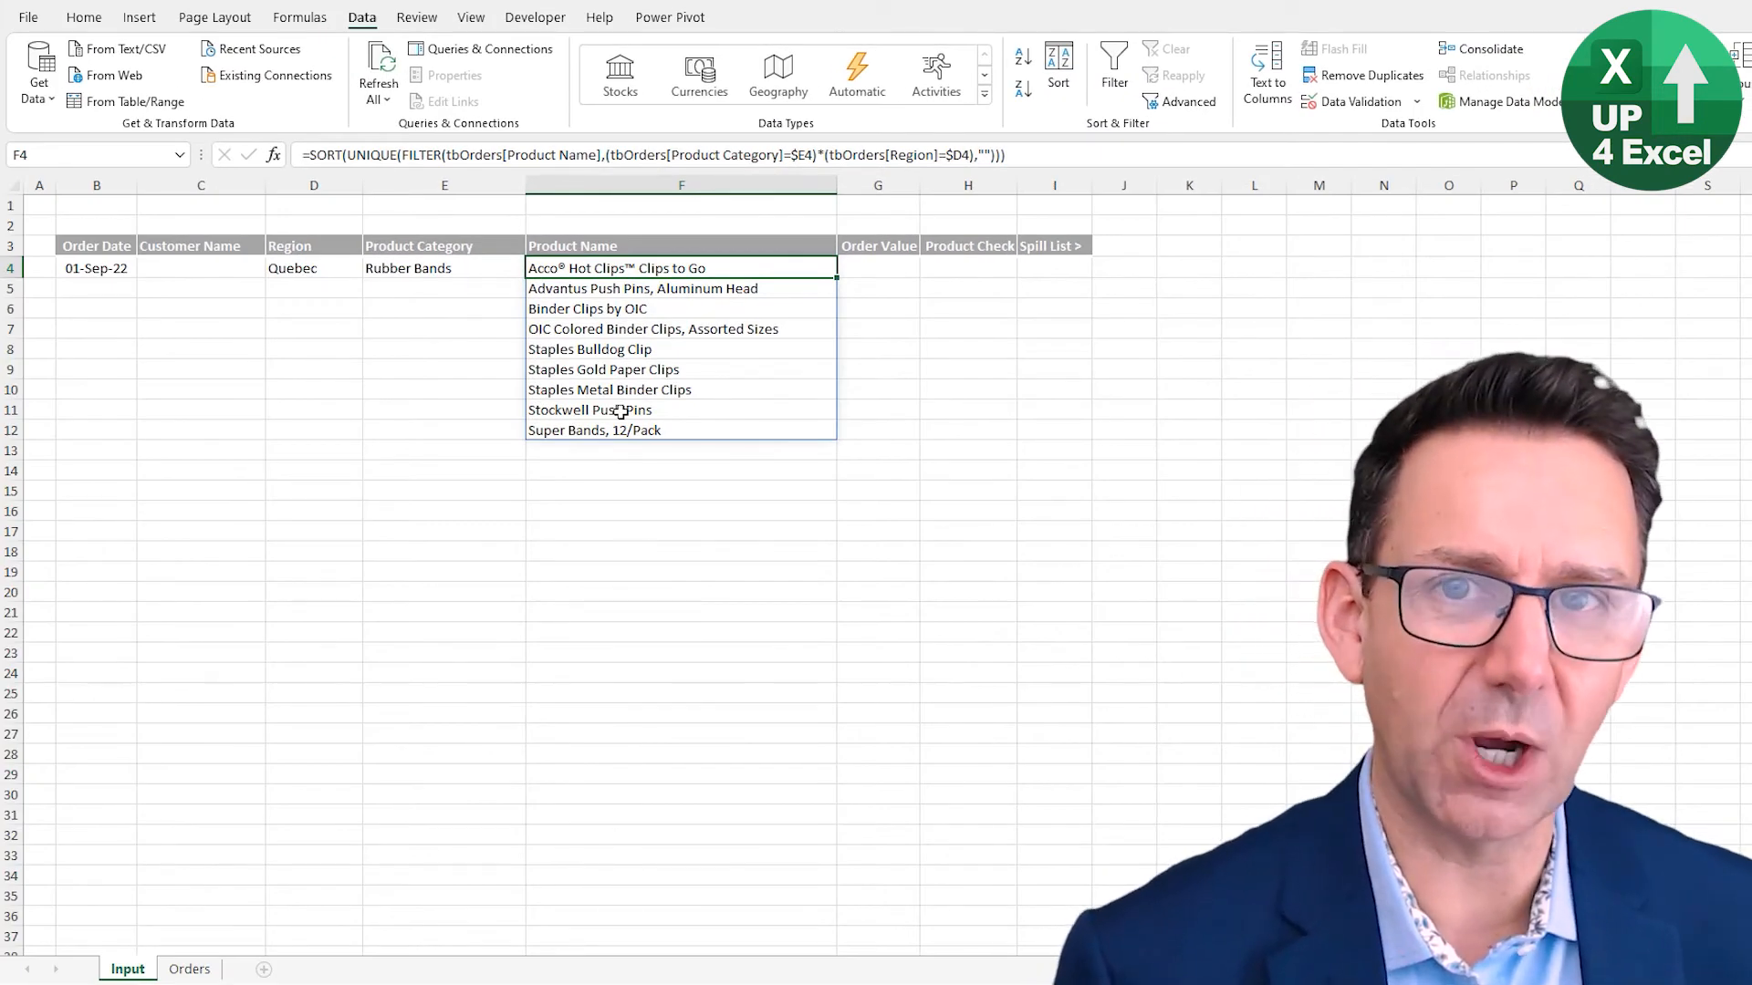
- Move the product list formula from F4 to I4, in the Spill List column
key("ctrl+x")
key("Right")
key("Right")
key("Right")
key("ctrl+v")
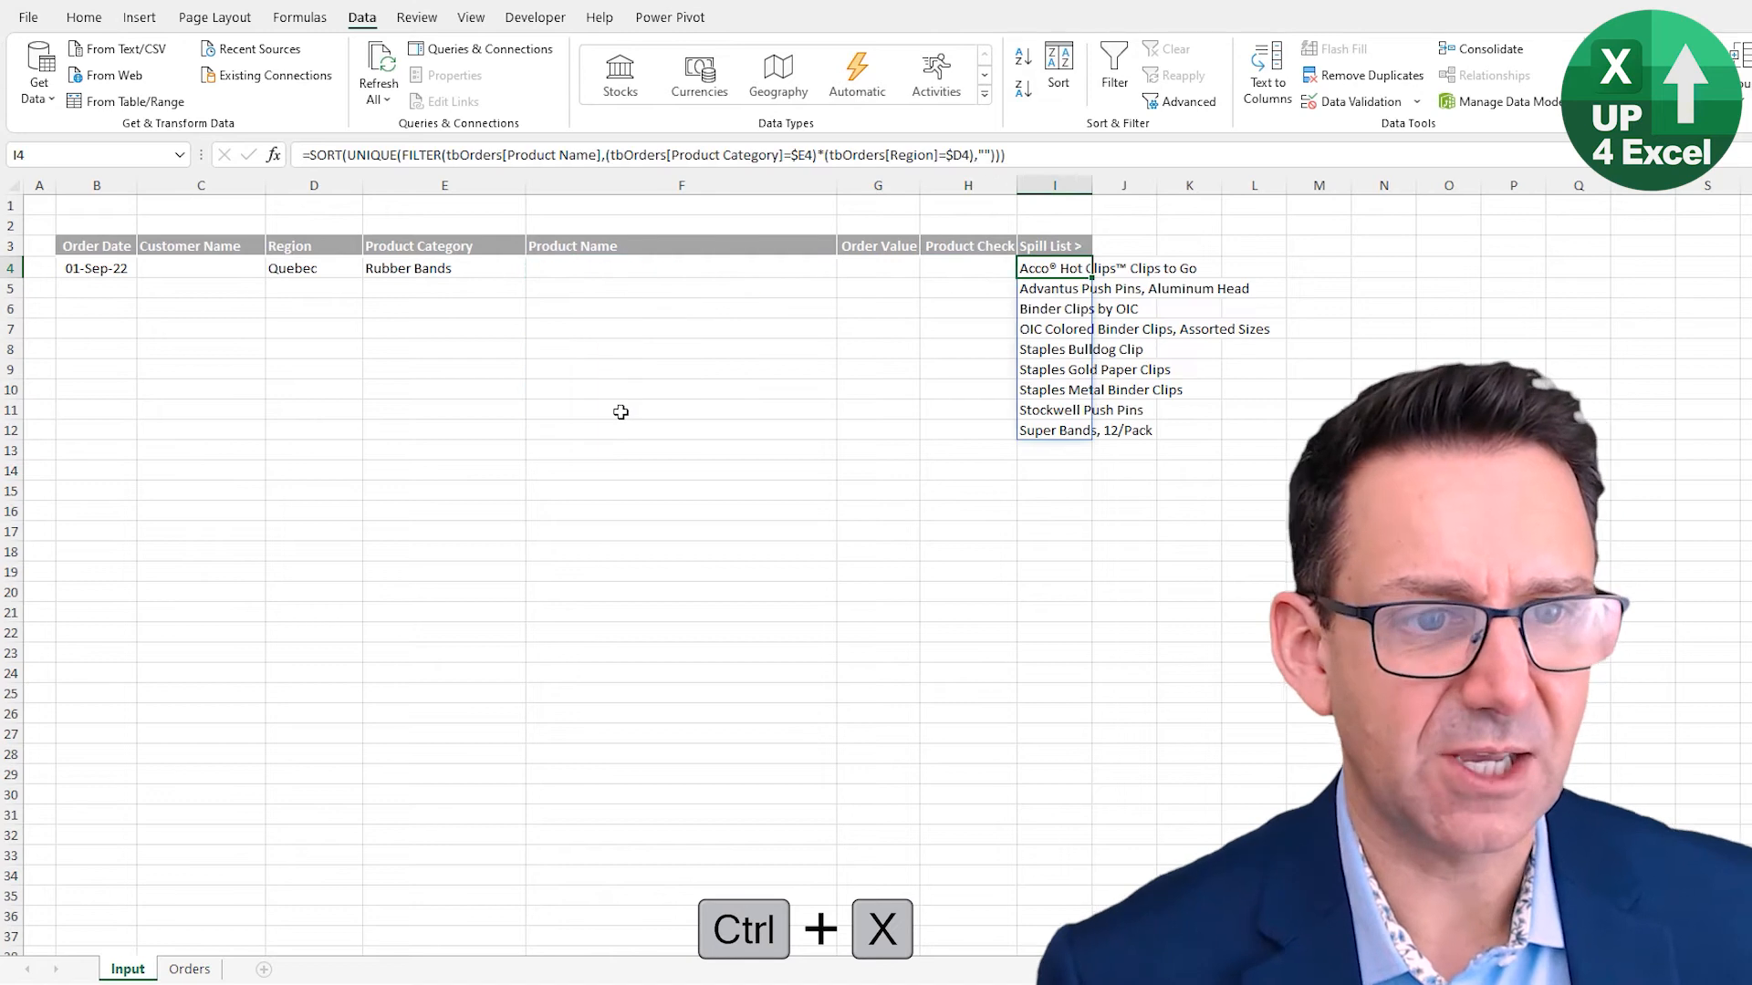
- Add list data validation to F4 with the spill range =$I$4# as its source
left_click(629, 267)
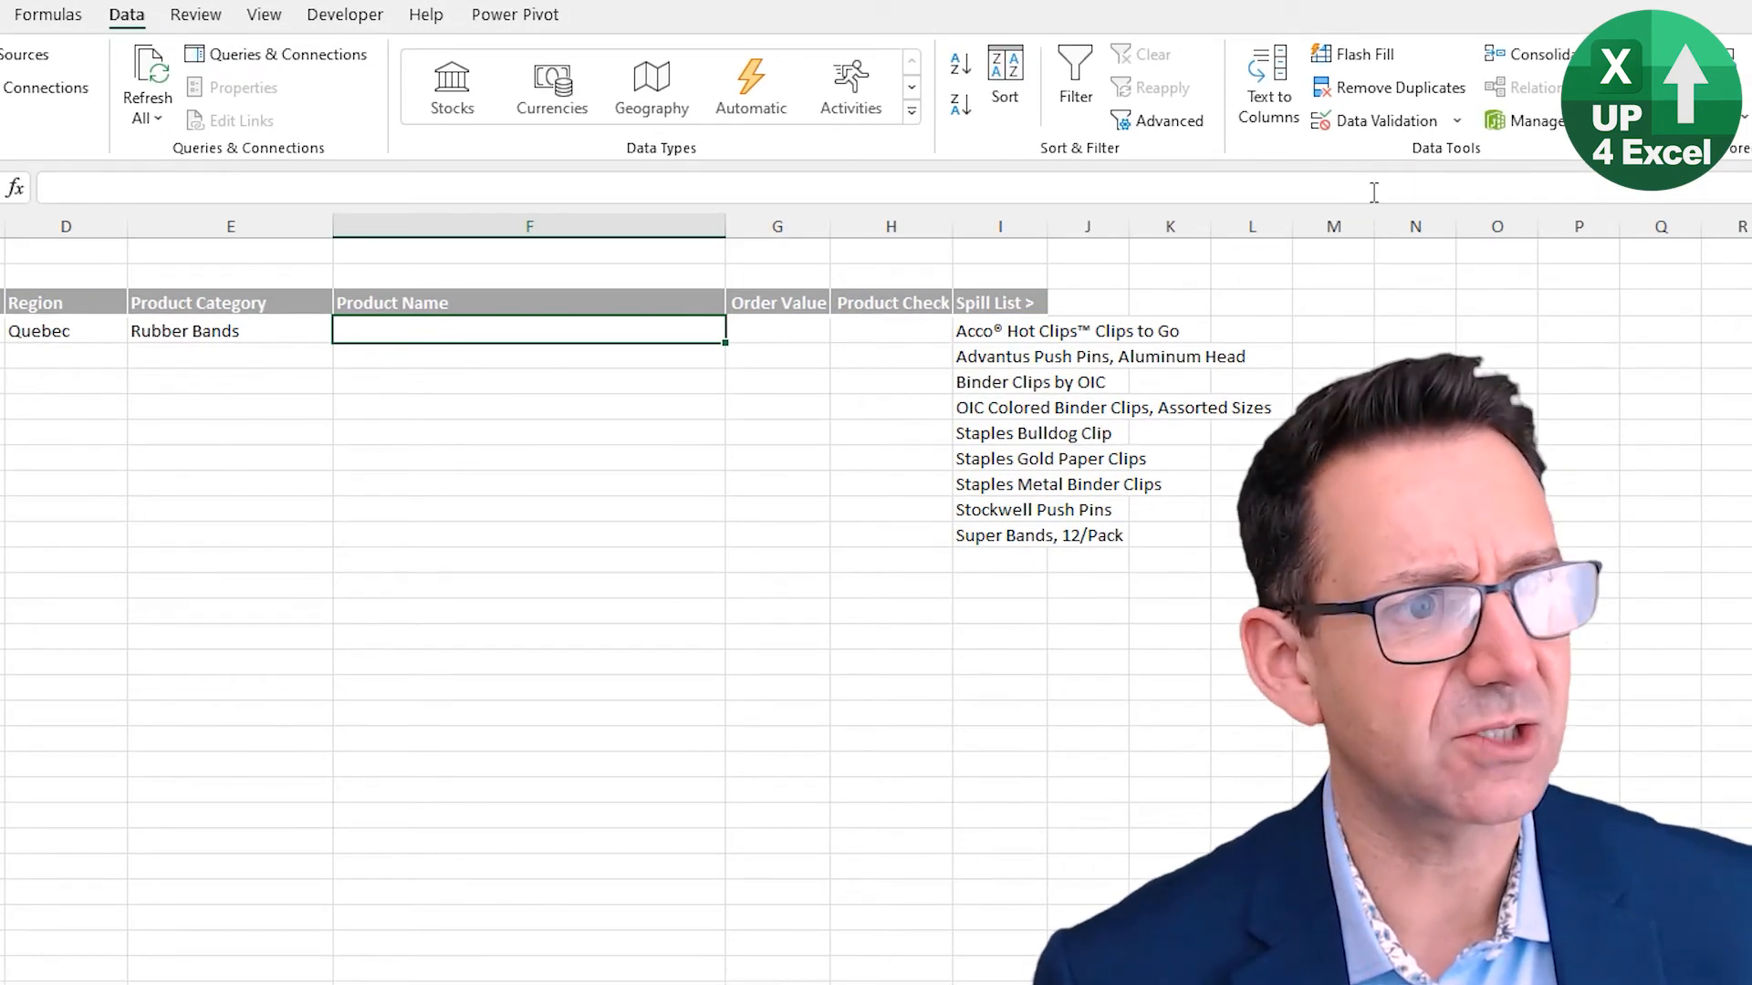
left_click(1349, 126)
left_click(237, 542)
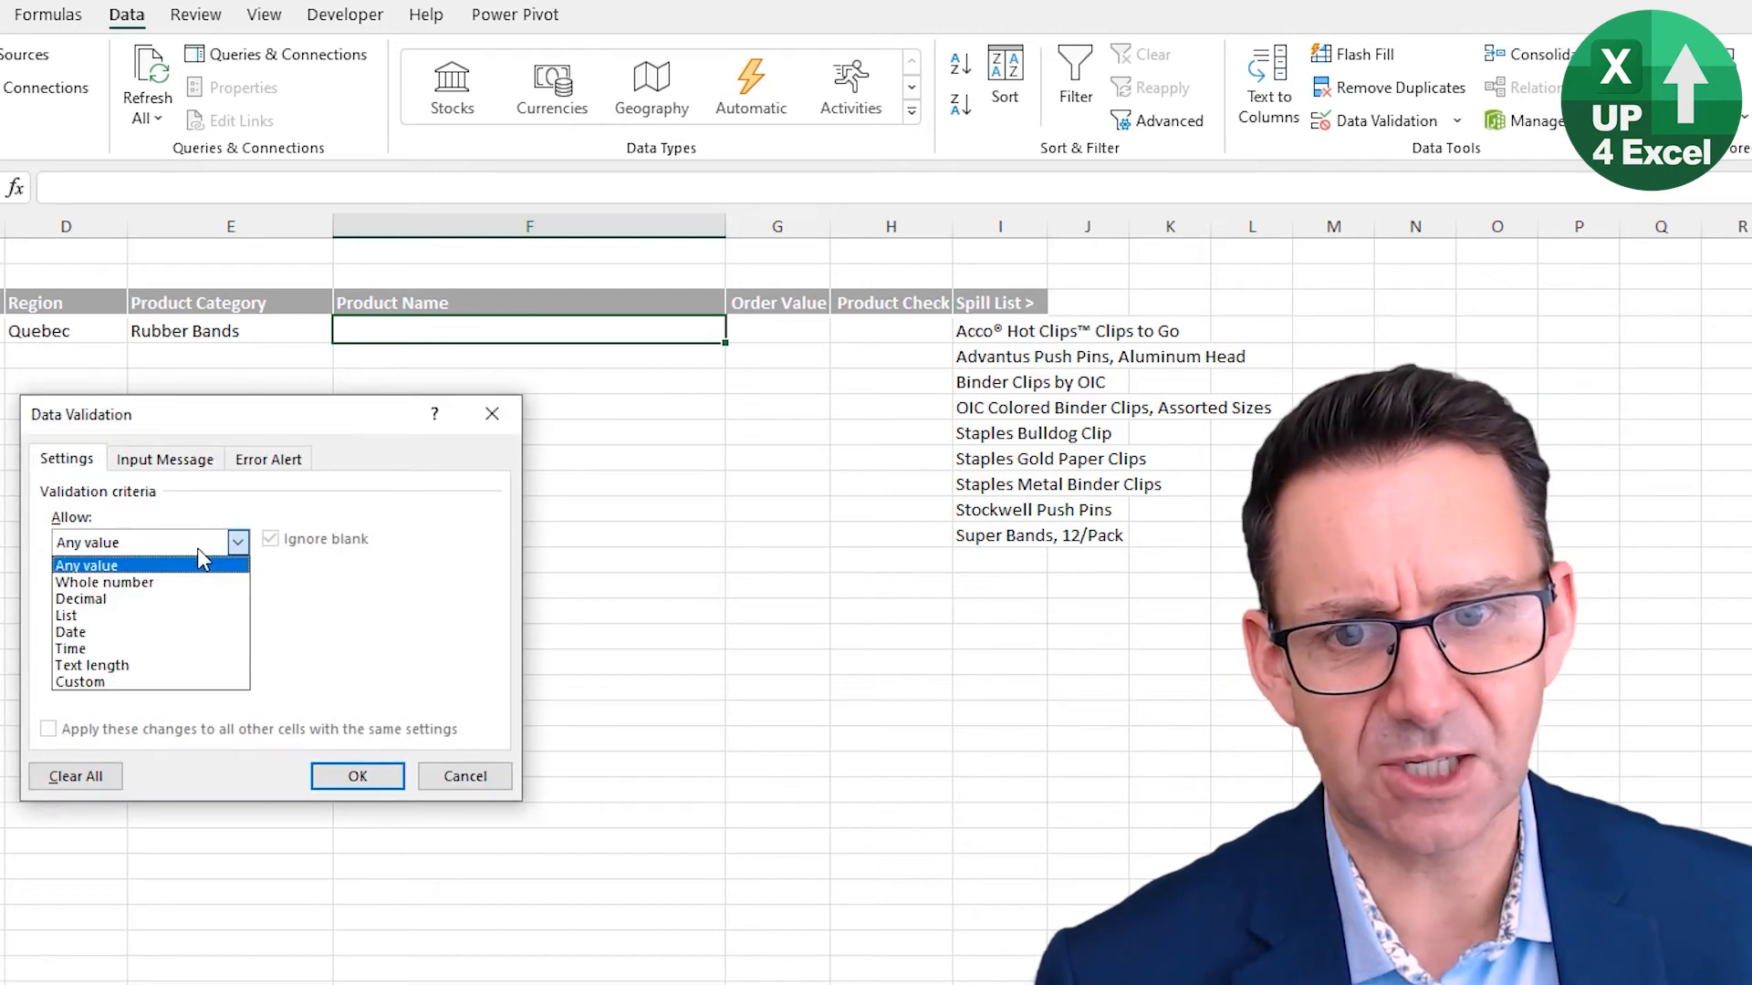
left_click(135, 615)
left_click(329, 646)
left_click(969, 341)
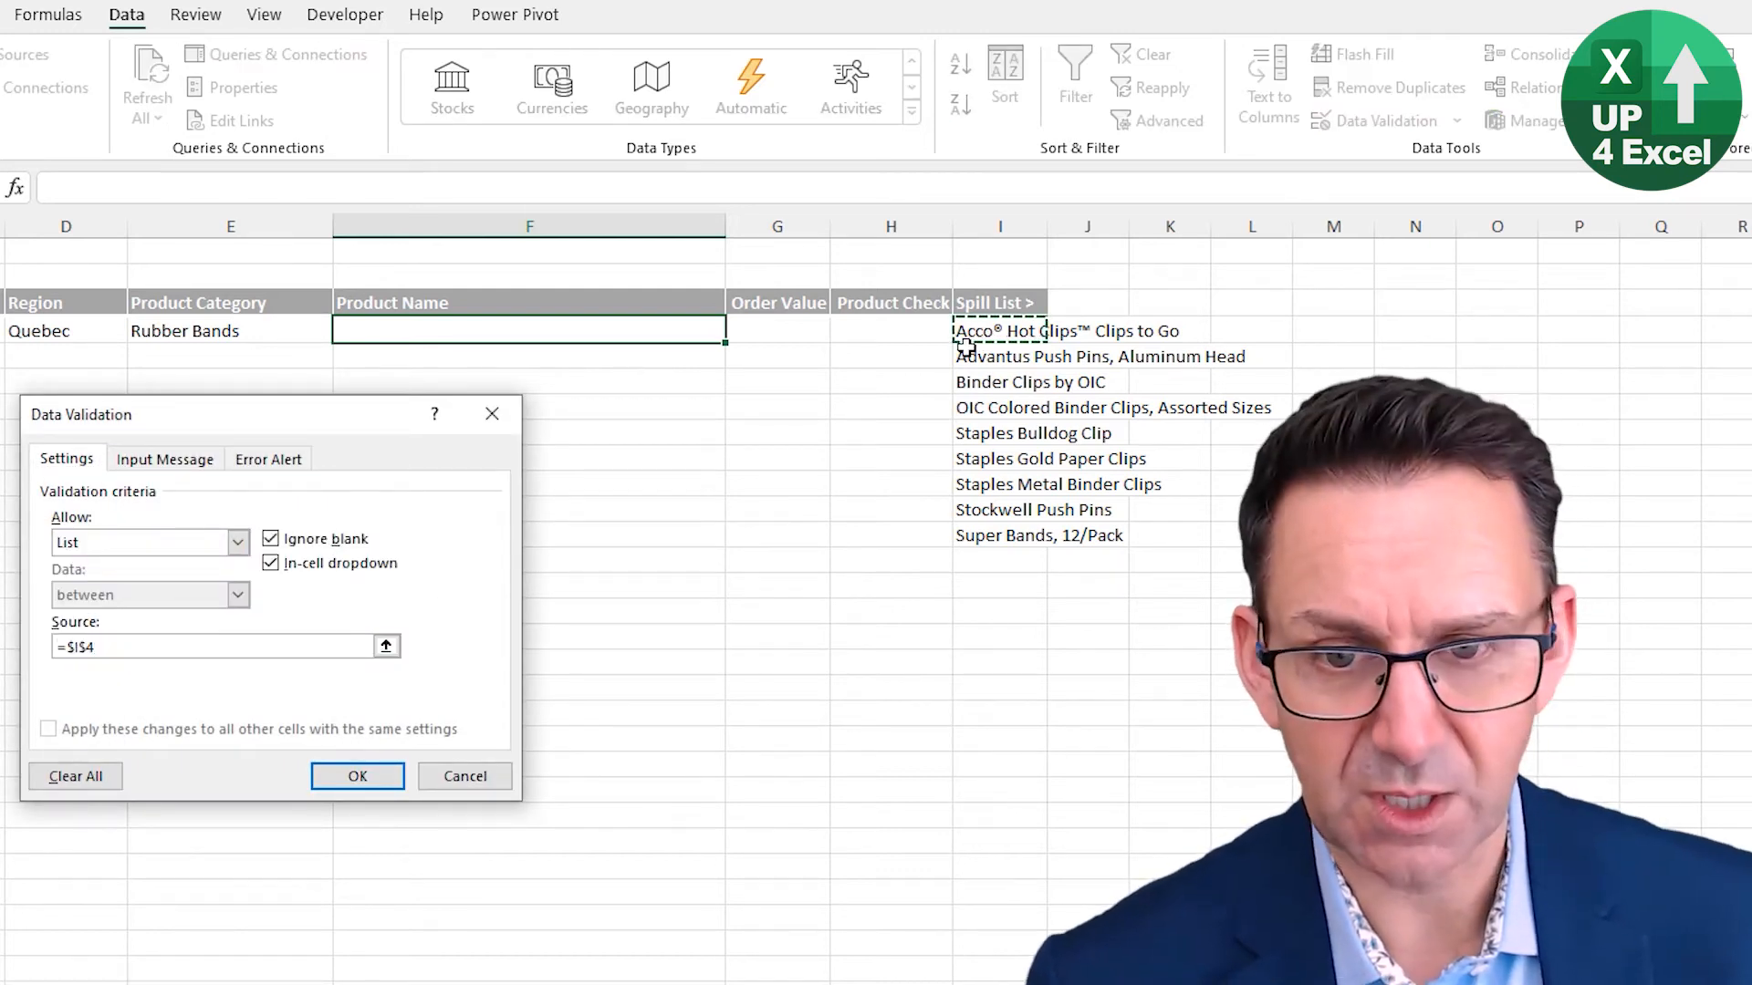
type("#")
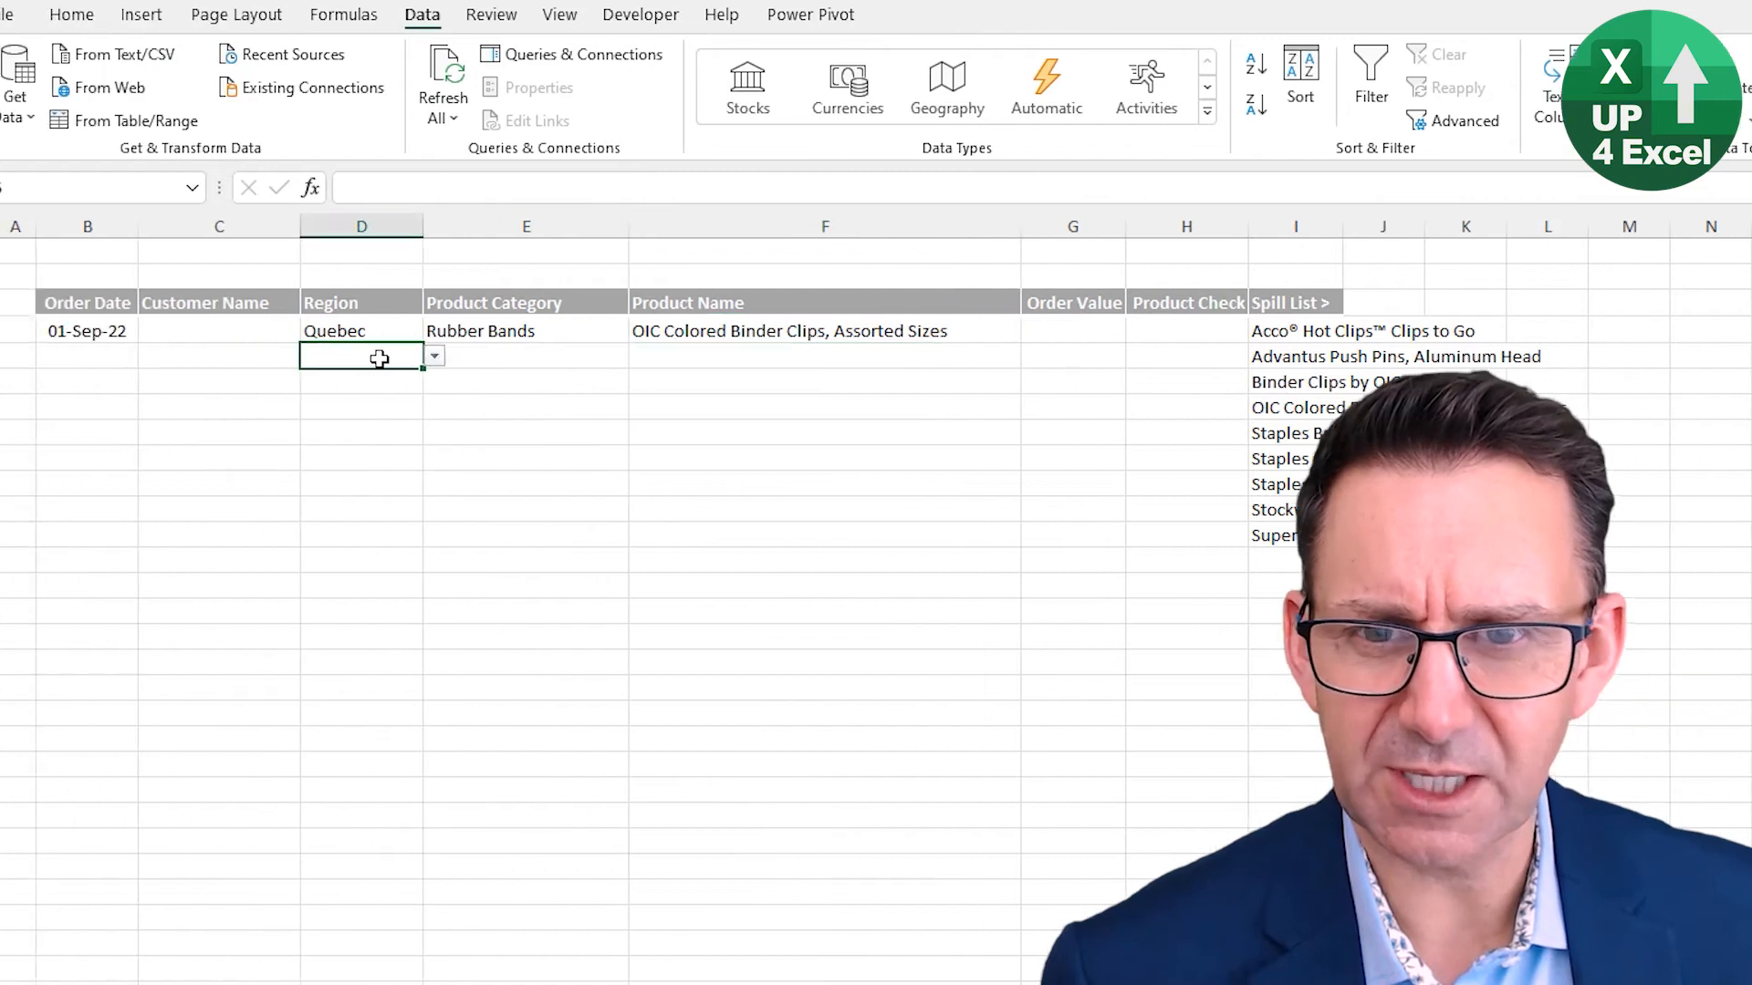
- Set row 5 to region Northwest and category Bookcases, and check the product choices offered in F4
left_click(467, 356)
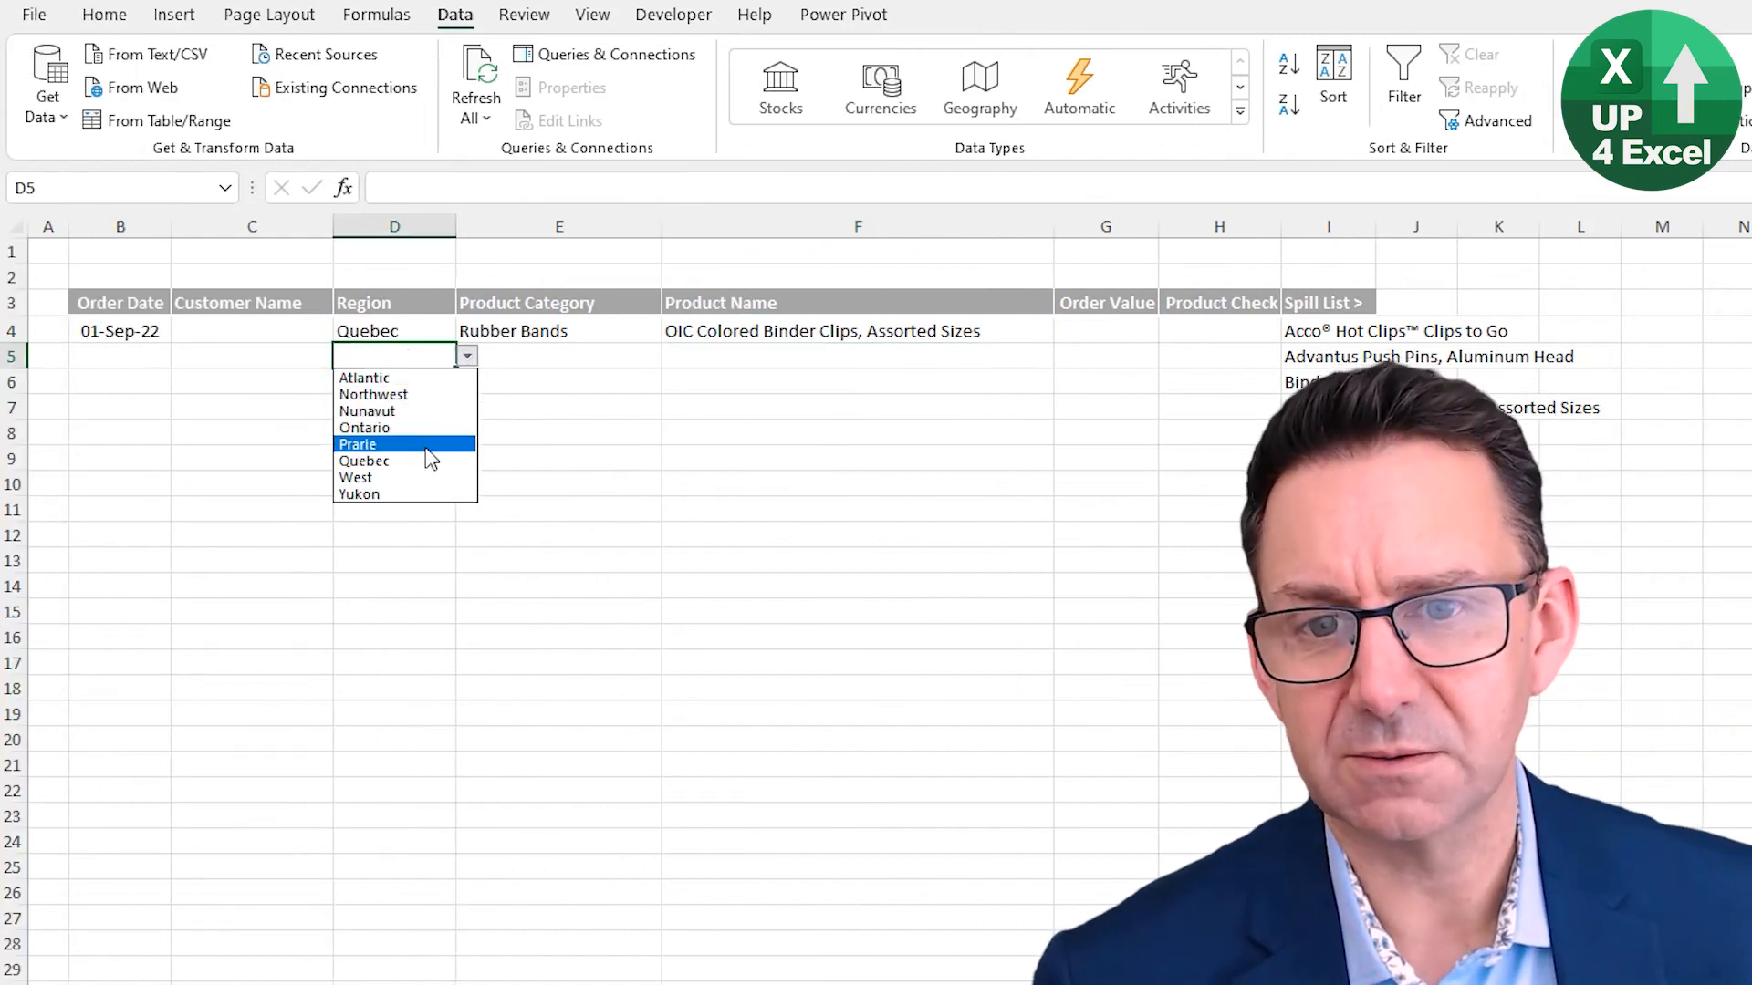
left_click(417, 394)
left_click(563, 356)
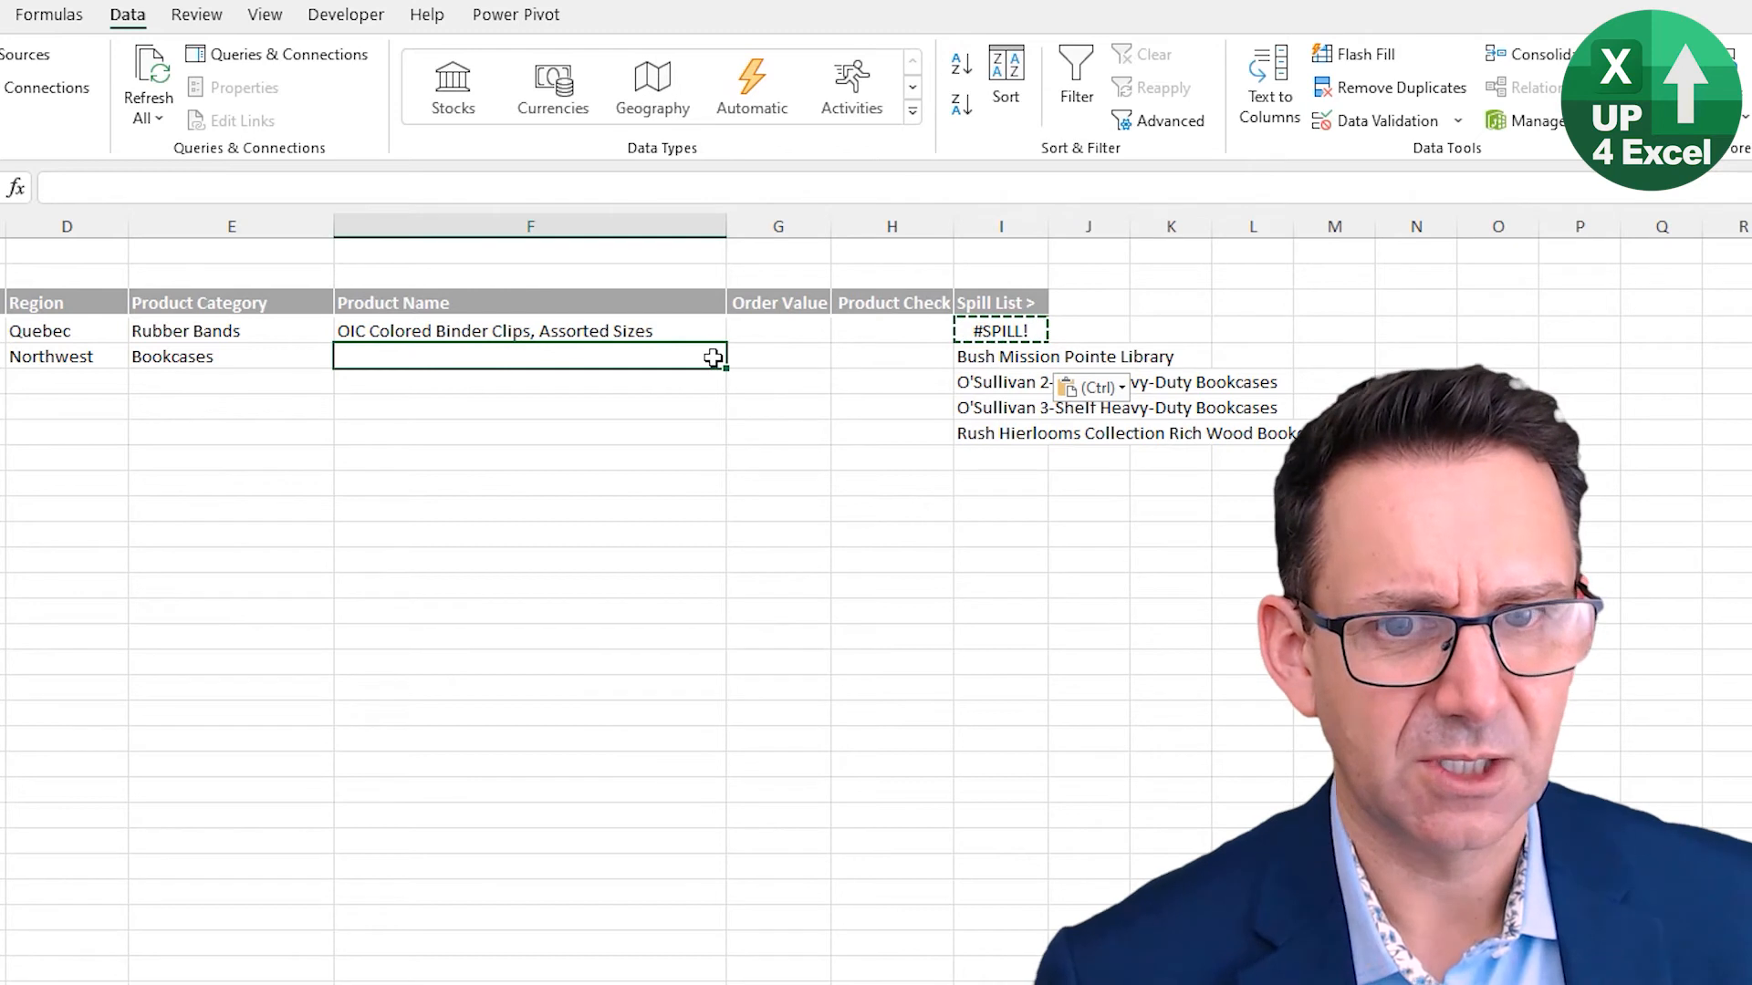
left_click(692, 329)
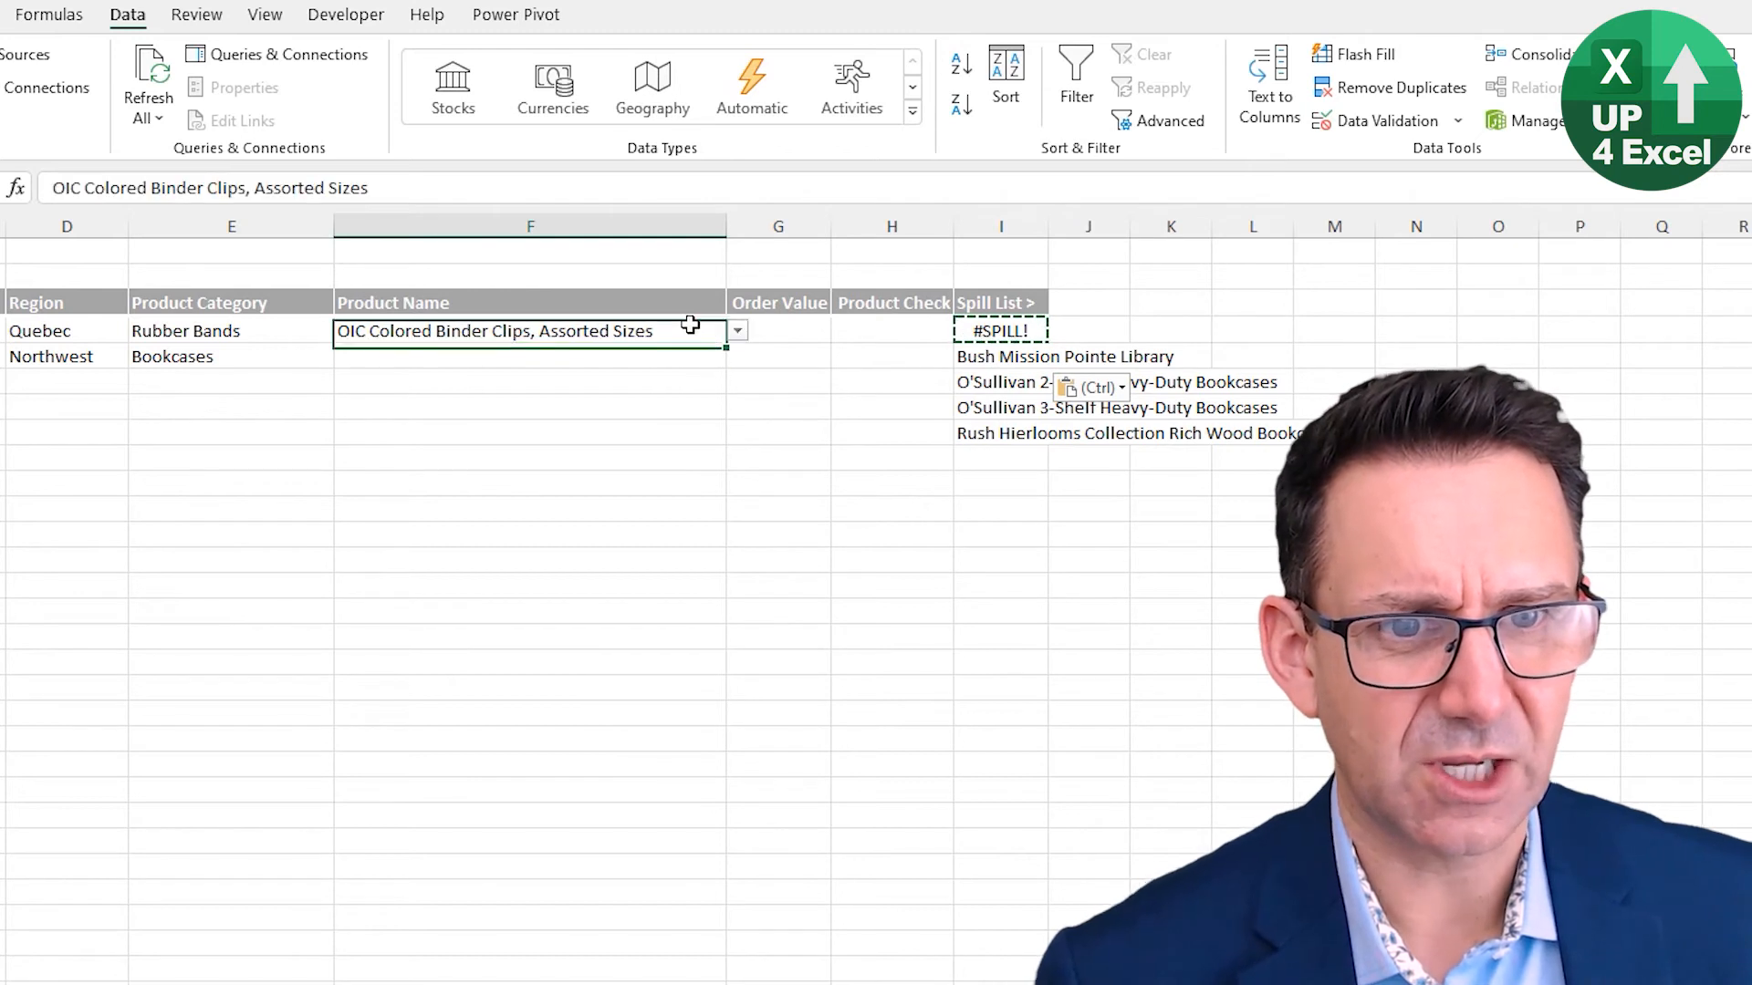
left_click(737, 333)
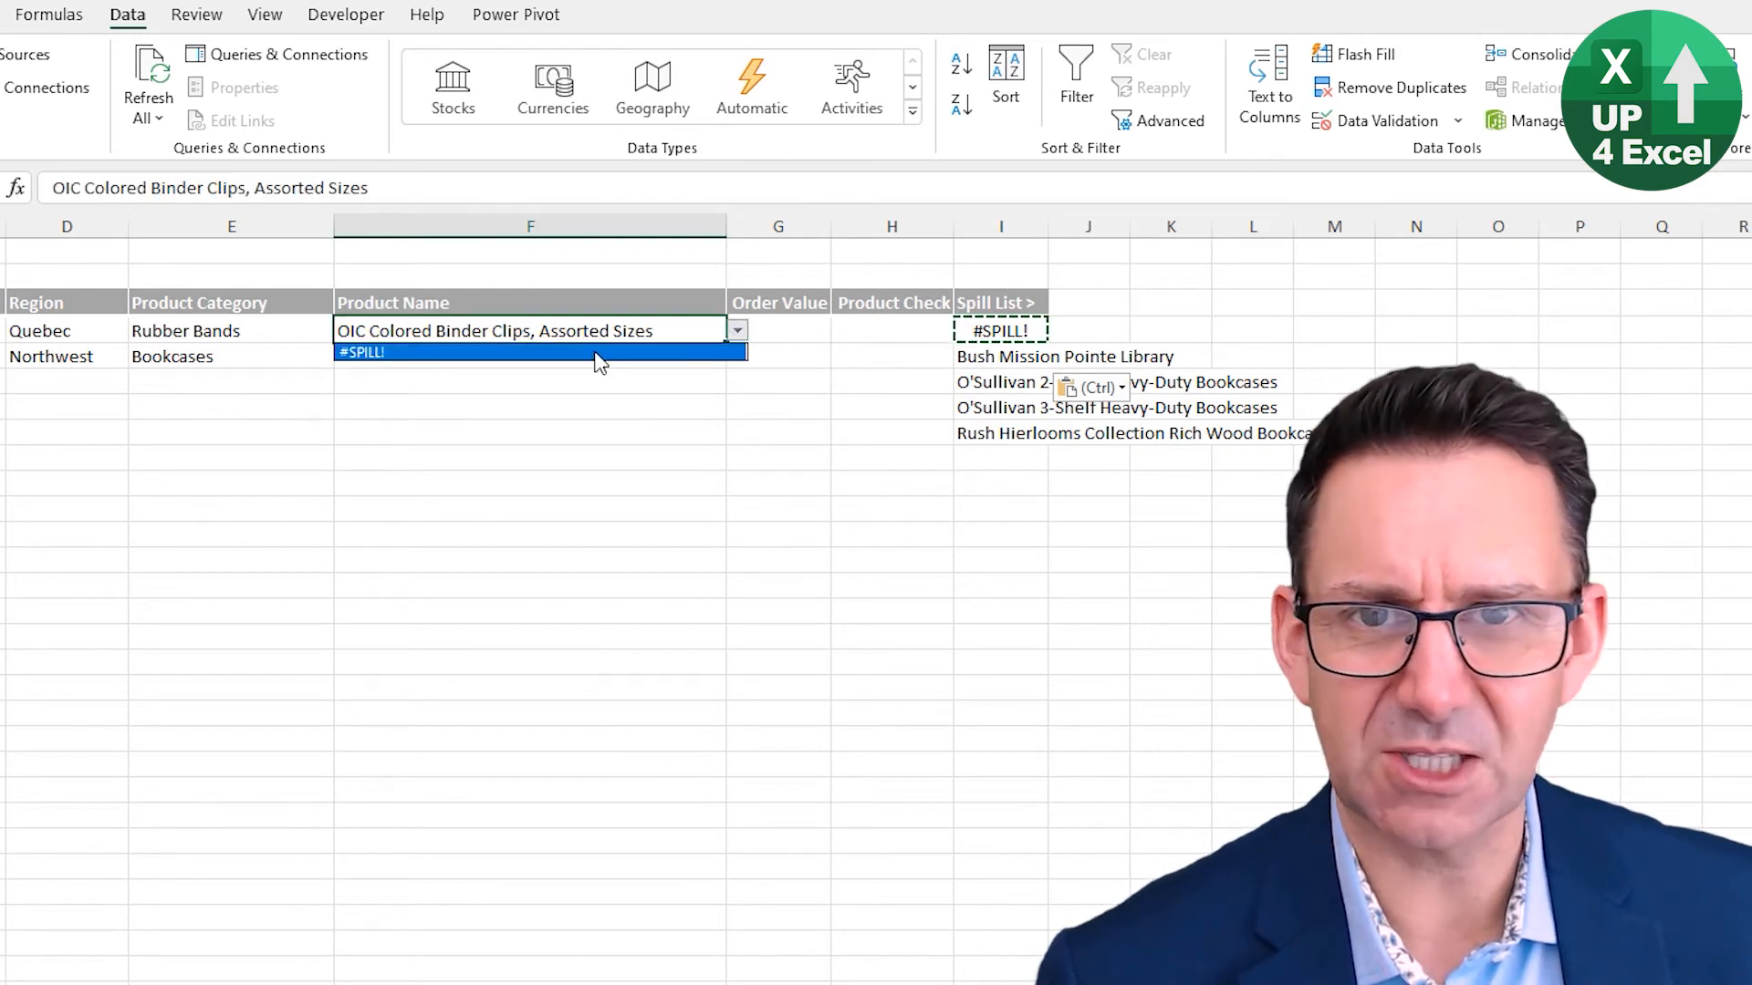
- Fill the I5 spill formula down to I13
left_click(1044, 356)
left_click(1049, 361)
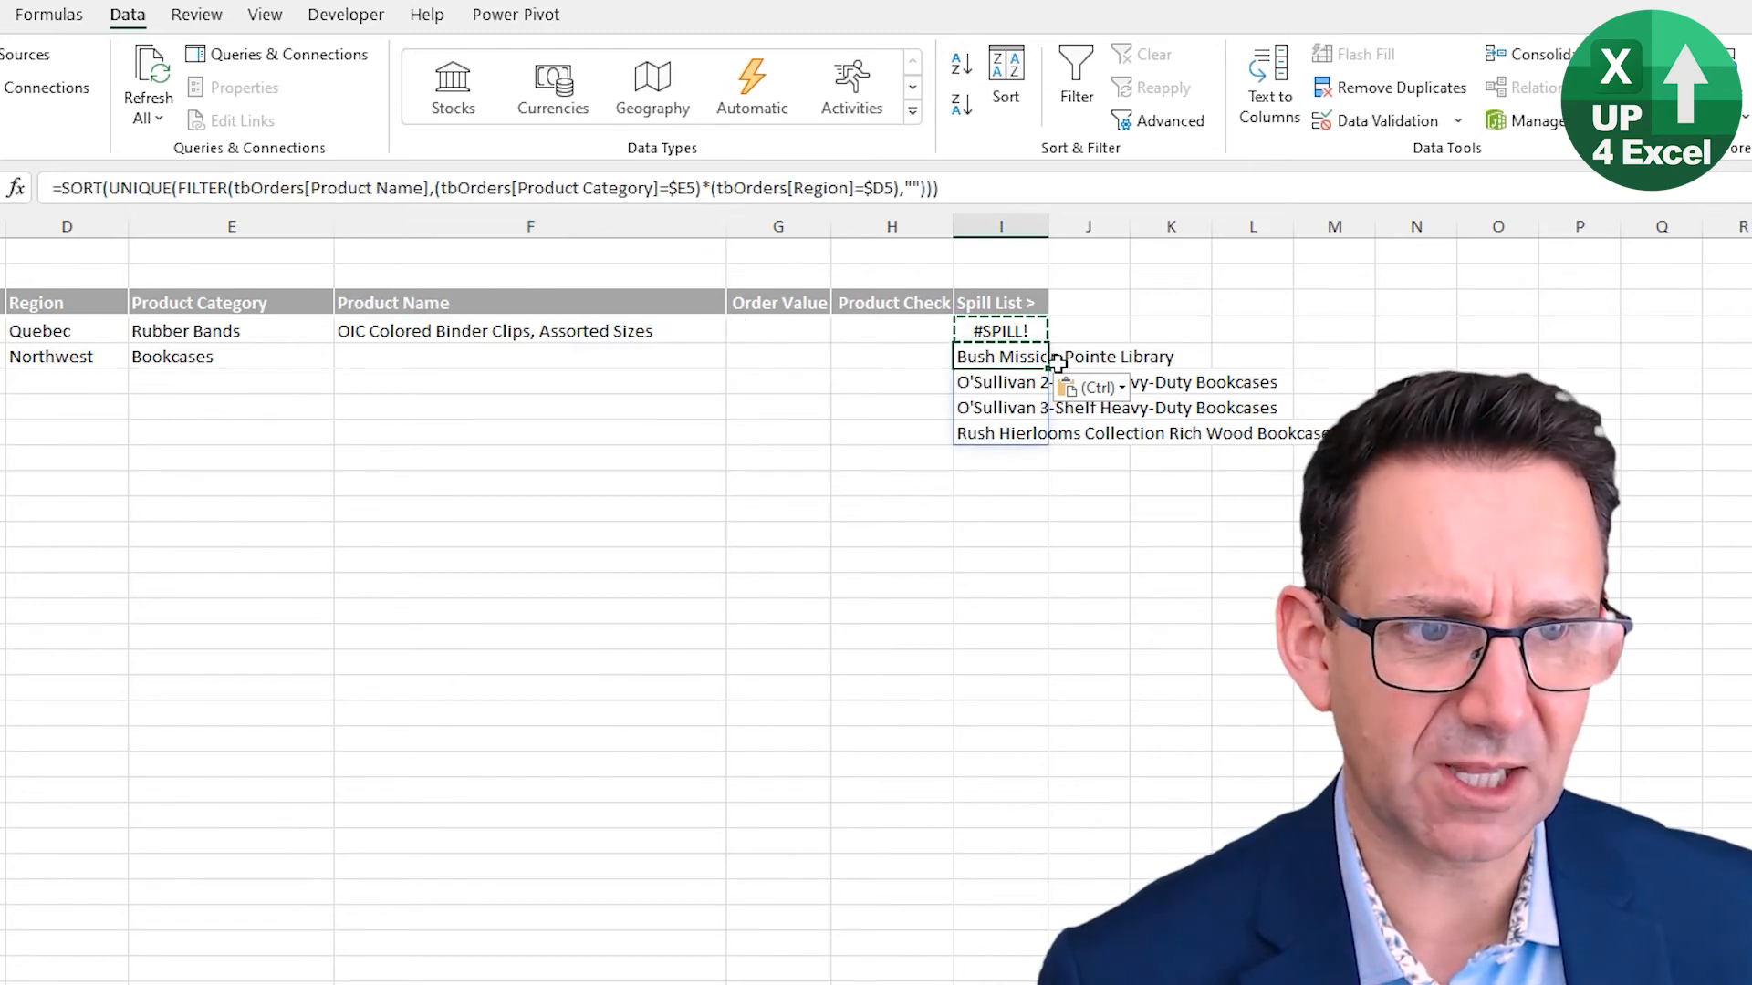
left_click_drag(1050, 368, 1047, 573)
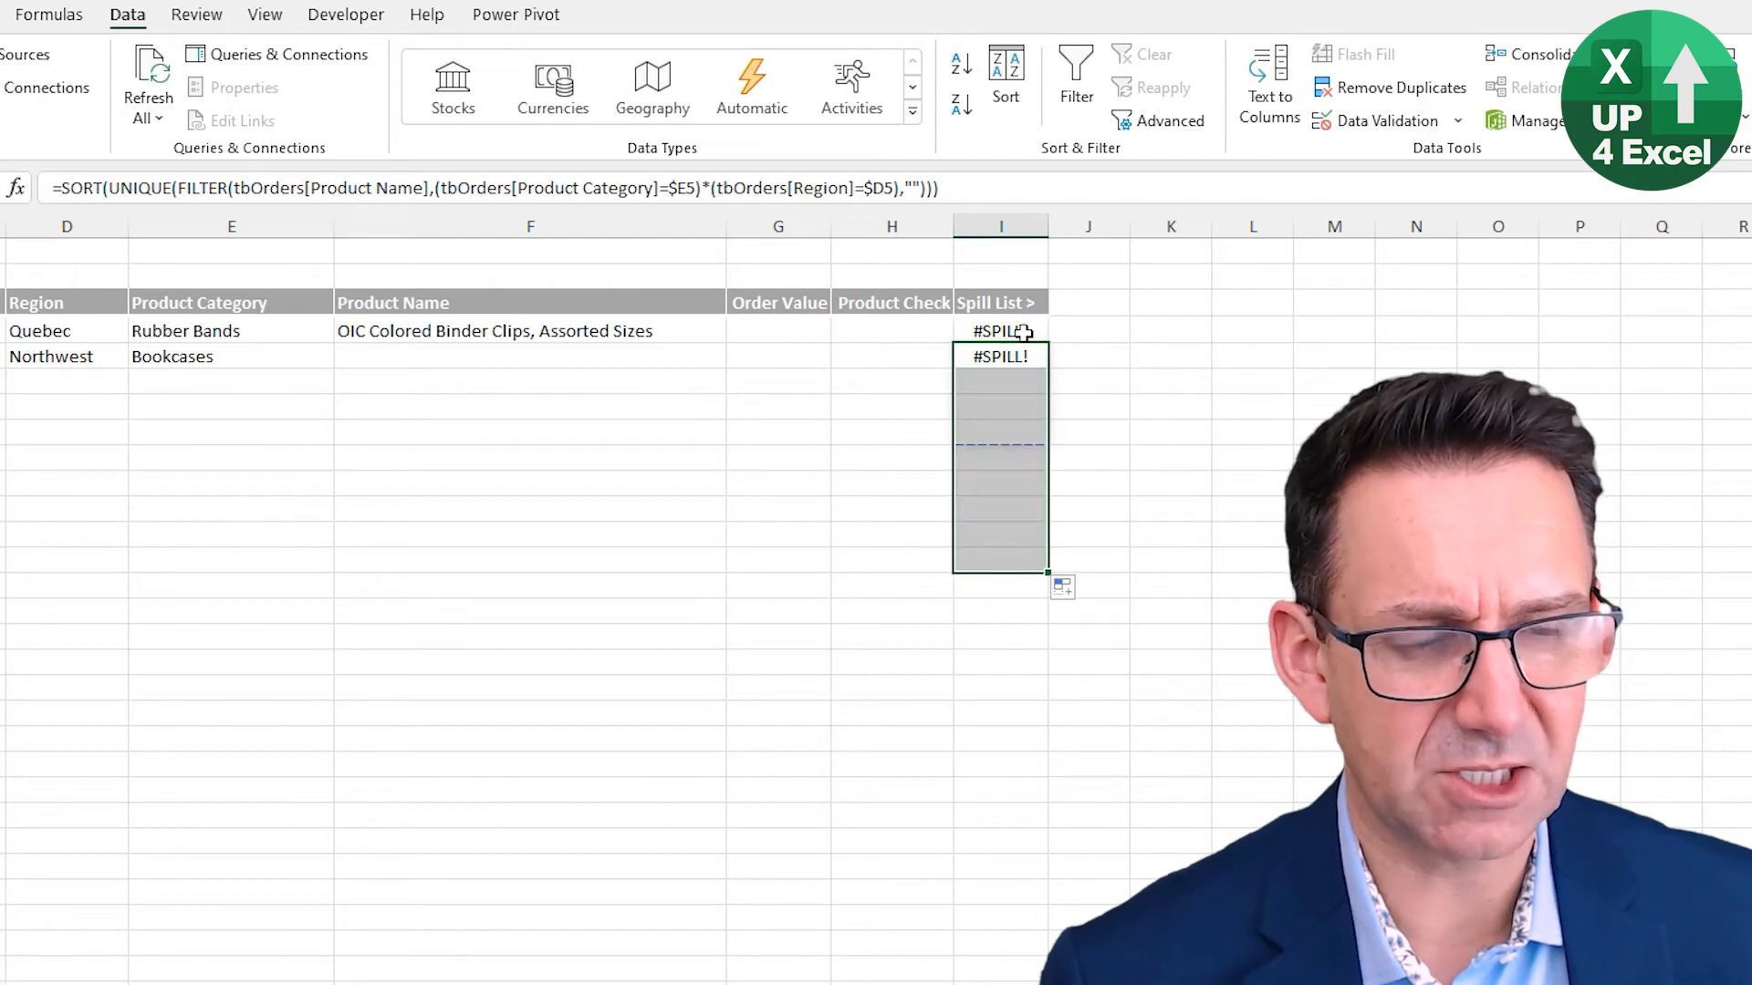
- Clear the test entries in row 5 from the Region column through the Spill List column
left_click(101, 357)
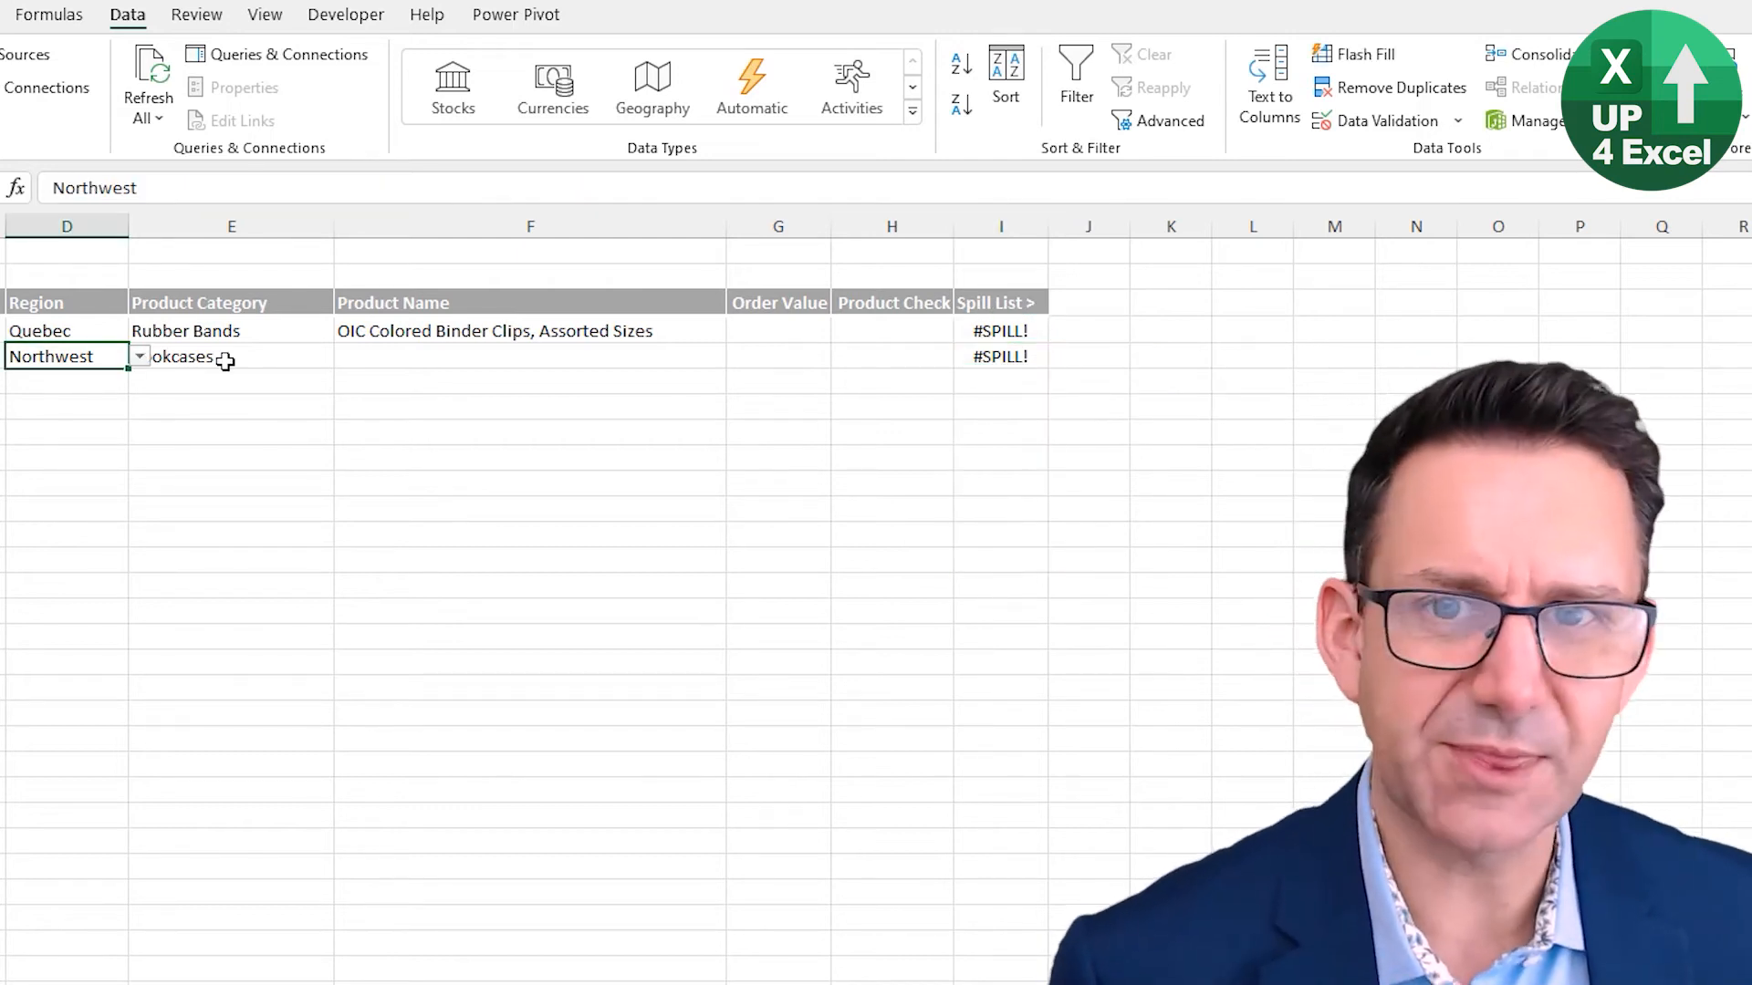
key("ctrl+shift+Right")
key("ctrl+shift+Right")
key("Delete")
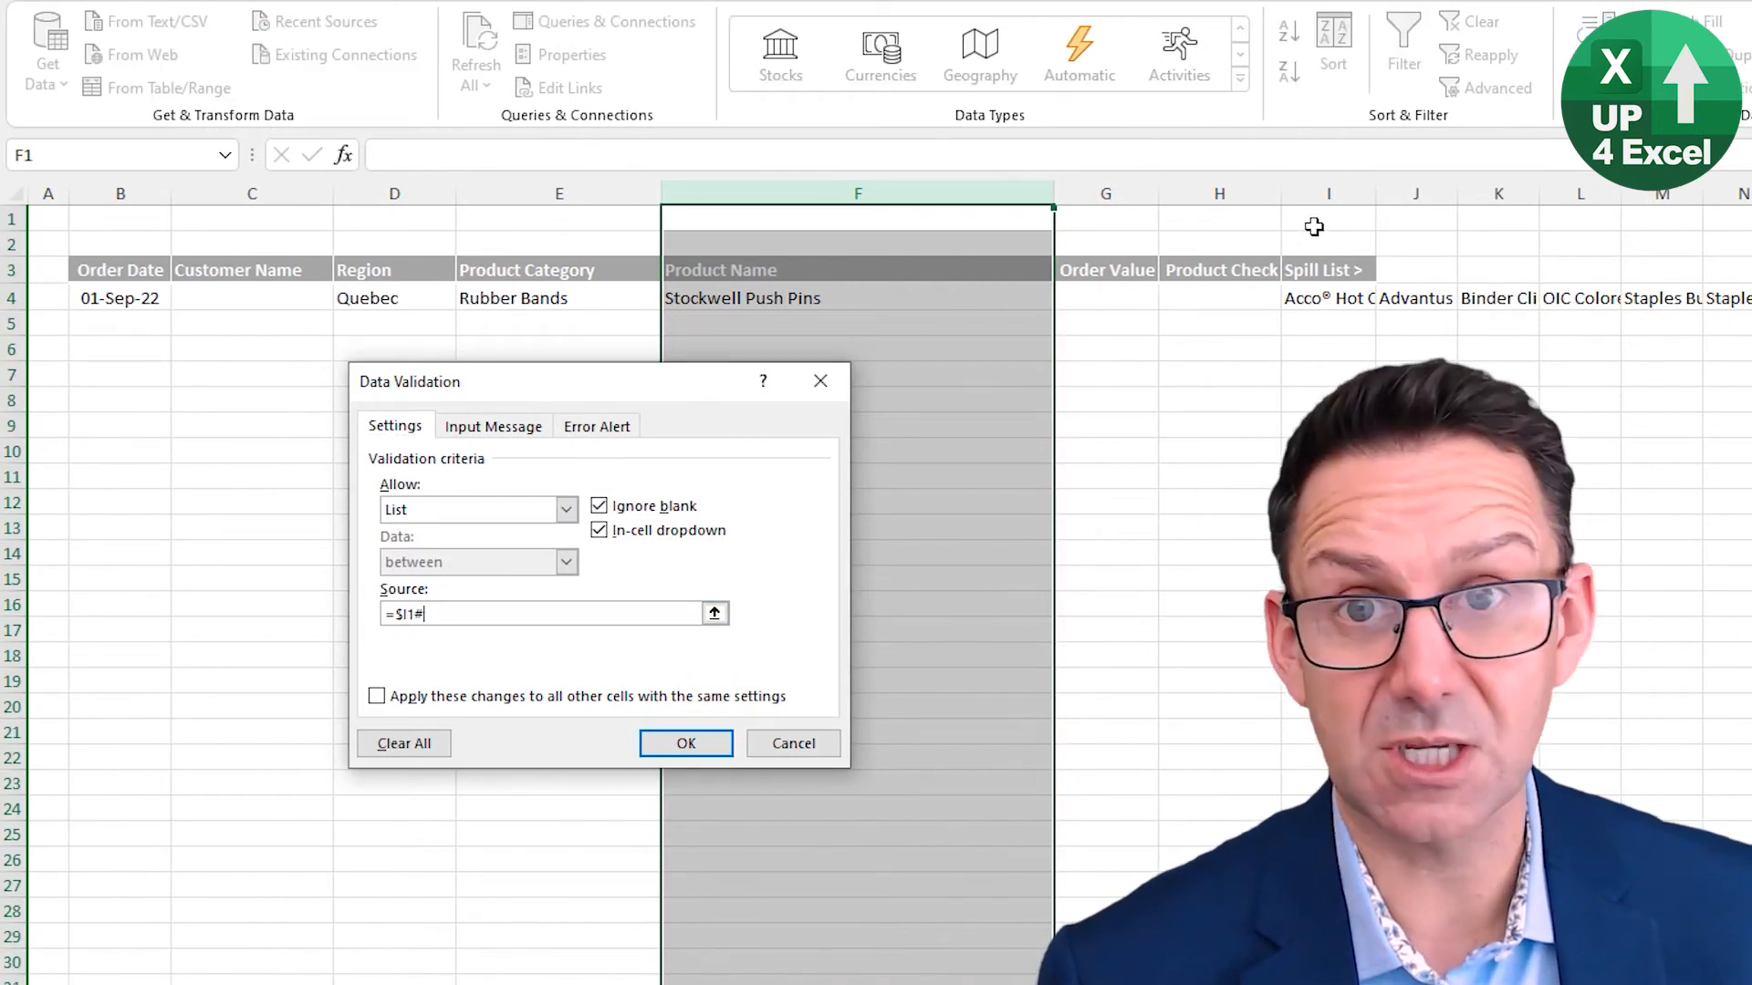
- Apply list data validation to all of column F with the source =$I1#
left_click(686, 742)
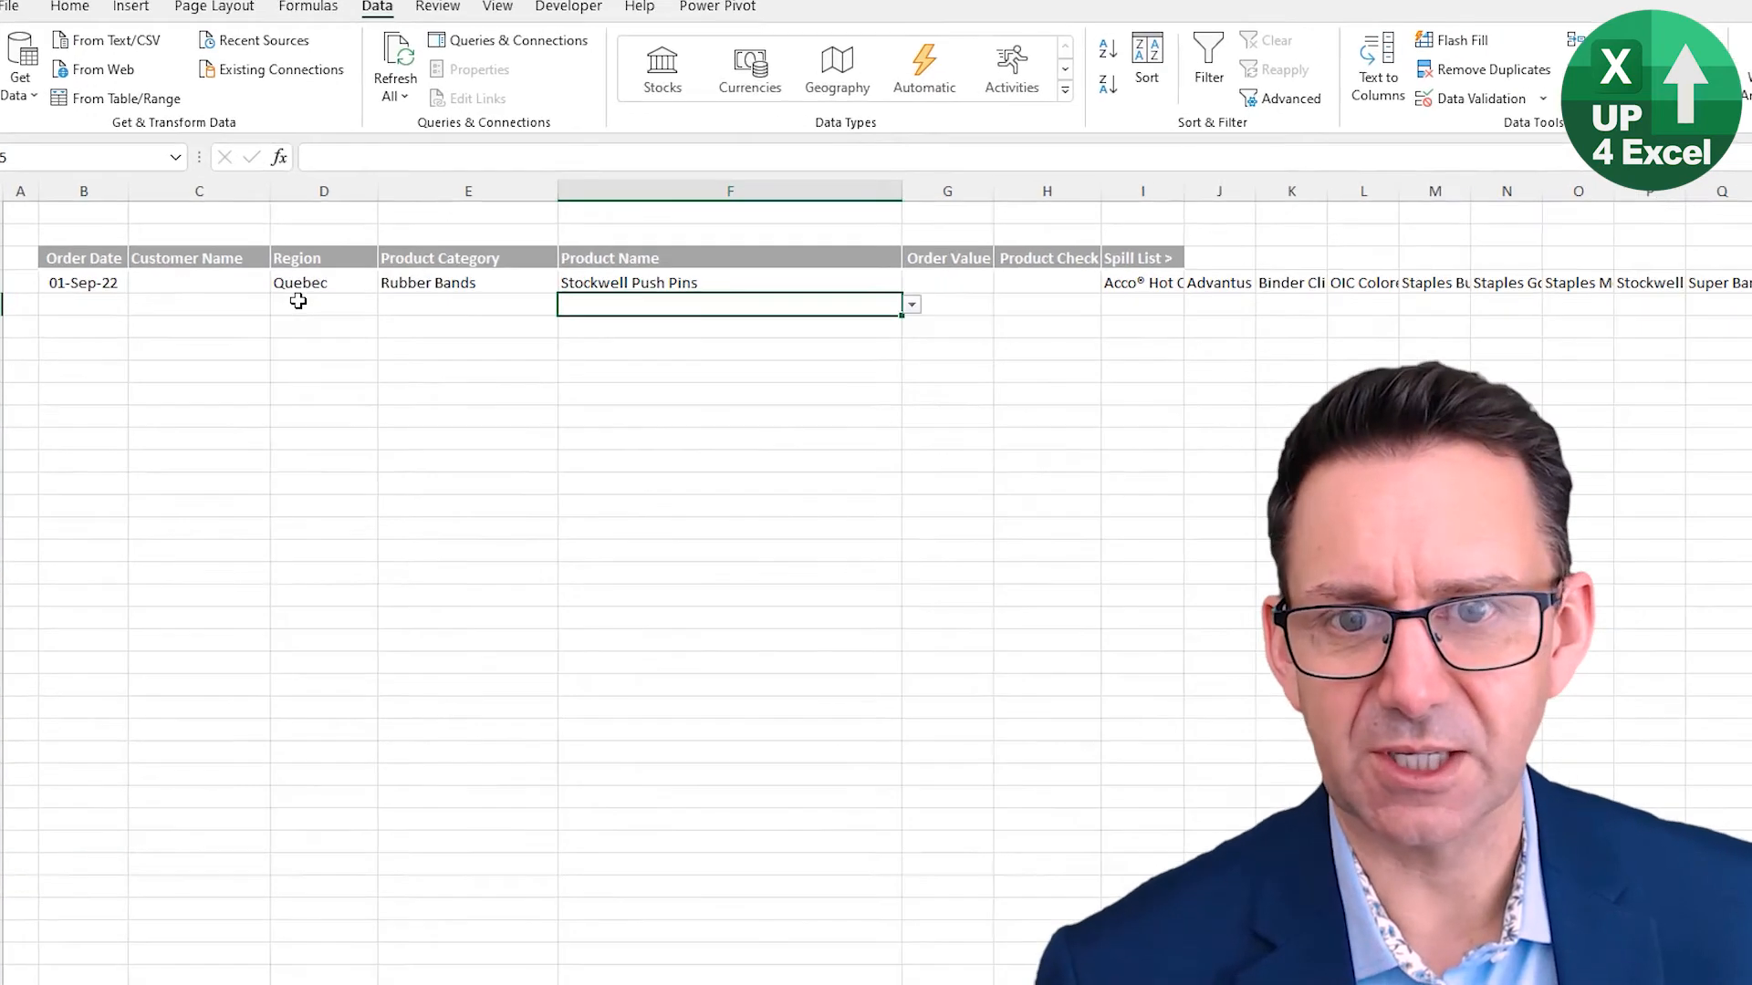
- Set the region in D5 to West and the product category in E5 to Chairs & Chairmats
left_click(297, 286)
left_click(371, 285)
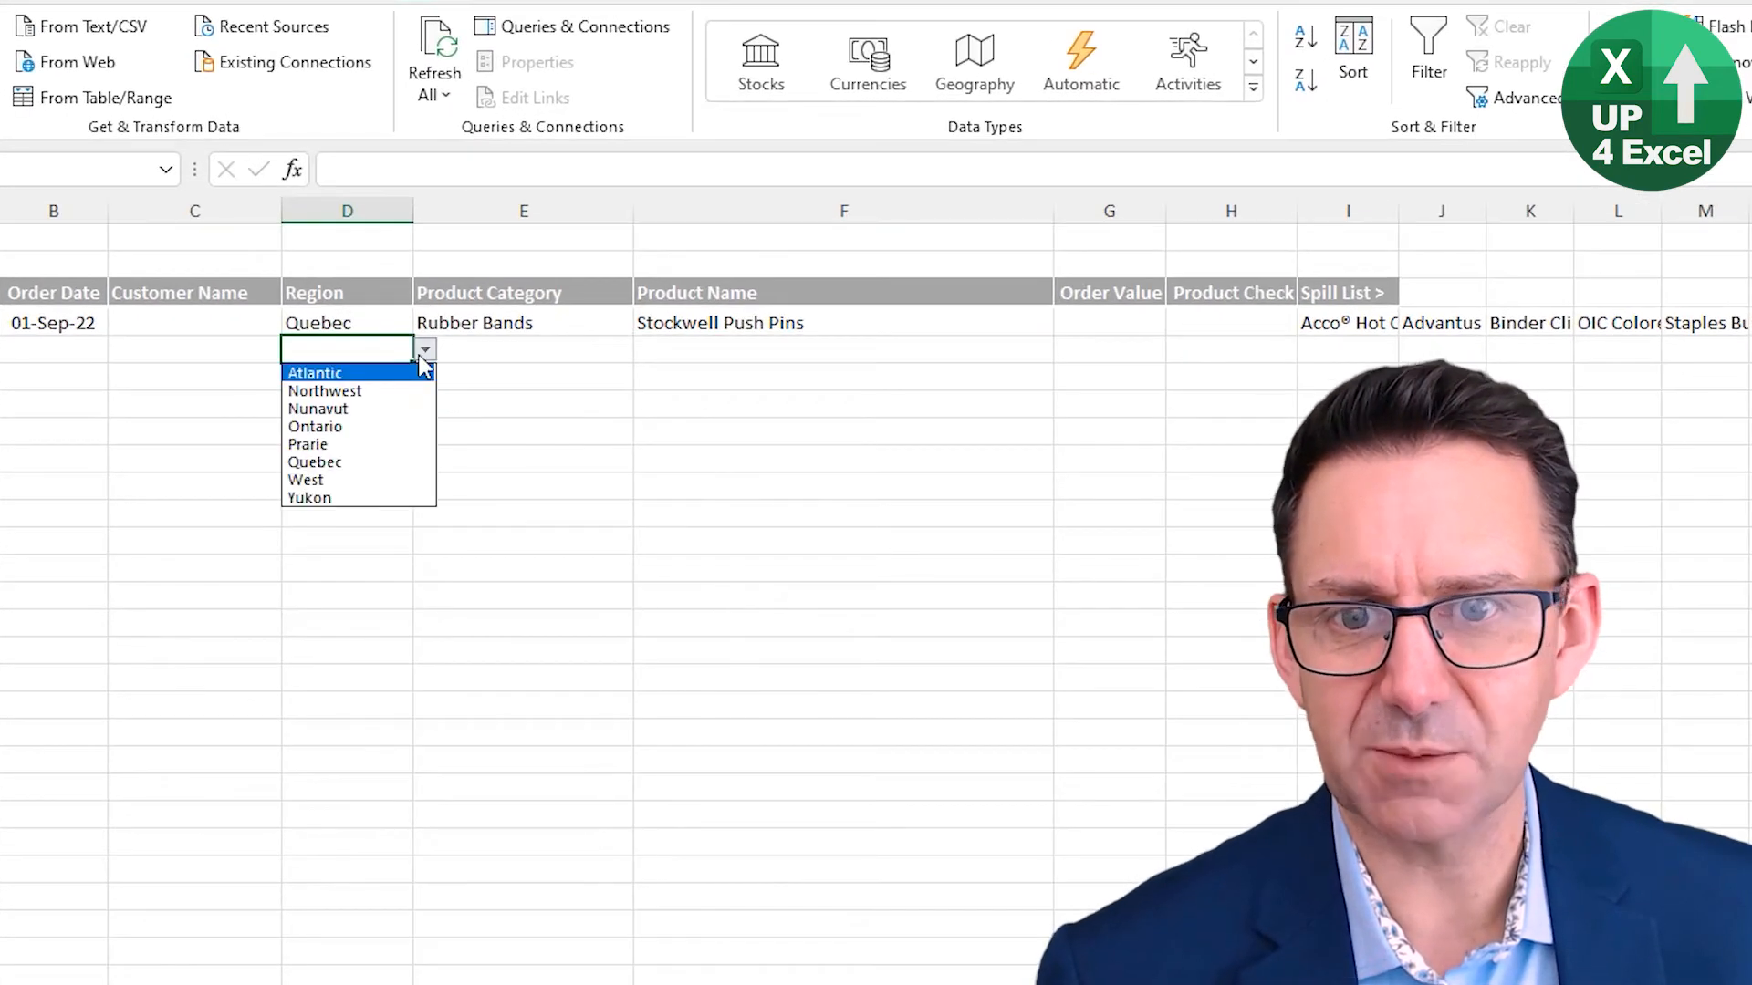
left_click(357, 480)
left_click(615, 349)
left_click(645, 350)
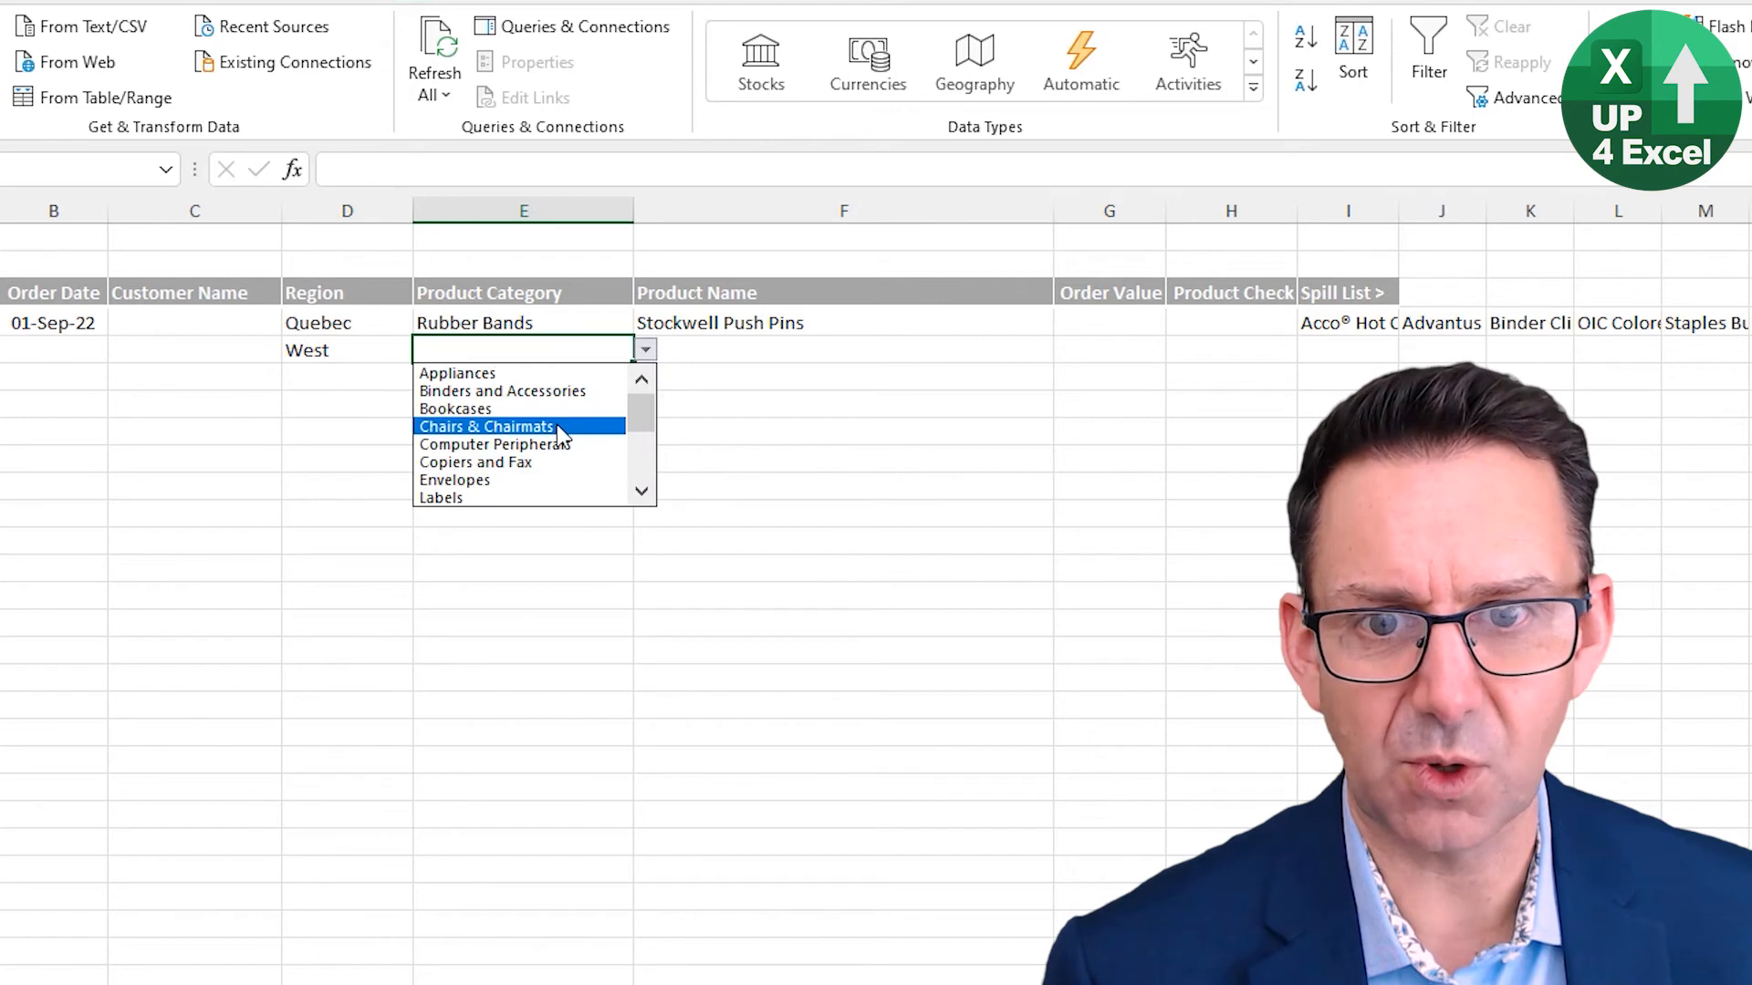
left_click(614, 407)
- Choose Novimex Swivel Fabric Task Chair as the product name in F5
left_click(981, 349)
left_click(1066, 349)
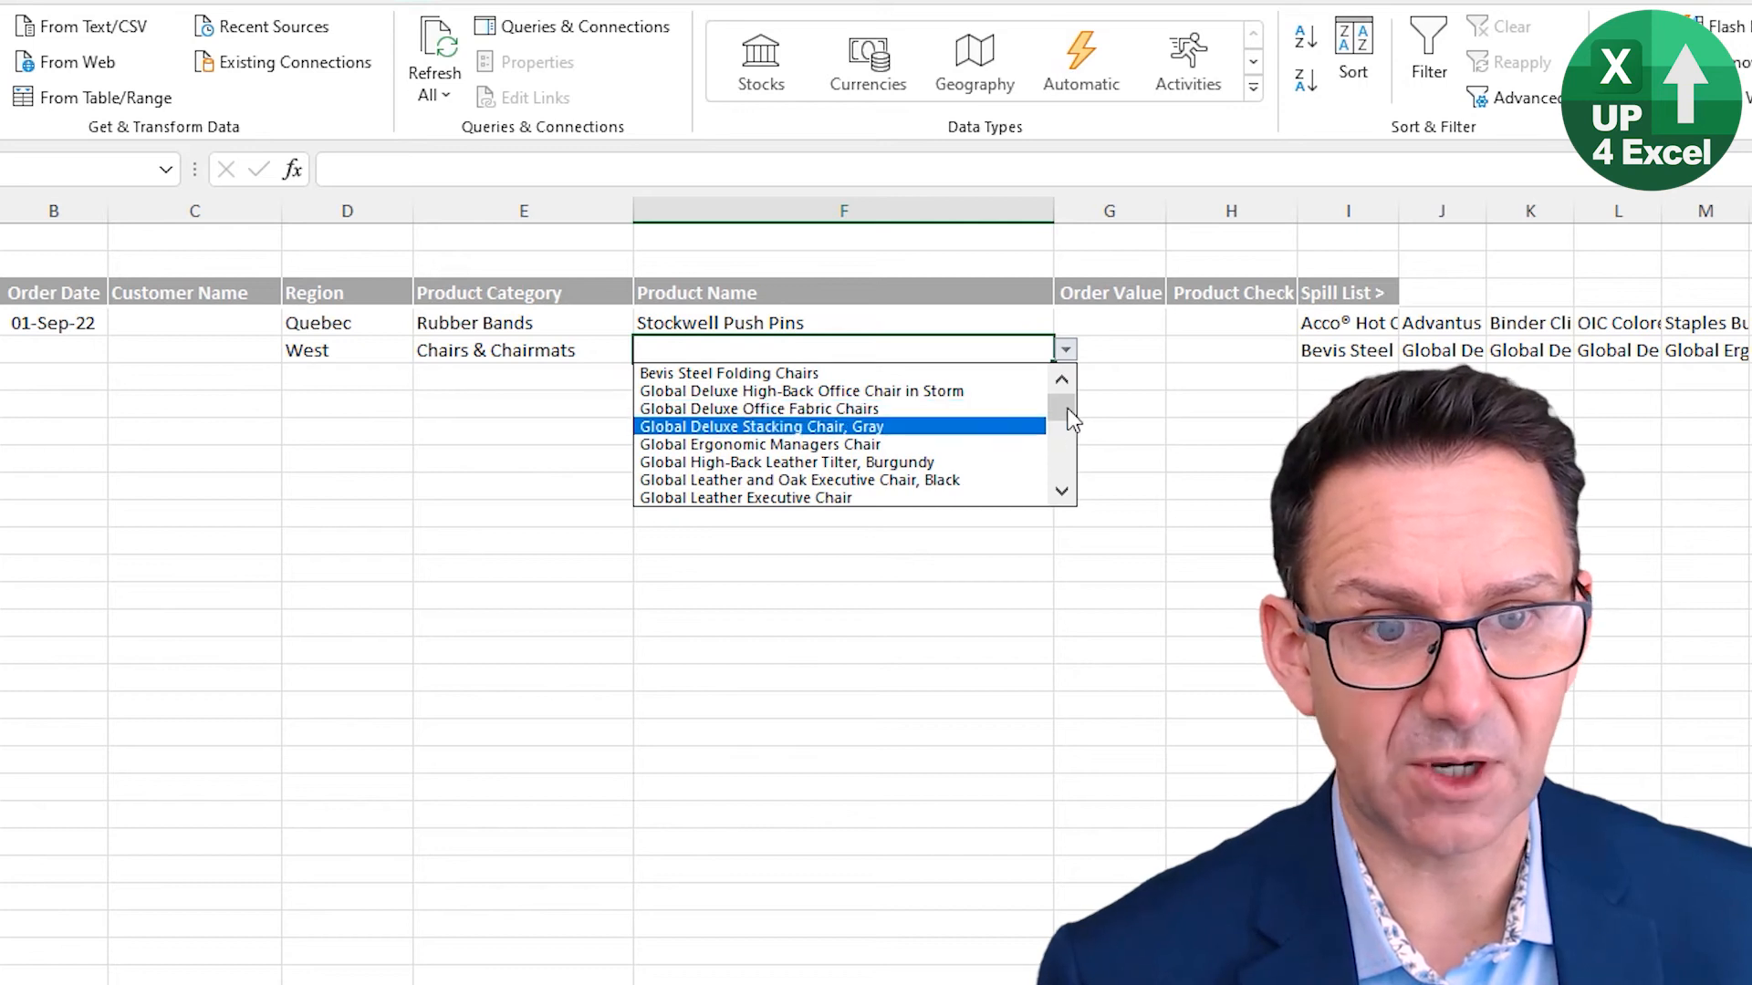
scroll(949, 429, "down", 5)
left_click(873, 425)
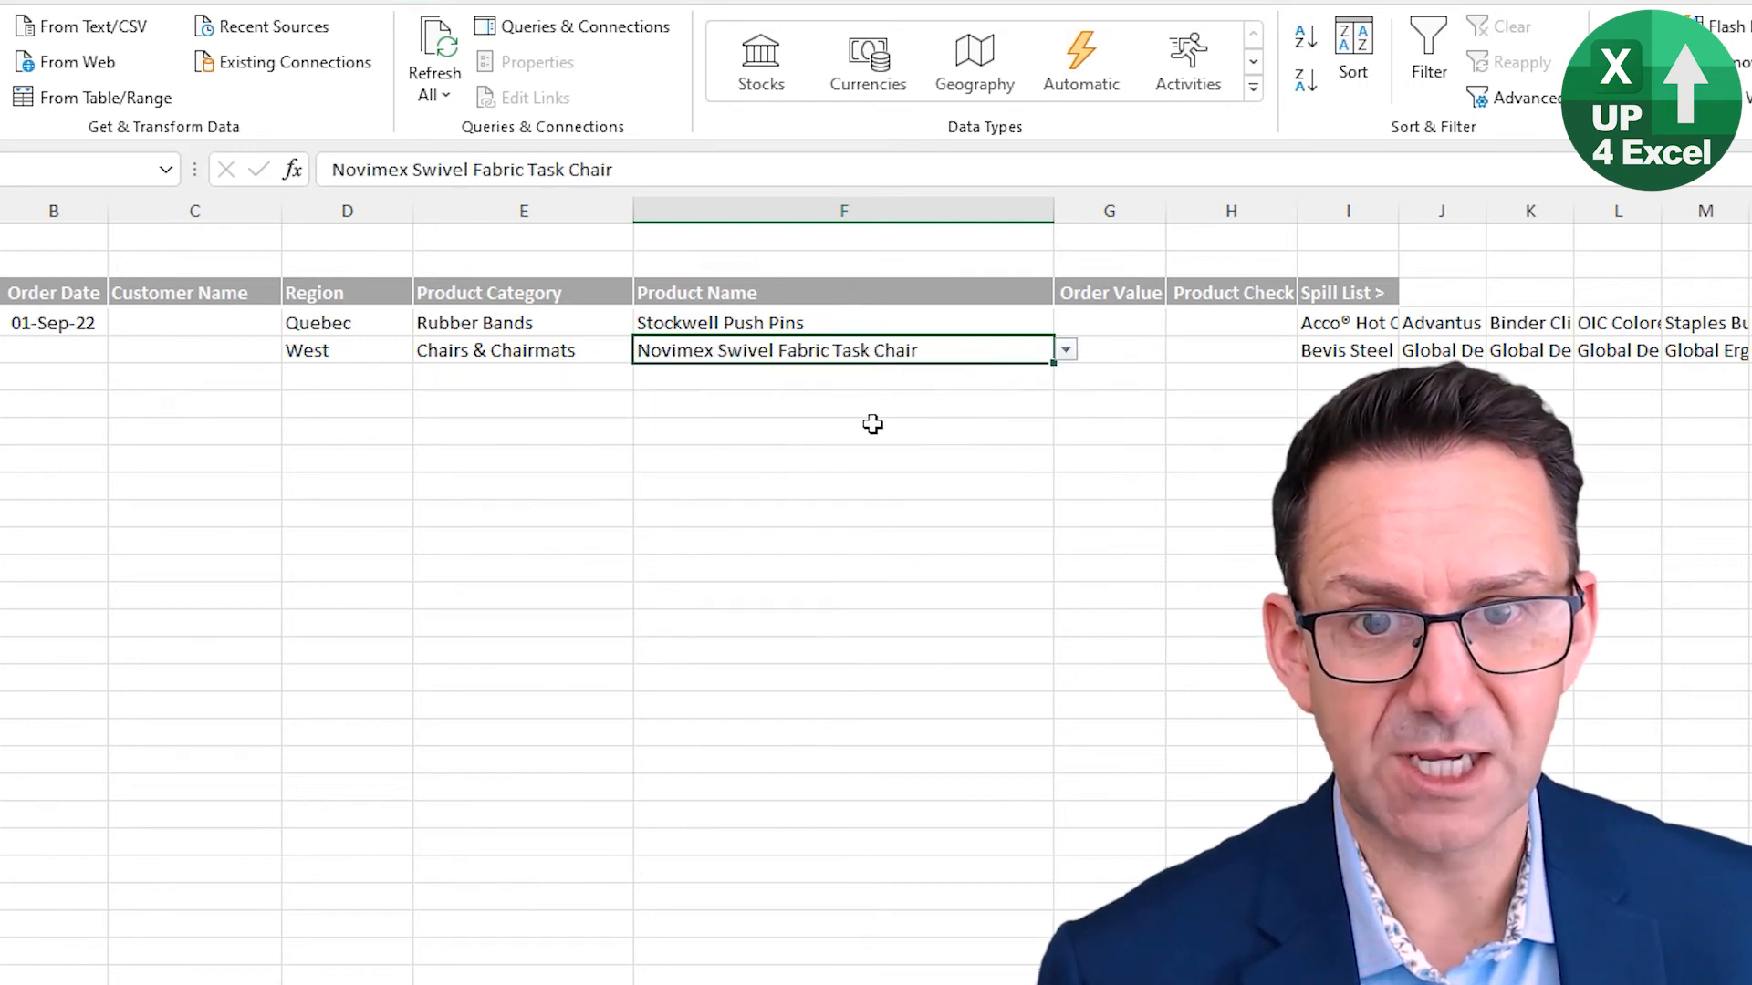
left_click(547, 354)
left_click(813, 347)
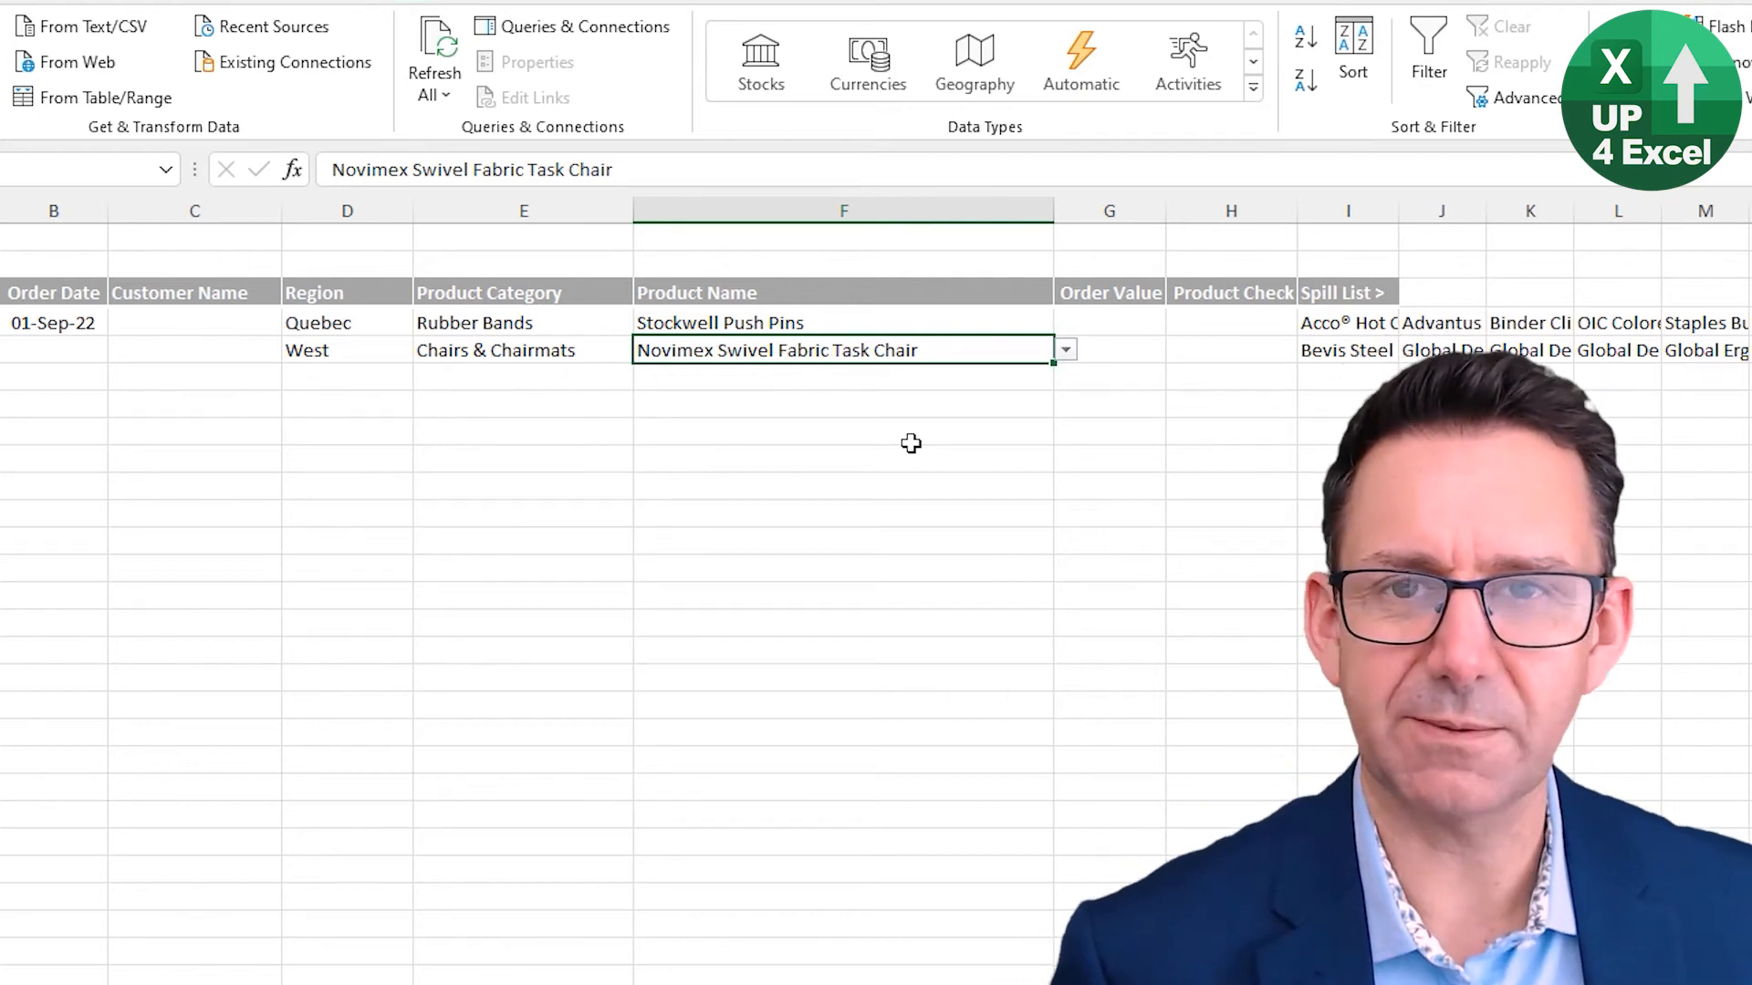
key("Right")
key("Up")
key("Left")
key("Left")
key("Left")
key("Left")
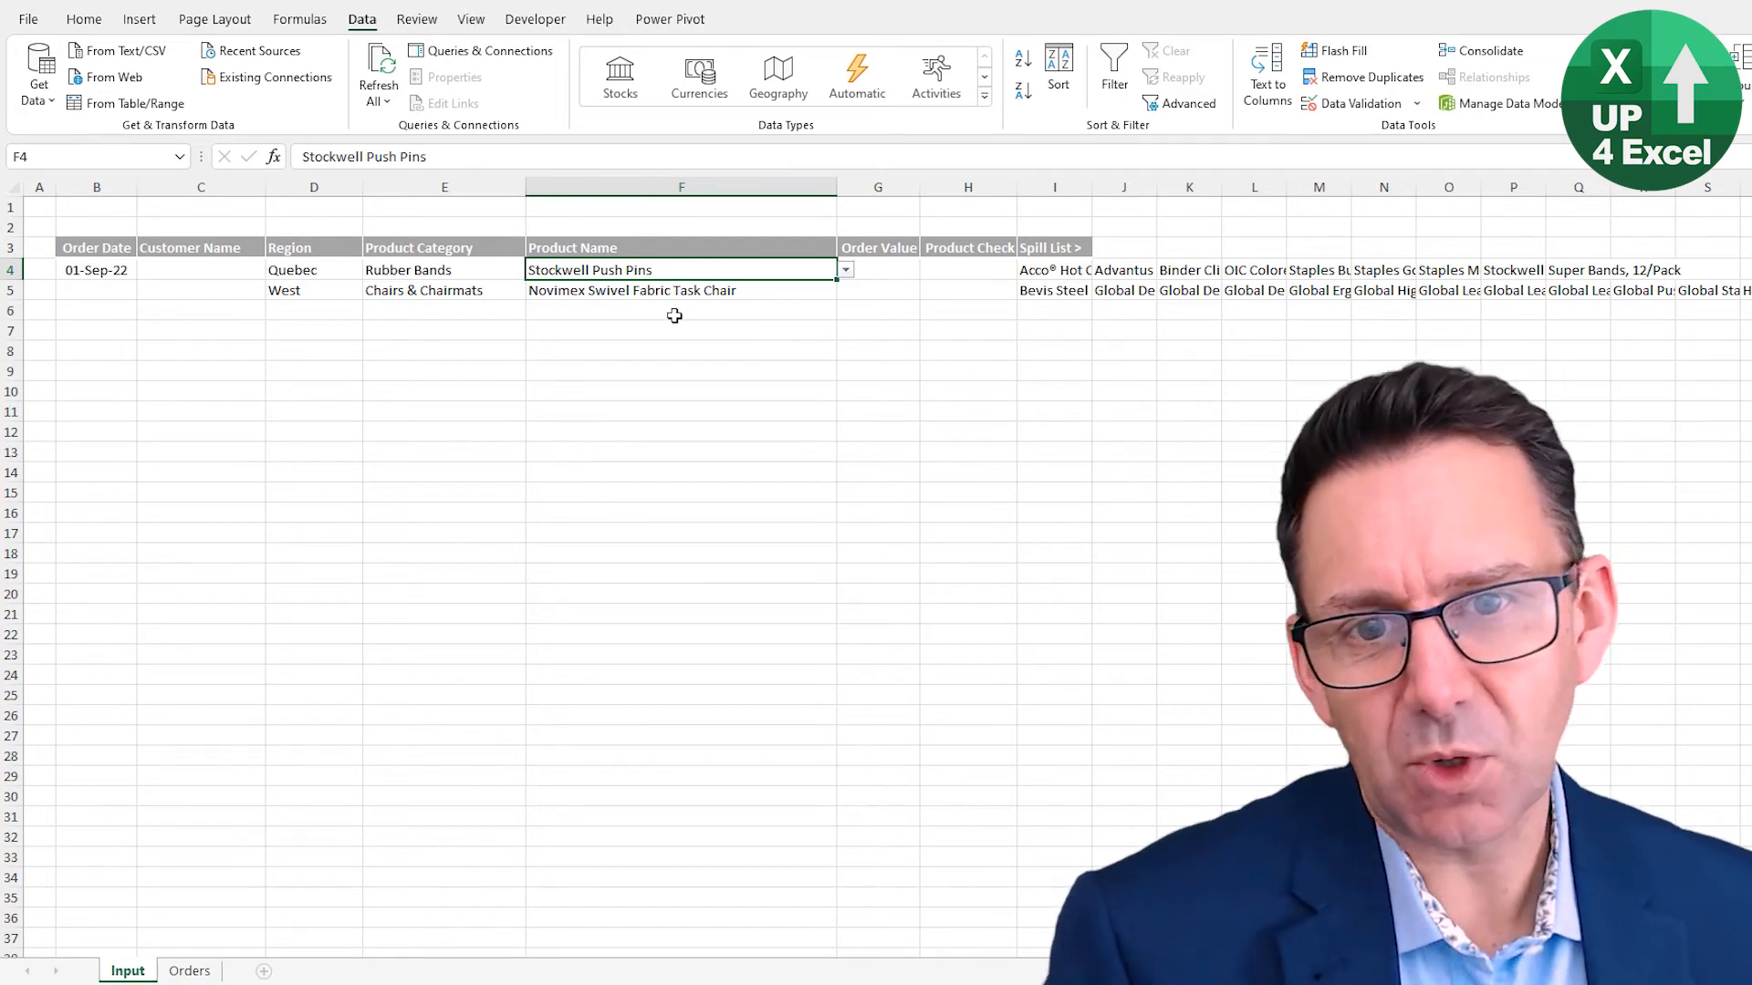
- Change the product category in E4 to Office Machines
left_click(444, 274)
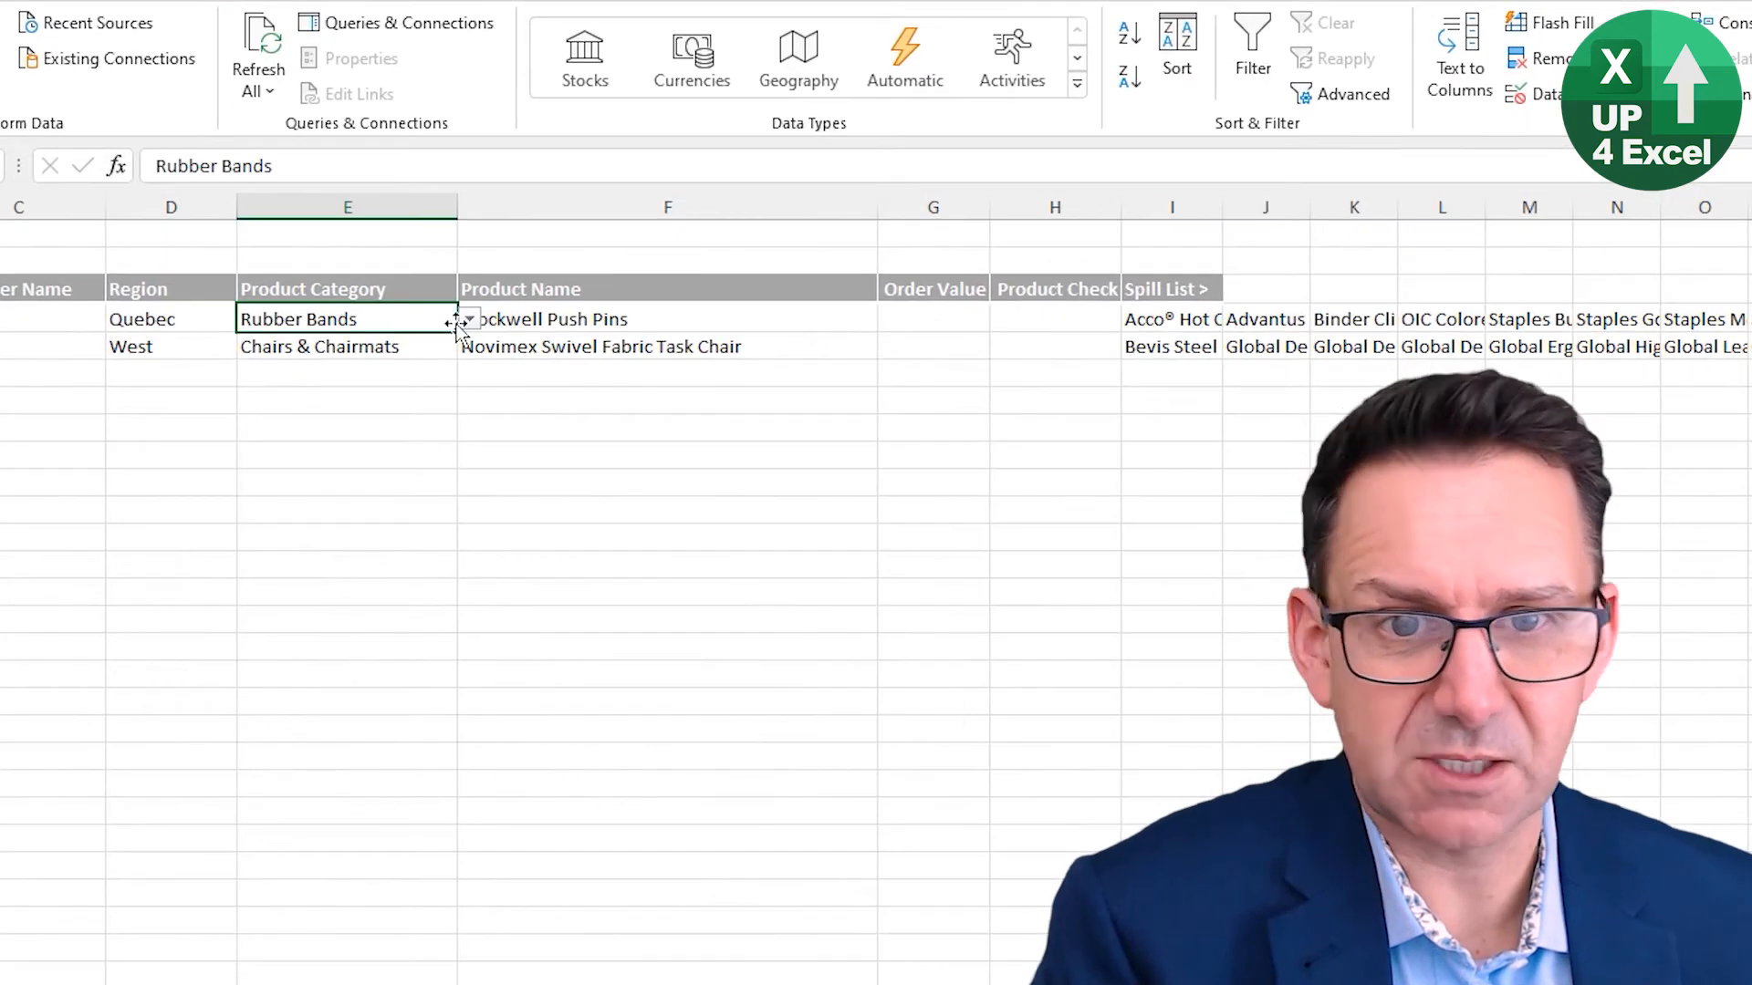
left_click(469, 319)
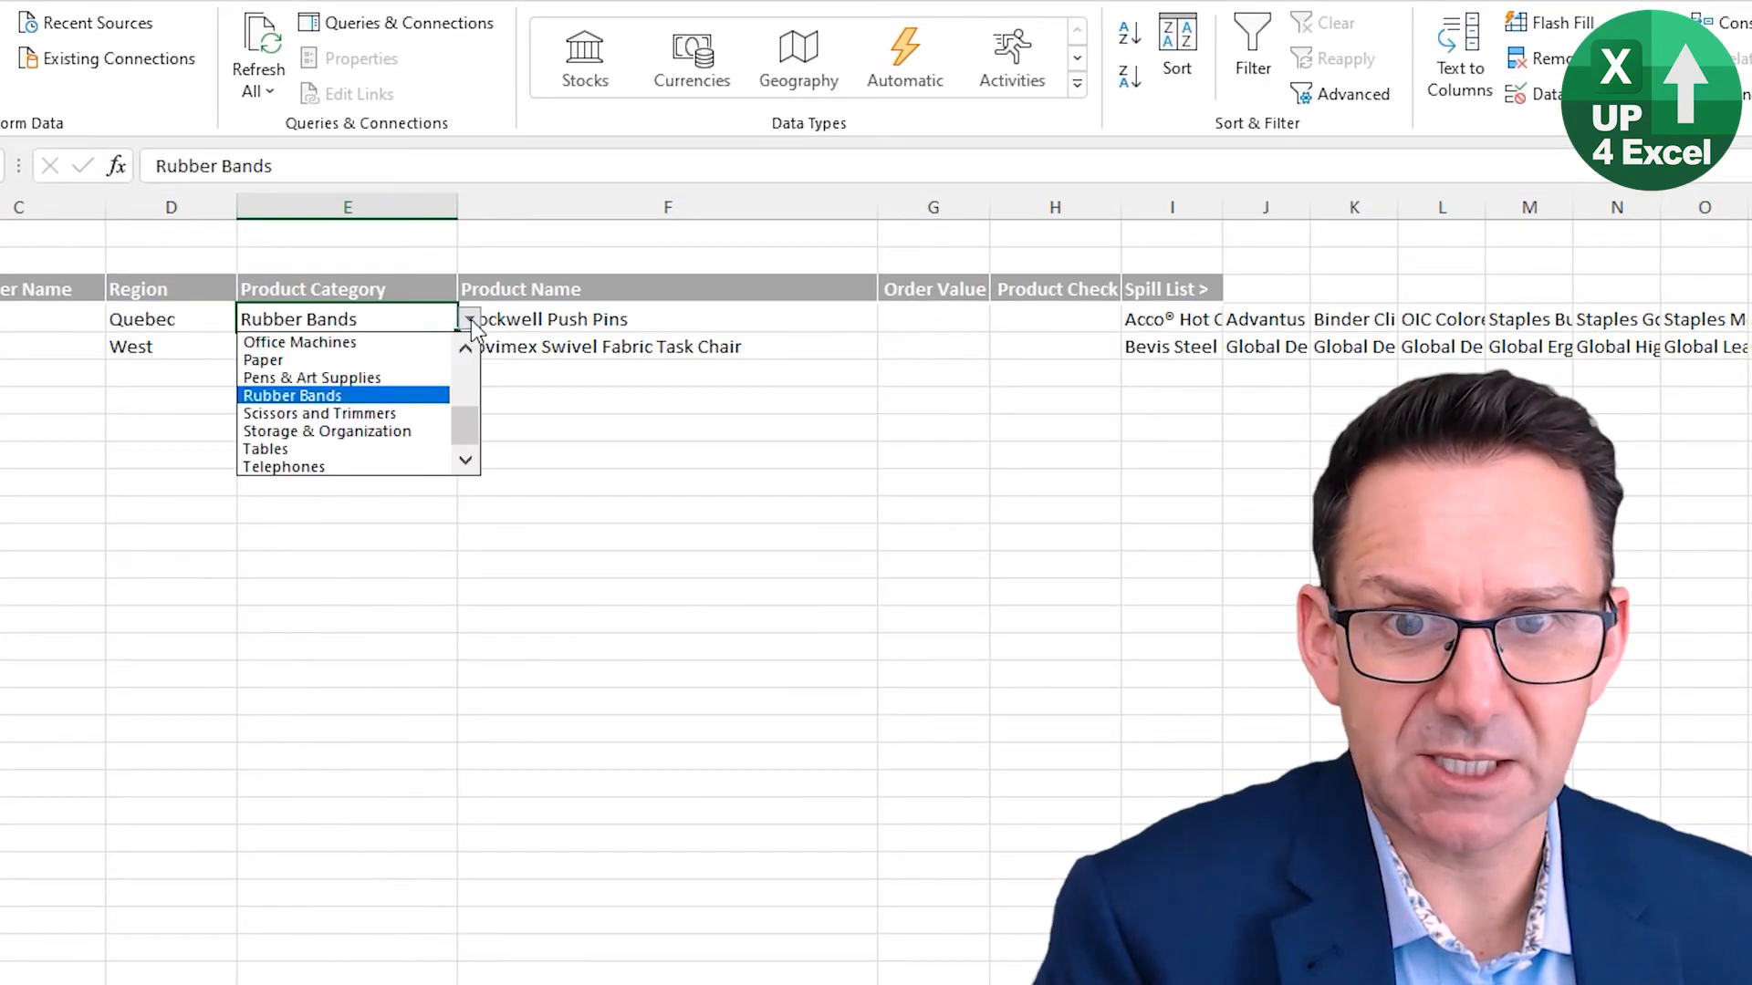
left_click(390, 351)
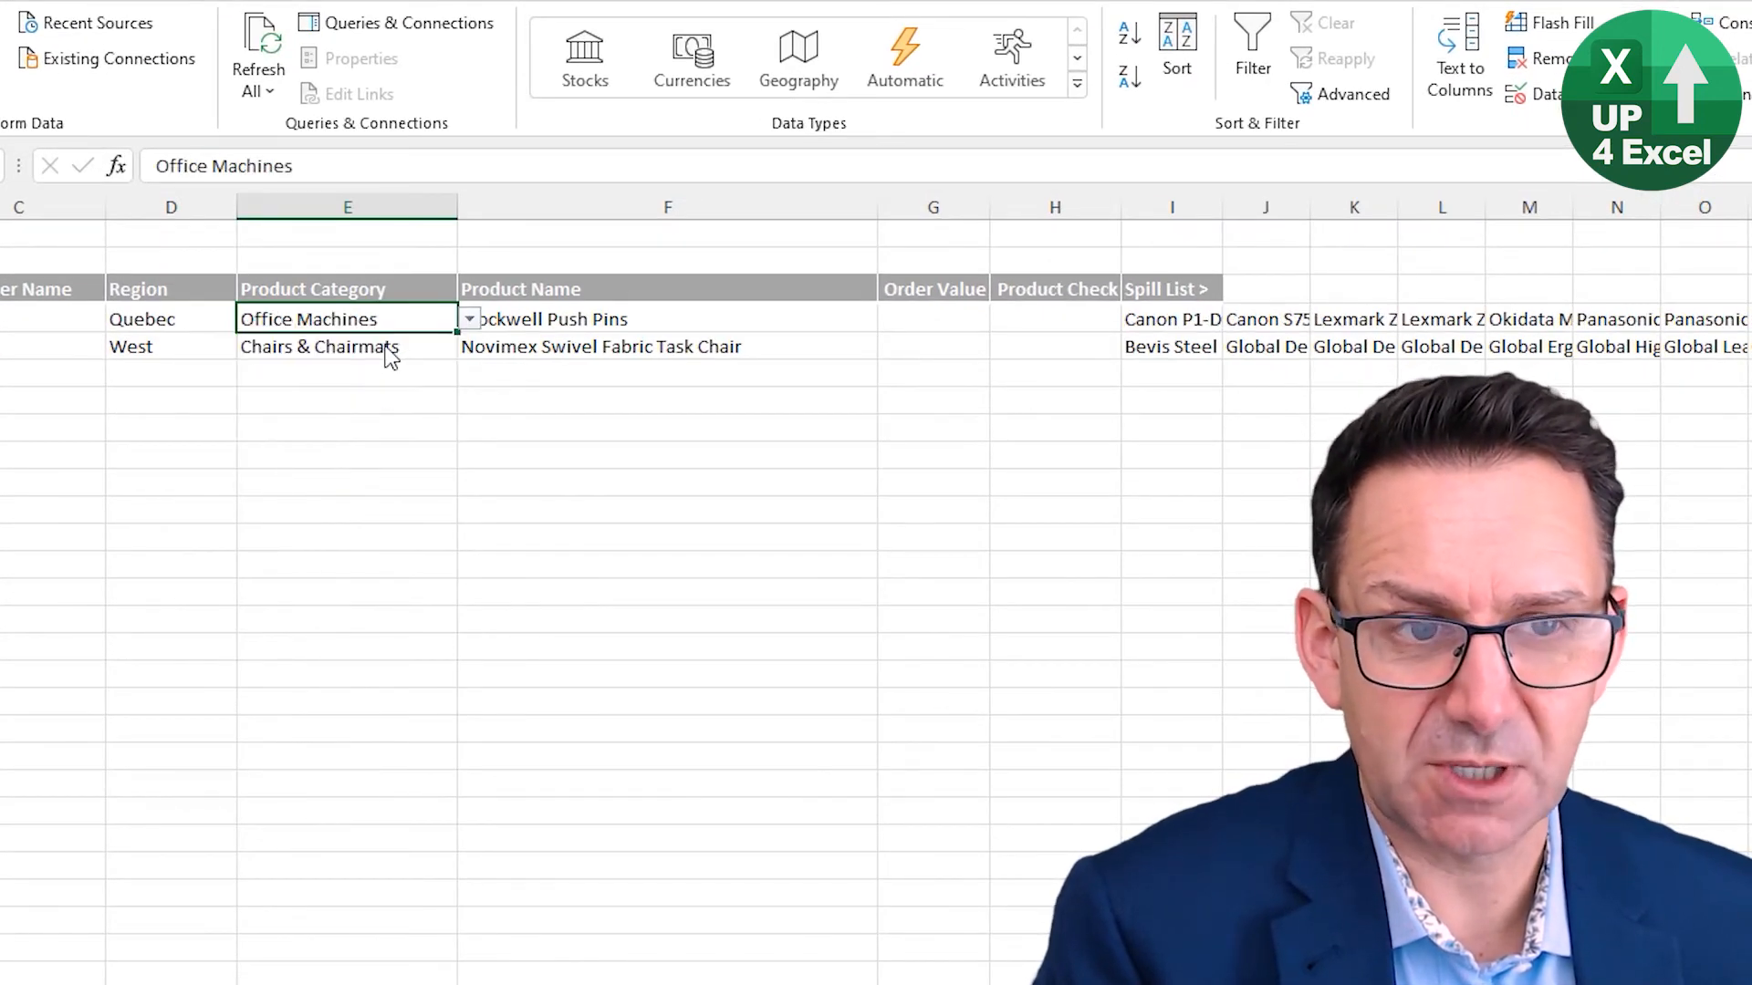
- Choose Okidata ML184 Turbo Dot Matrix Printers as the product name in F4
left_click(607, 321)
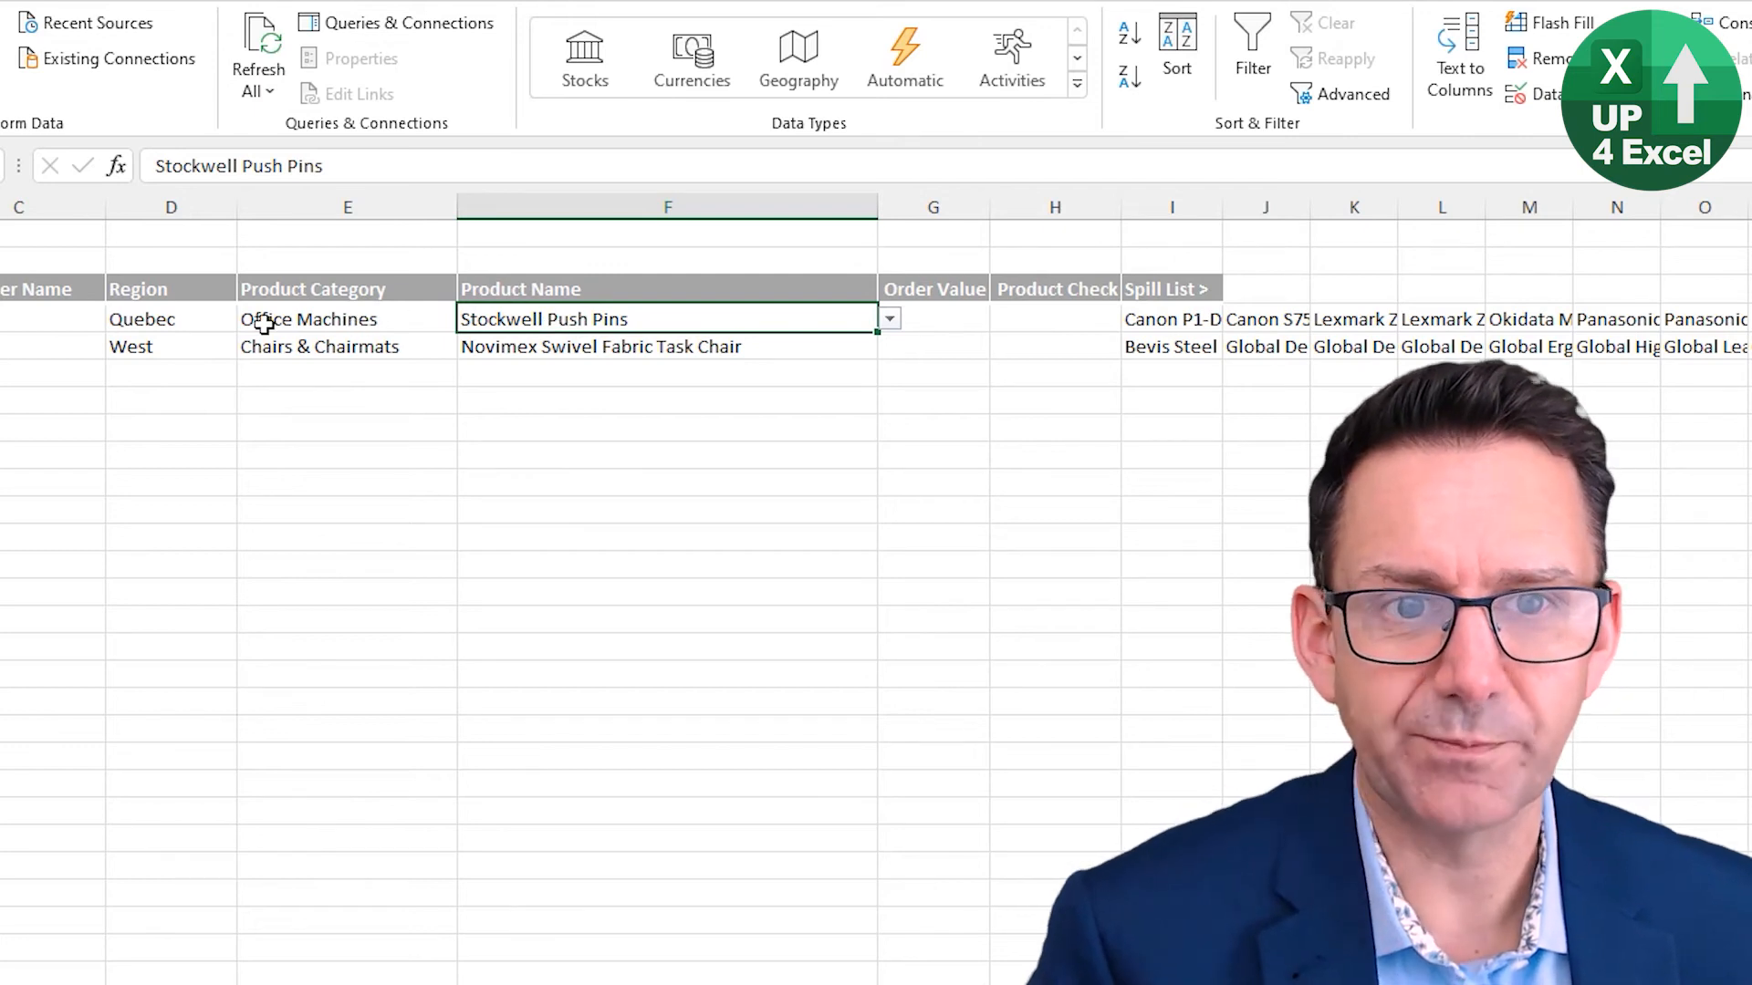
left_click(890, 321)
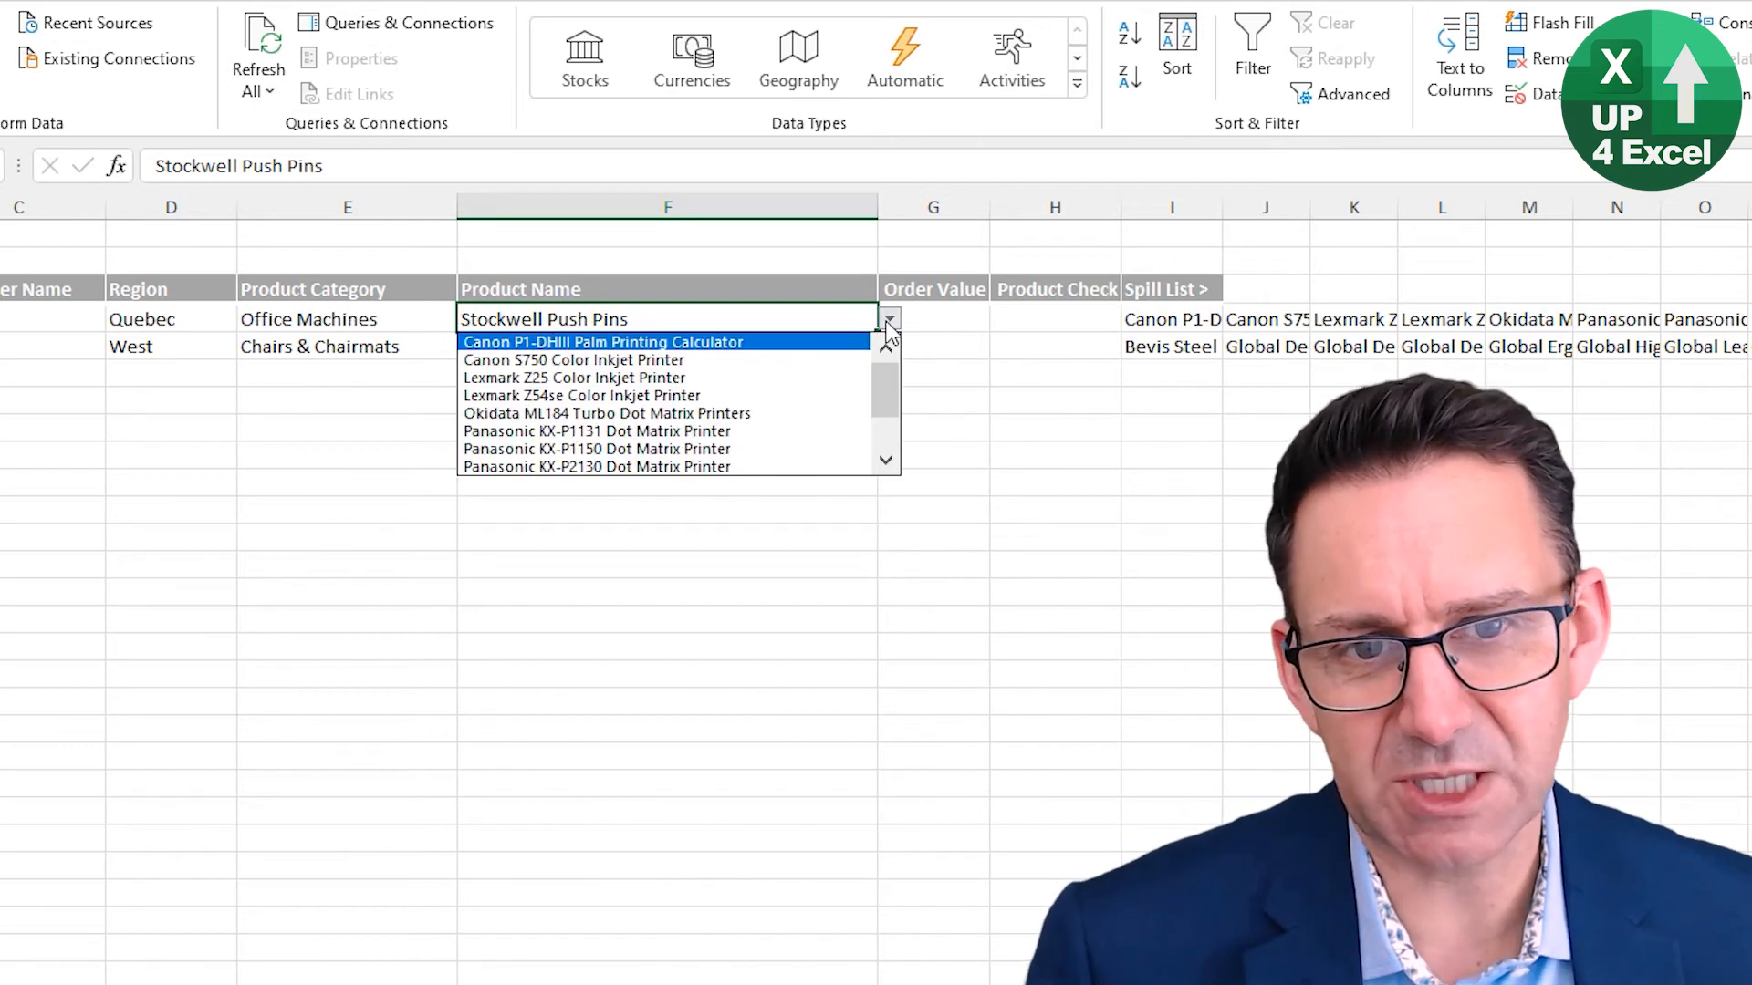
mouse_move(890, 391)
left_mouse_down()
mouse_move(889, 430)
mouse_move(889, 369)
left_mouse_up()
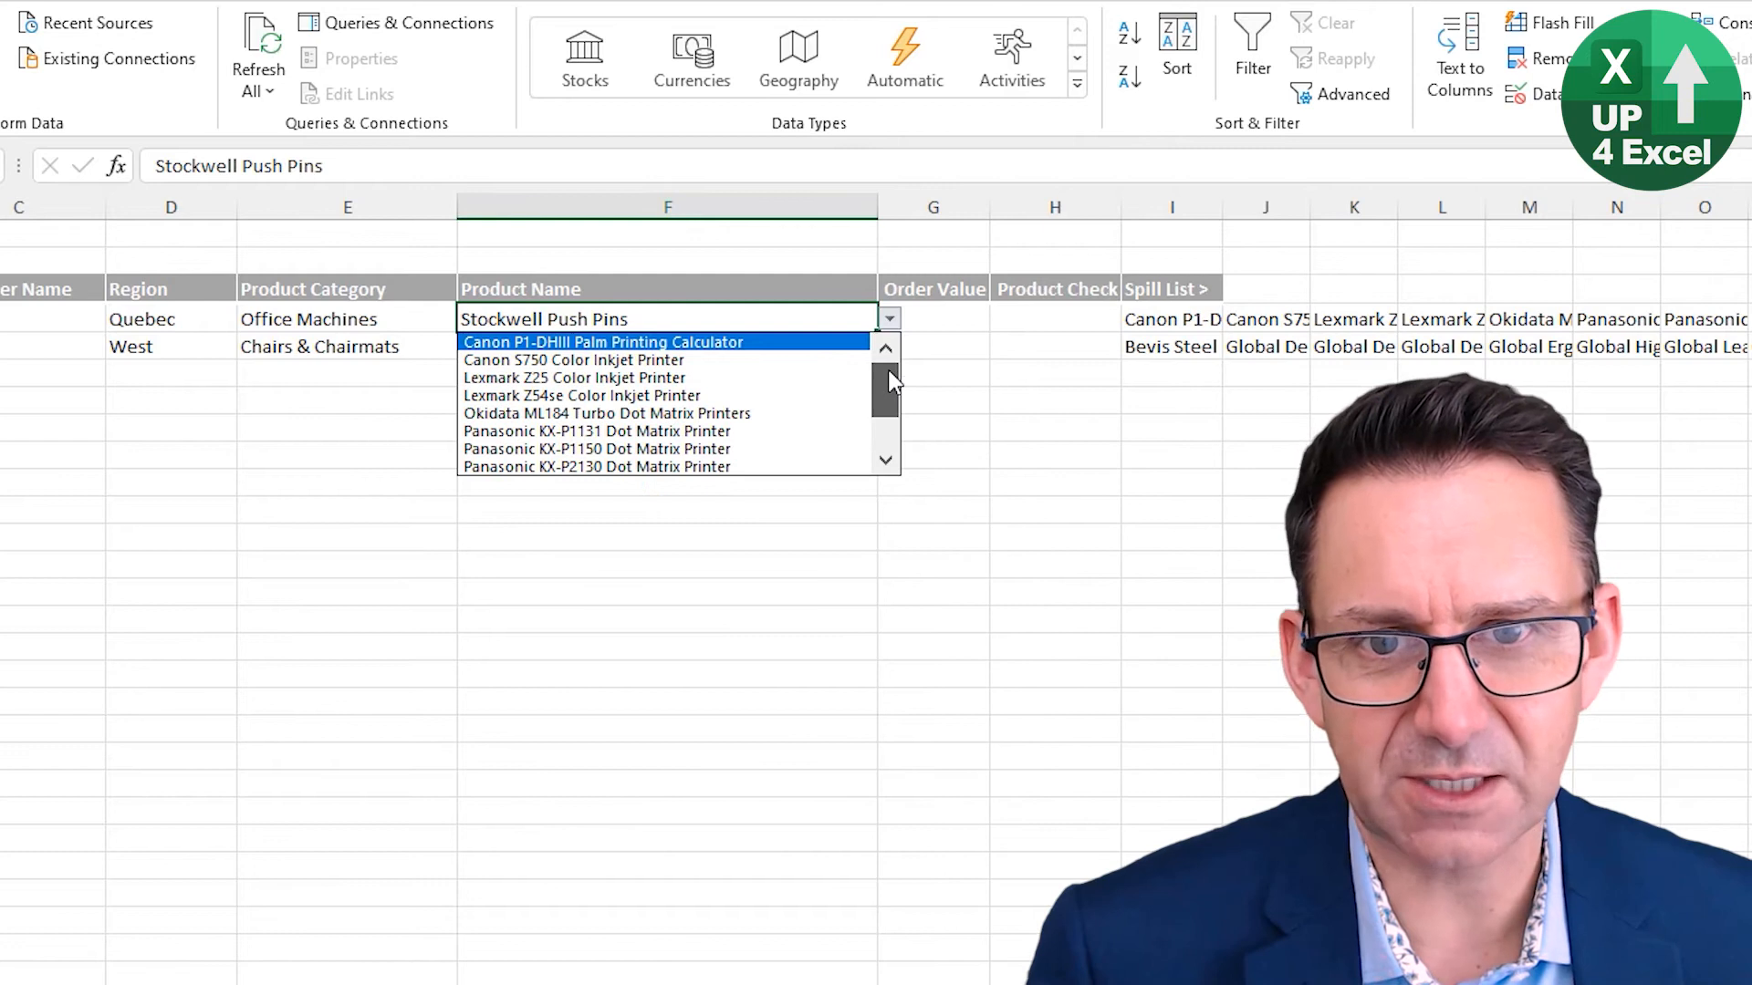
left_click(712, 413)
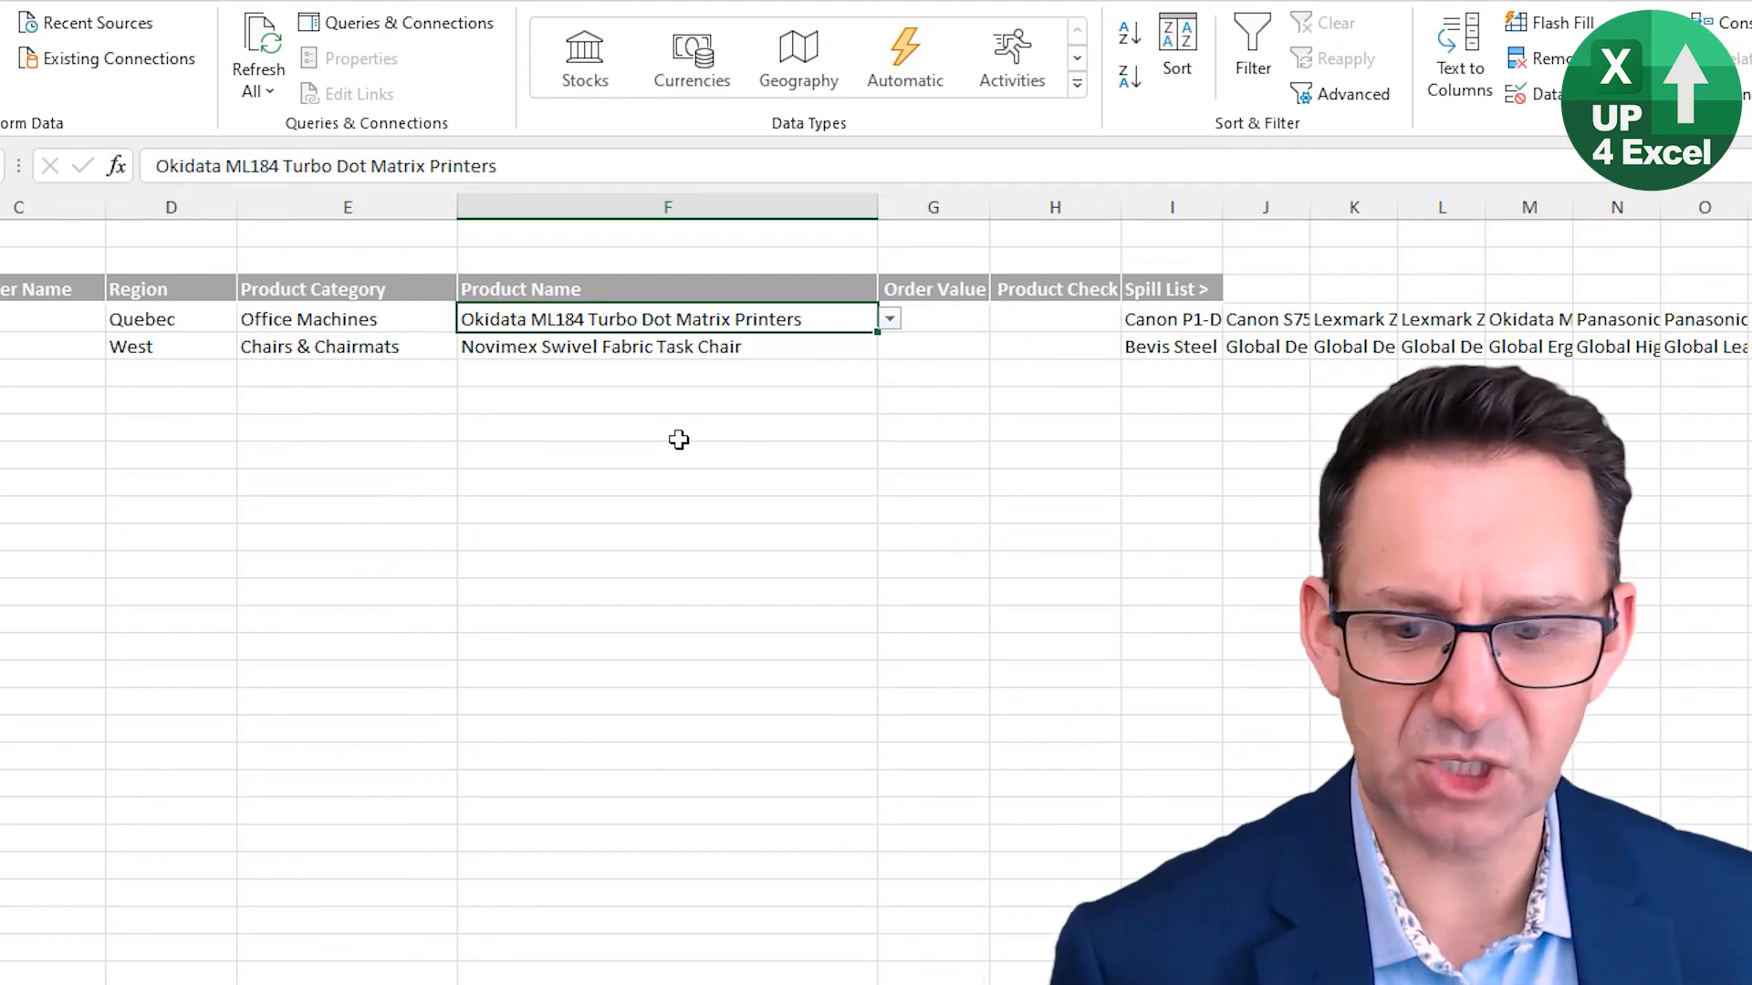
- Switch to the completed workbook's Input Sheet and set the product category of the last order row to Paper
key("ctrl+Tab")
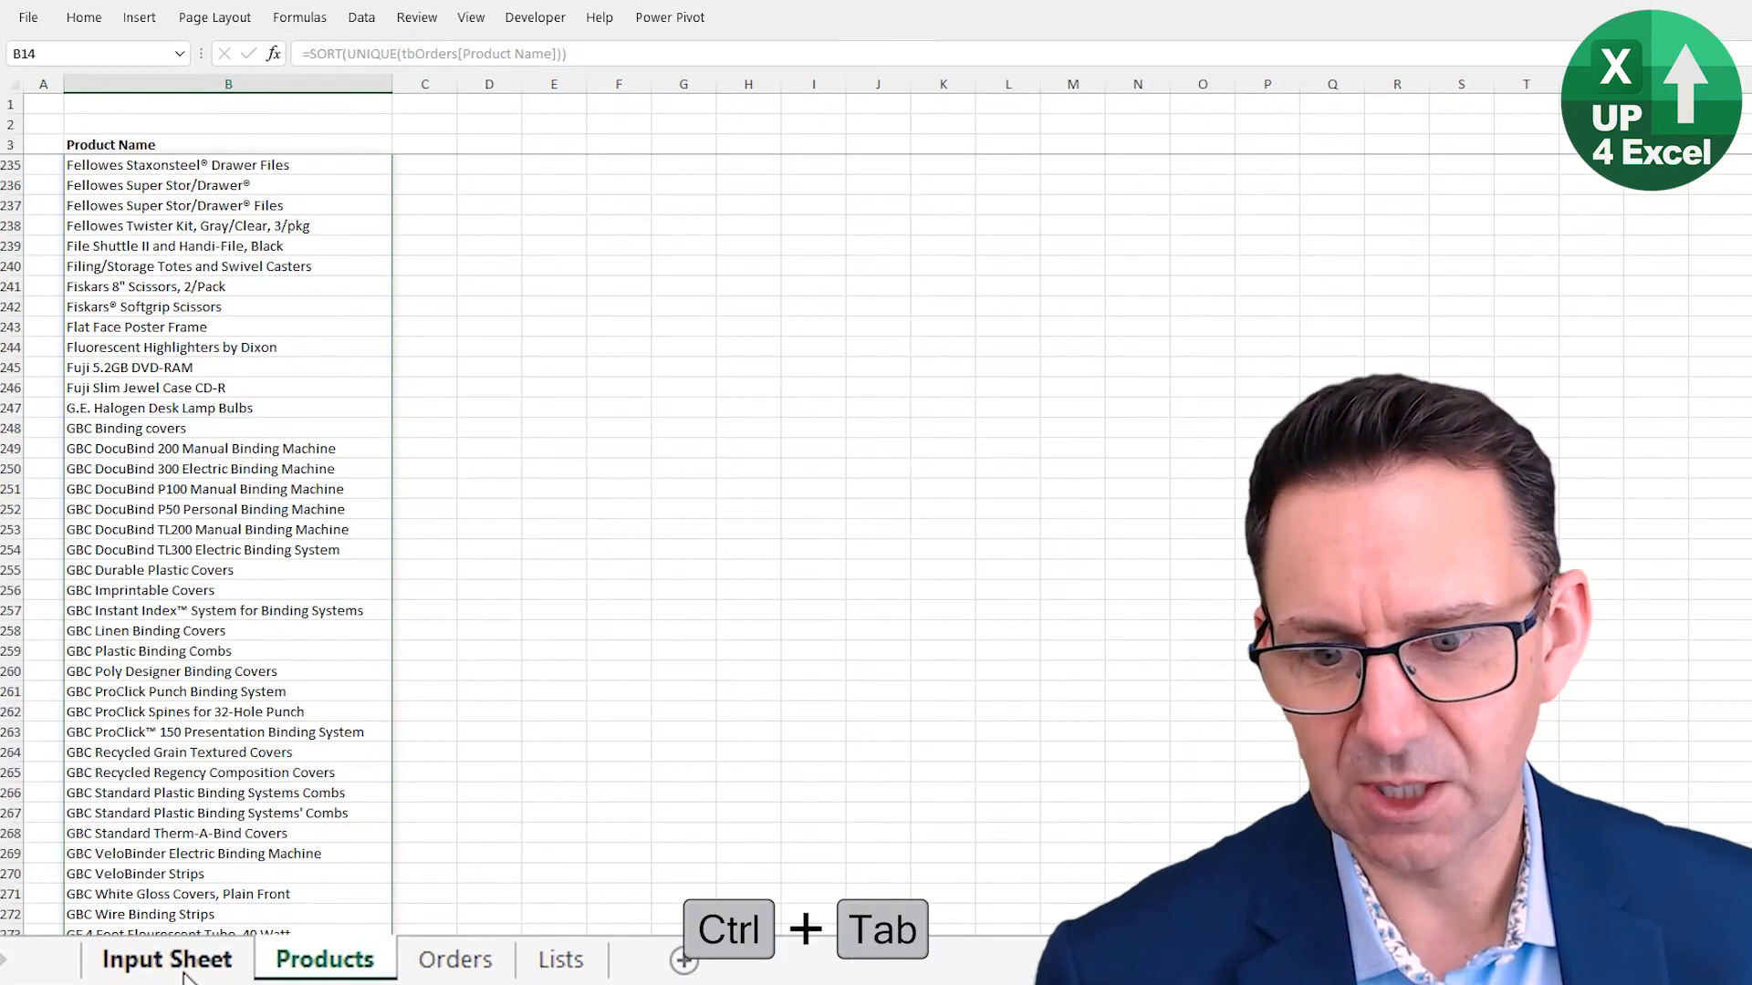
left_click(183, 968)
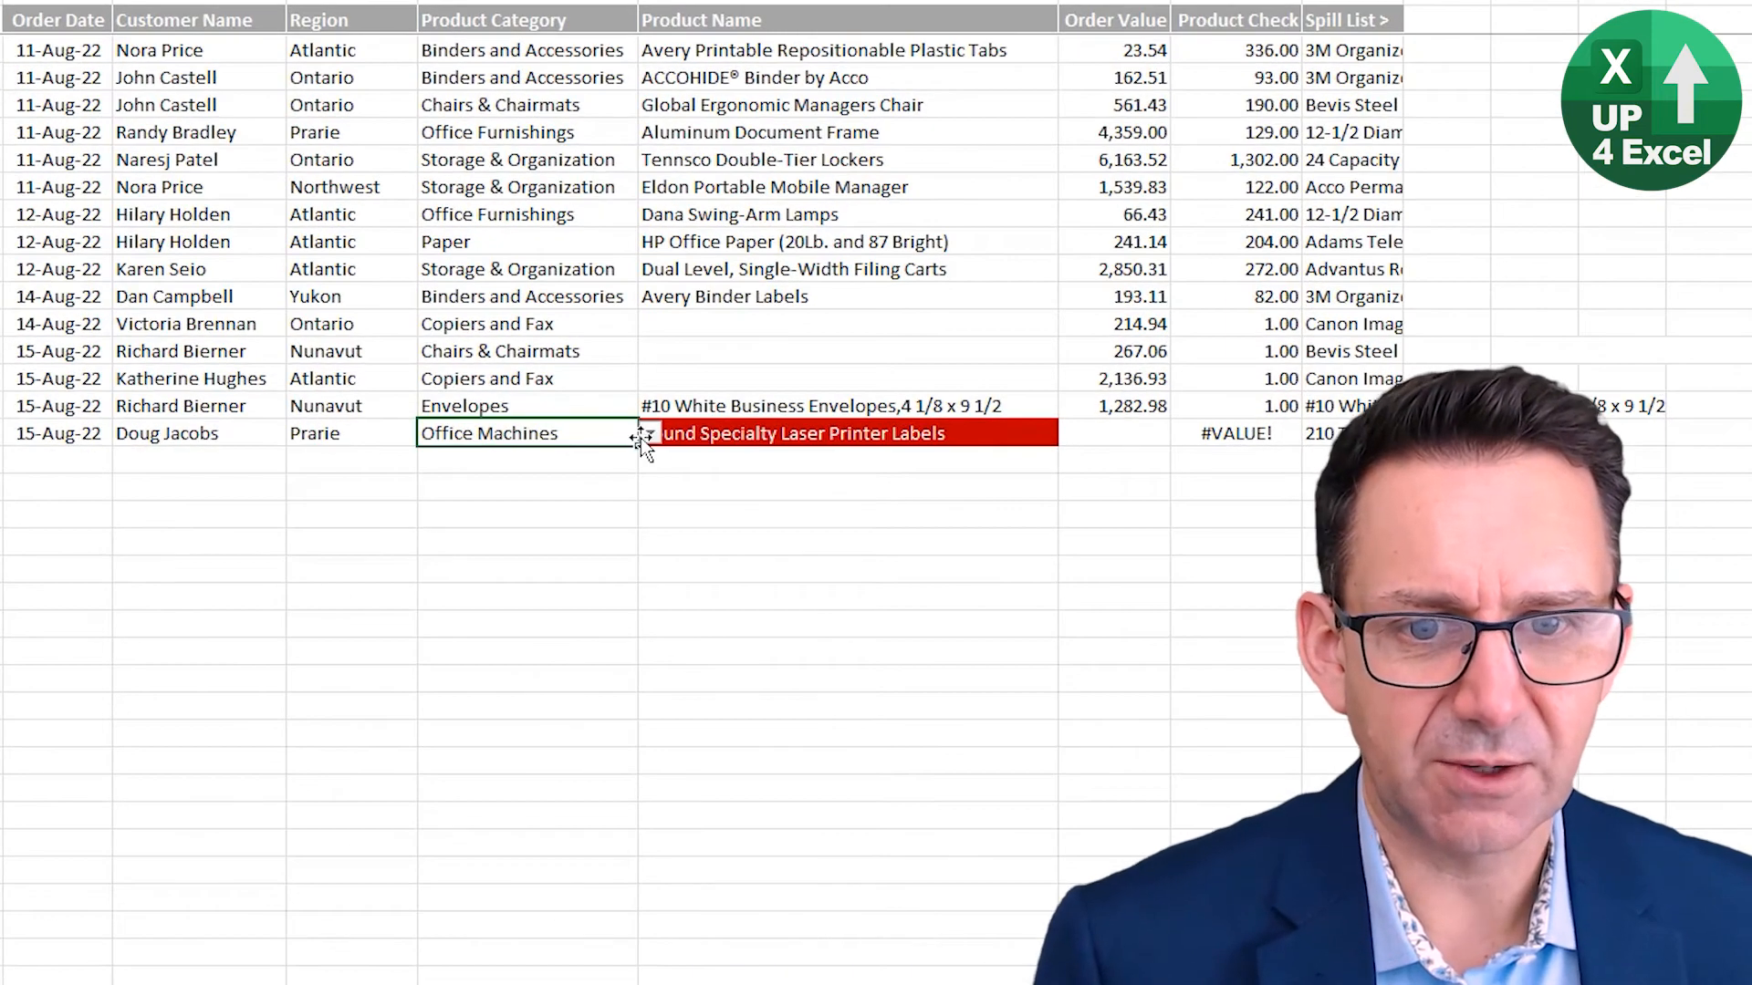
left_click(648, 435)
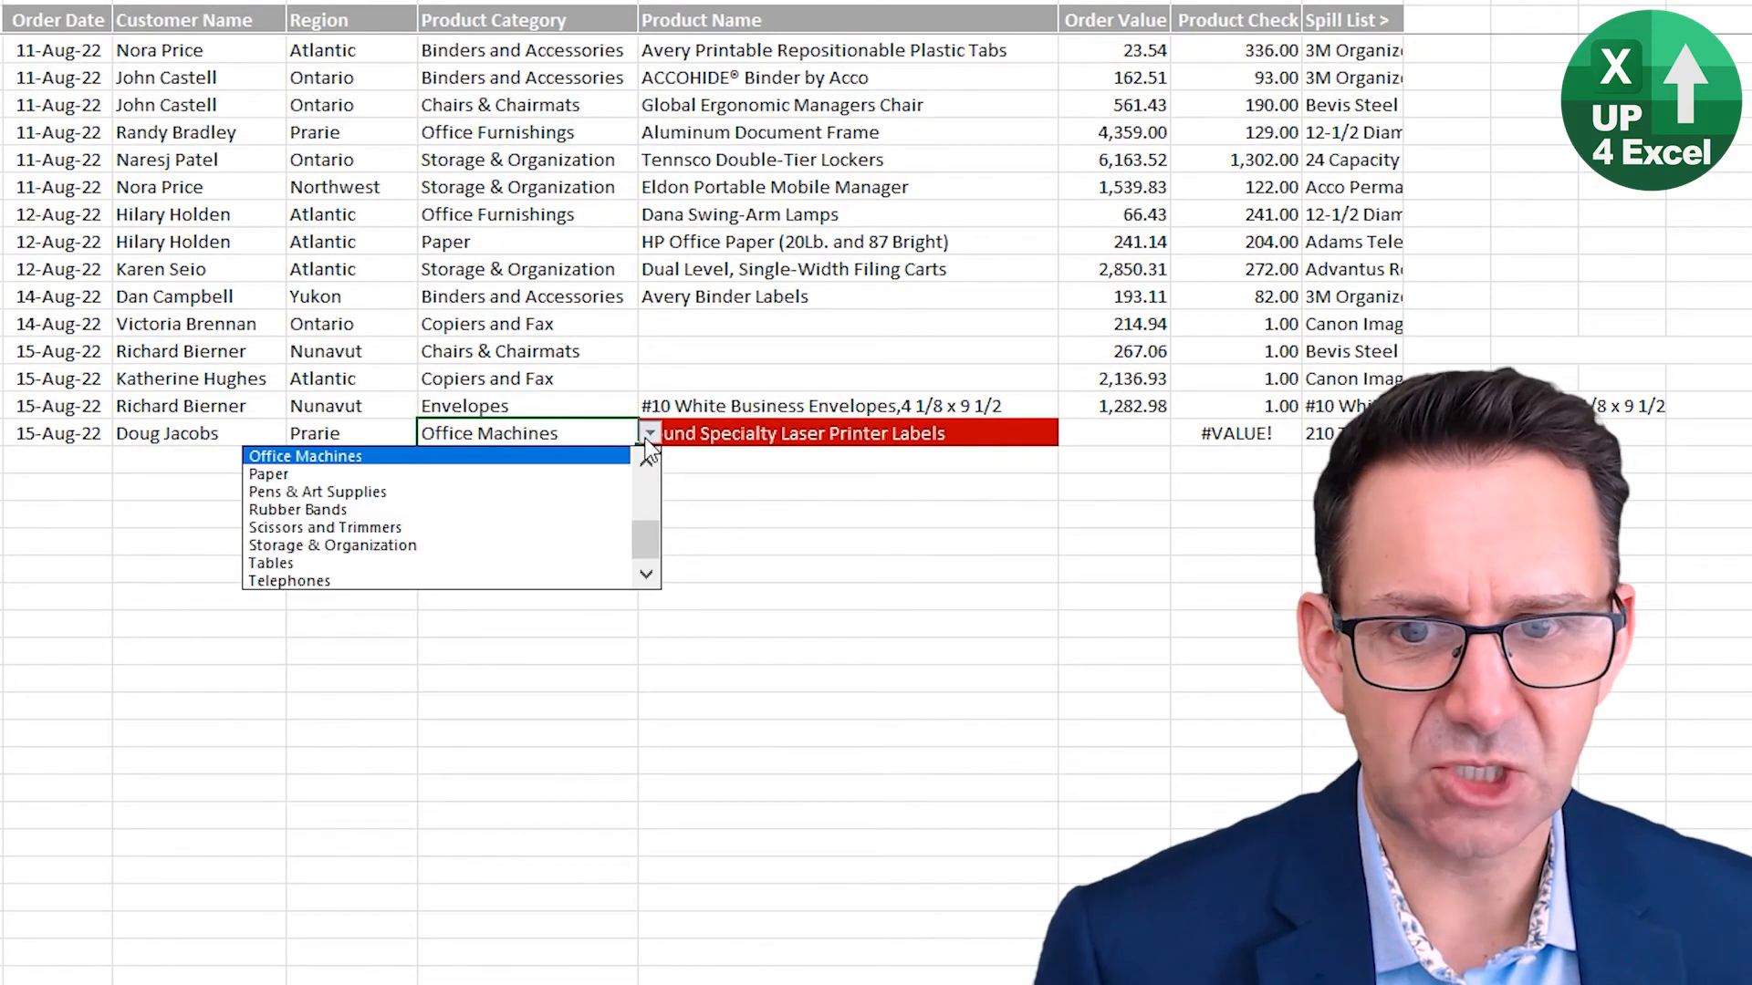
left_click(548, 473)
- Choose Eureka Recycled Copy Paper 8 1/2" x 11", Ream as the product name in the last order row
left_click(863, 438)
left_click(1070, 435)
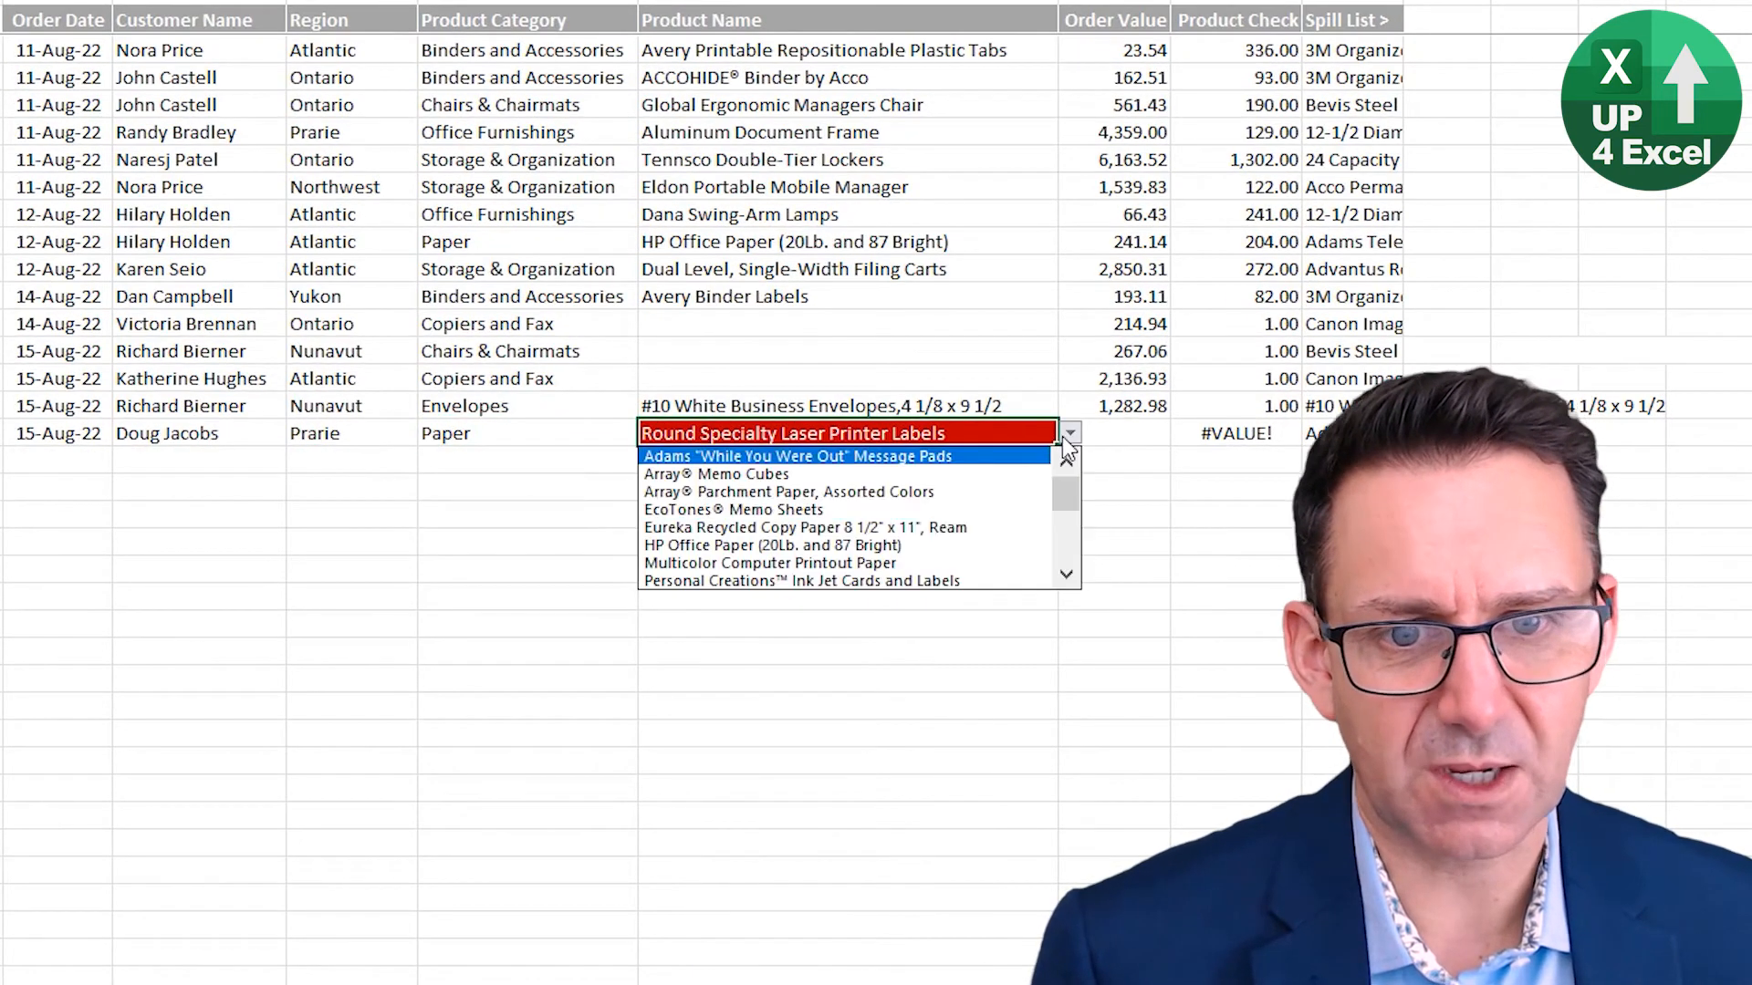
left_click(785, 526)
- Change the product category of the Northwest order in E9 to Rubber Bands
left_click(527, 186)
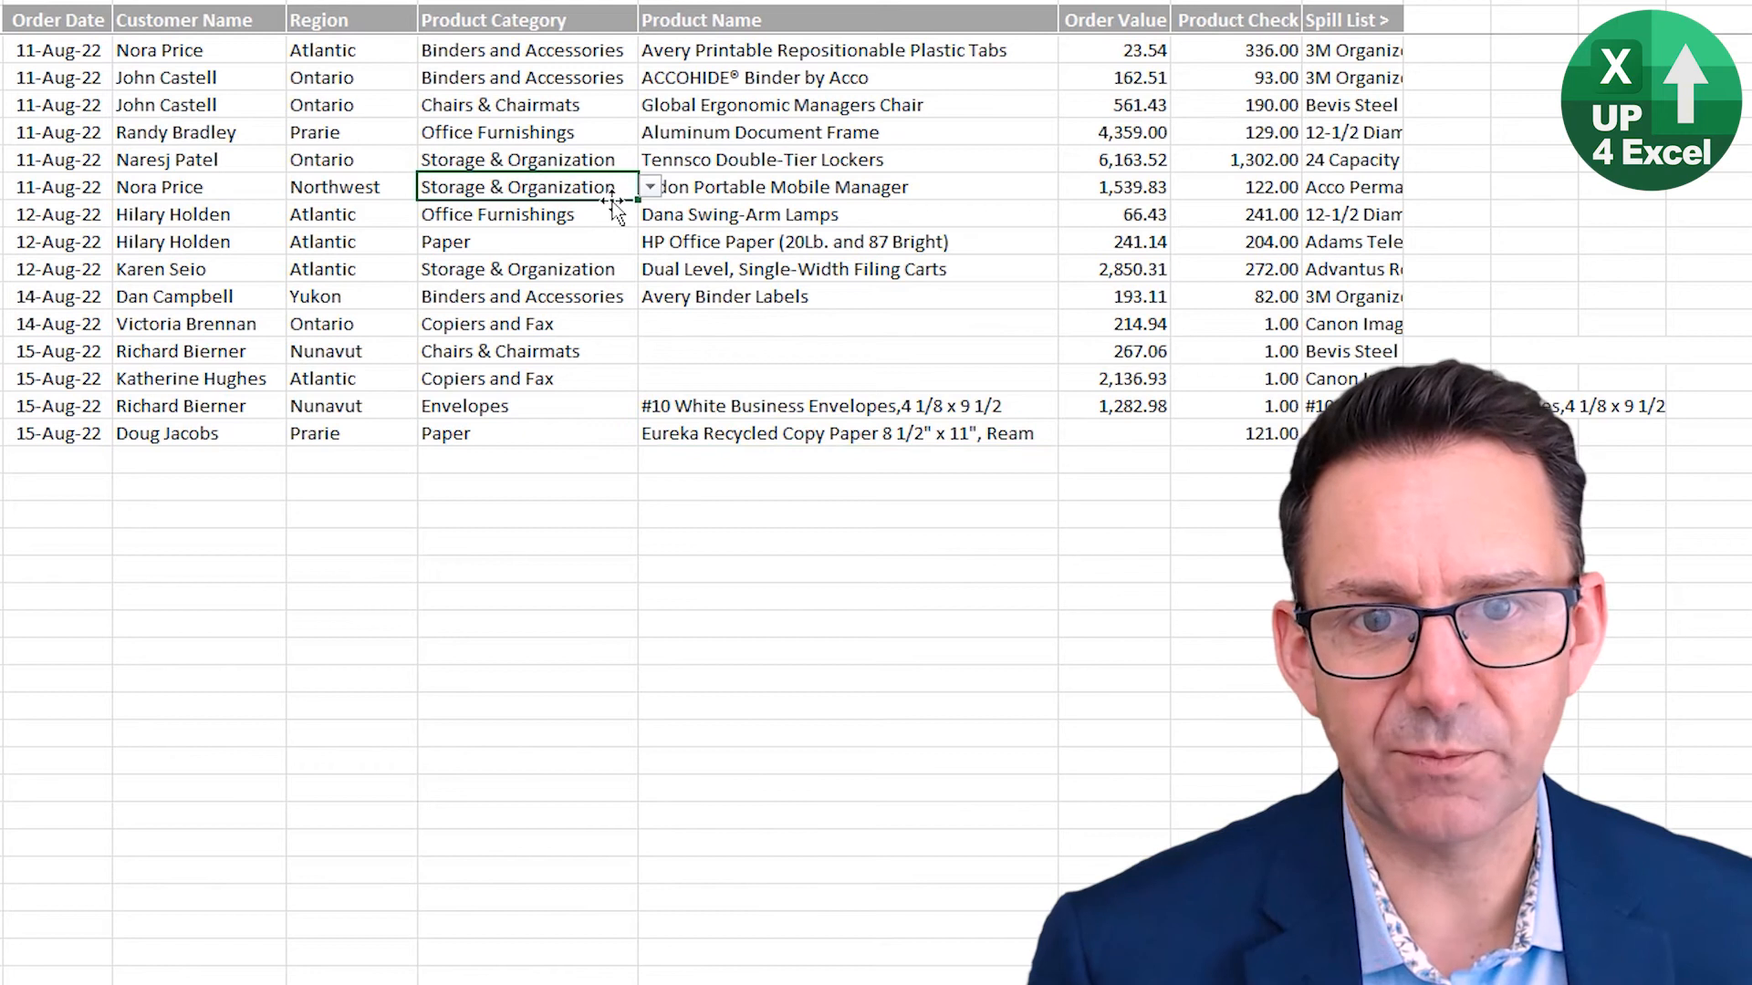
left_click(650, 187)
left_click(534, 265)
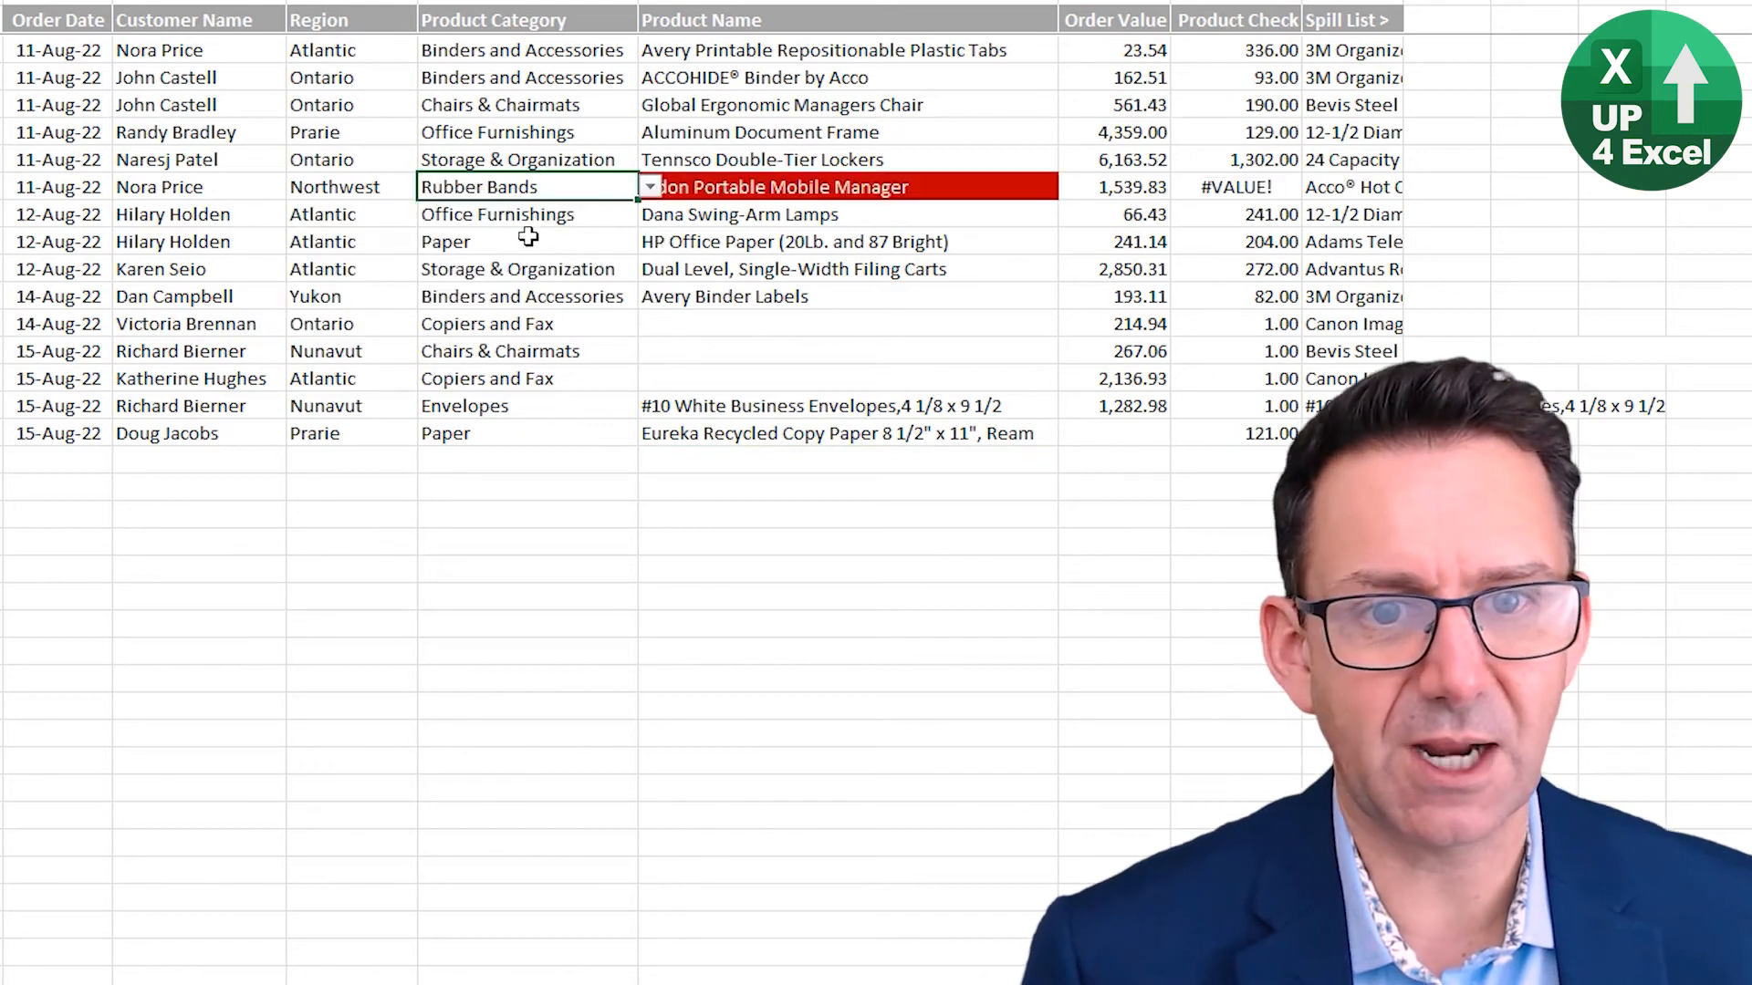
- Test the region in D7 with Atlantic and set it to Yukon, checking the product name beside it
left_click(392, 142)
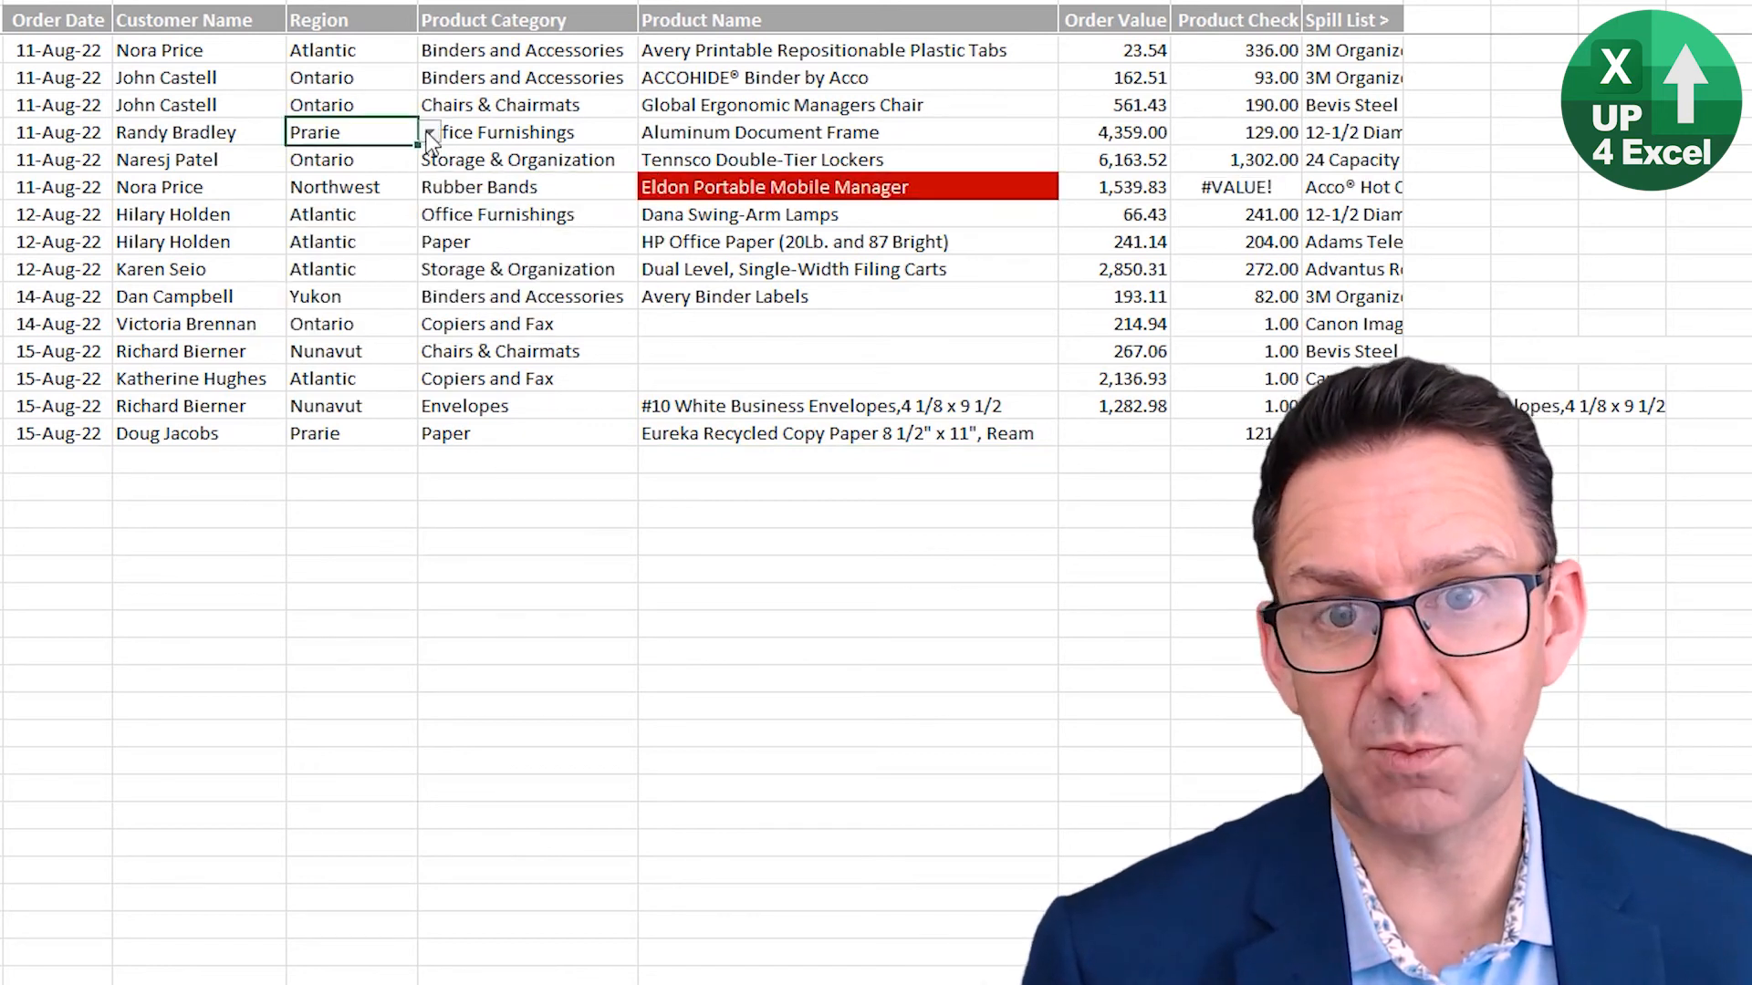
left_click(429, 132)
left_click(386, 151)
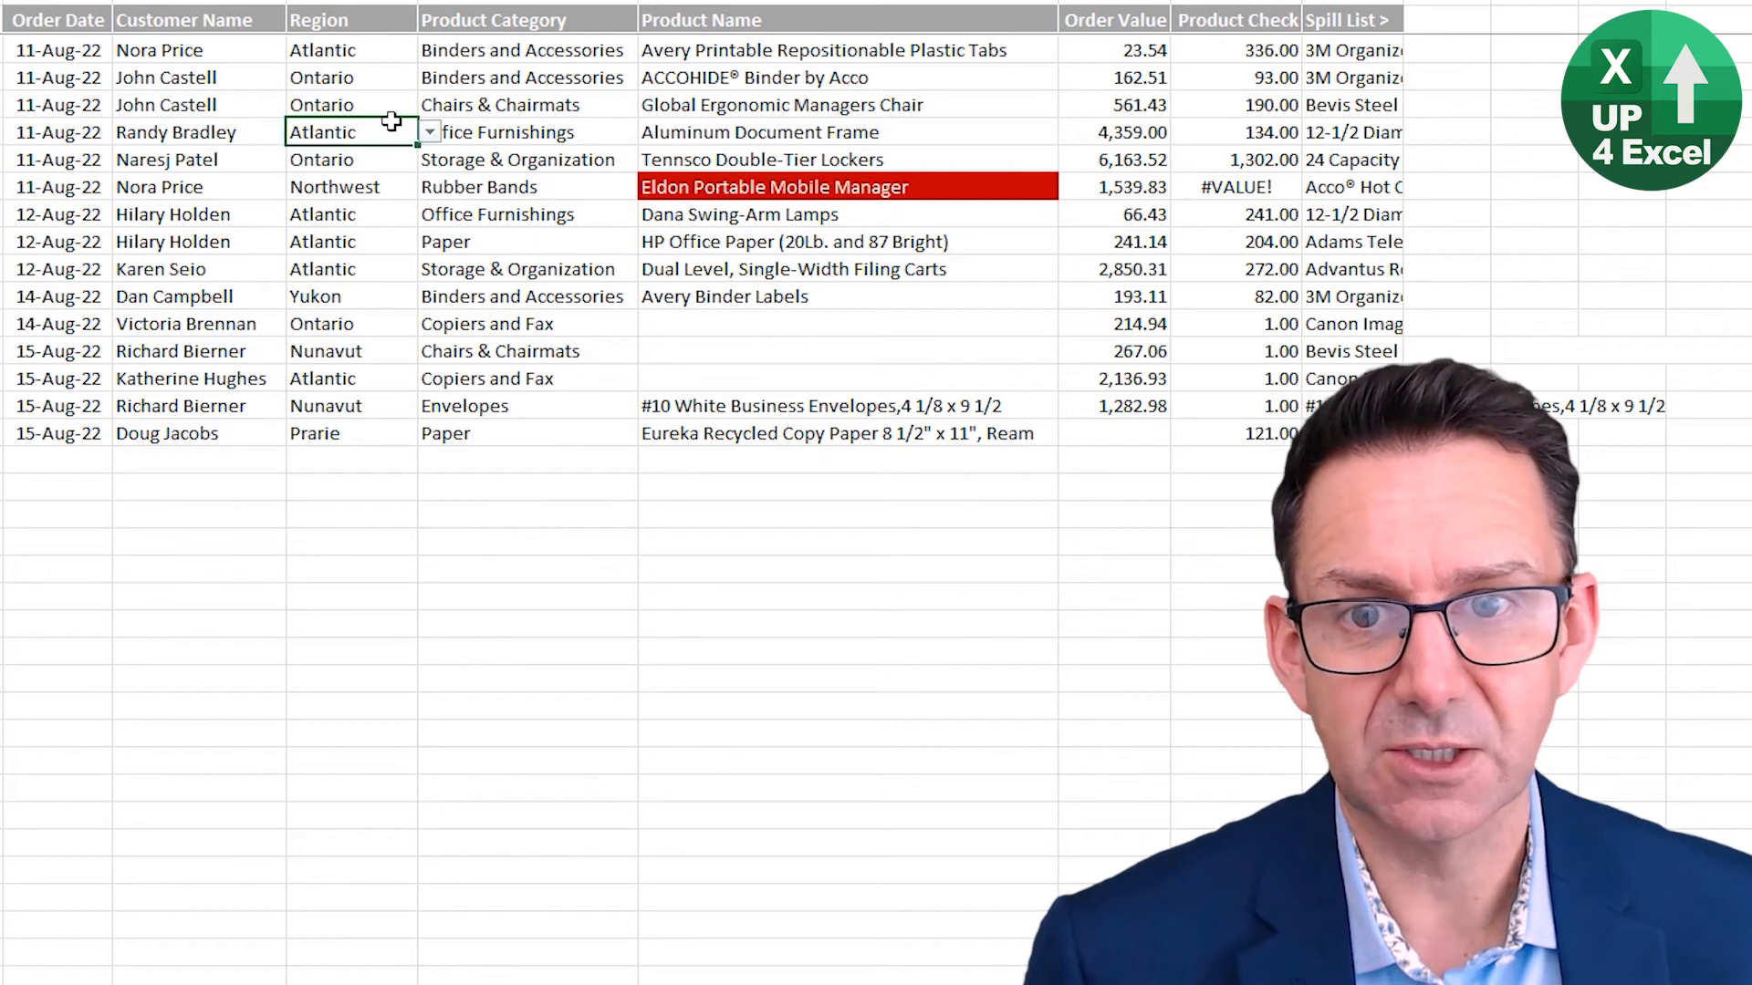
left_click(429, 133)
left_click(245, 281)
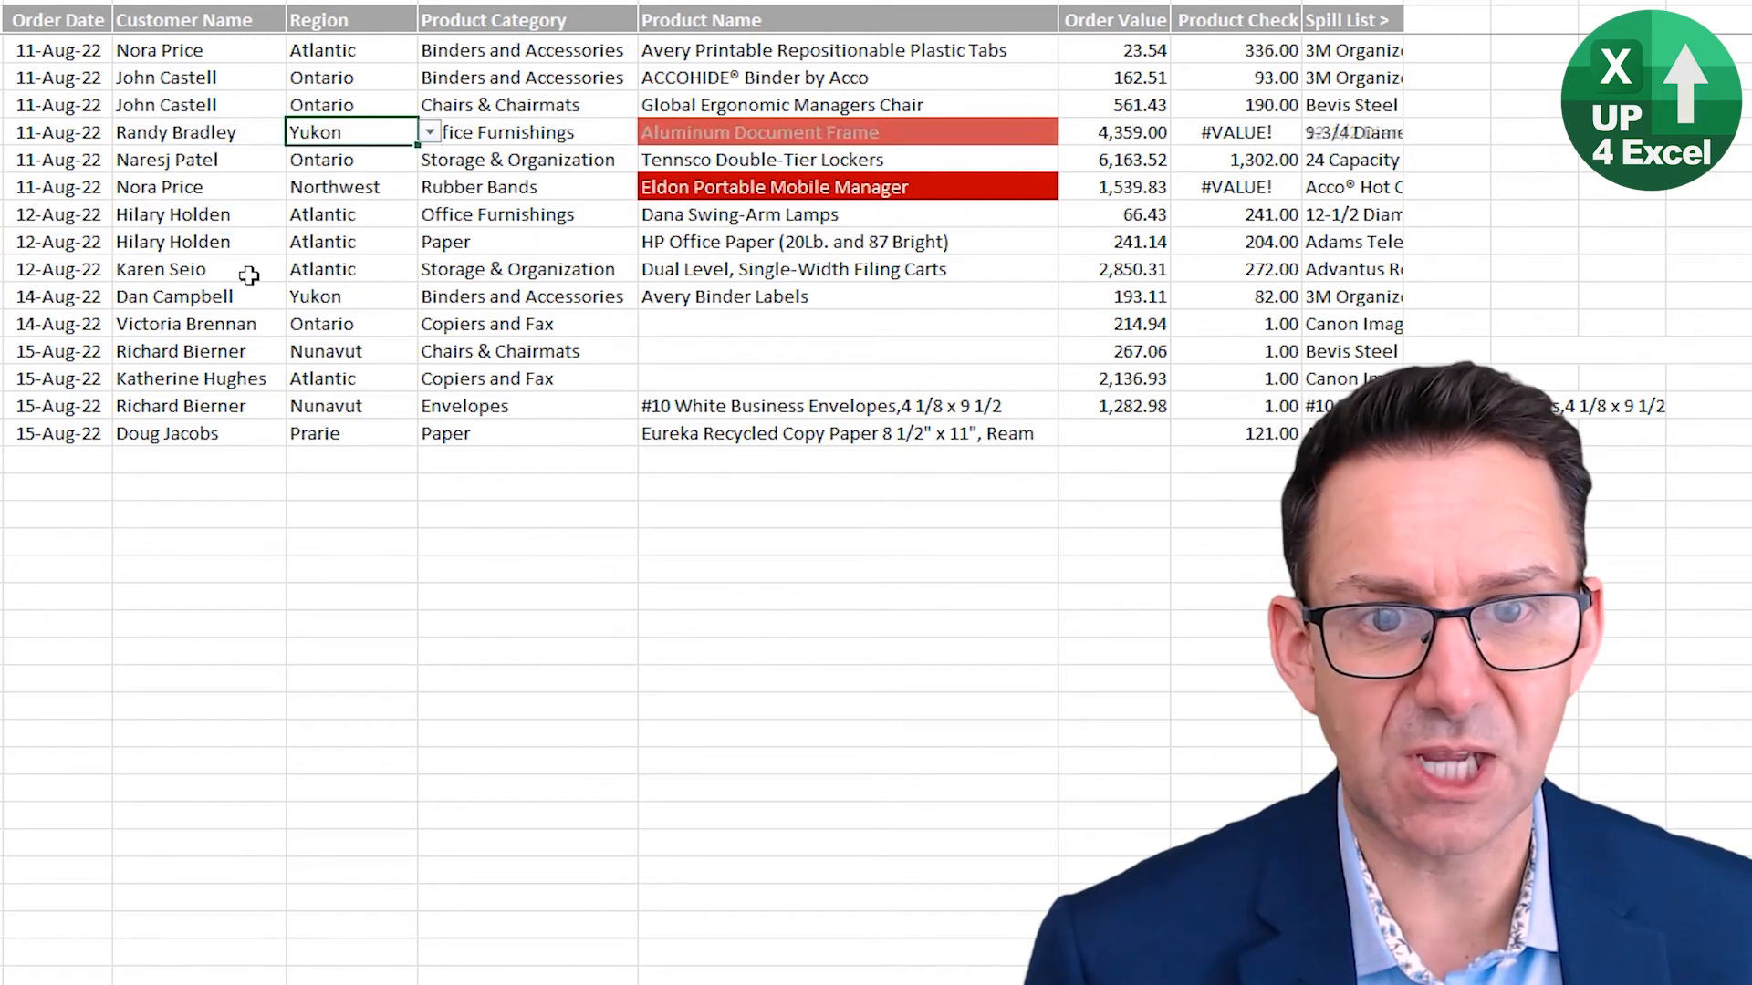
left_click(844, 134)
left_click(823, 162)
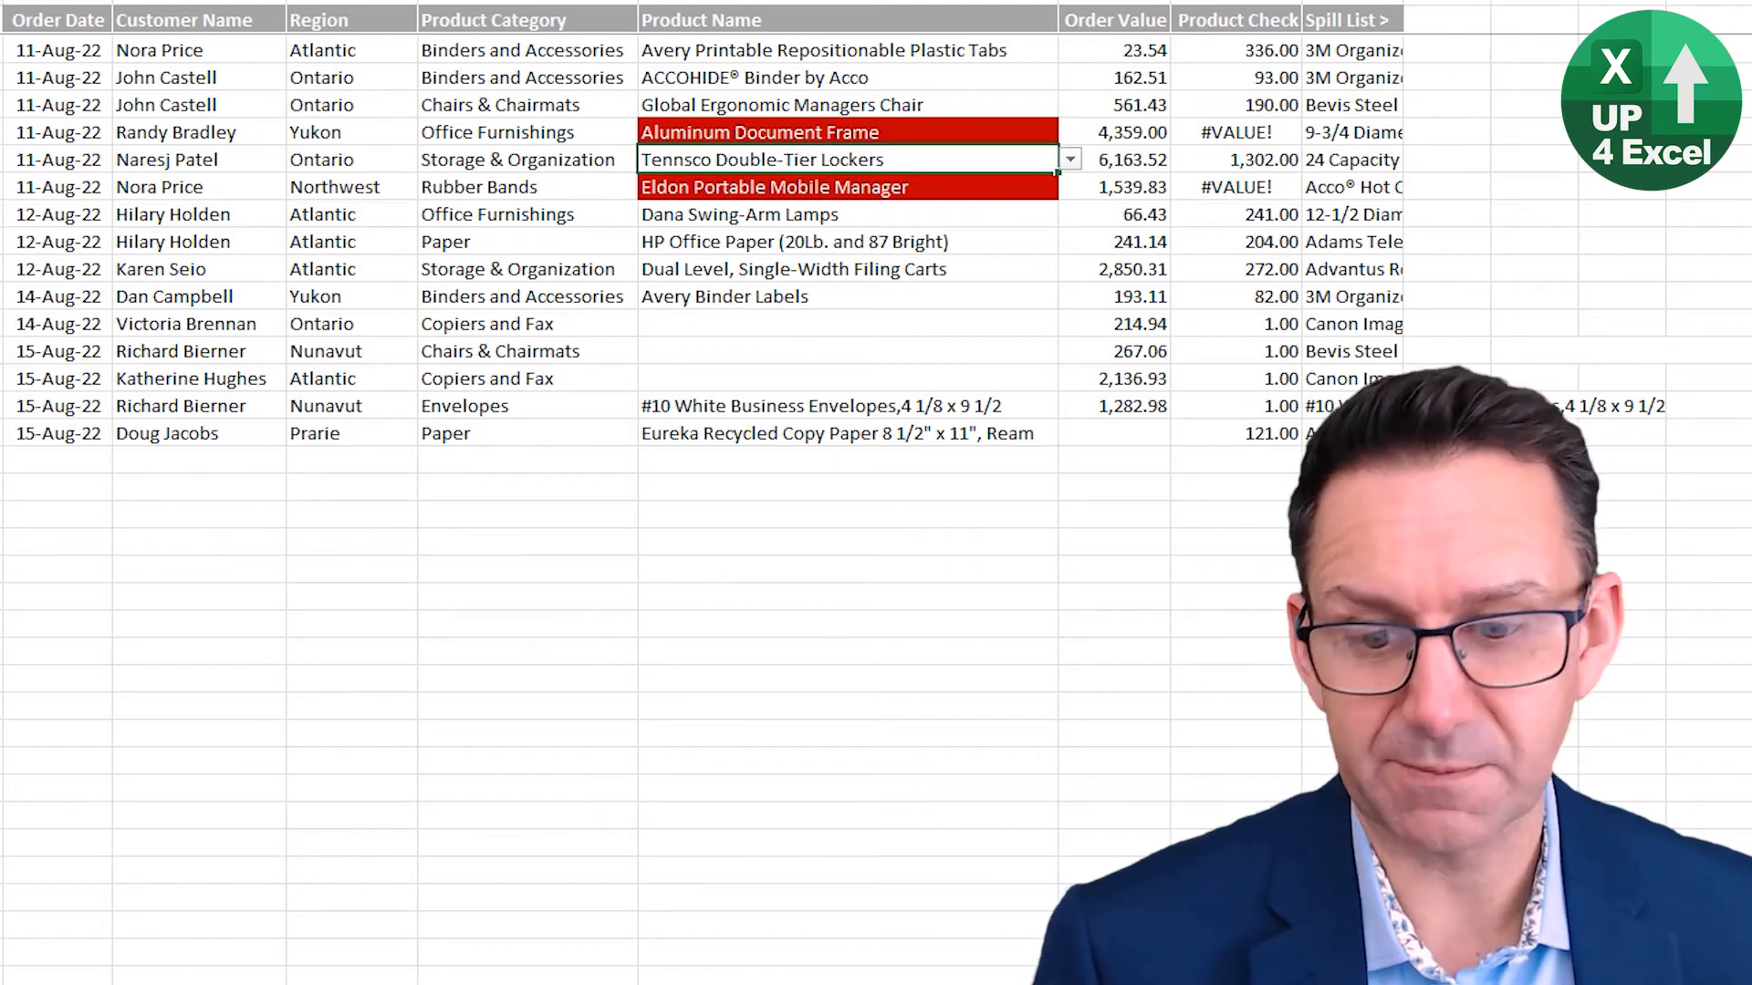
- Examine the Product Check formulas in column H, including the one in H7
left_click(1241, 50)
left_click(1250, 116)
left_click(1249, 155)
left_click(1250, 211)
left_click(1253, 127)
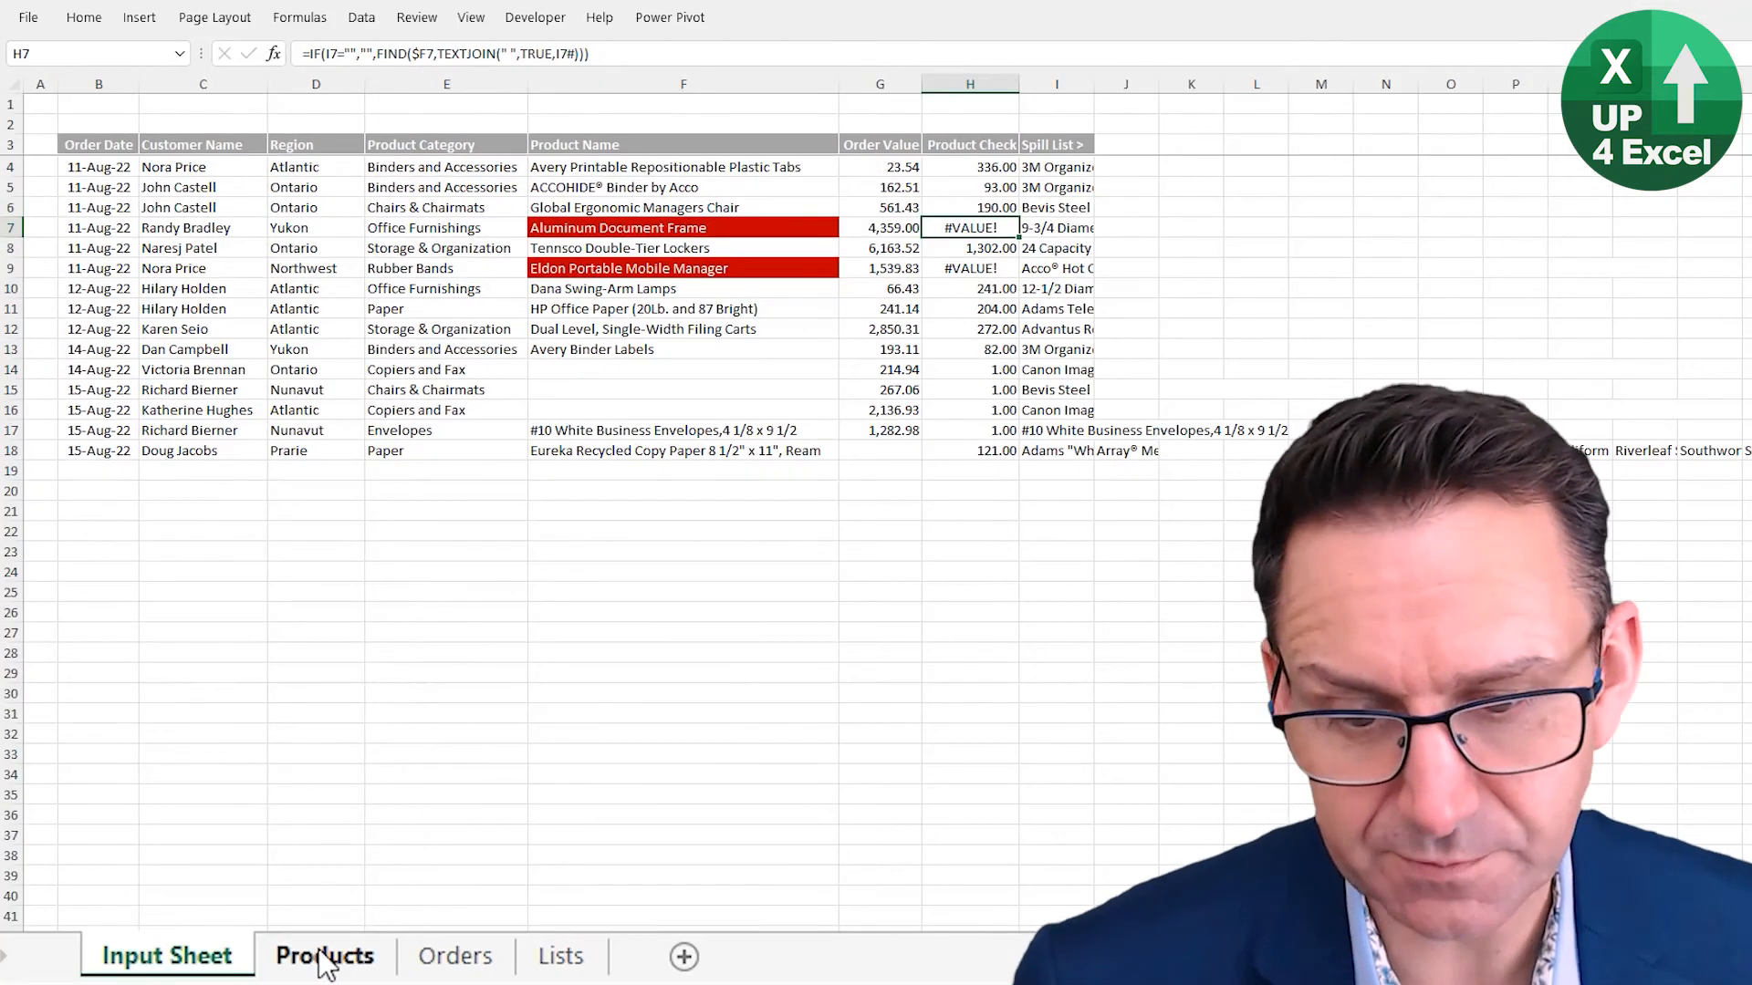
- Glance at the Products sheet and switch back to the workbook containing the Input and Orders sheets
left_click(324, 953)
left_click(178, 955)
key("ctrl+Tab")
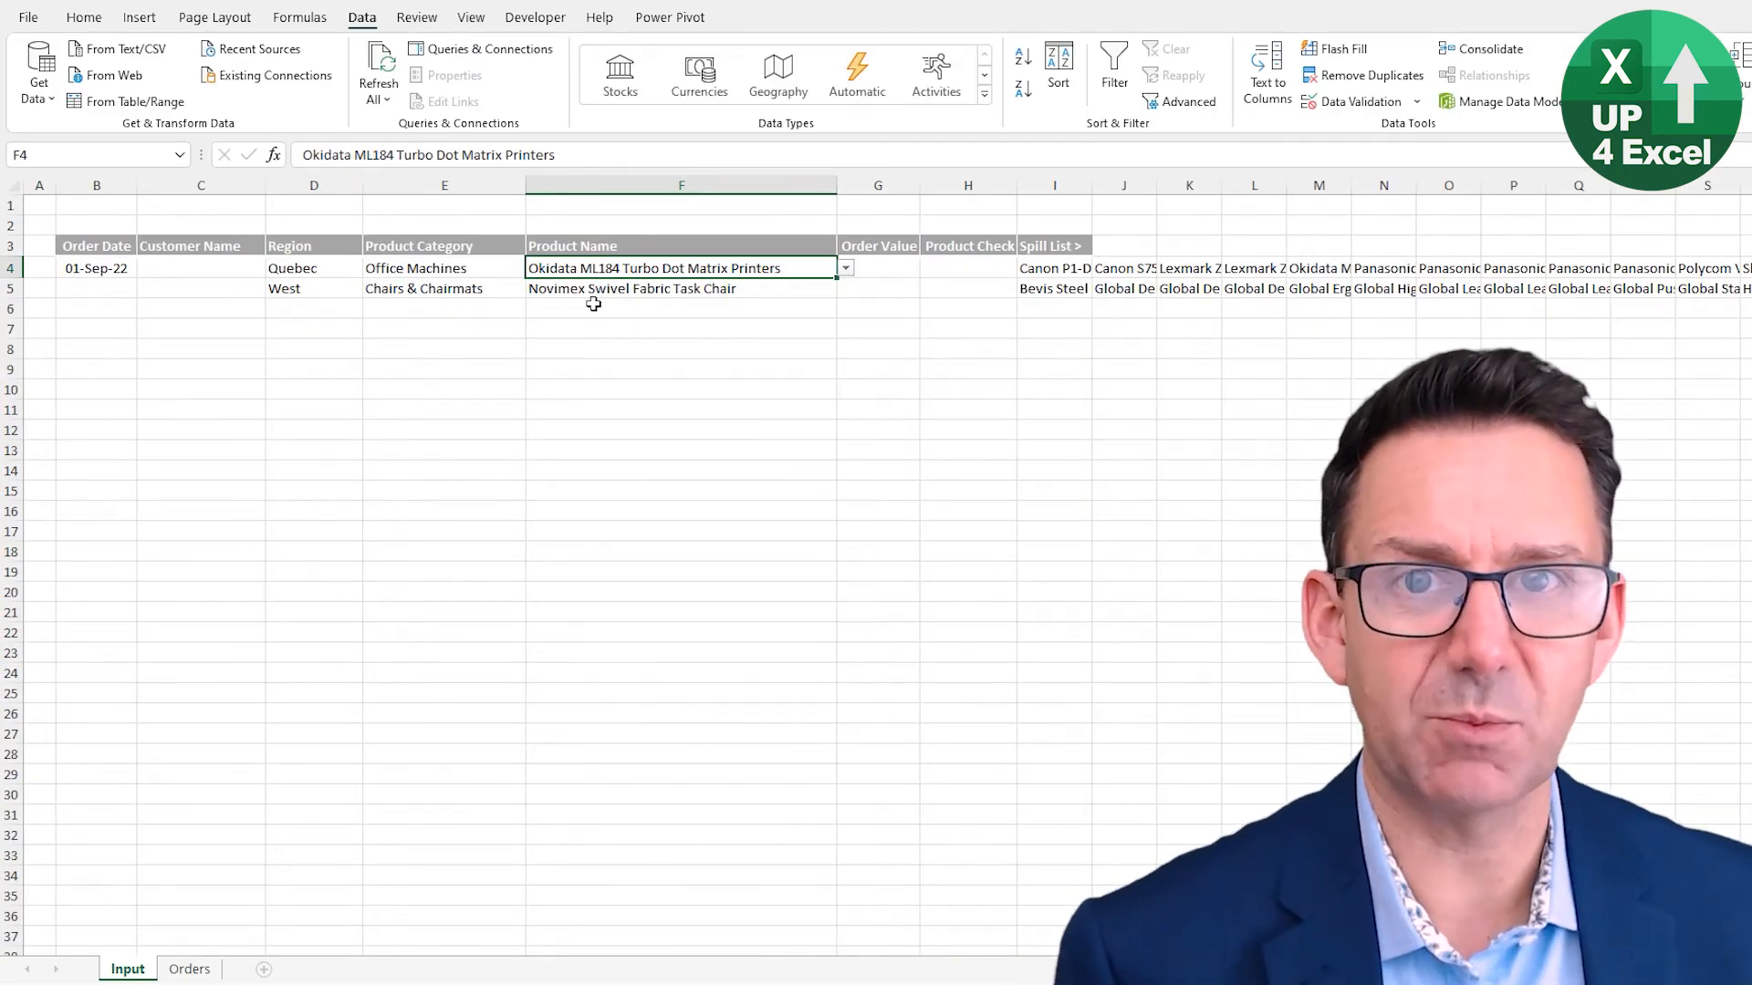
- Review the product name in F4 and the spill formula in I4 around the empty Product Check cell H4
key("Right")
key("Right")
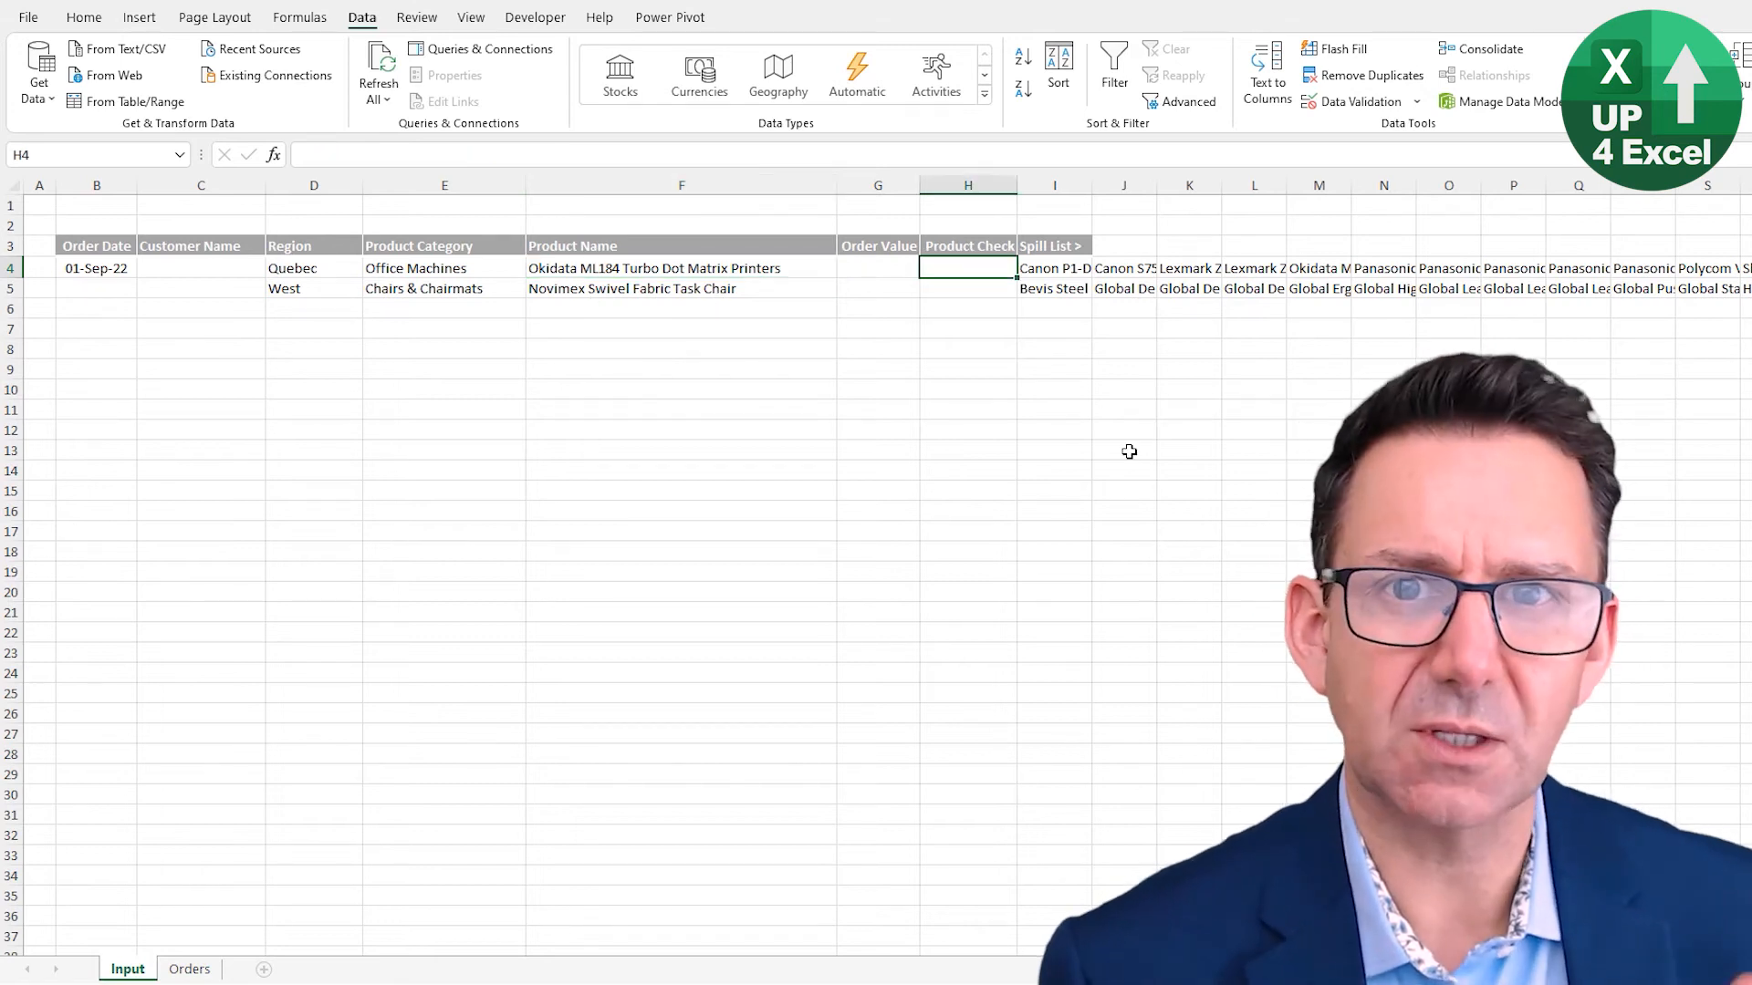
key("Left")
key("Left")
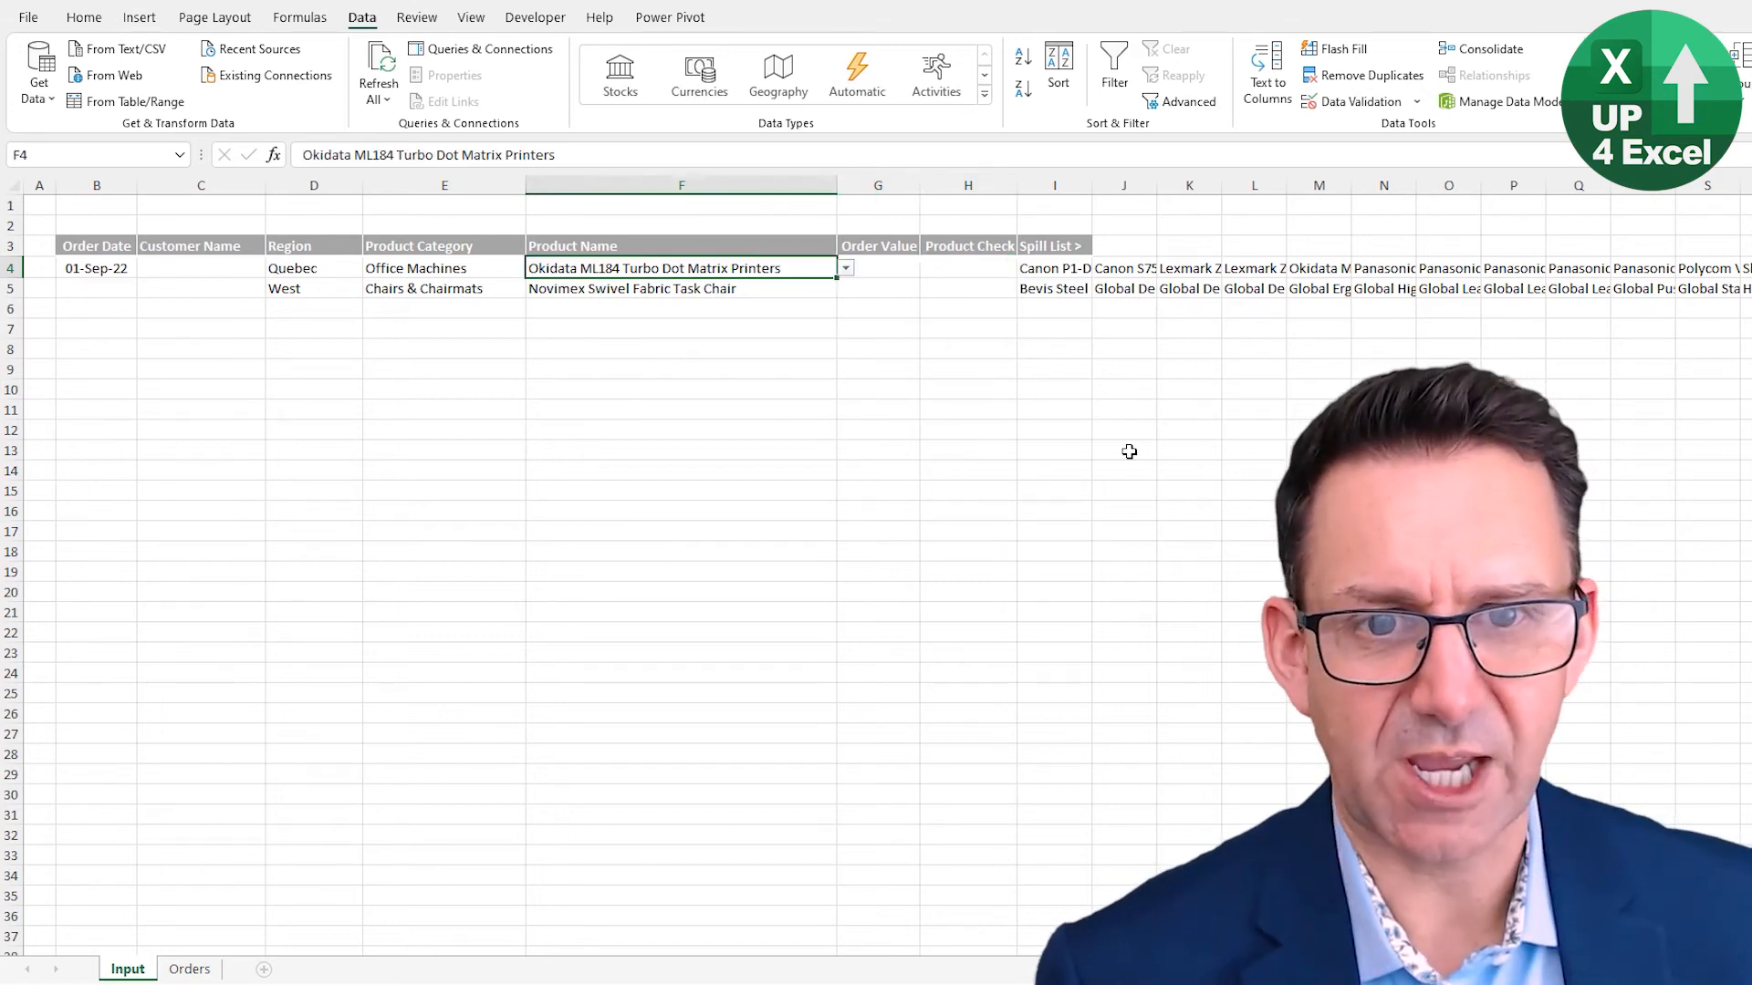
key("Right")
key("Right")
key("Right")
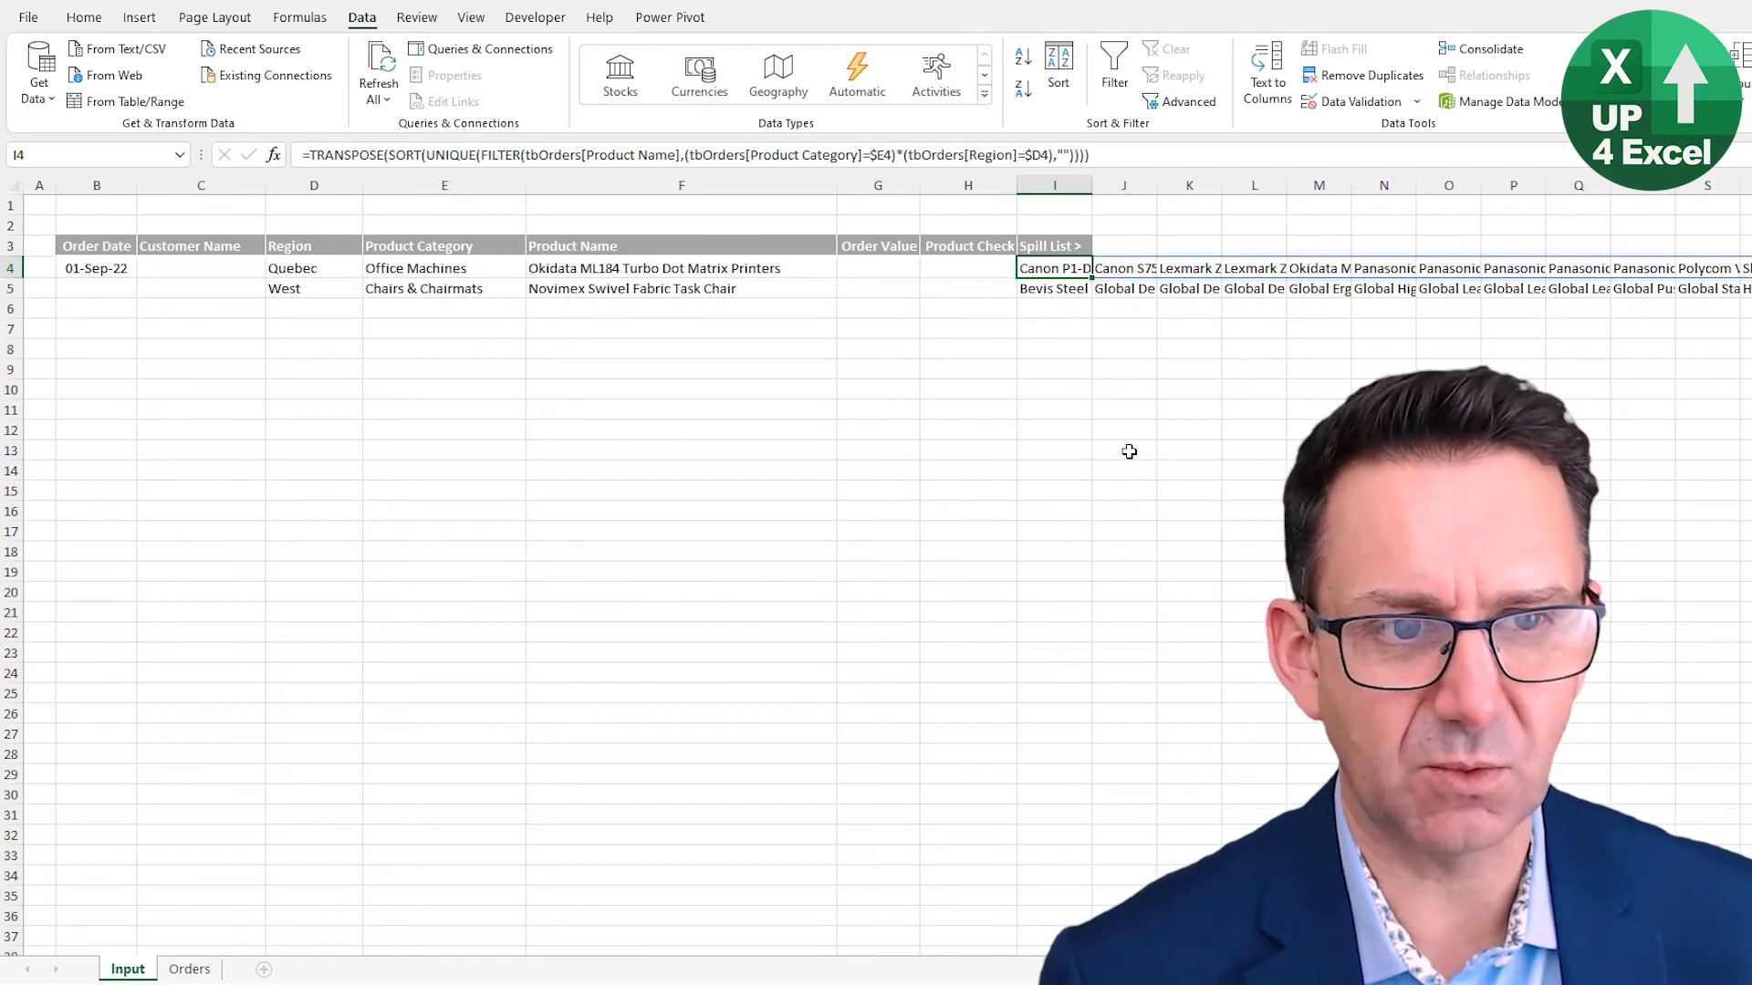
key("Left")
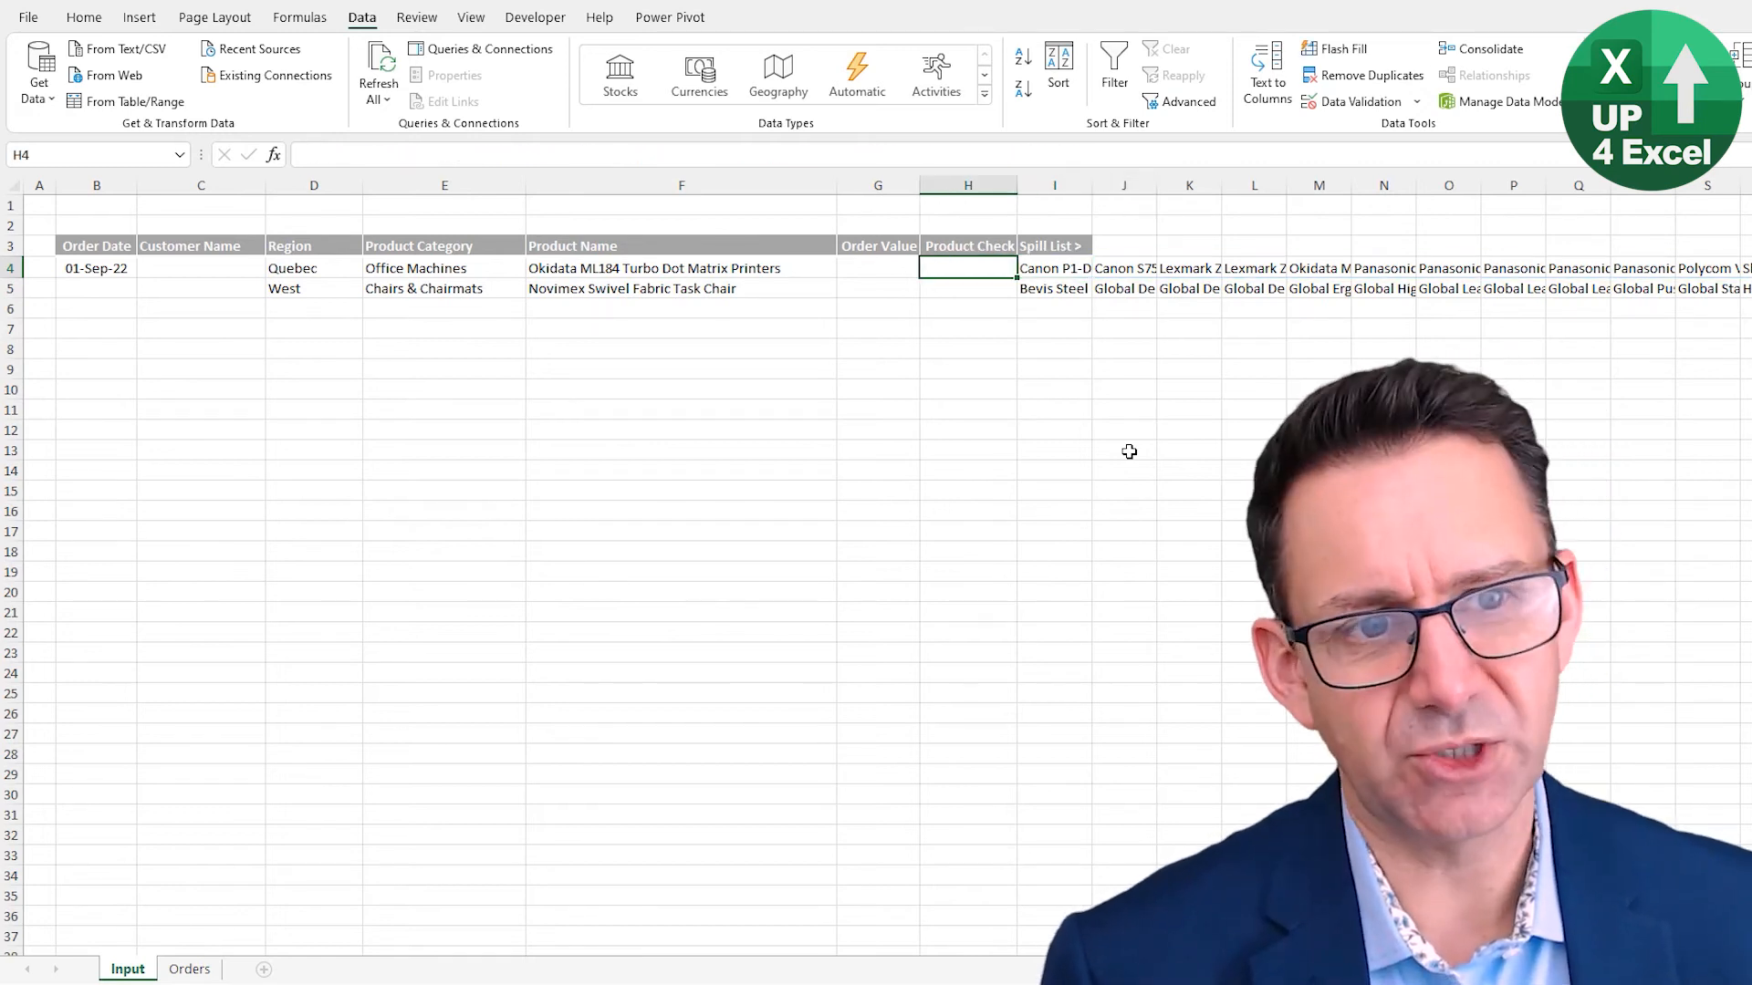
key("Right")
key("Left")
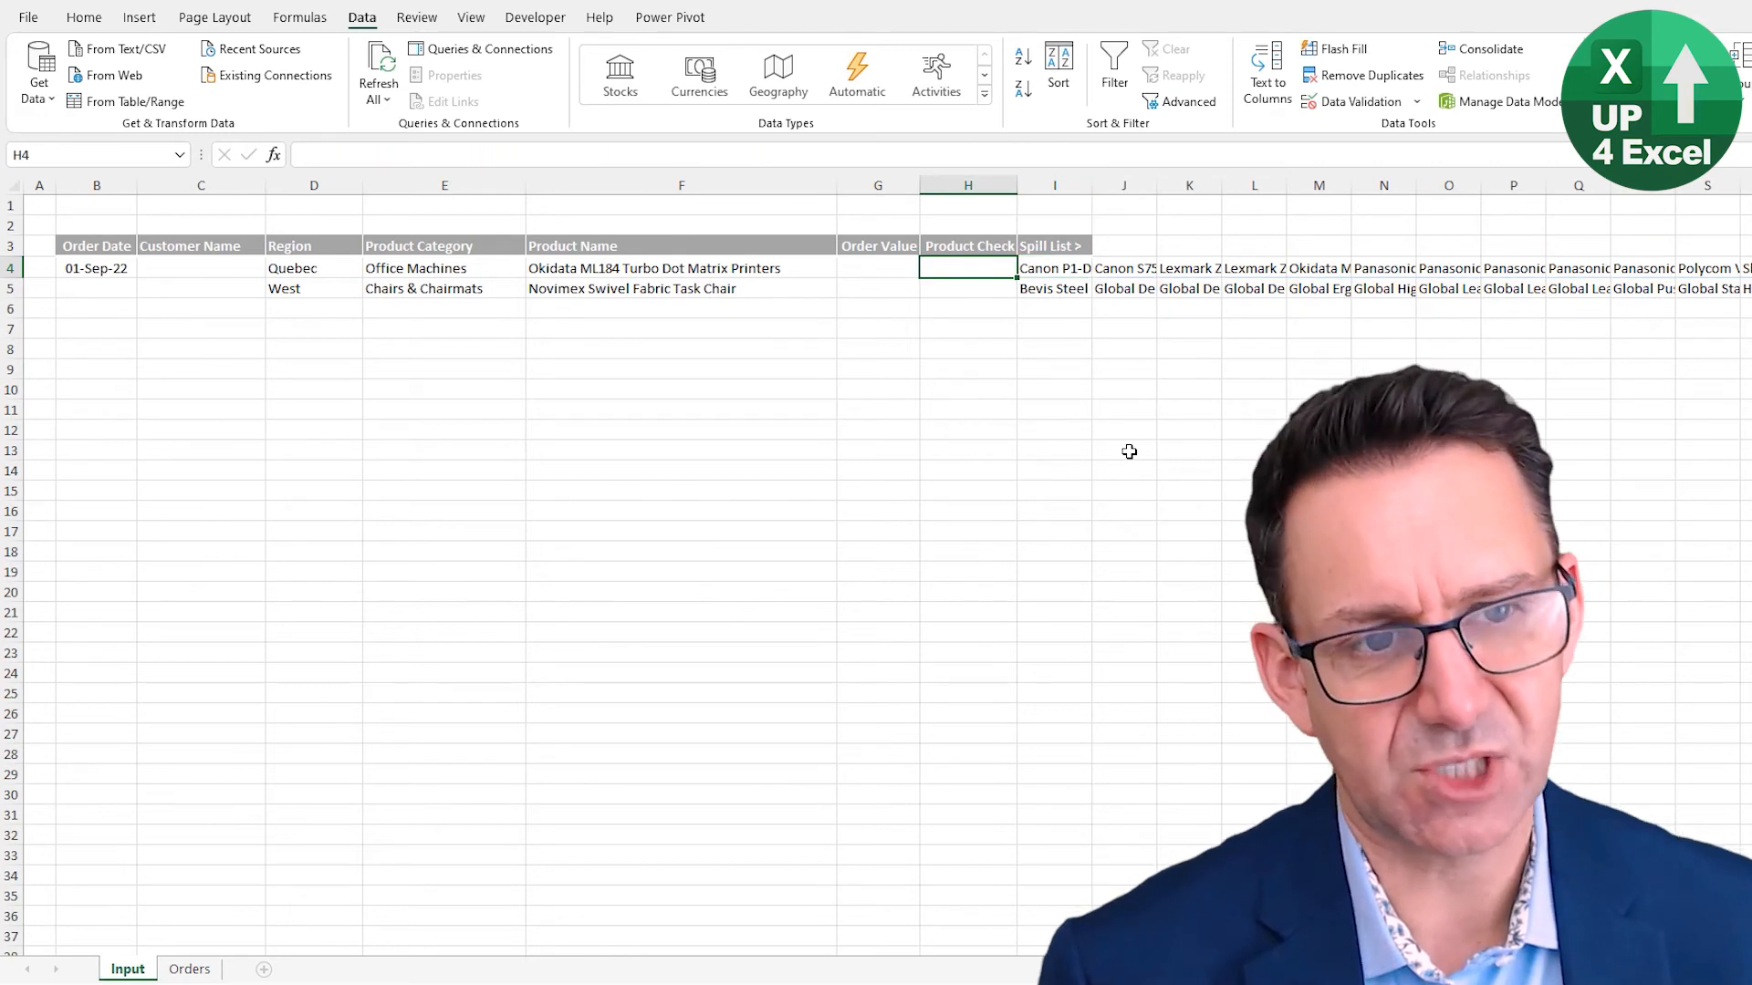
- Enter =TEXTJOIN(" ",TRUE,I4#) in H4 to join the spilled product list with spaces, ignoring empty cells
type("=")
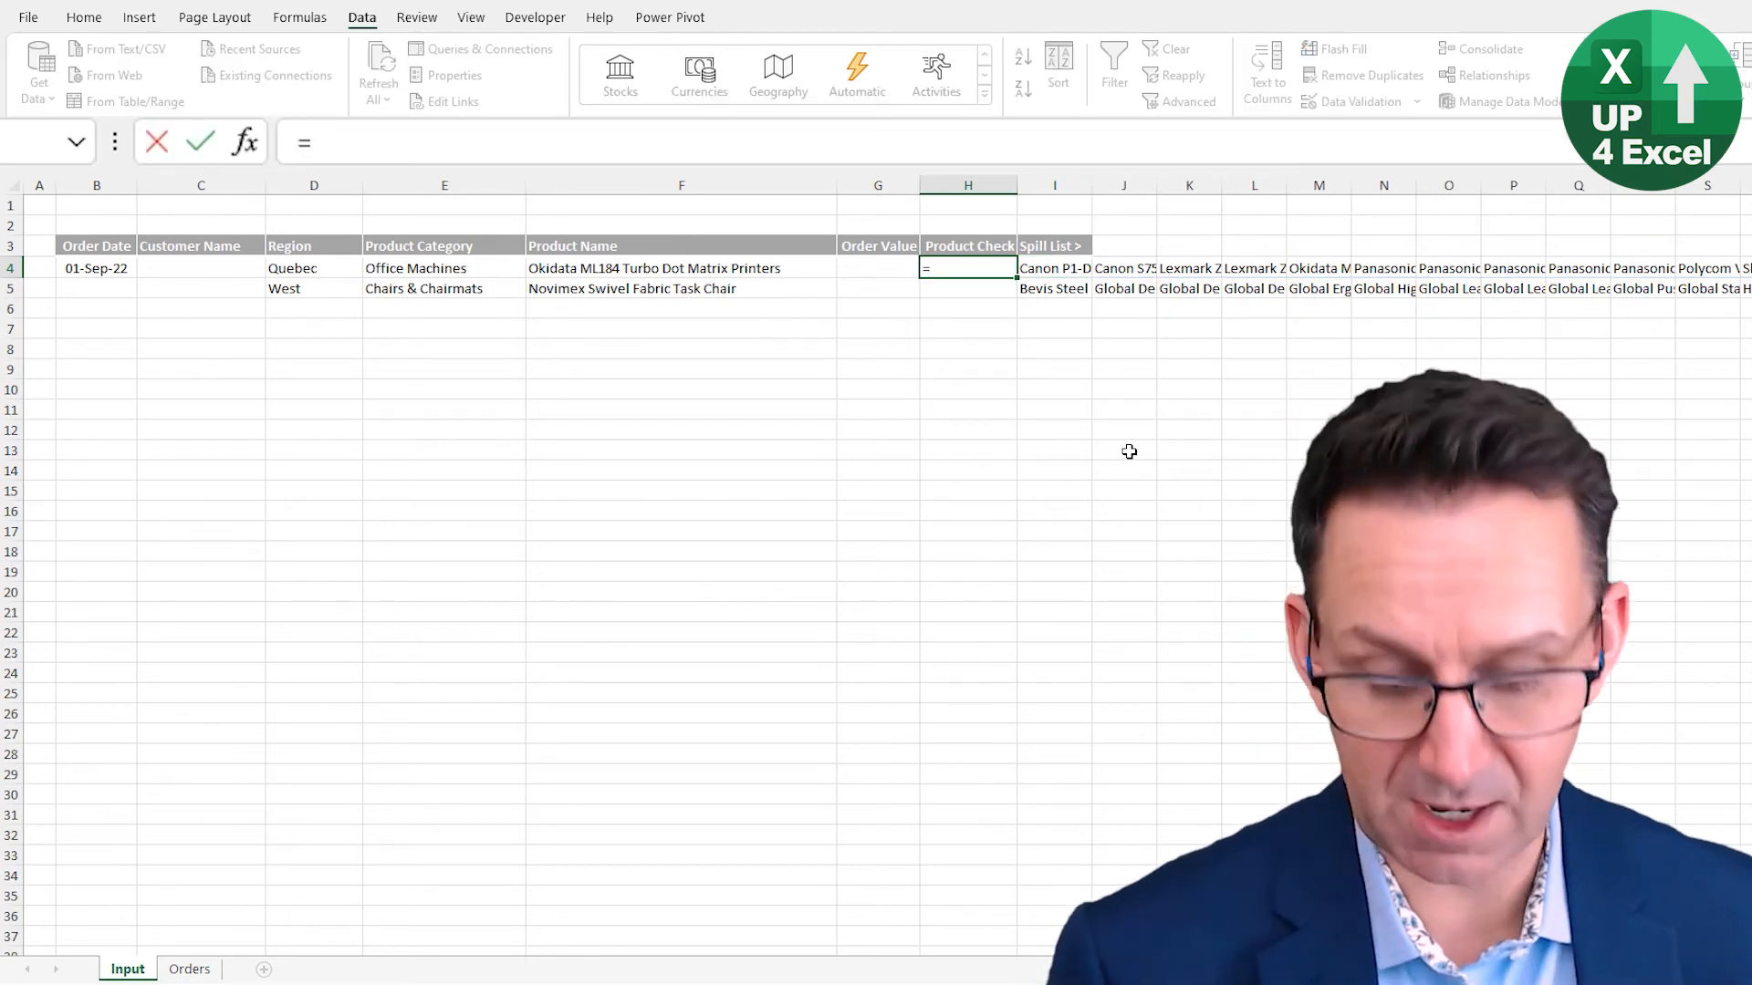
type("textj")
key("Tab")
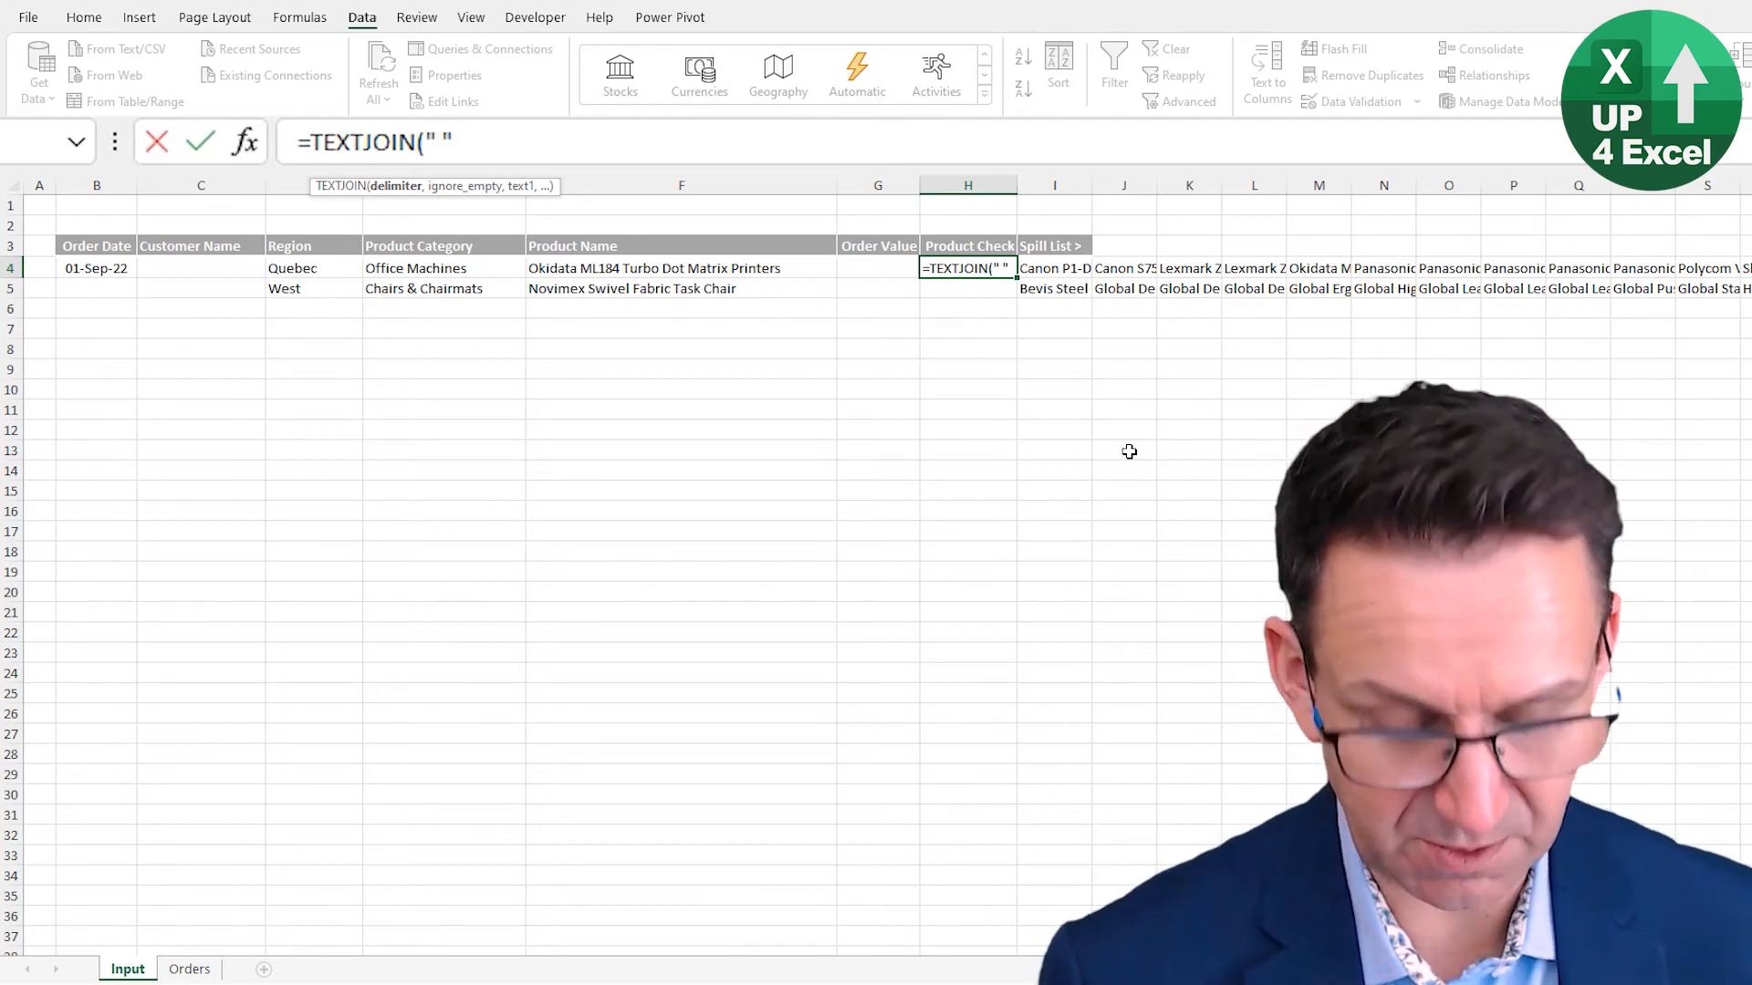
type(",")
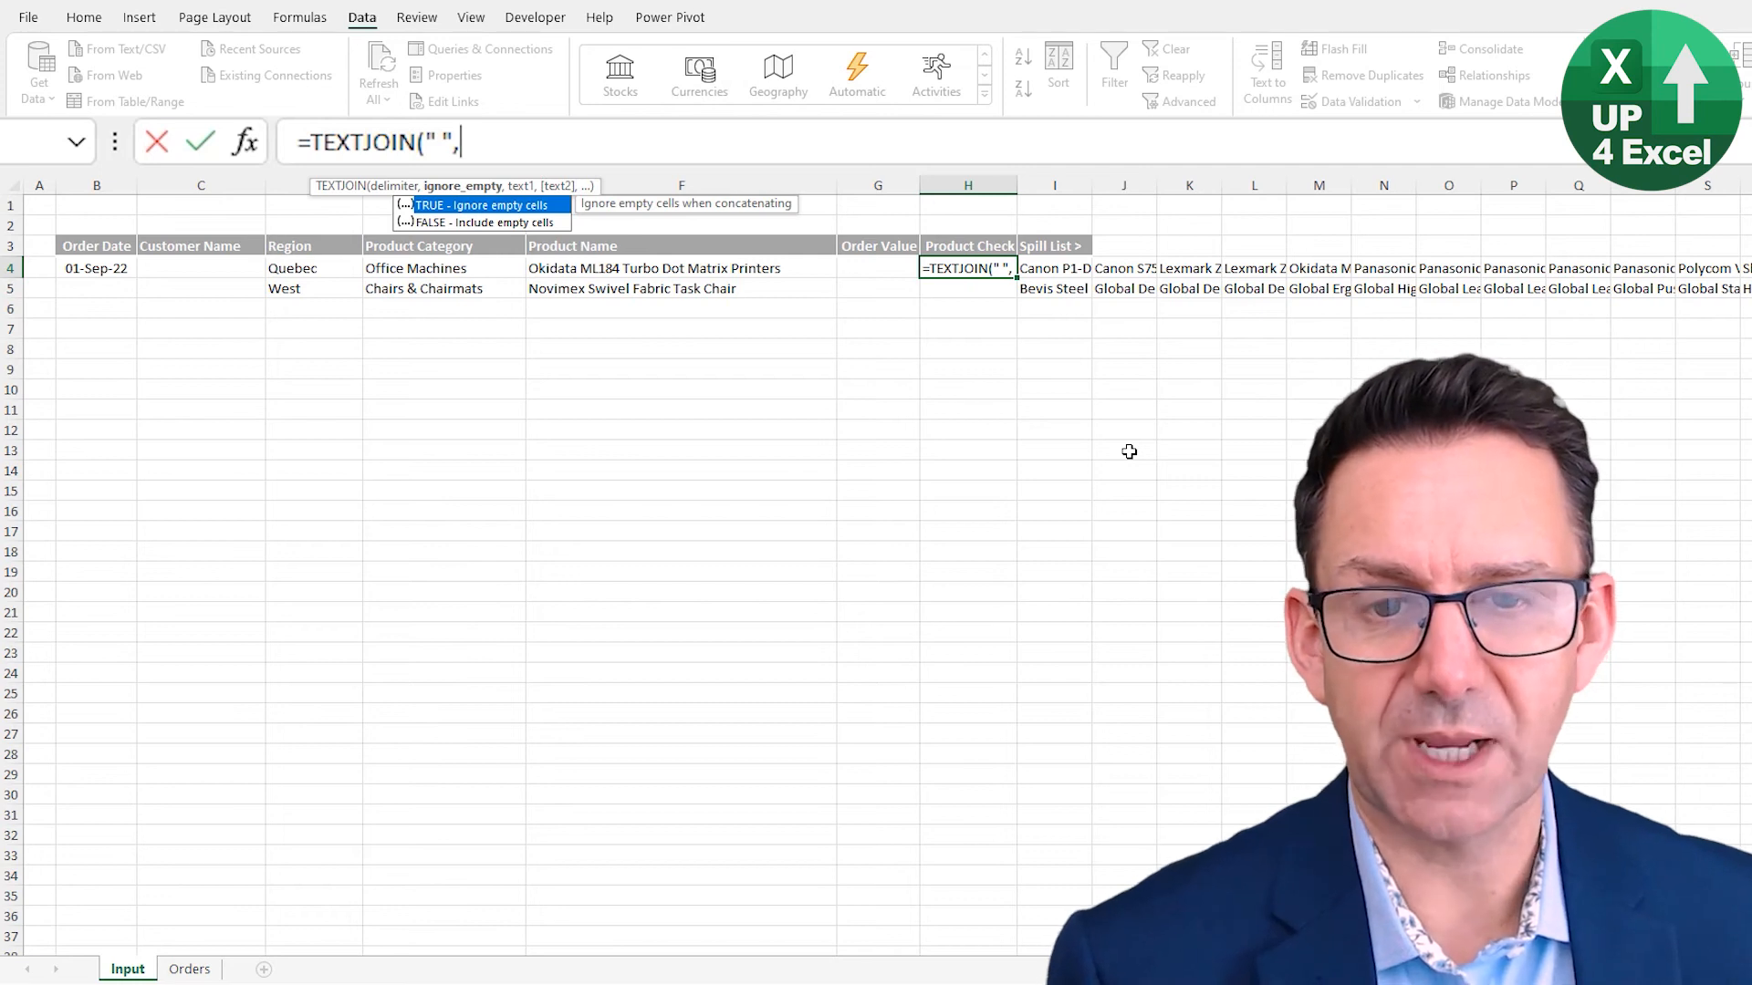
key("Tab")
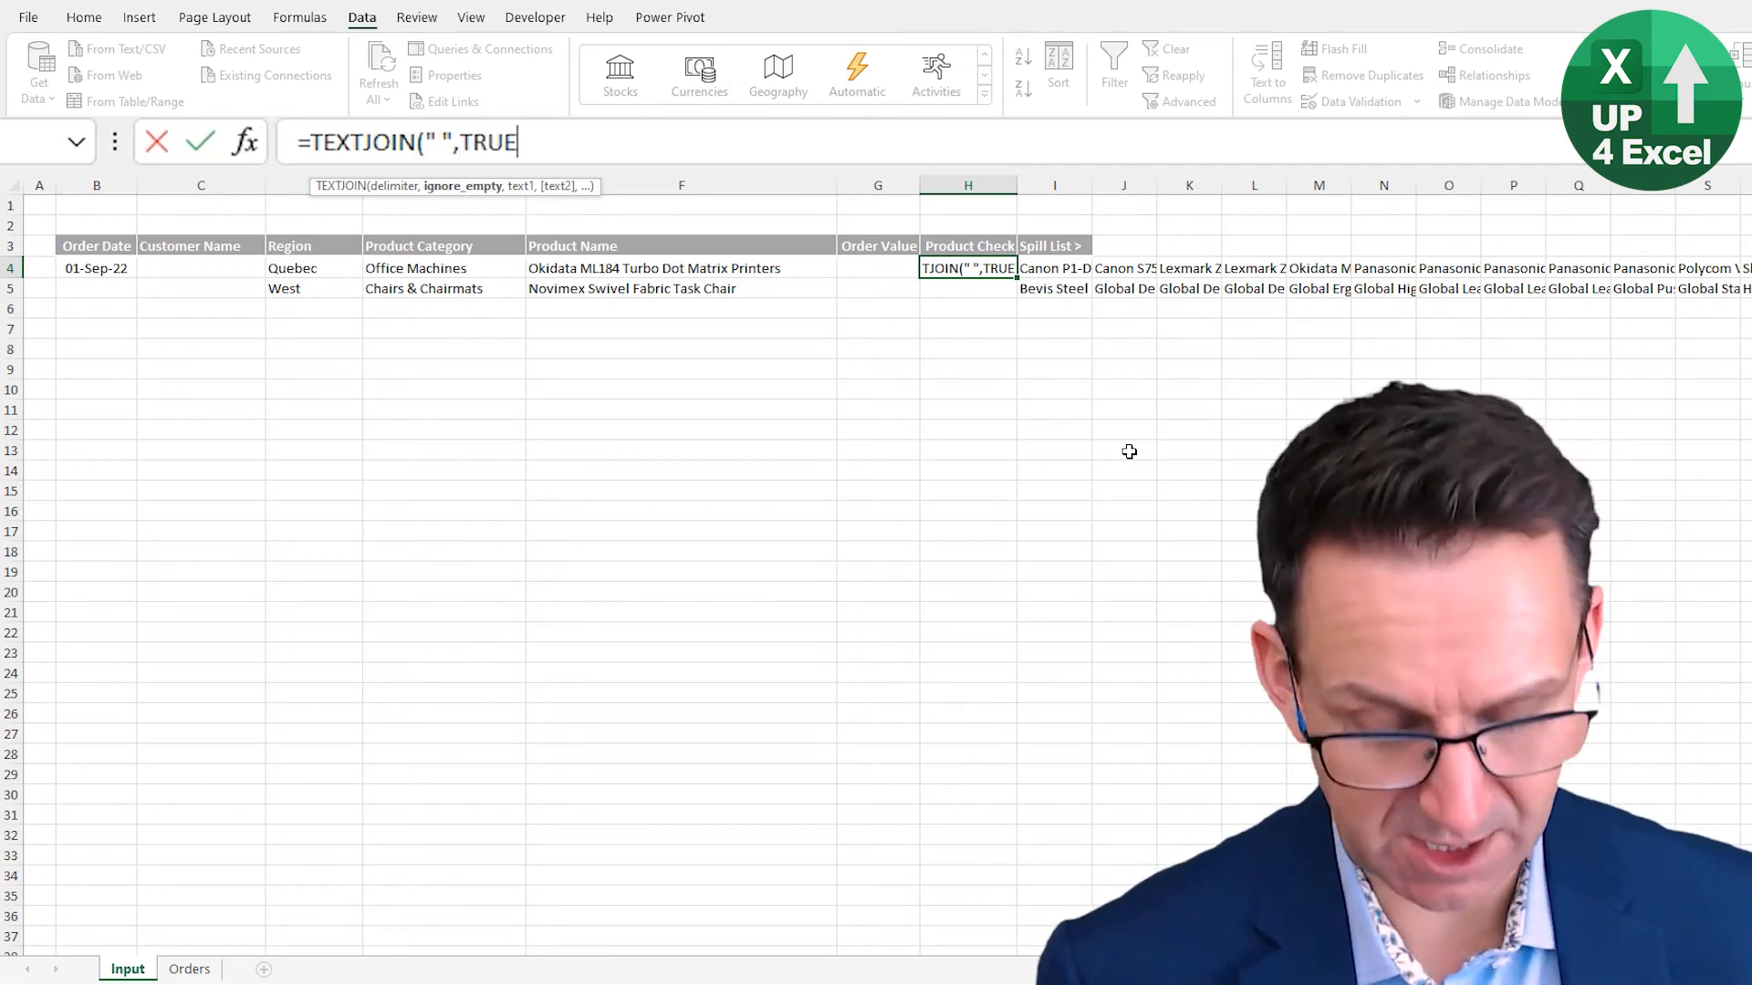
type(",")
key("Right")
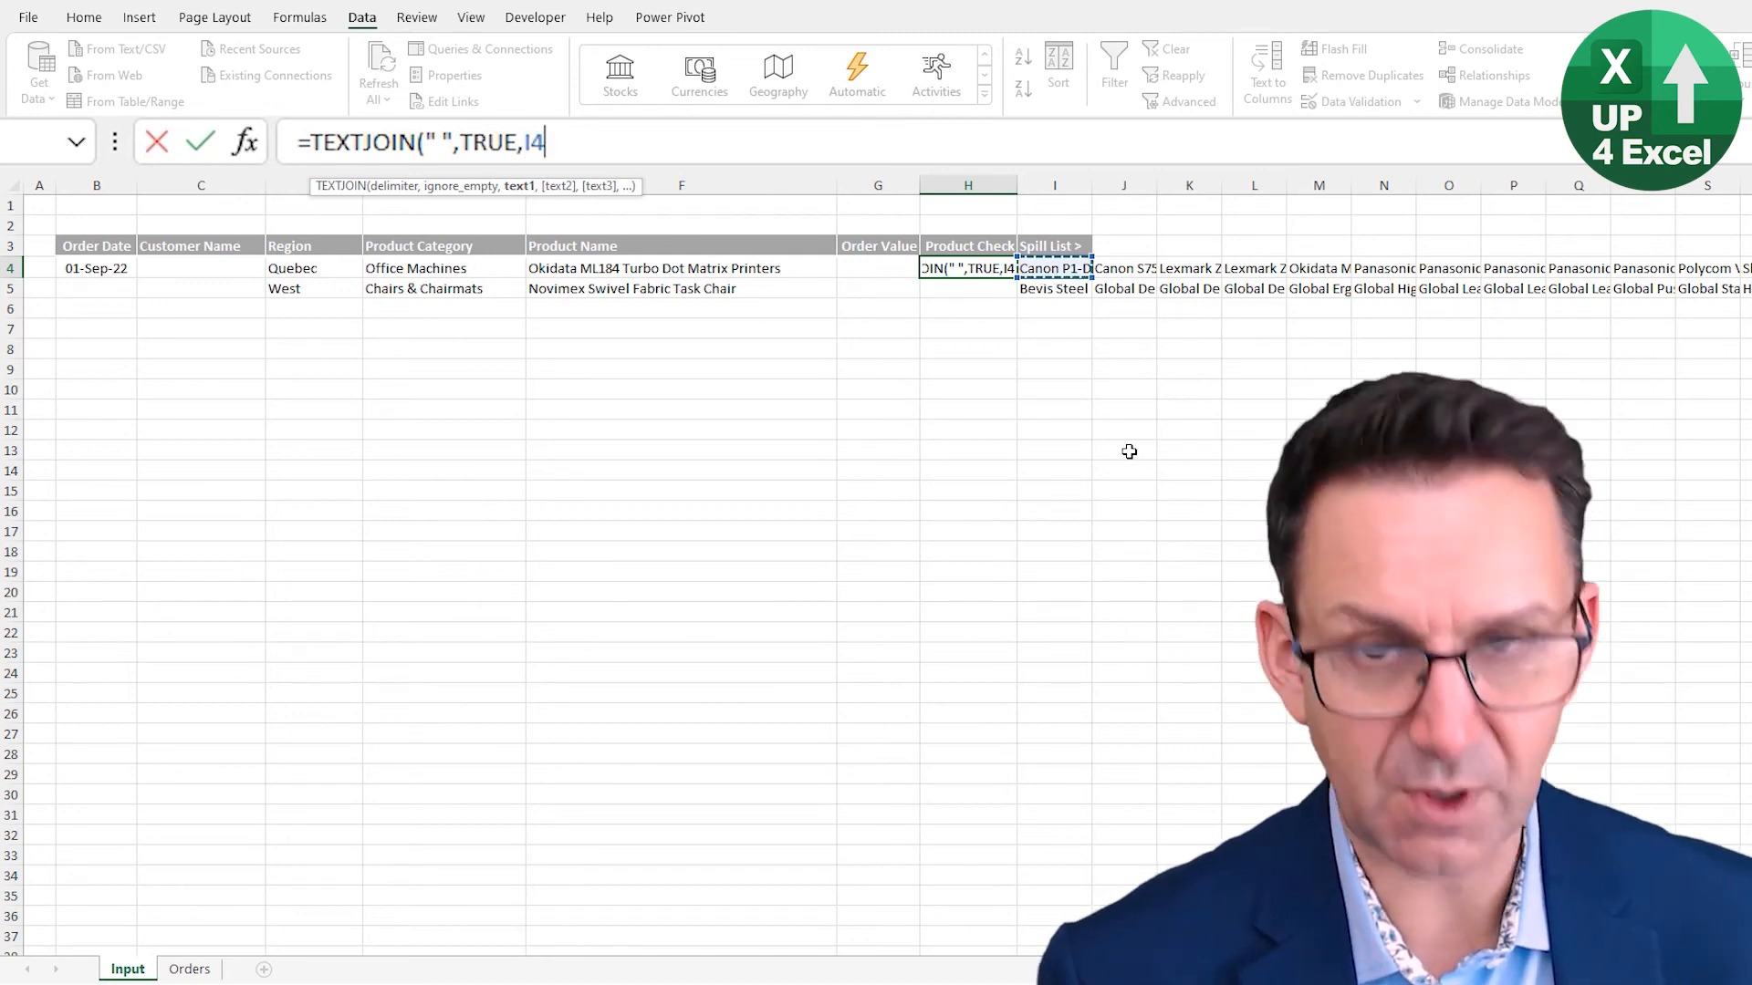
type("#")
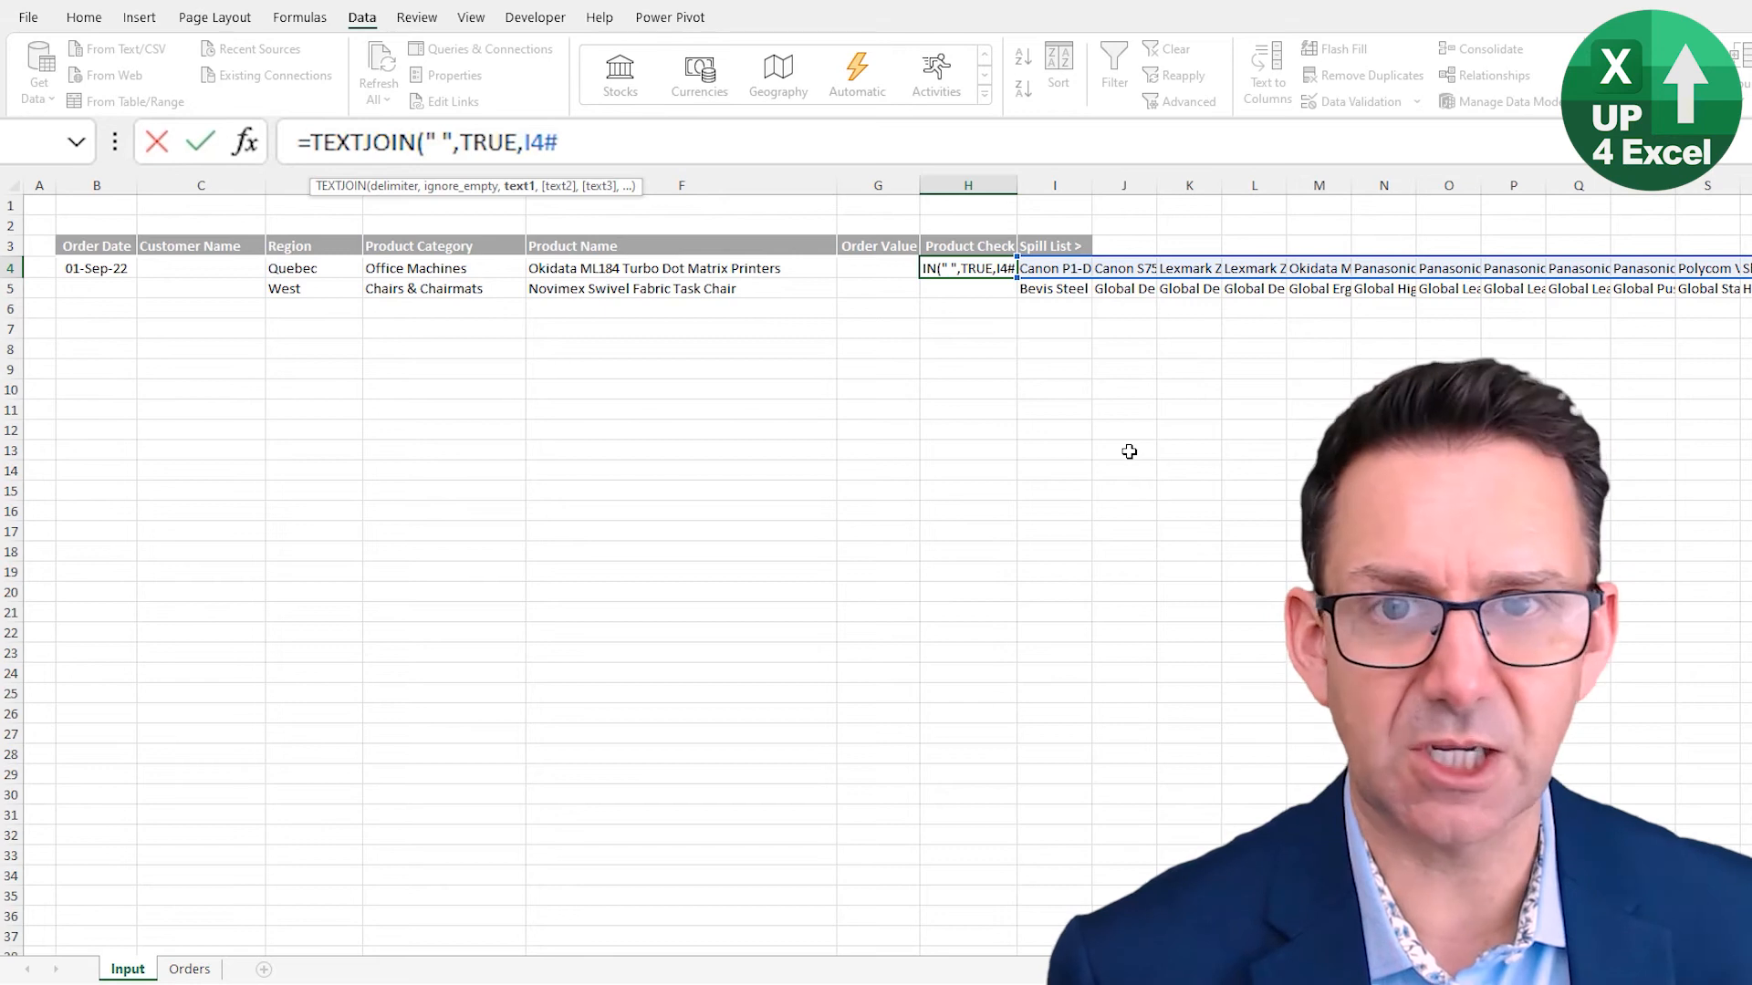
type(")")
key("ctrl+Return")
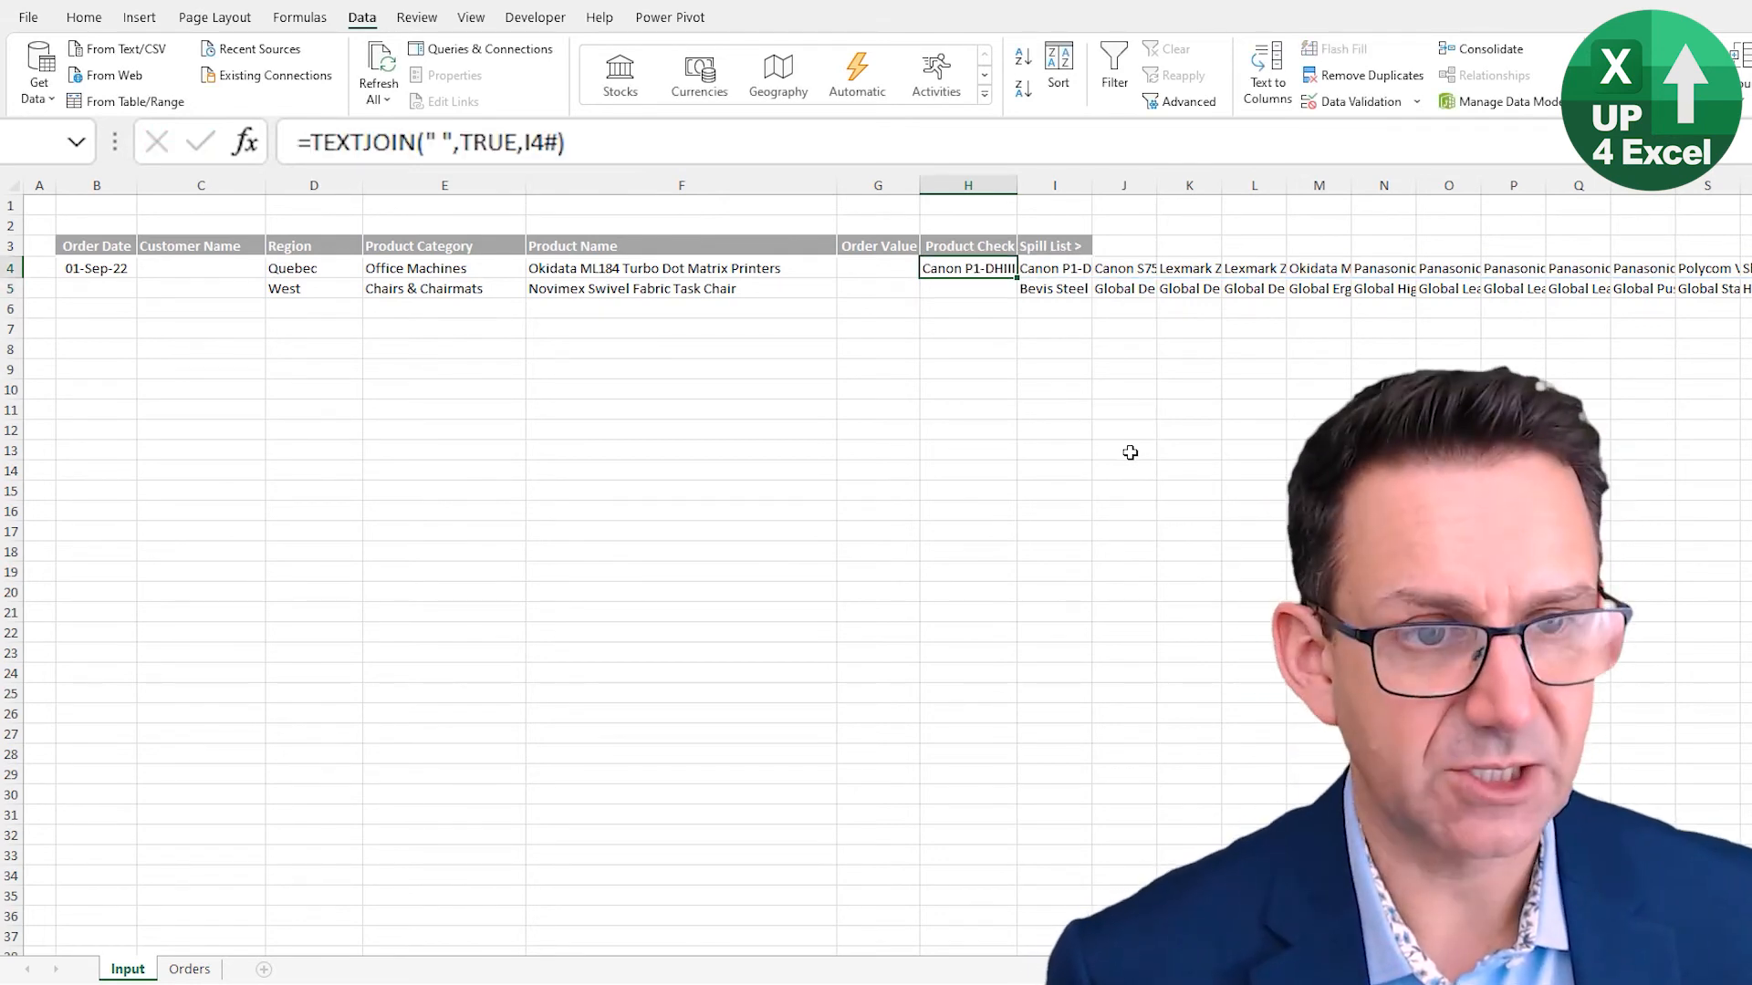
- Fill the TEXTJOIN formula from H4 down to H30 and check the results in H4 and H5
double_click(1018, 279)
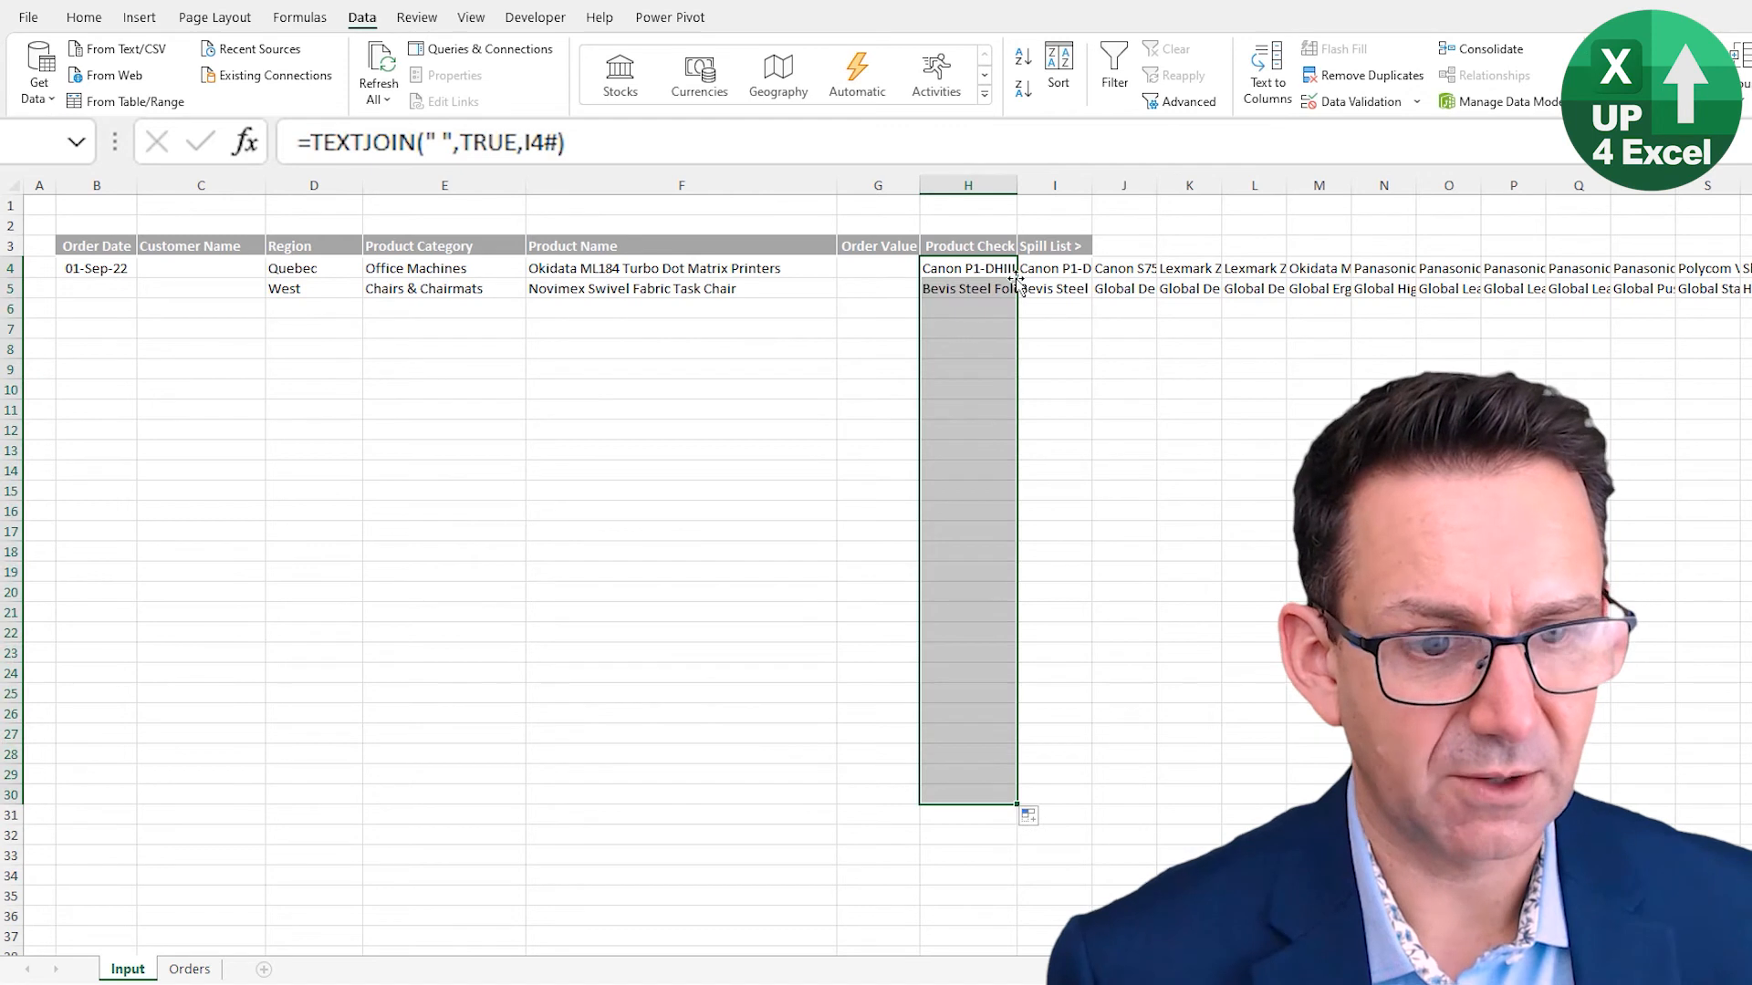
left_click(969, 291)
left_click(965, 307)
left_click(966, 275)
left_click(962, 288)
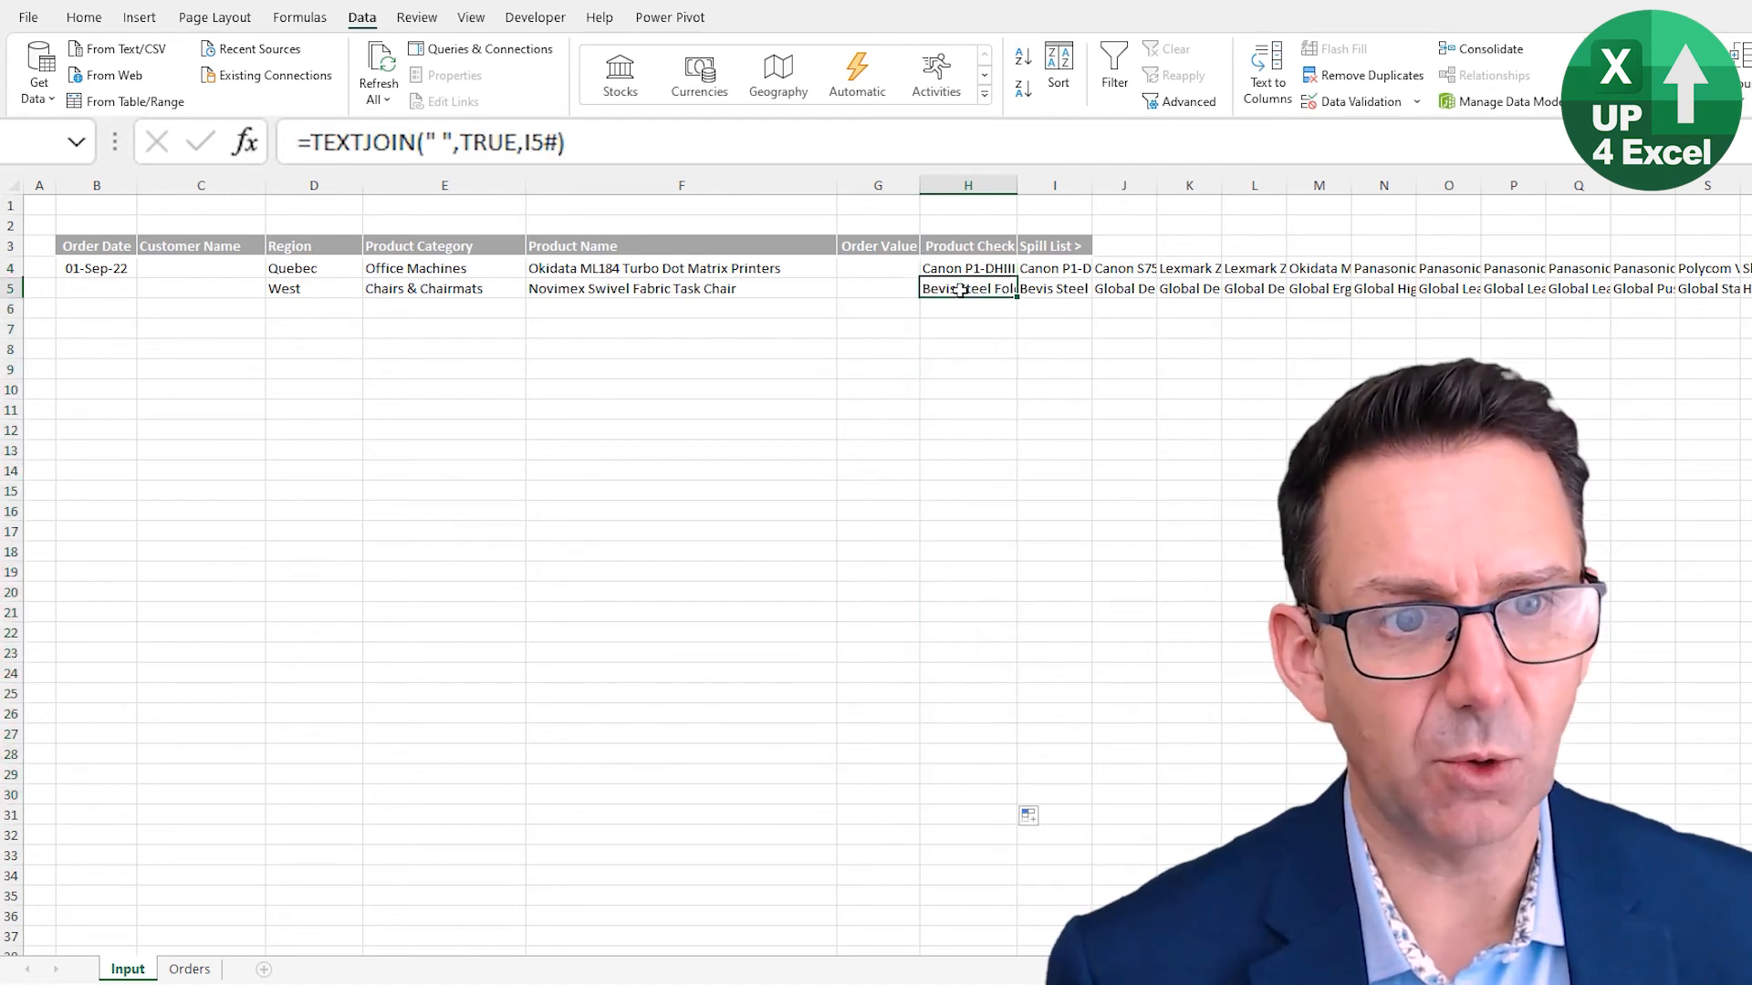
left_click(1044, 262)
left_click(967, 272)
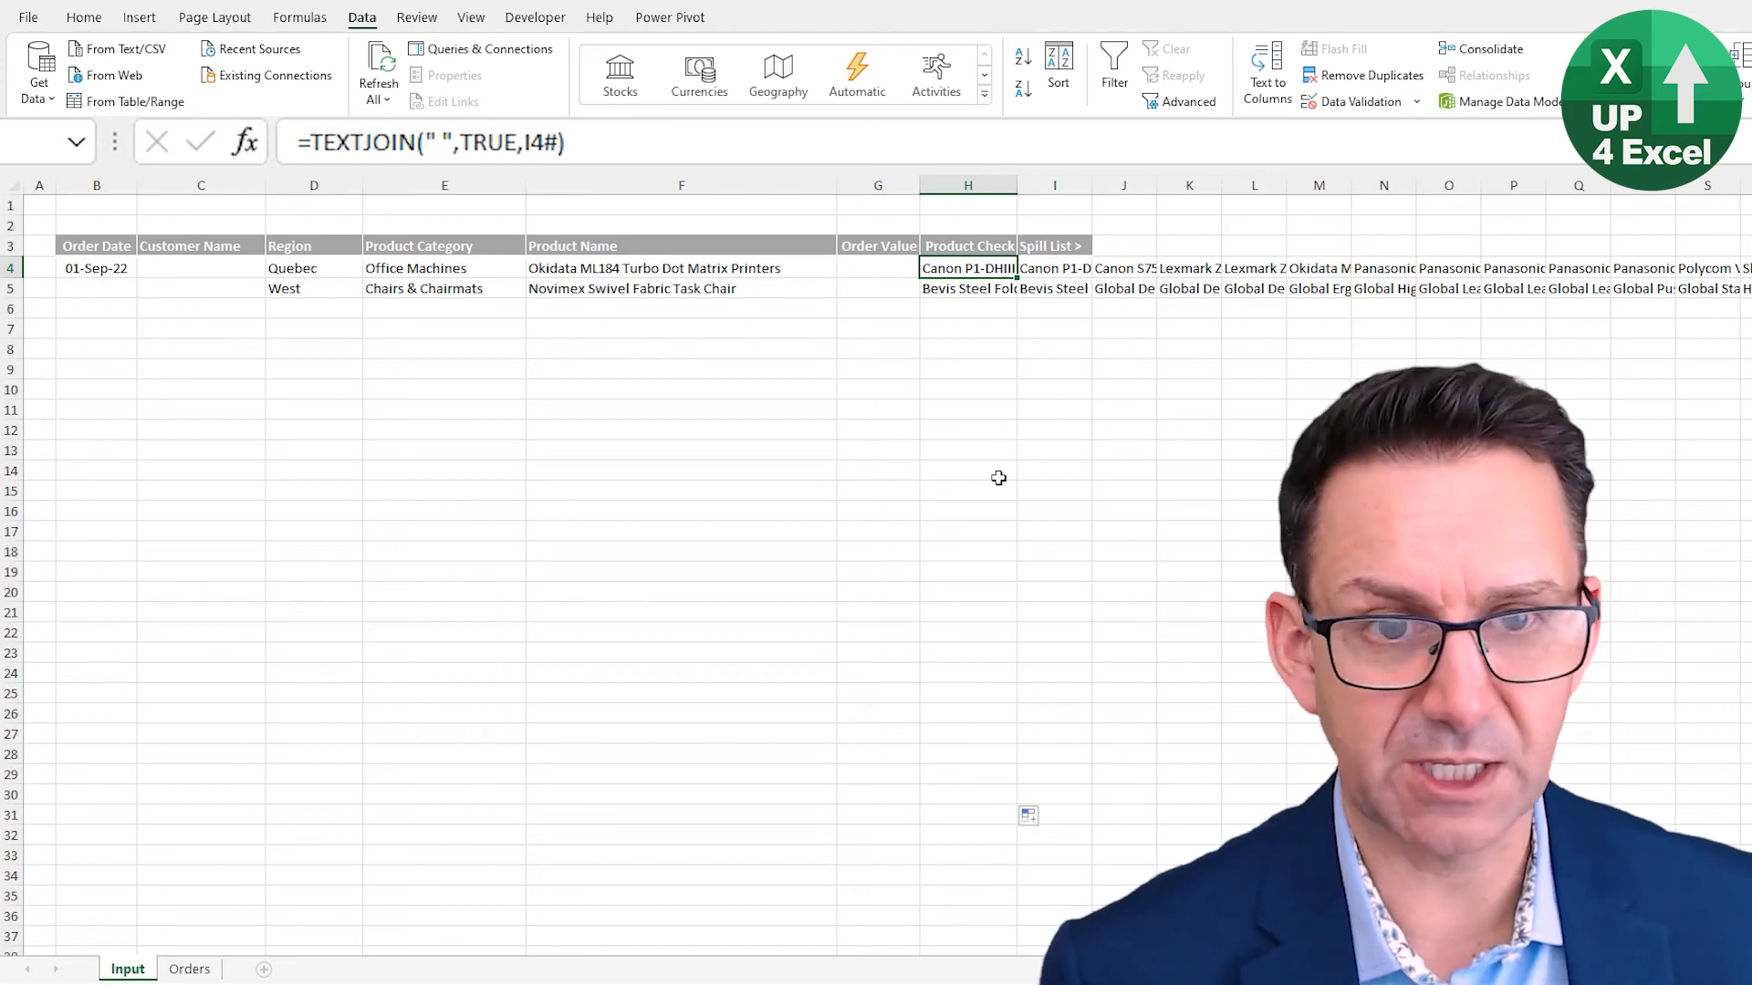
- Wrap the H4 formula in FIND so it reads =FIND($F4,TEXTJOIN(" ",TRUE,I4#)), searching for the product name in the joined list
left_click(639, 270)
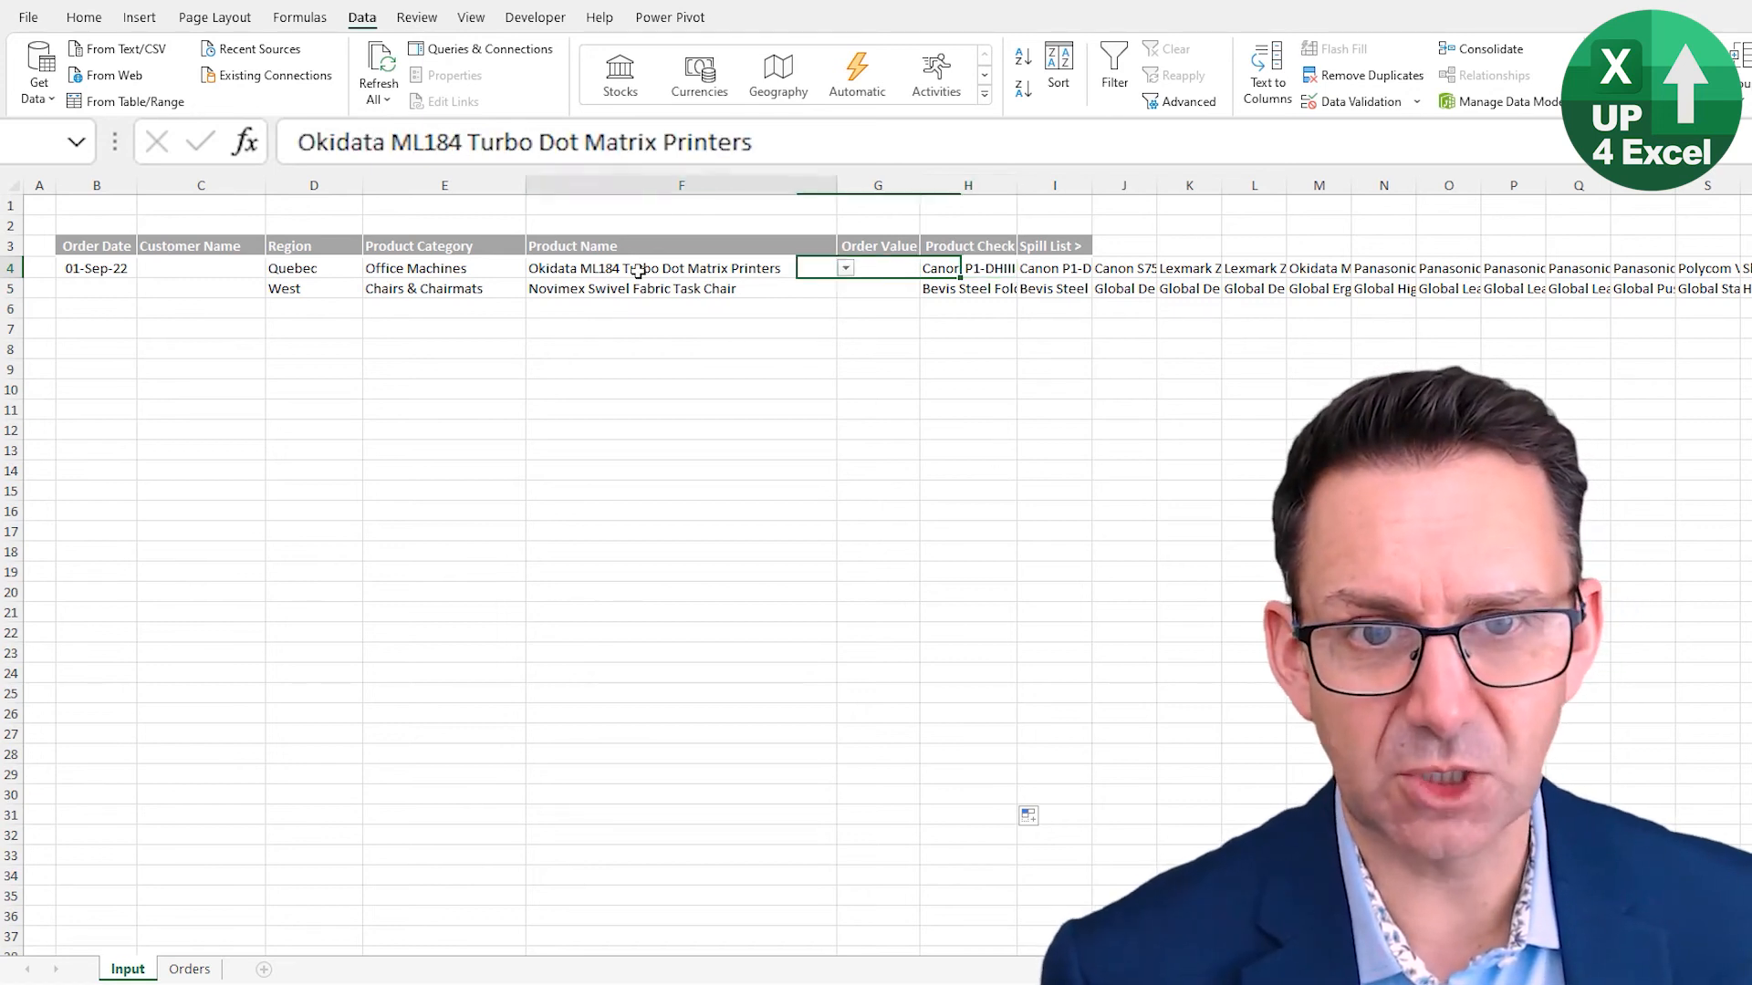
left_click(929, 269)
left_click(309, 143)
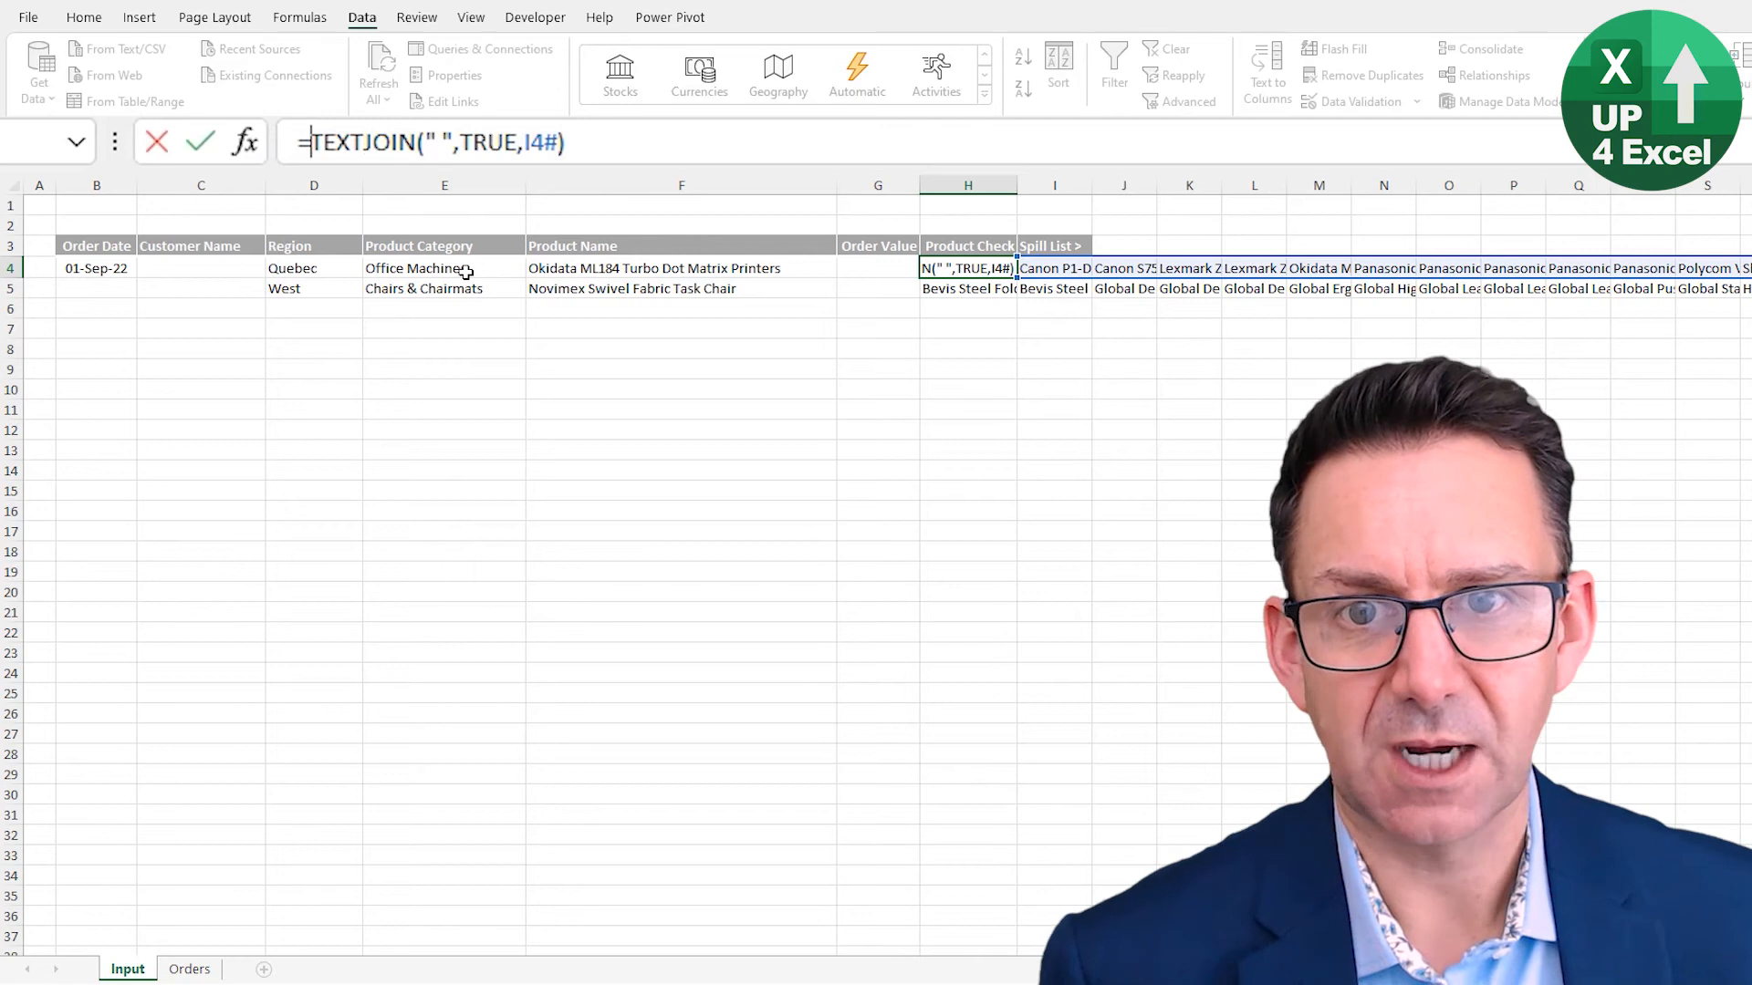
type("find")
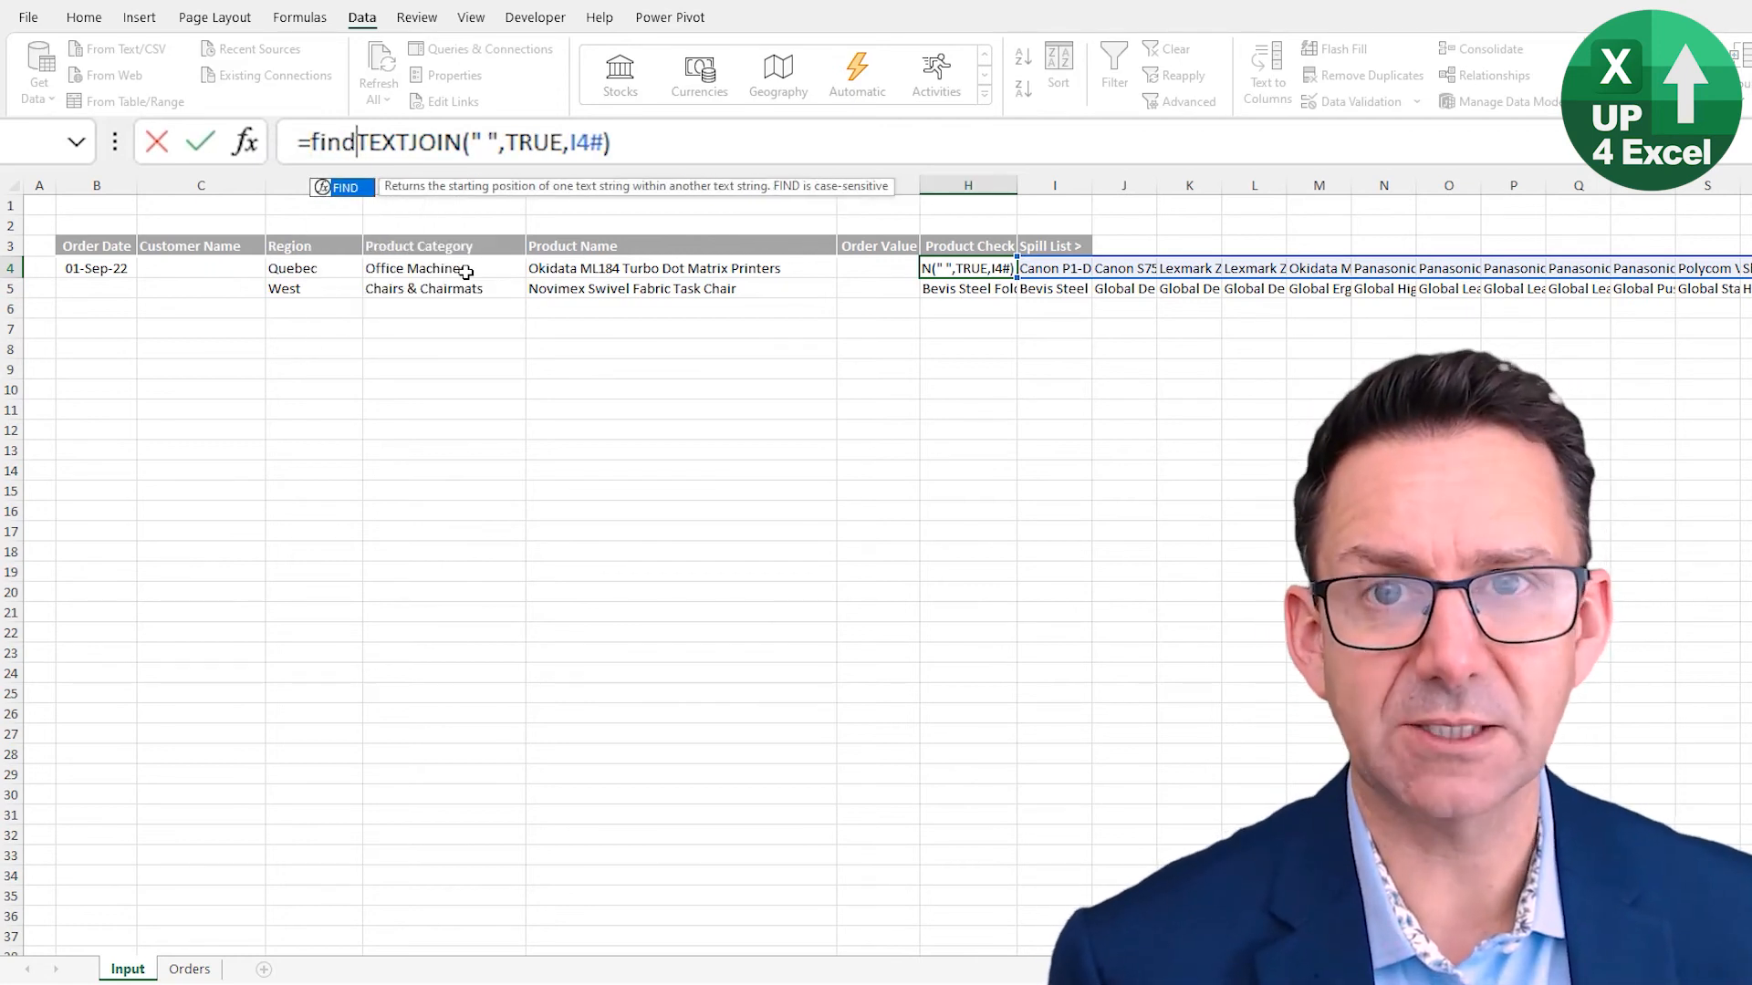
key("Tab")
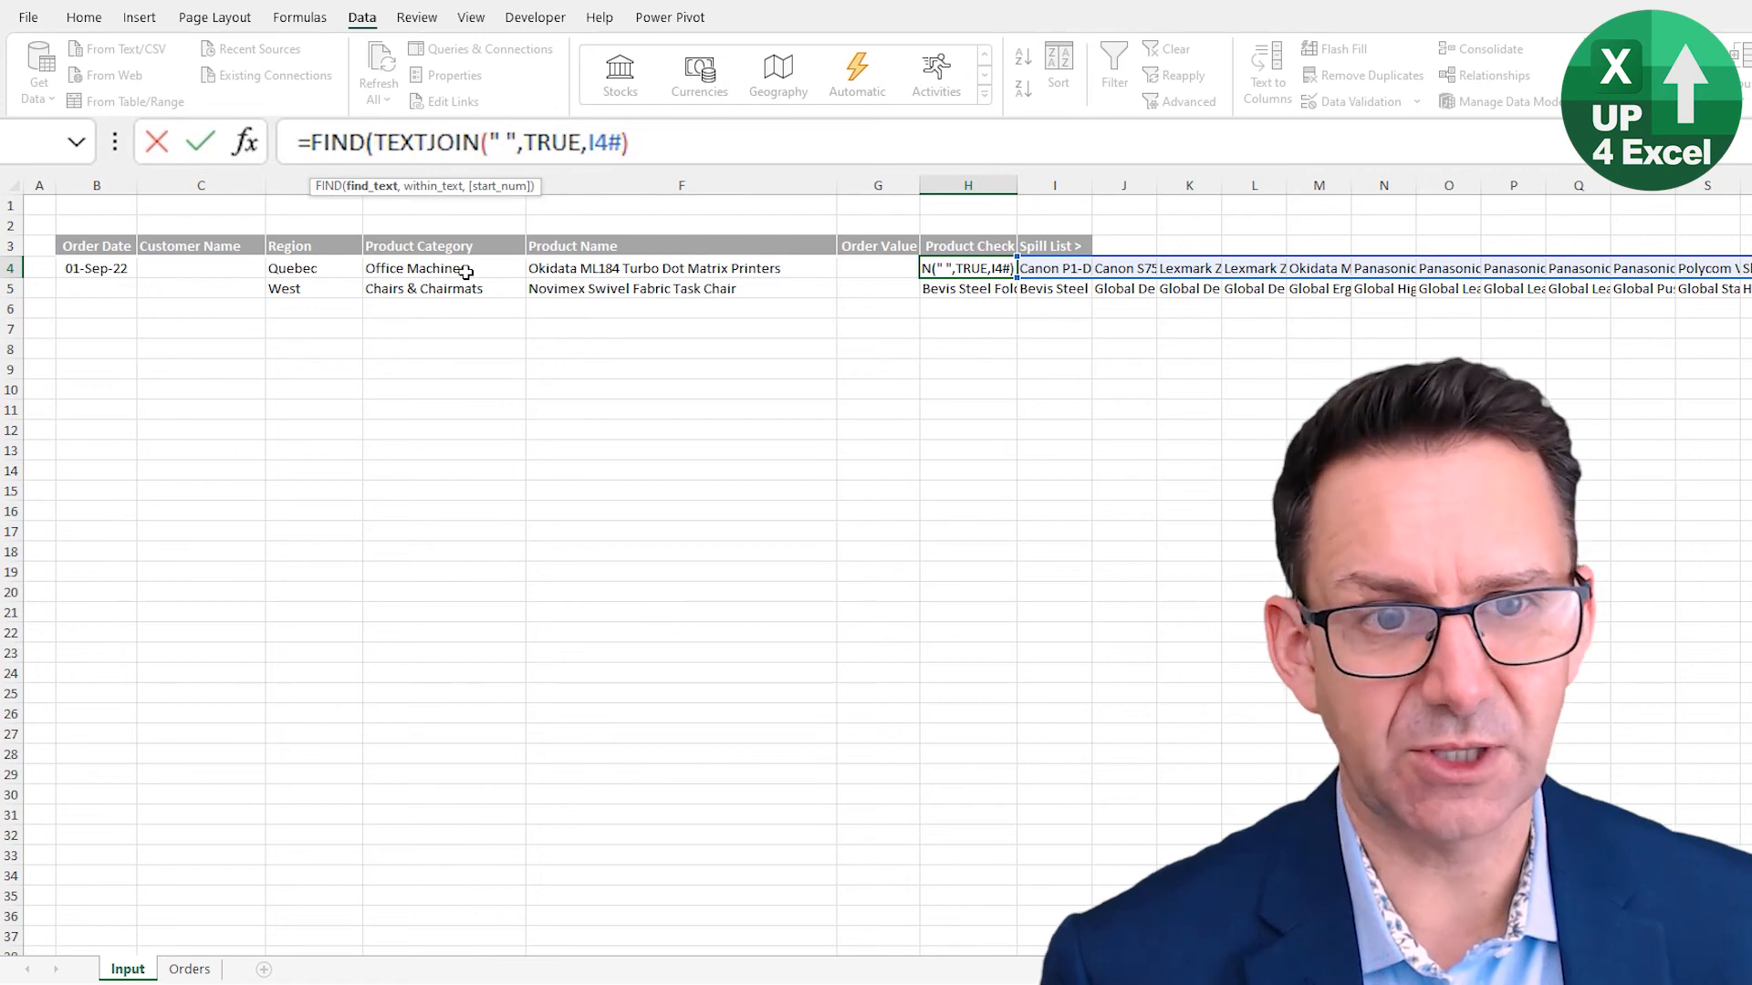
left_click(580, 270)
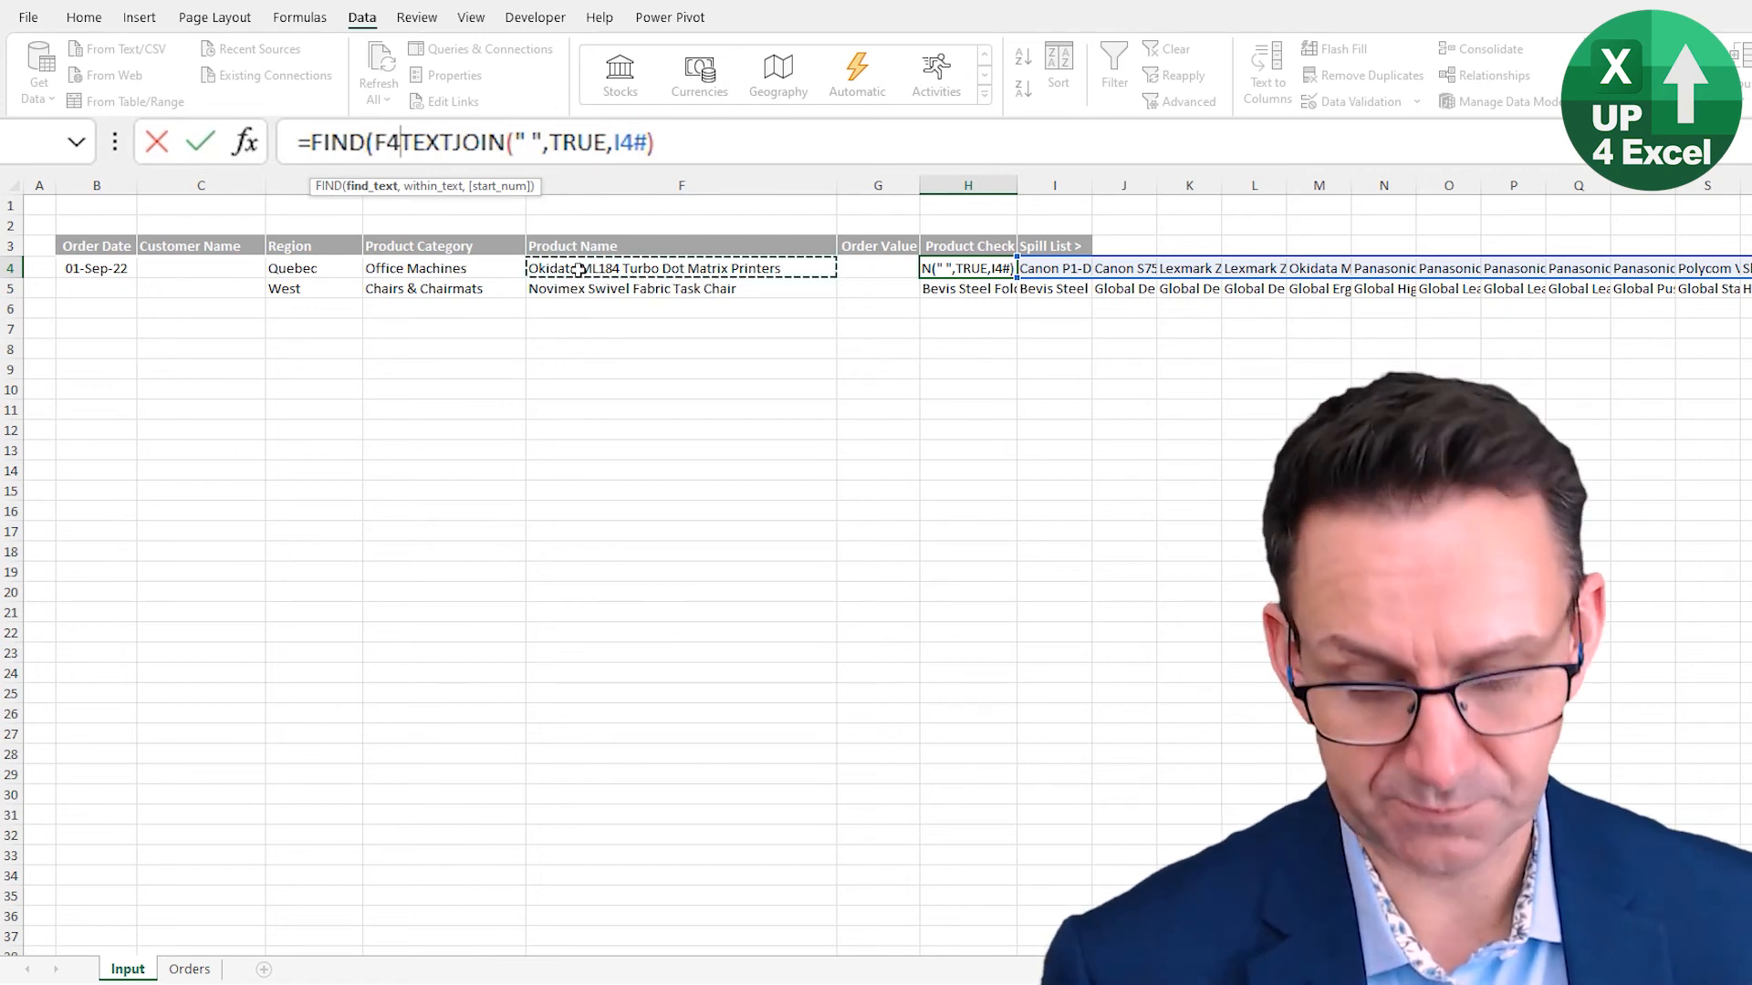
key("F4")
key("F4")
key("F4")
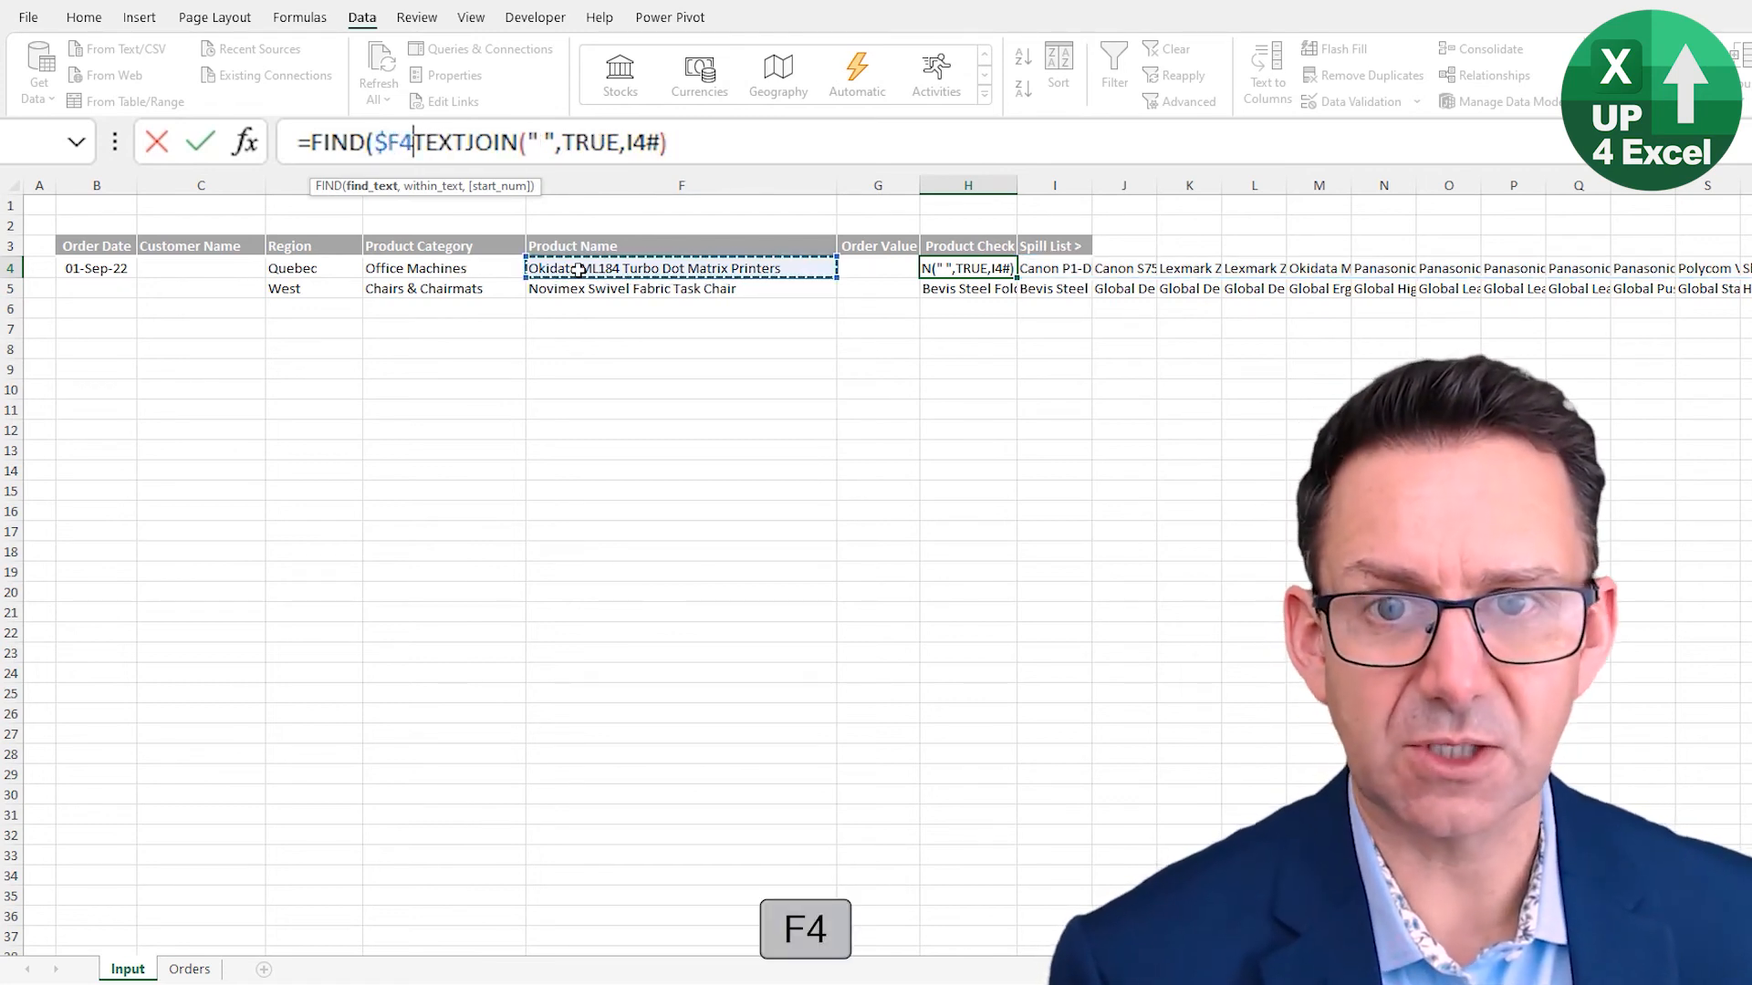
type(",I4#")
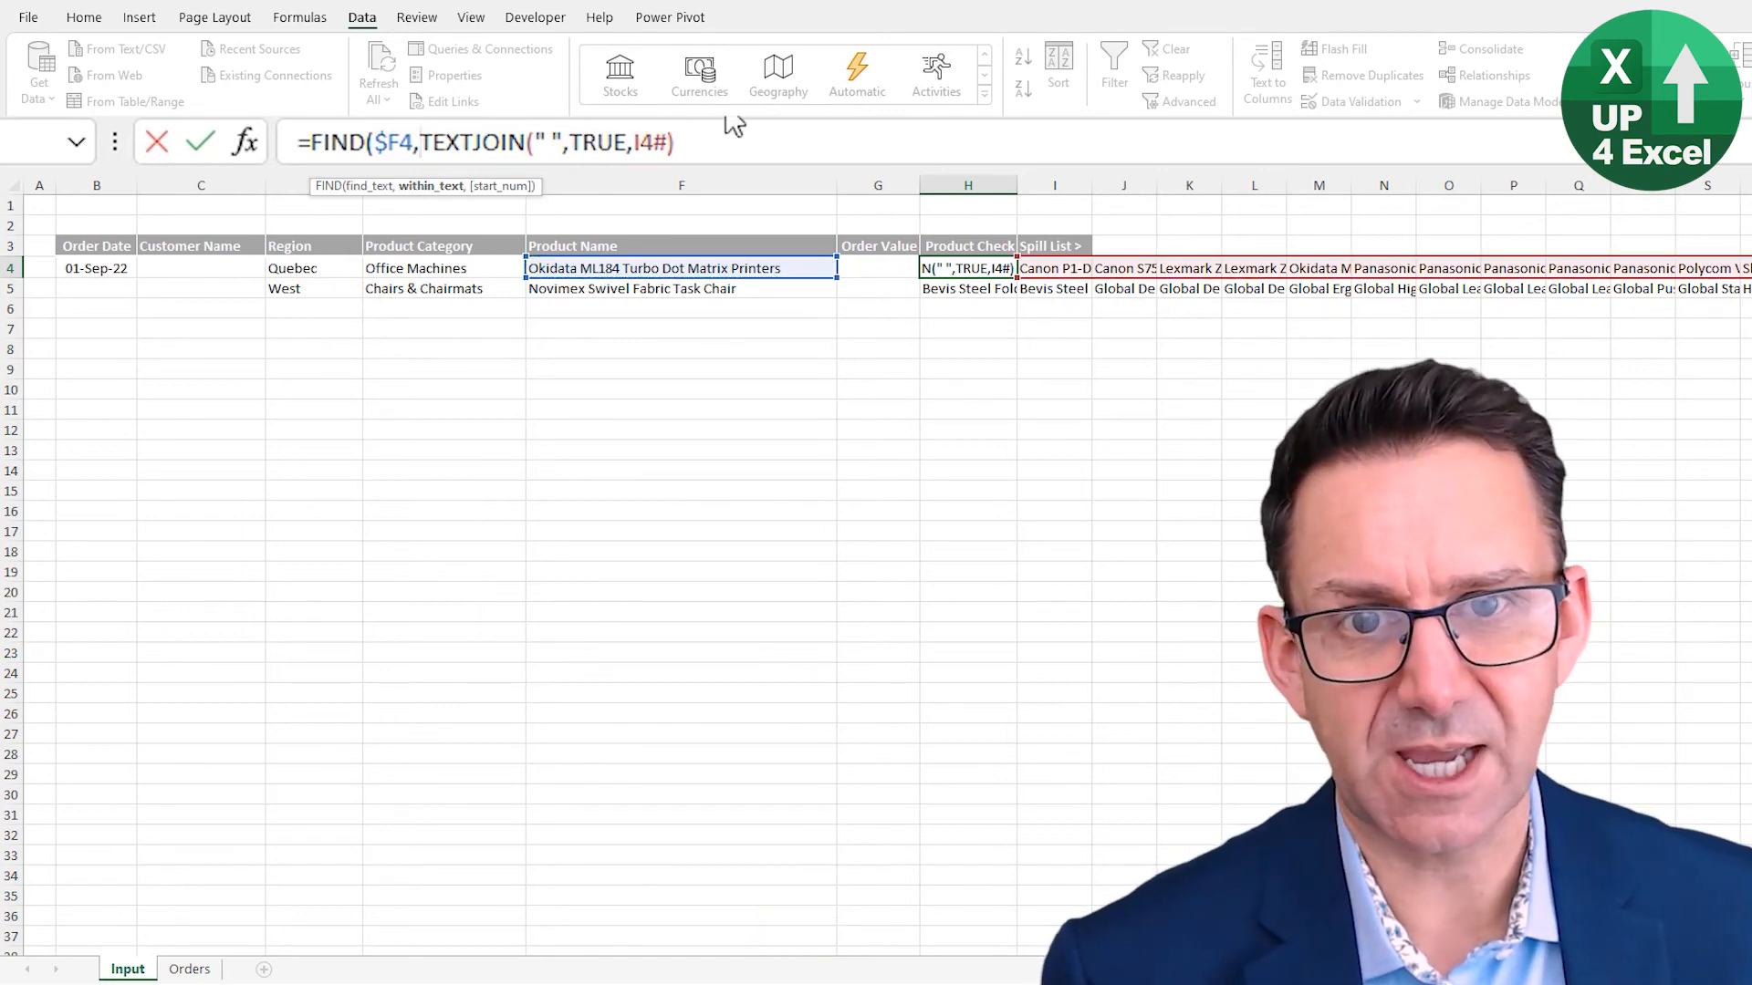
type(")")
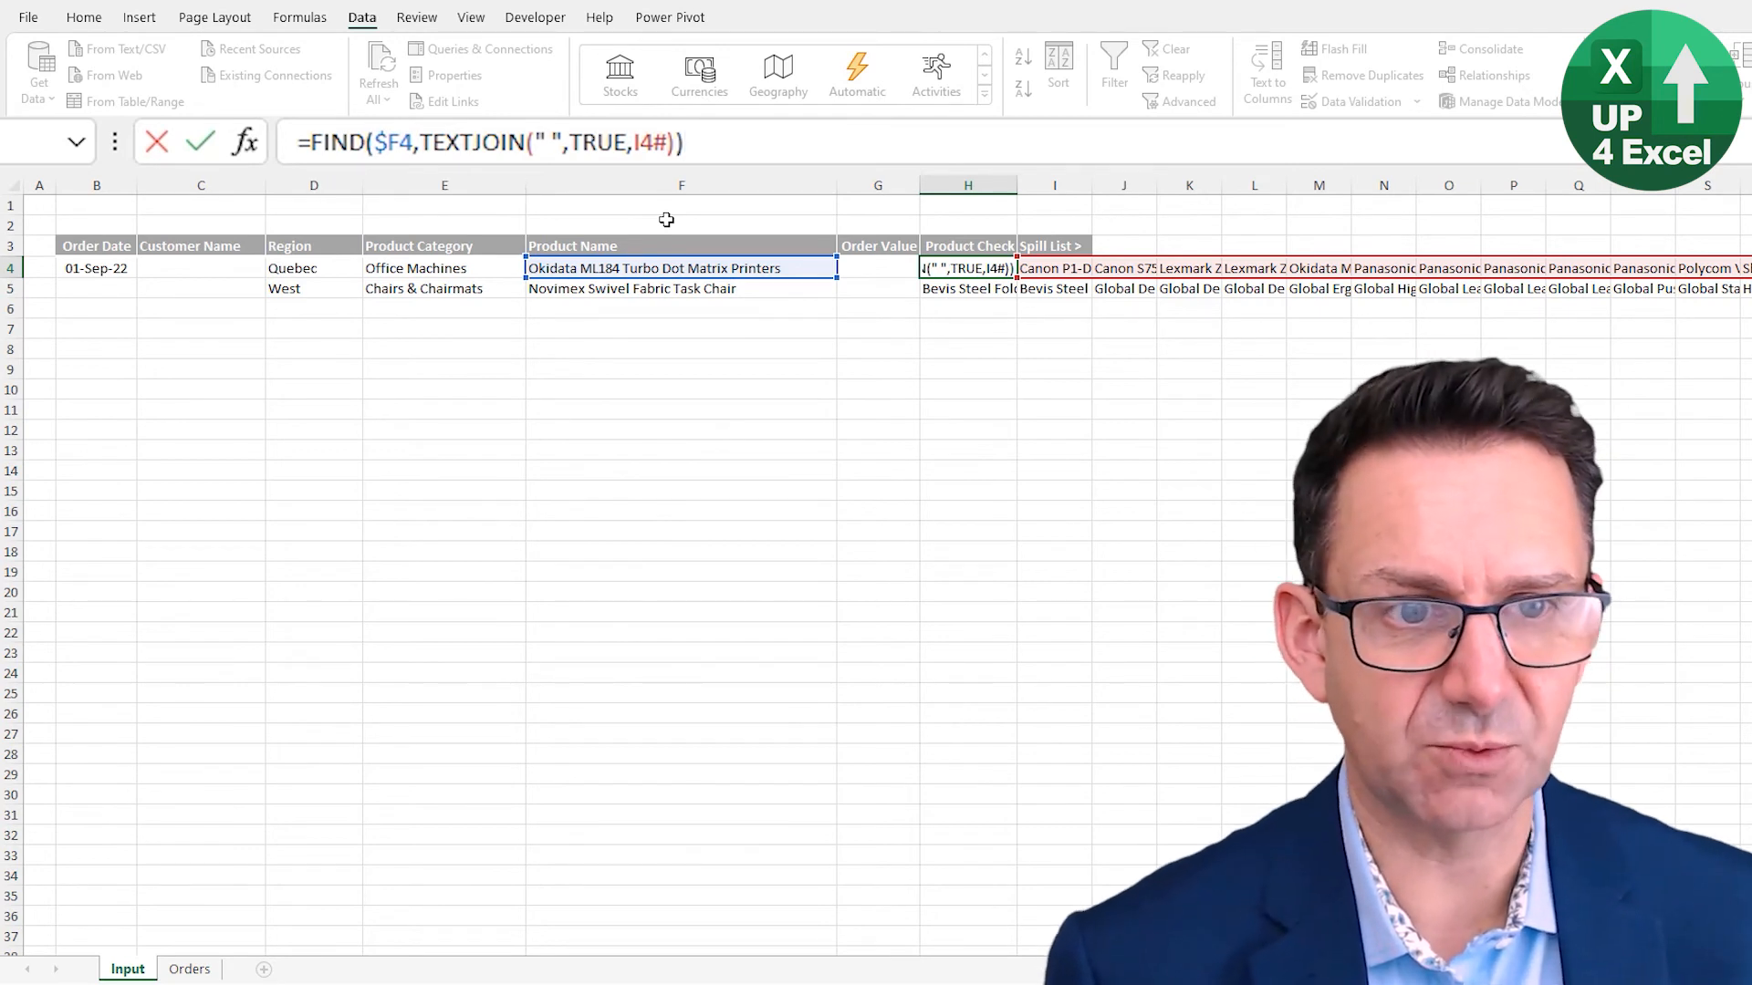
key("Return")
key("Up")
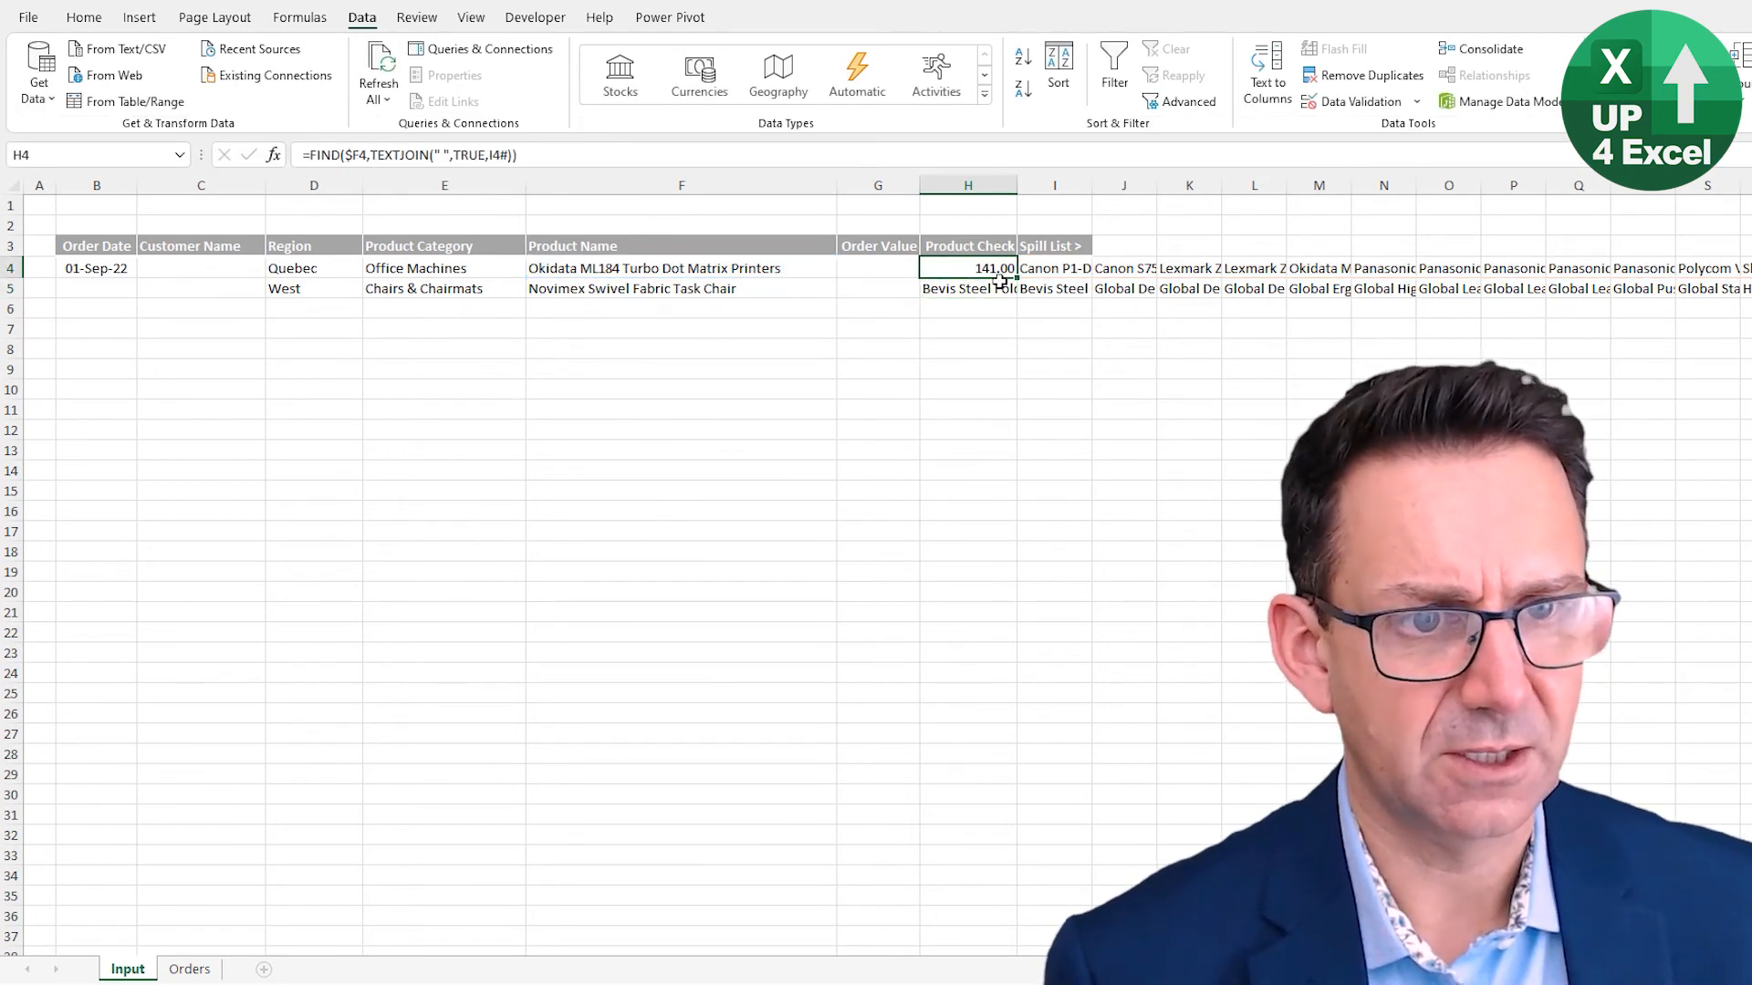
- Fill the FIND formula from H4 down to H30 and check the results in H4 and H5
left_click_drag(1016, 279, 1004, 794)
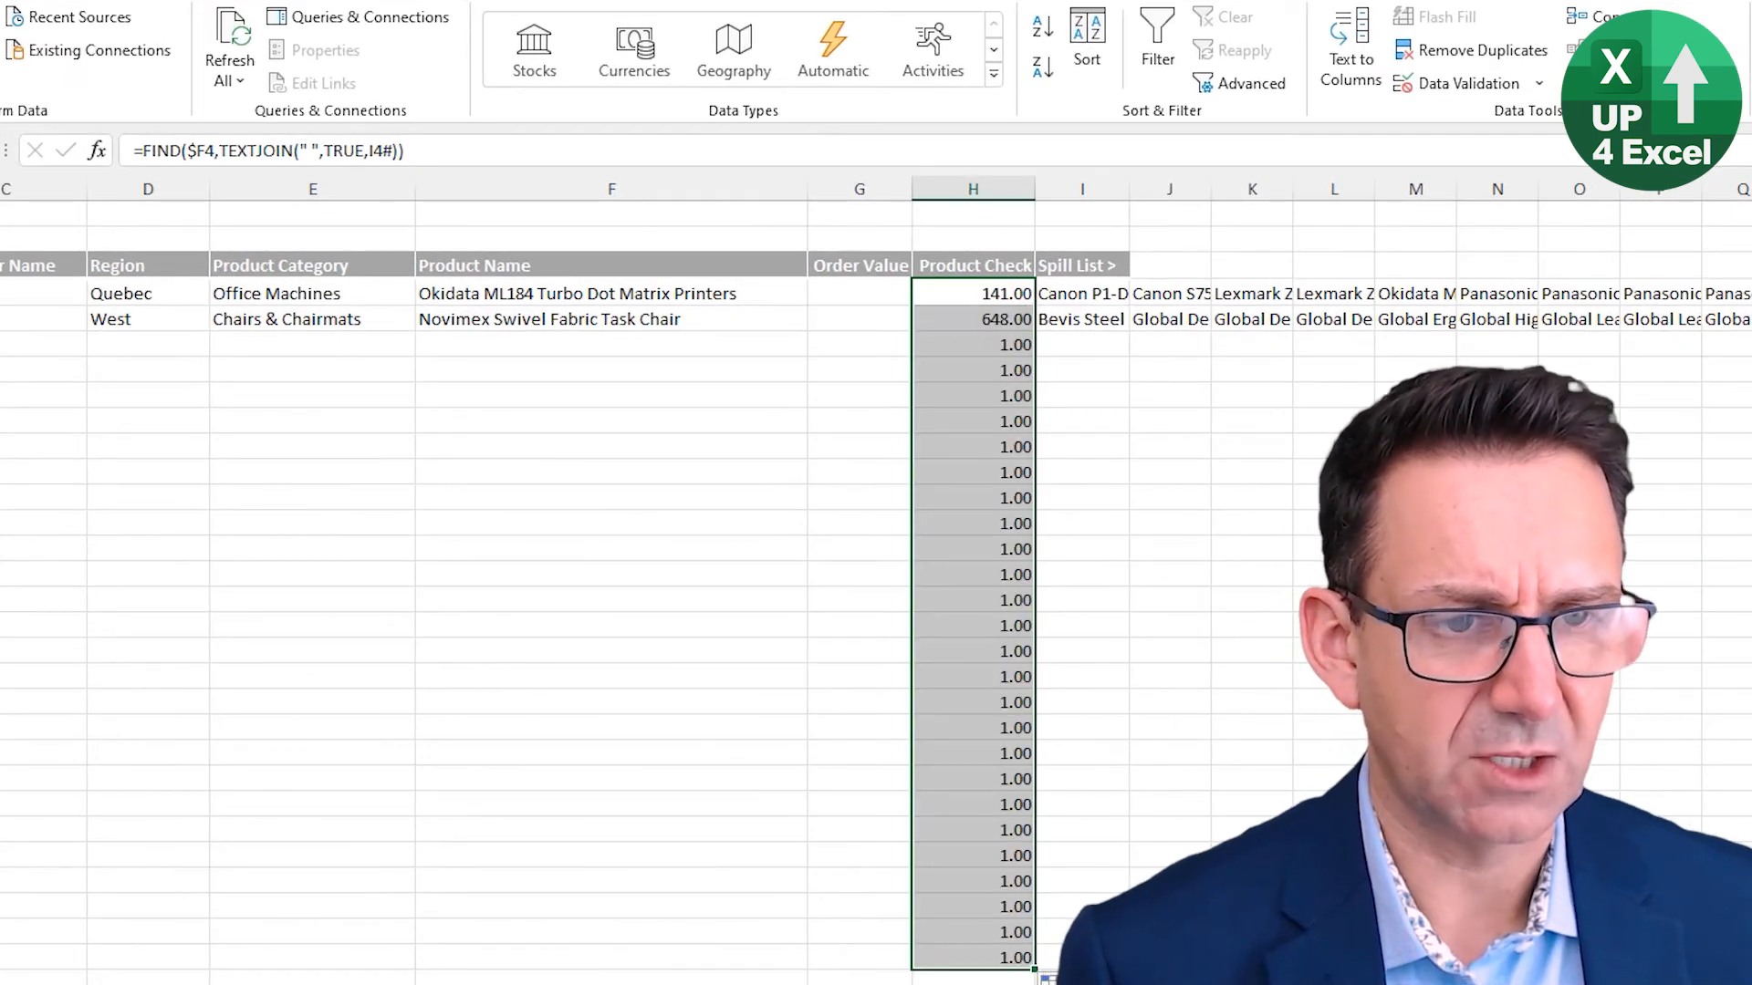
left_click(1013, 292)
left_click(999, 316)
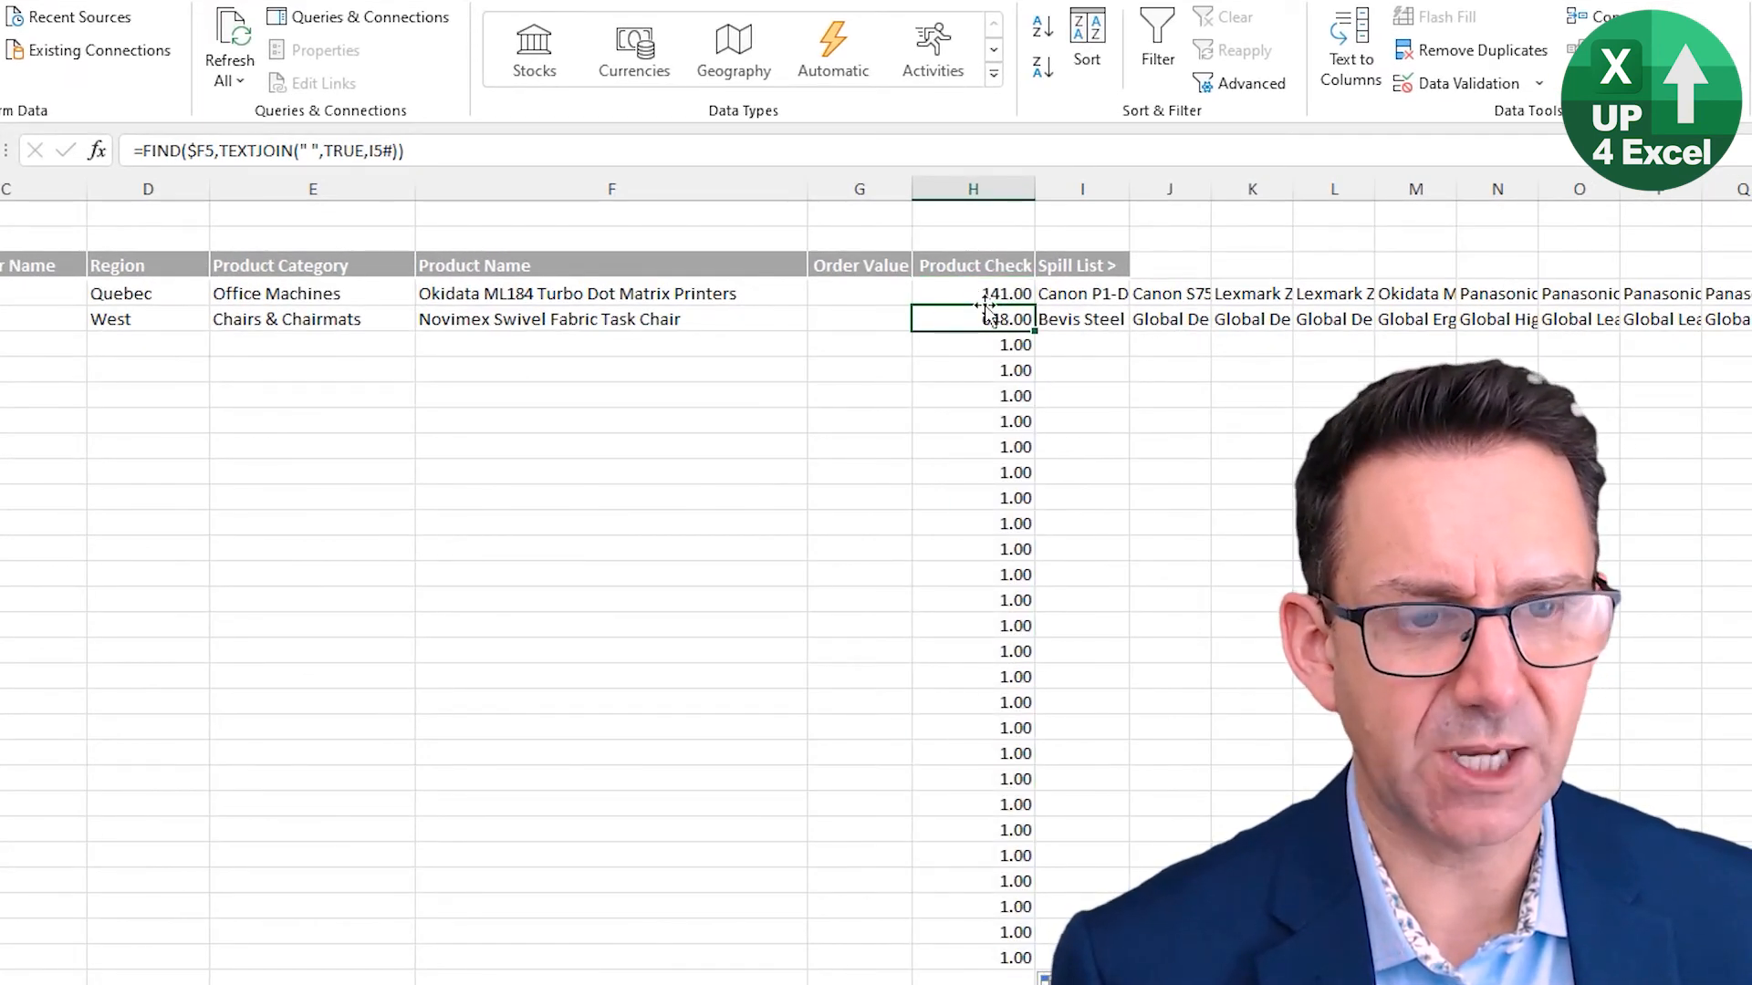
- Change the product category in E4 to Rubber Bands and check how the formula in H4 responds
left_click(374, 294)
left_click(426, 293)
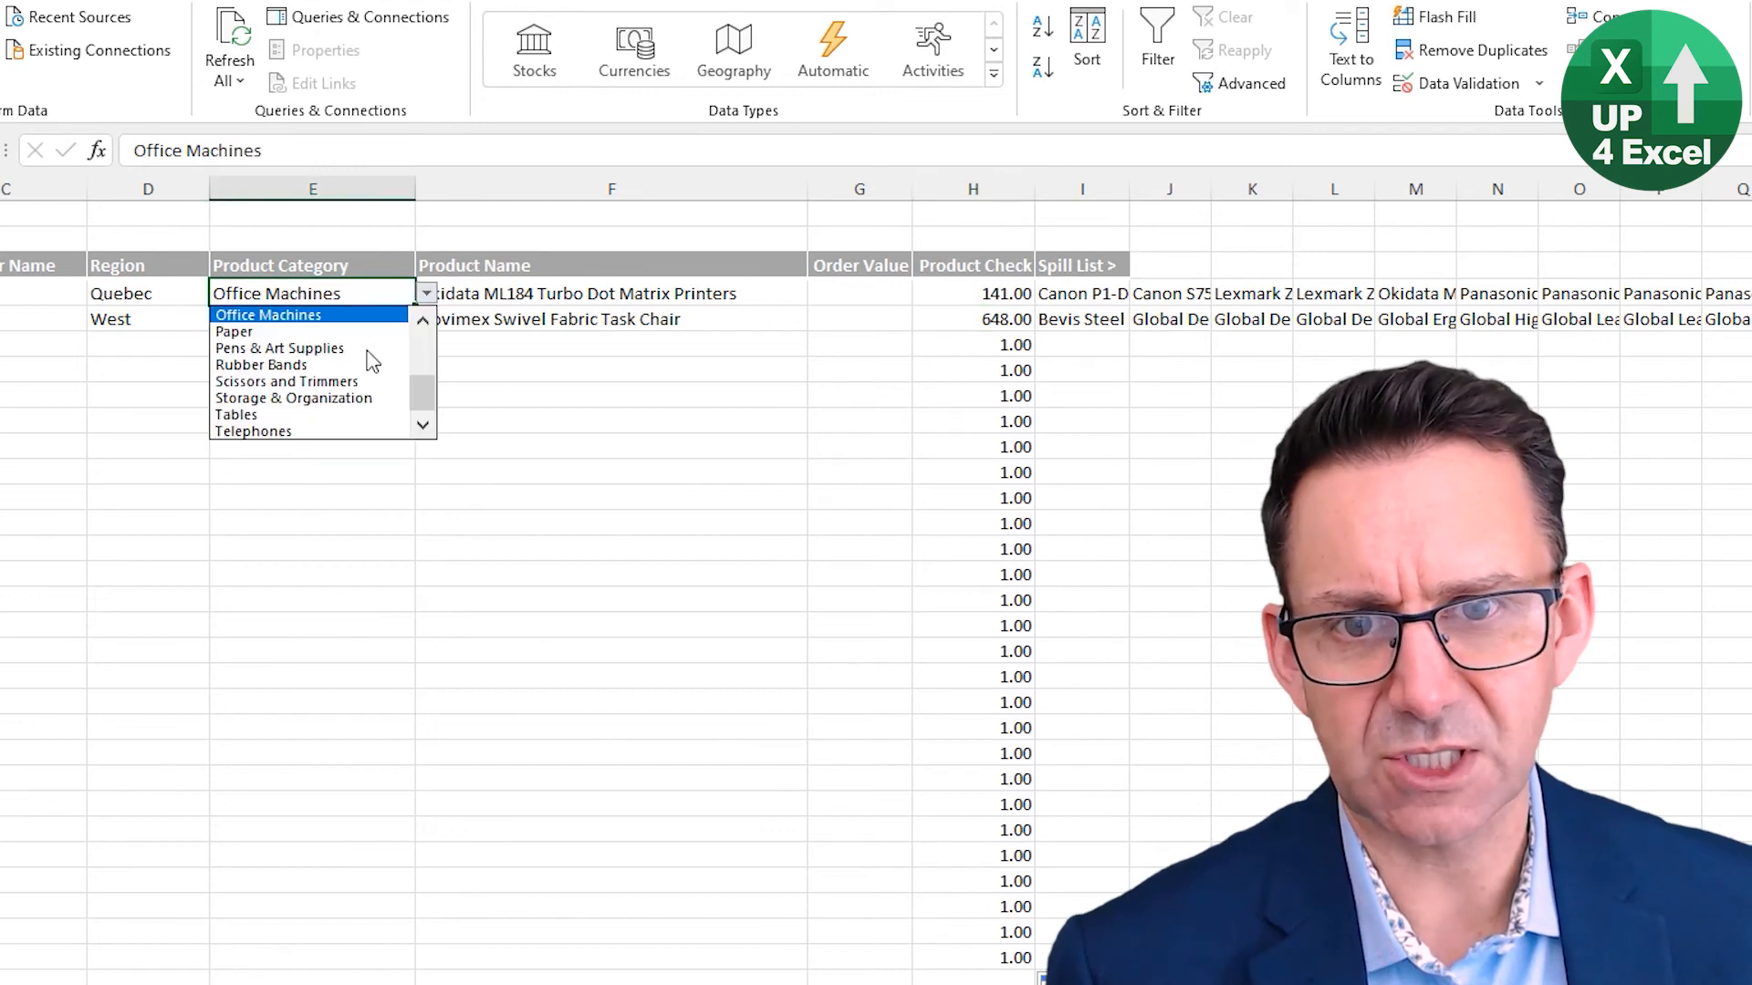
left_click(359, 373)
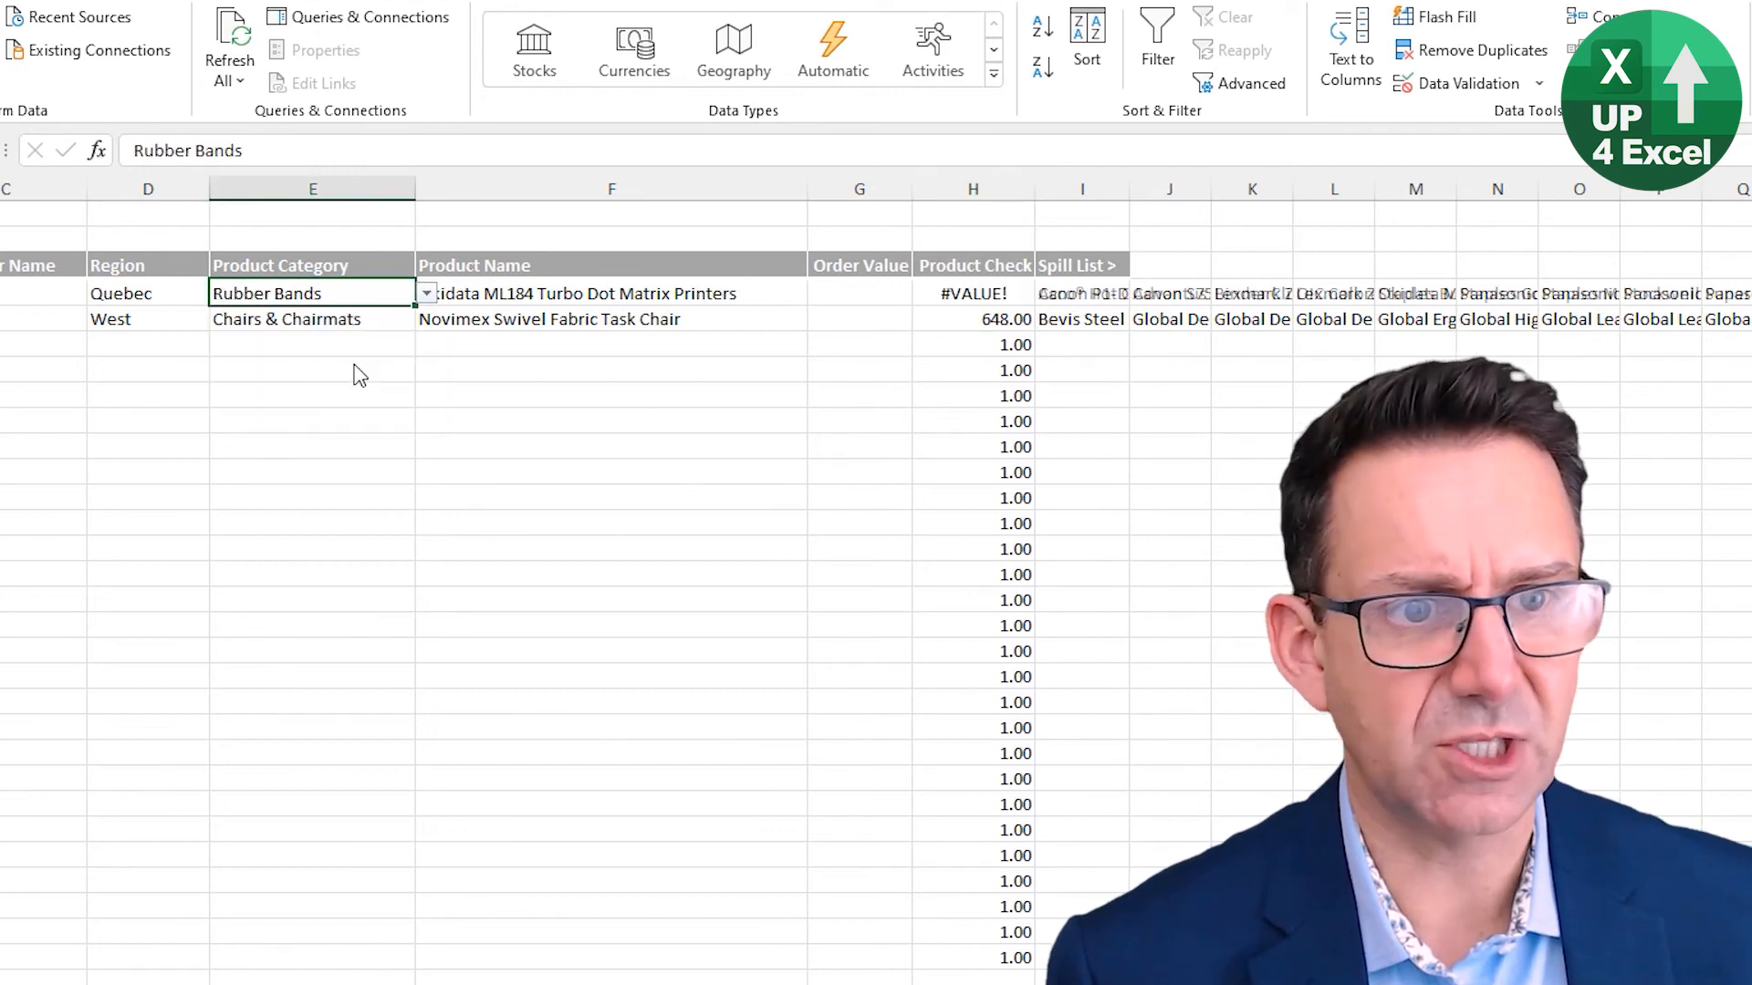
left_click(969, 292)
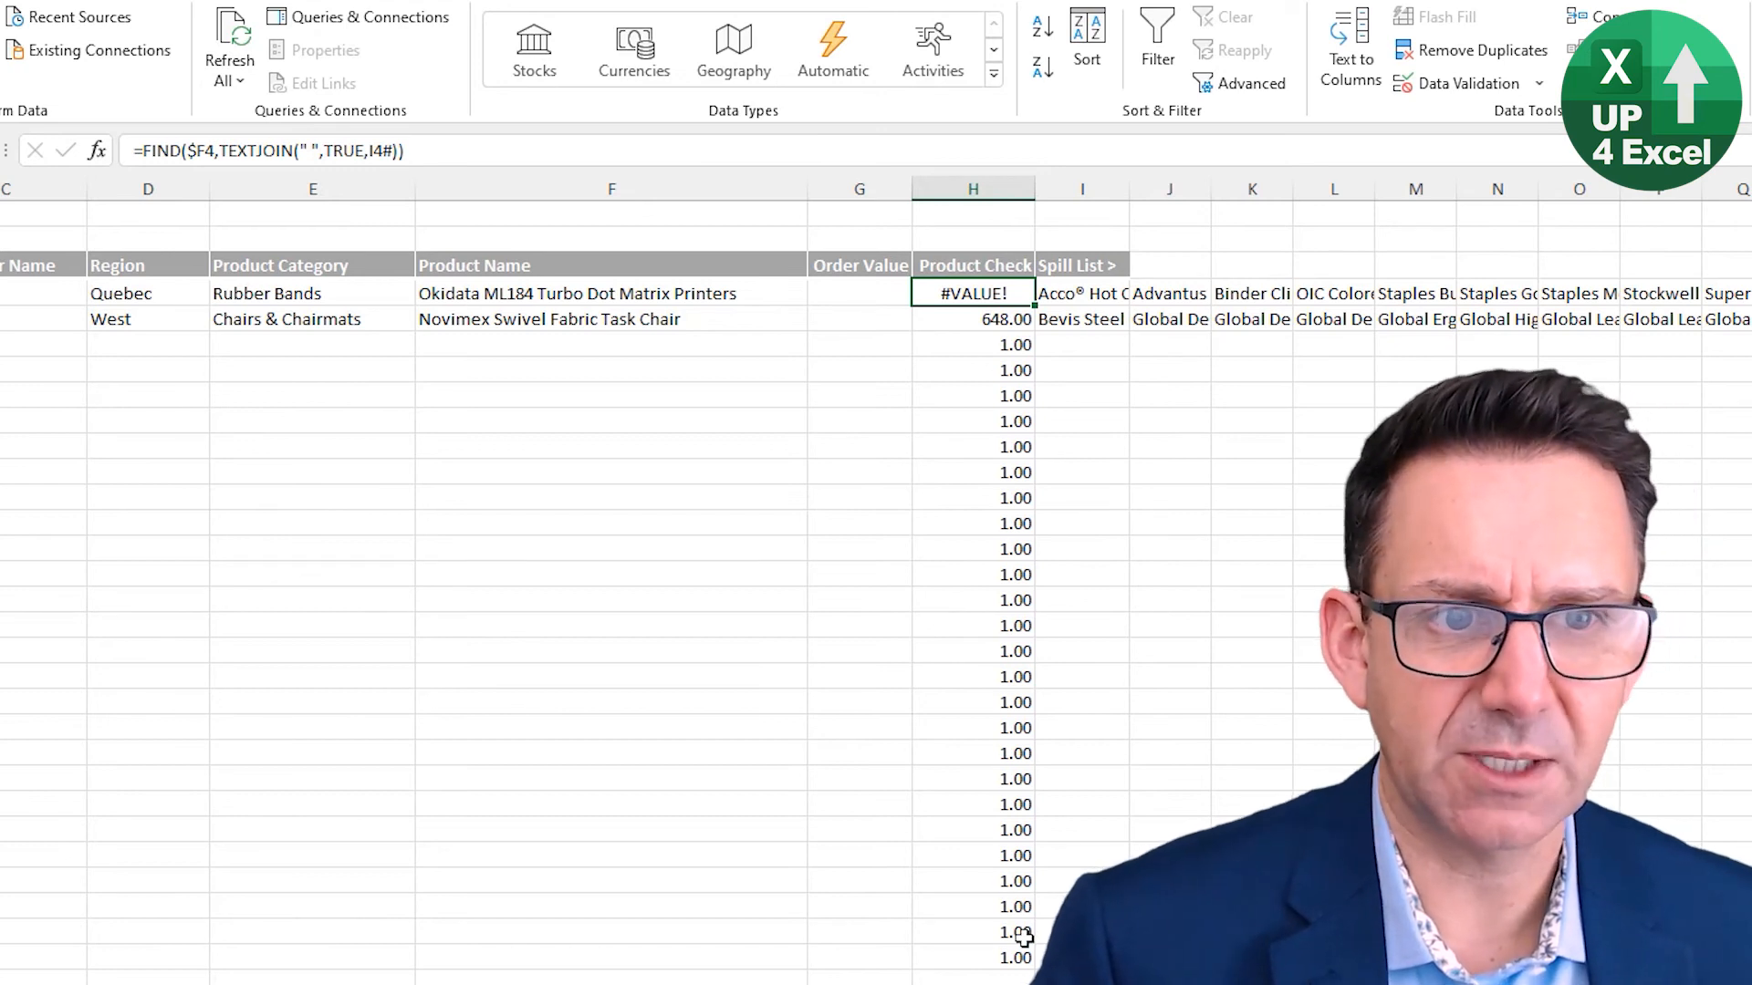
- Examine the Product Check results down column H for the rows without a product name
key("Down")
key("Down")
key("Down")
key("Down")
key("Down")
key("Down")
key("Down")
key("Down")
key("Down")
key("Down")
key("Down")
key("Down")
key("Down")
key("Down")
key("Down")
key("Down")
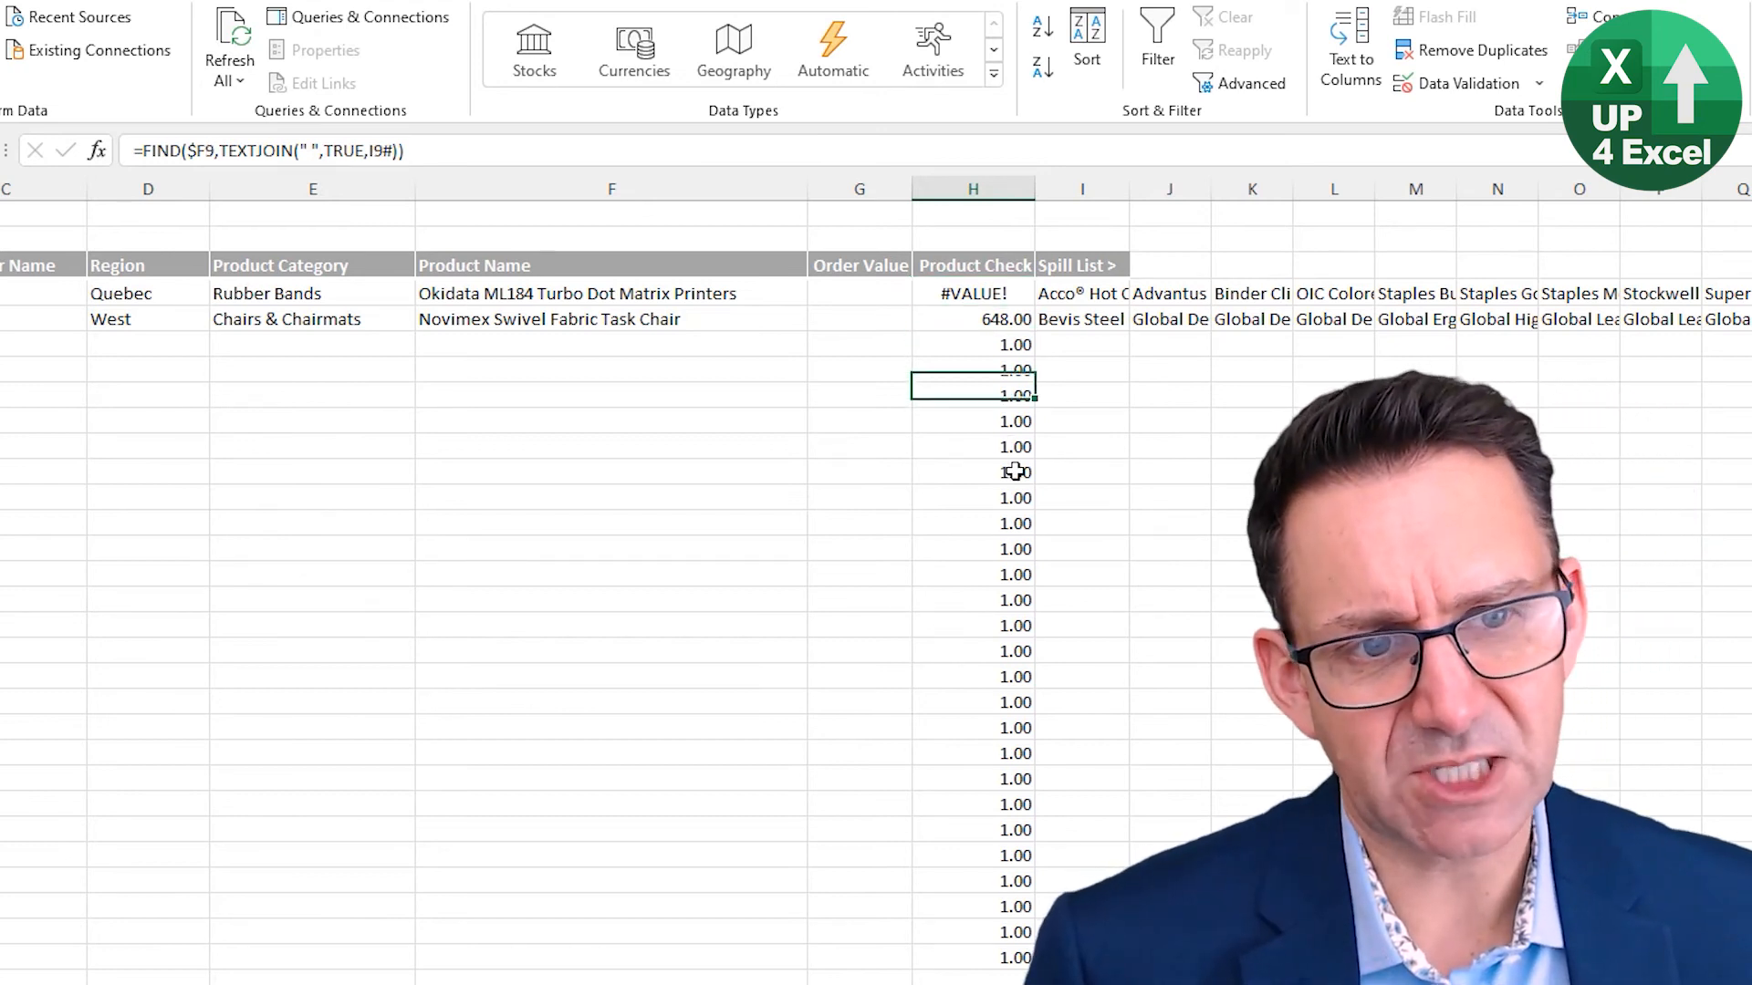
left_click(991, 831)
left_click(997, 414)
left_click(1018, 620)
- Put IF(ISBLANK($F4),"", in front of the FIND in H4 so a blank product name returns an empty string
left_click(997, 291)
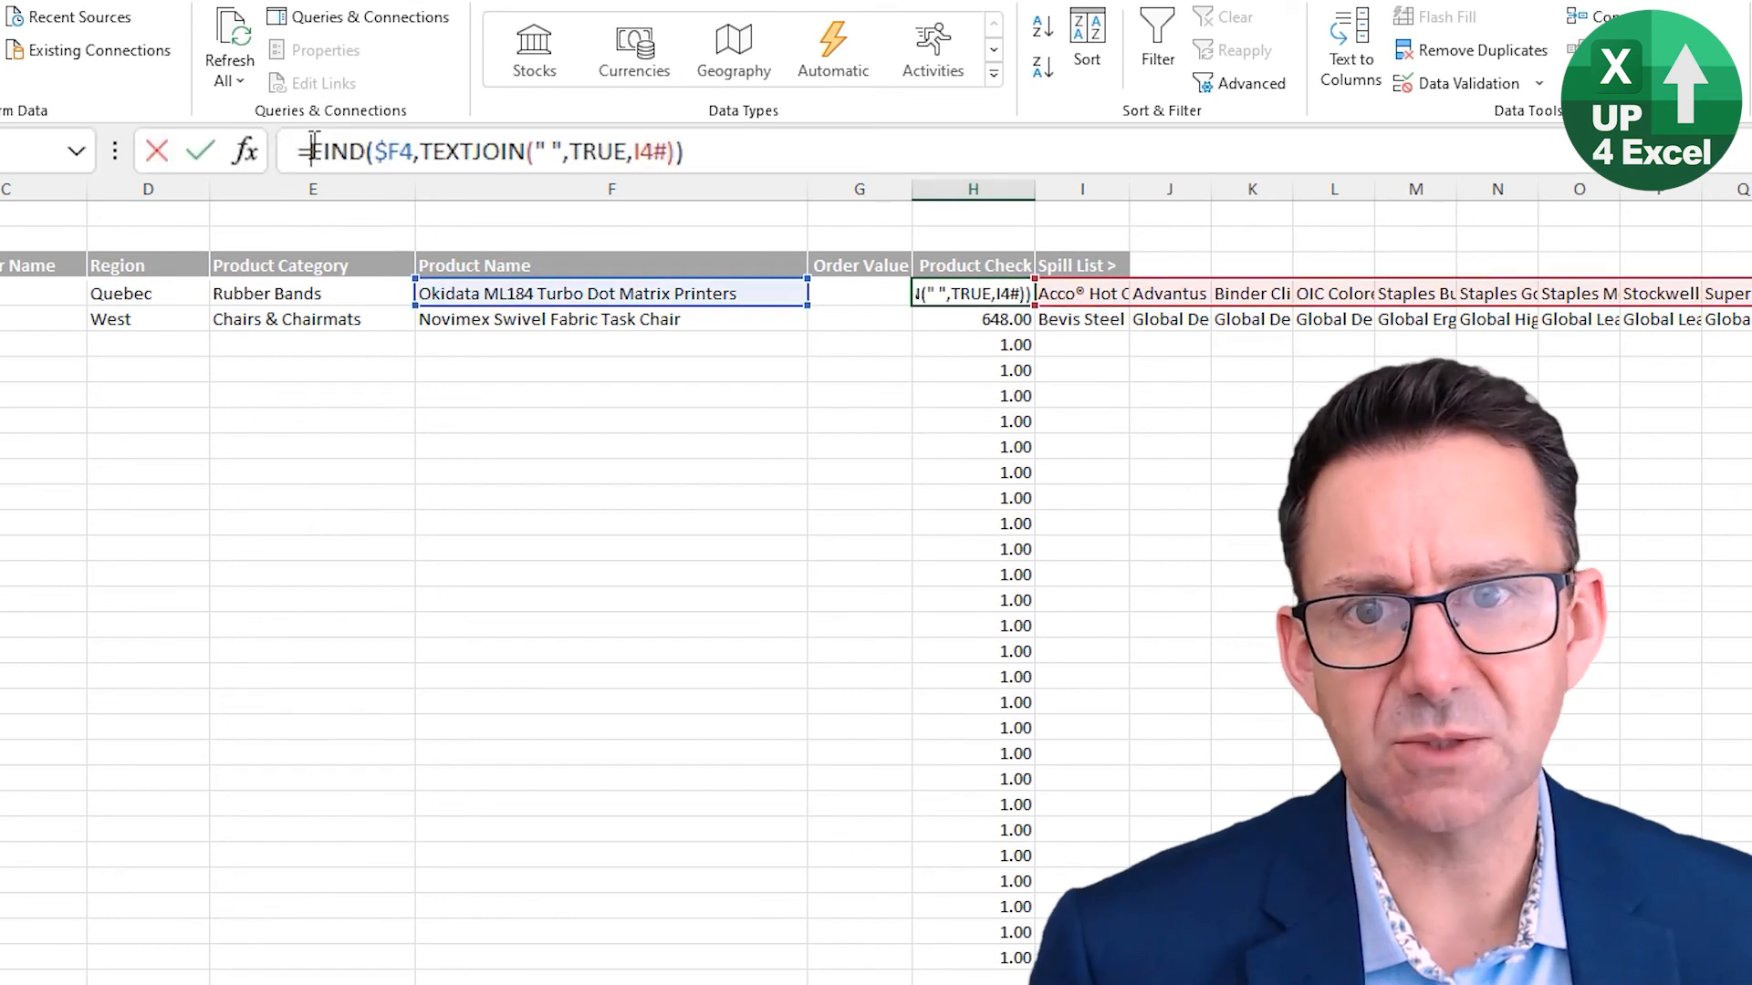
left_click(142, 151)
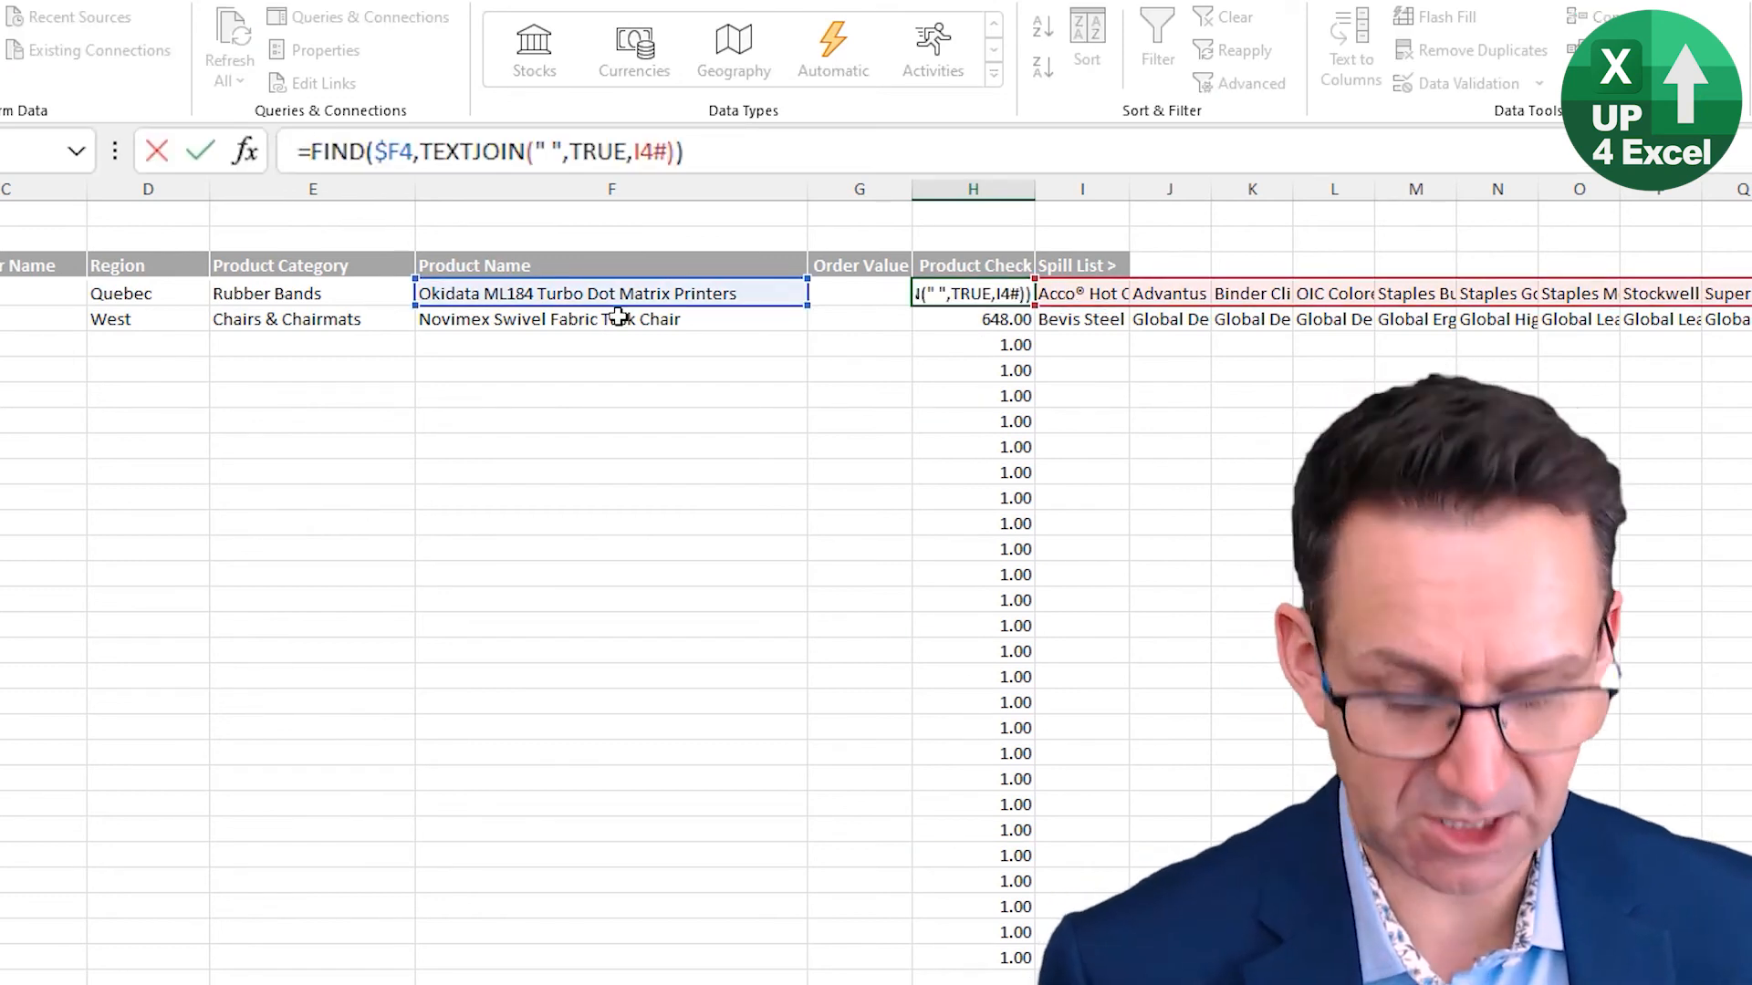
type("if(")
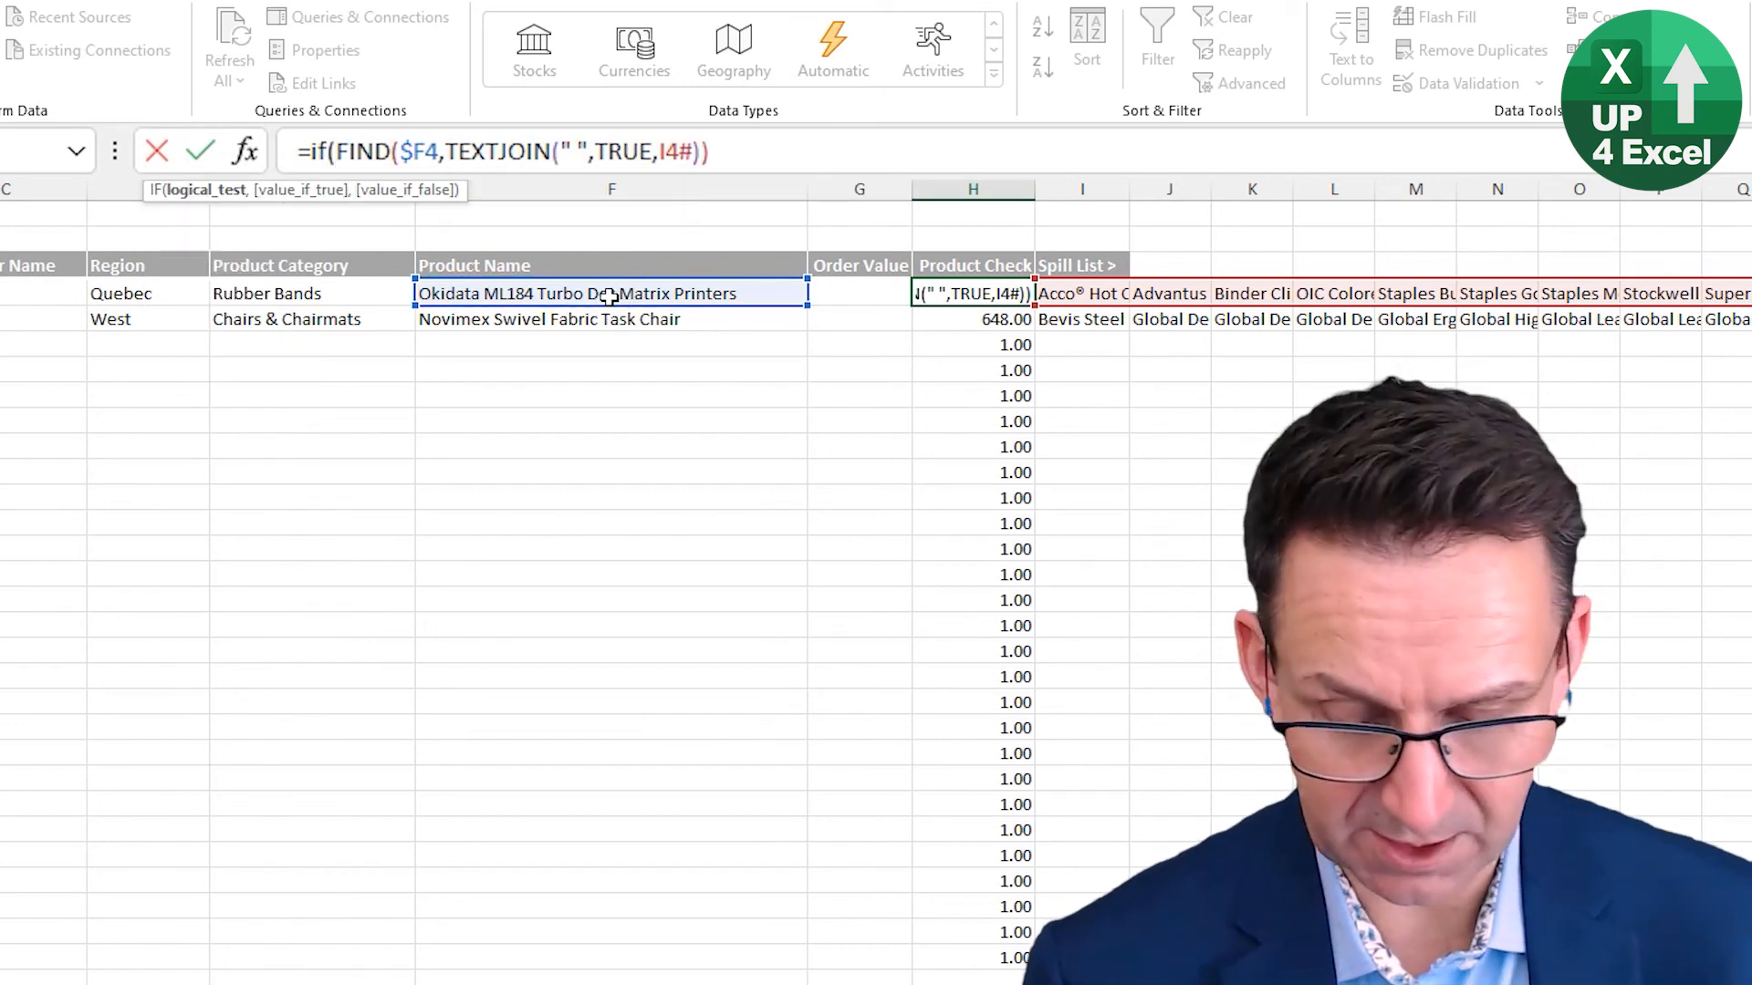
type("isb")
key("Tab")
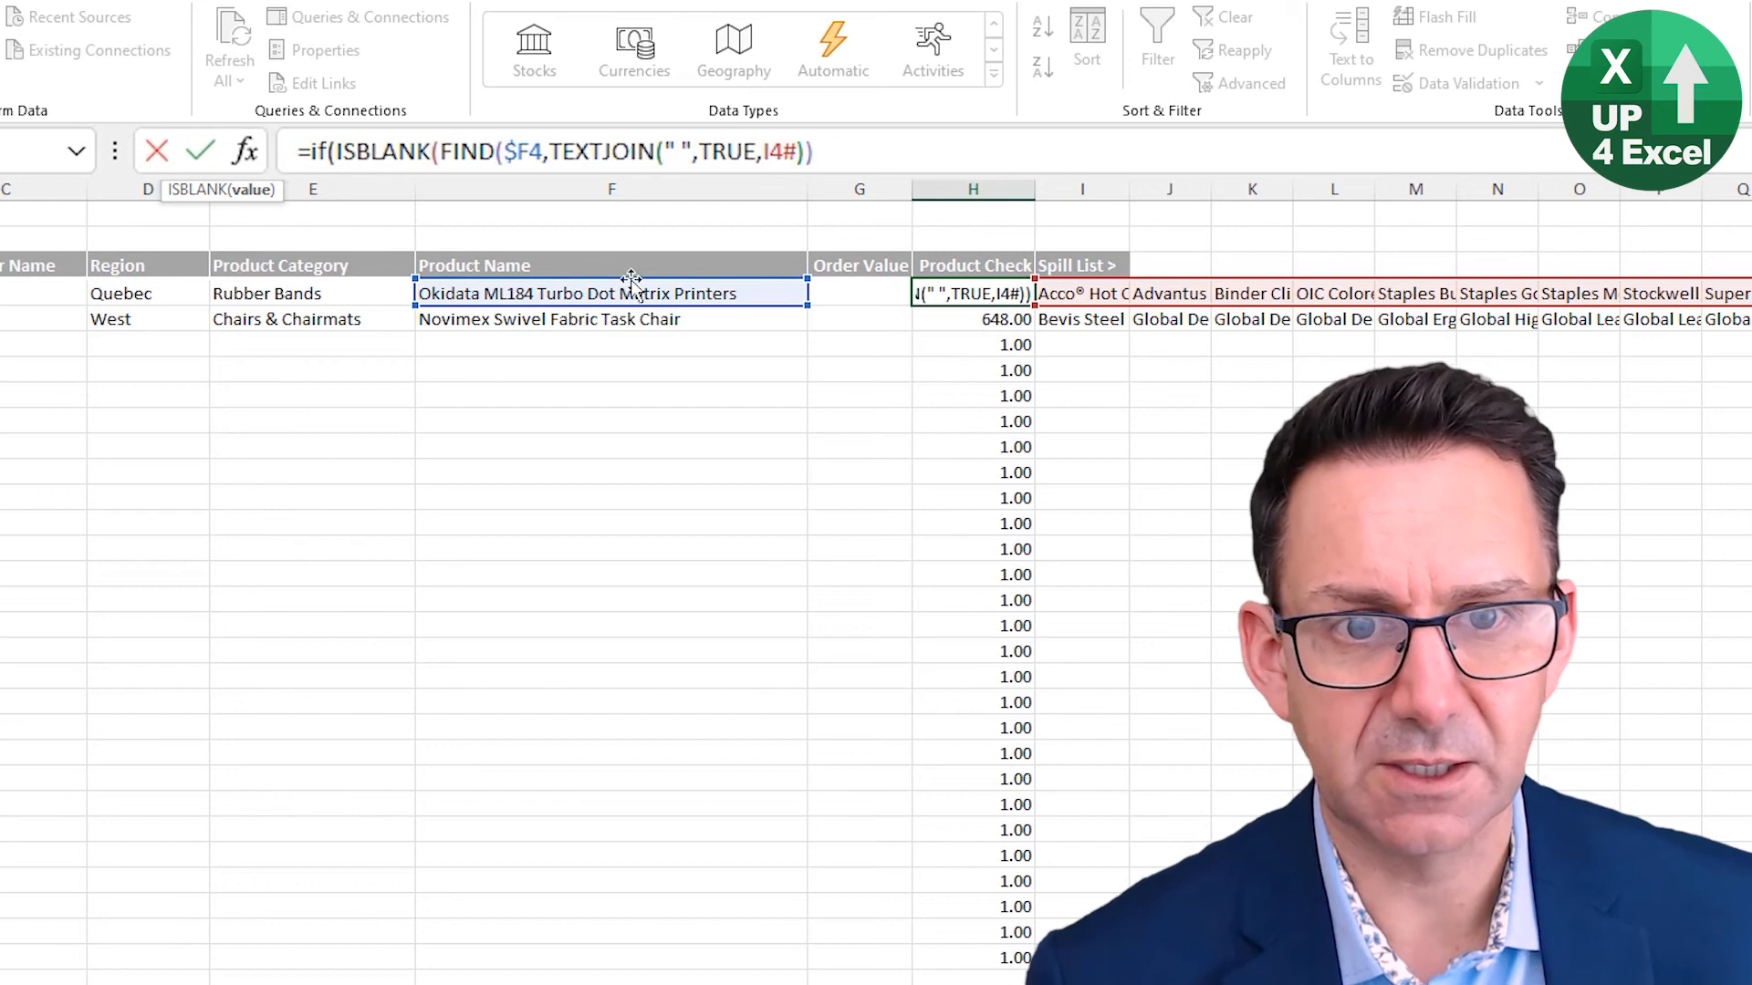
left_click(588, 292)
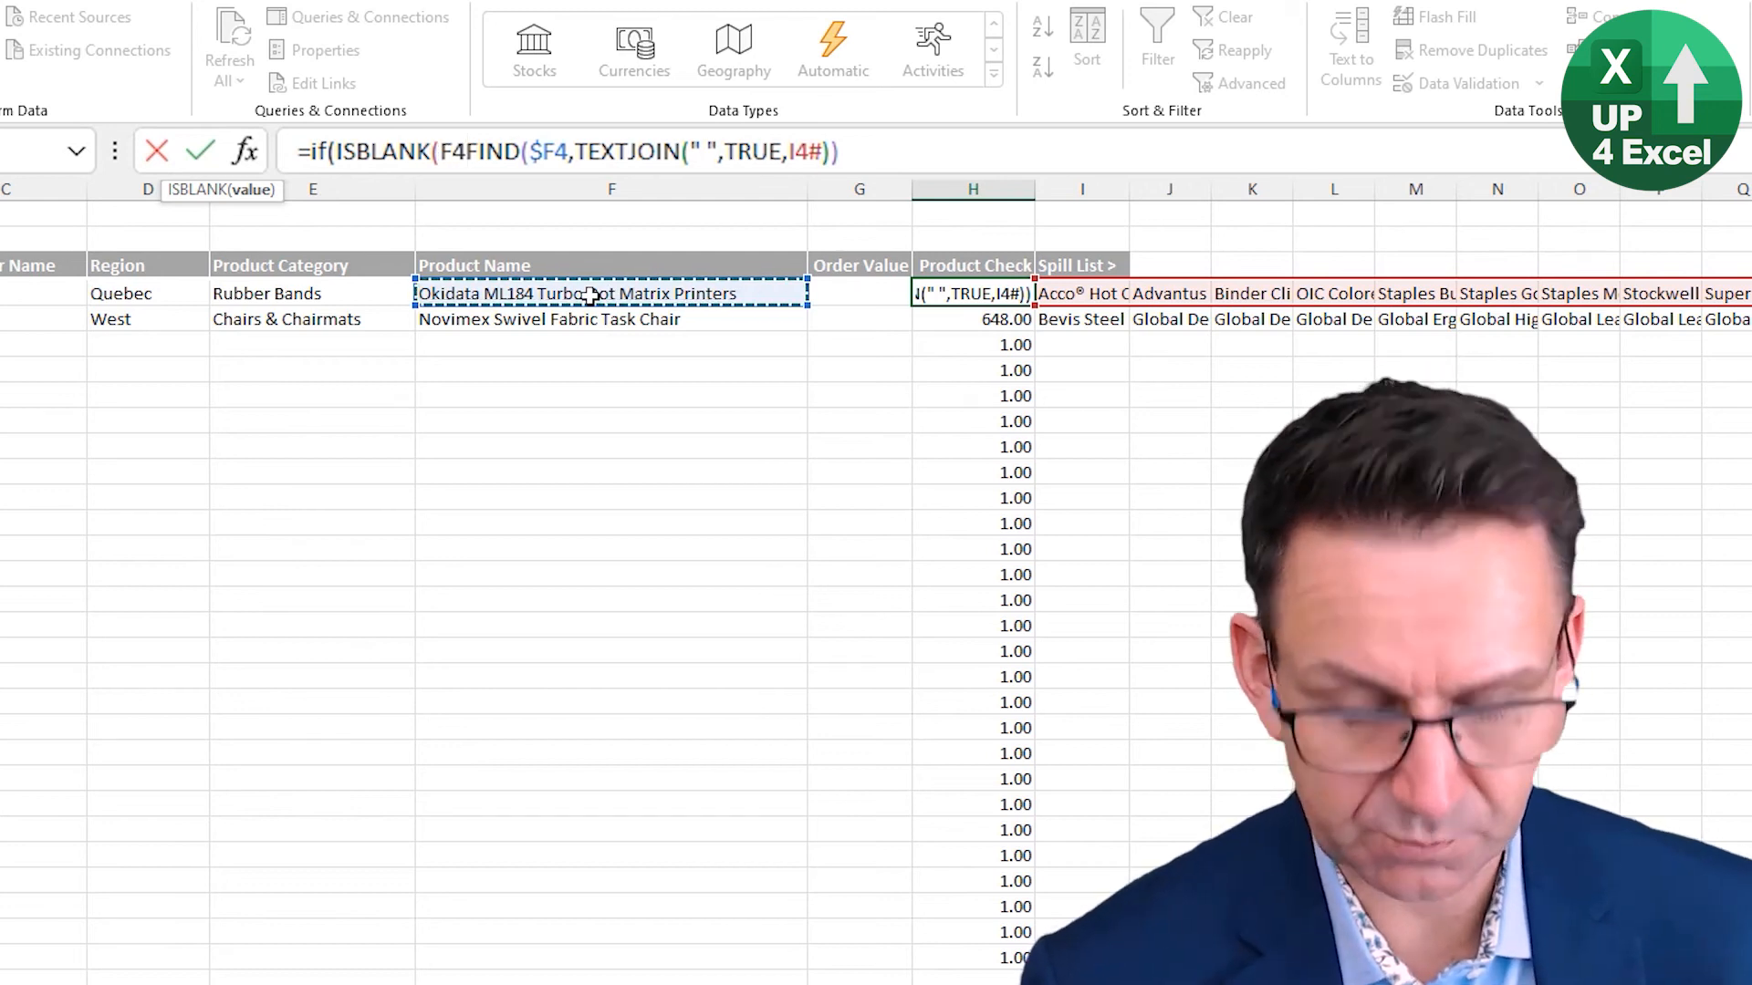
key("F4")
key("F4")
key("F4")
type(")")
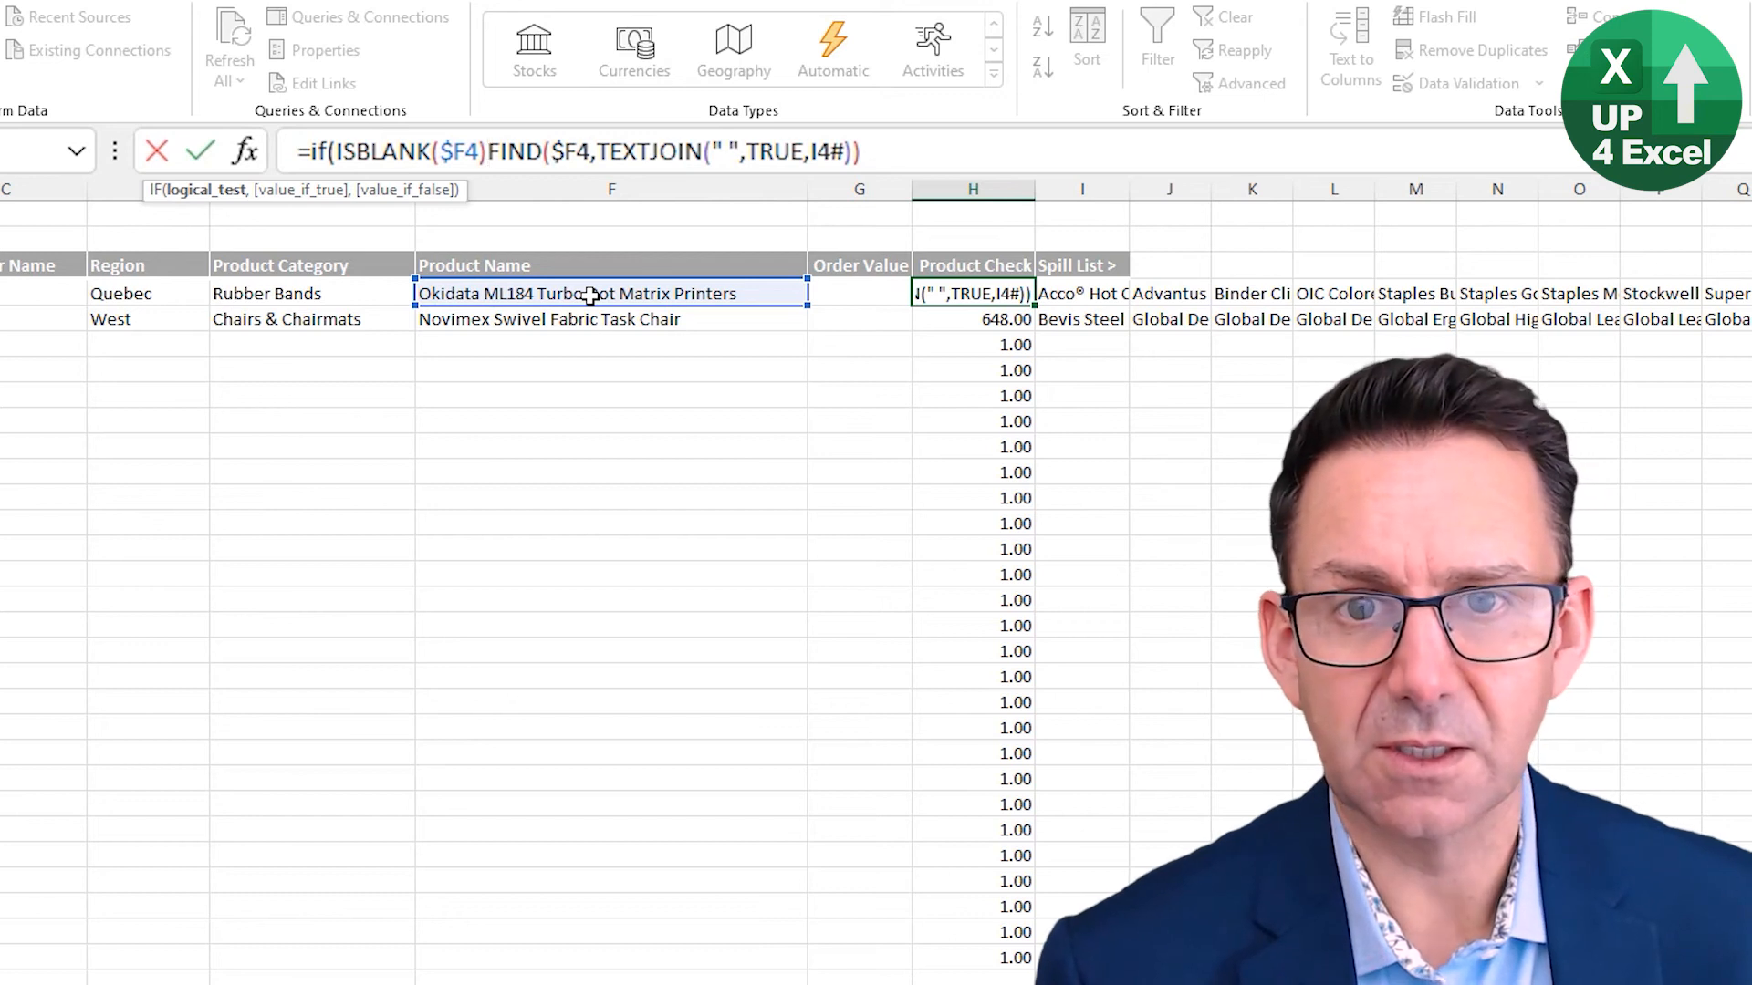
type(",\"\"")
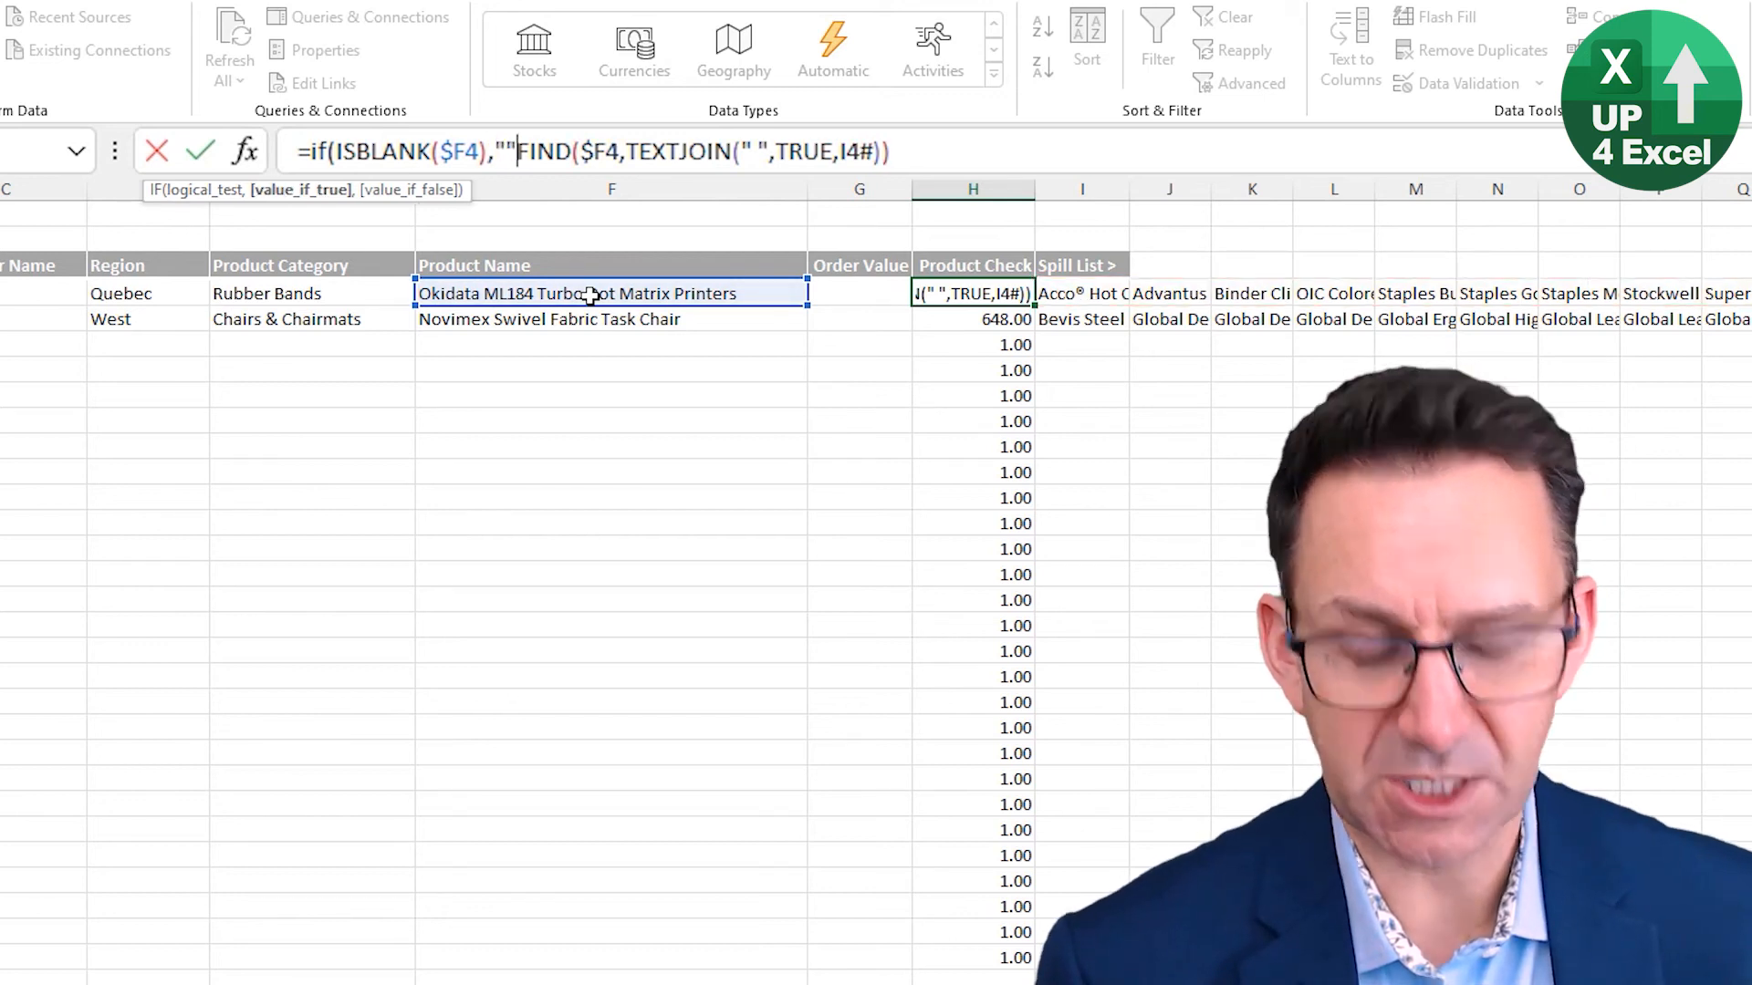
type(",")
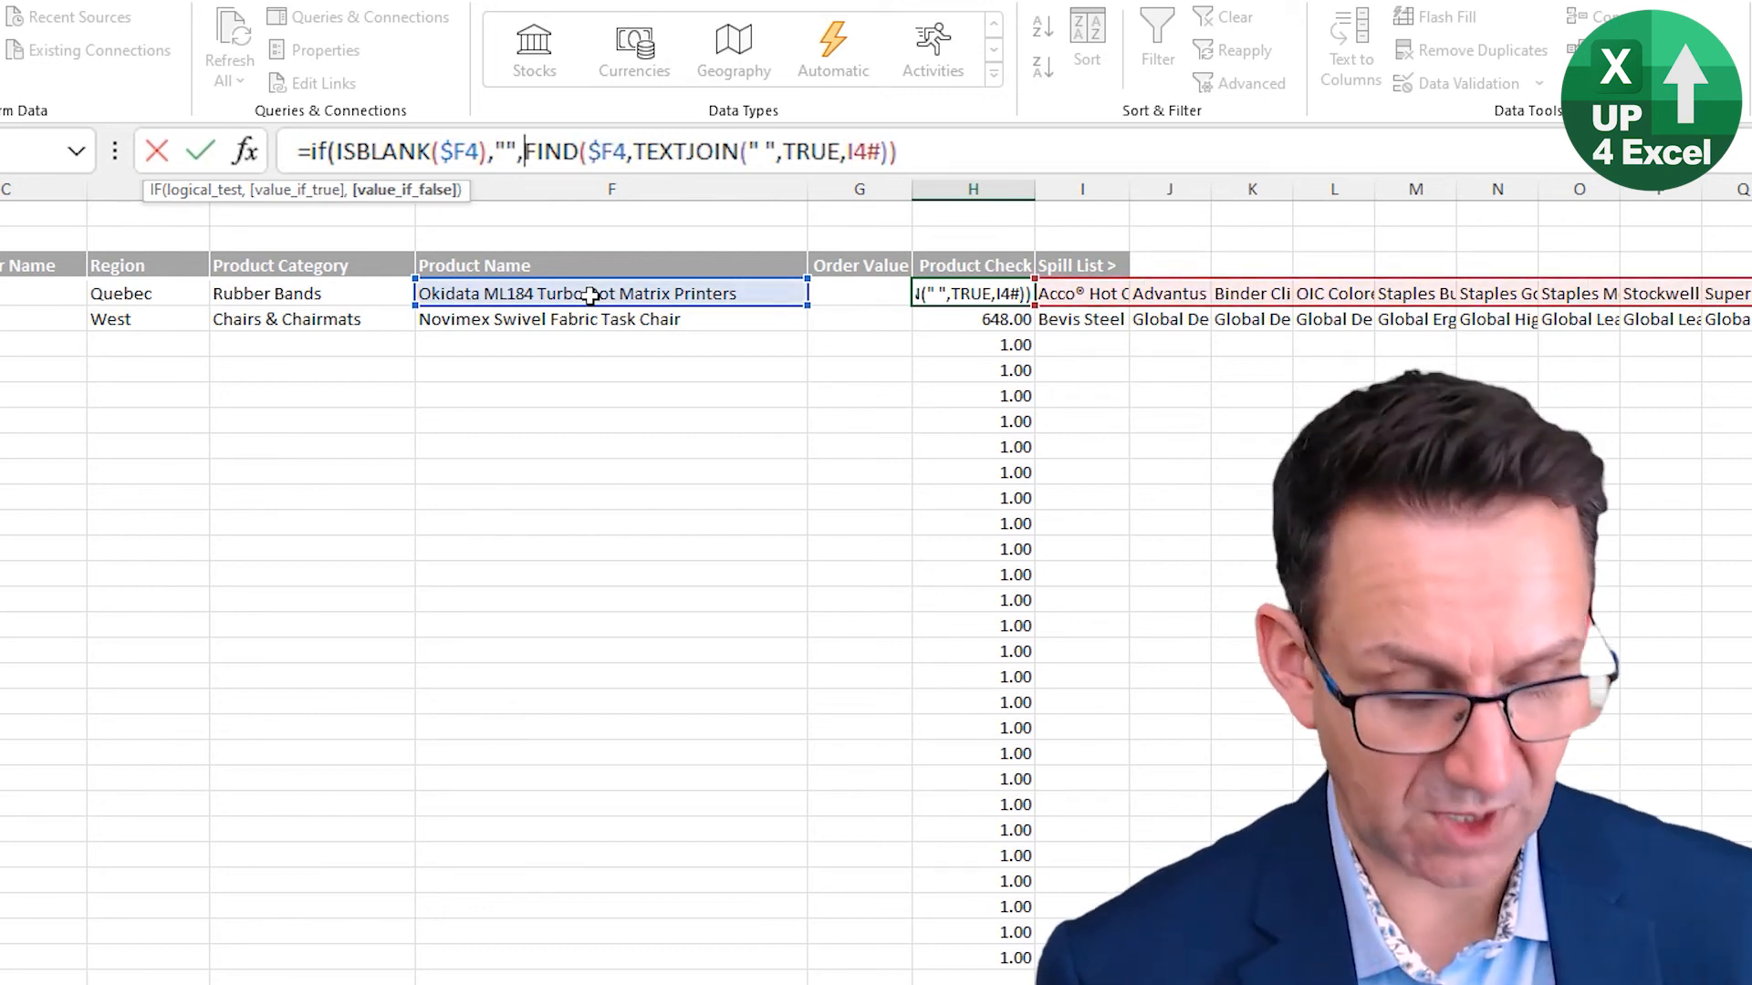
key("ctrl+End")
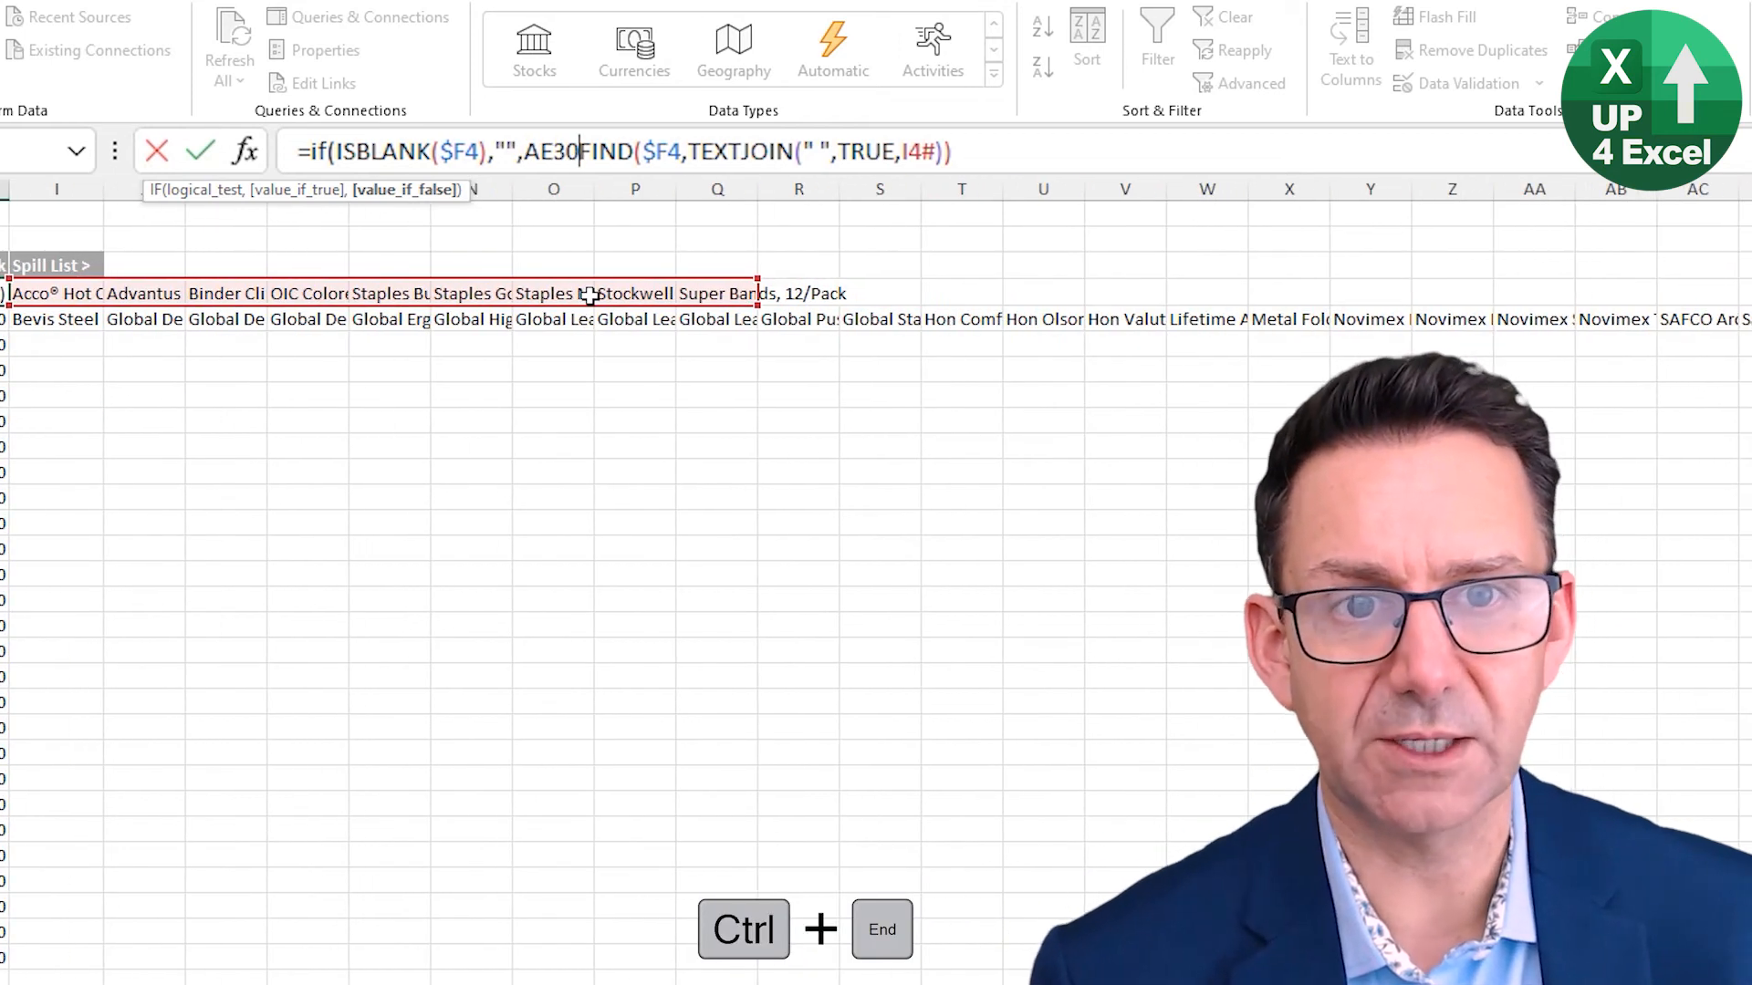
key("BackSpace")
key("BackSpace")
key("BackSpace")
key("BackSpace")
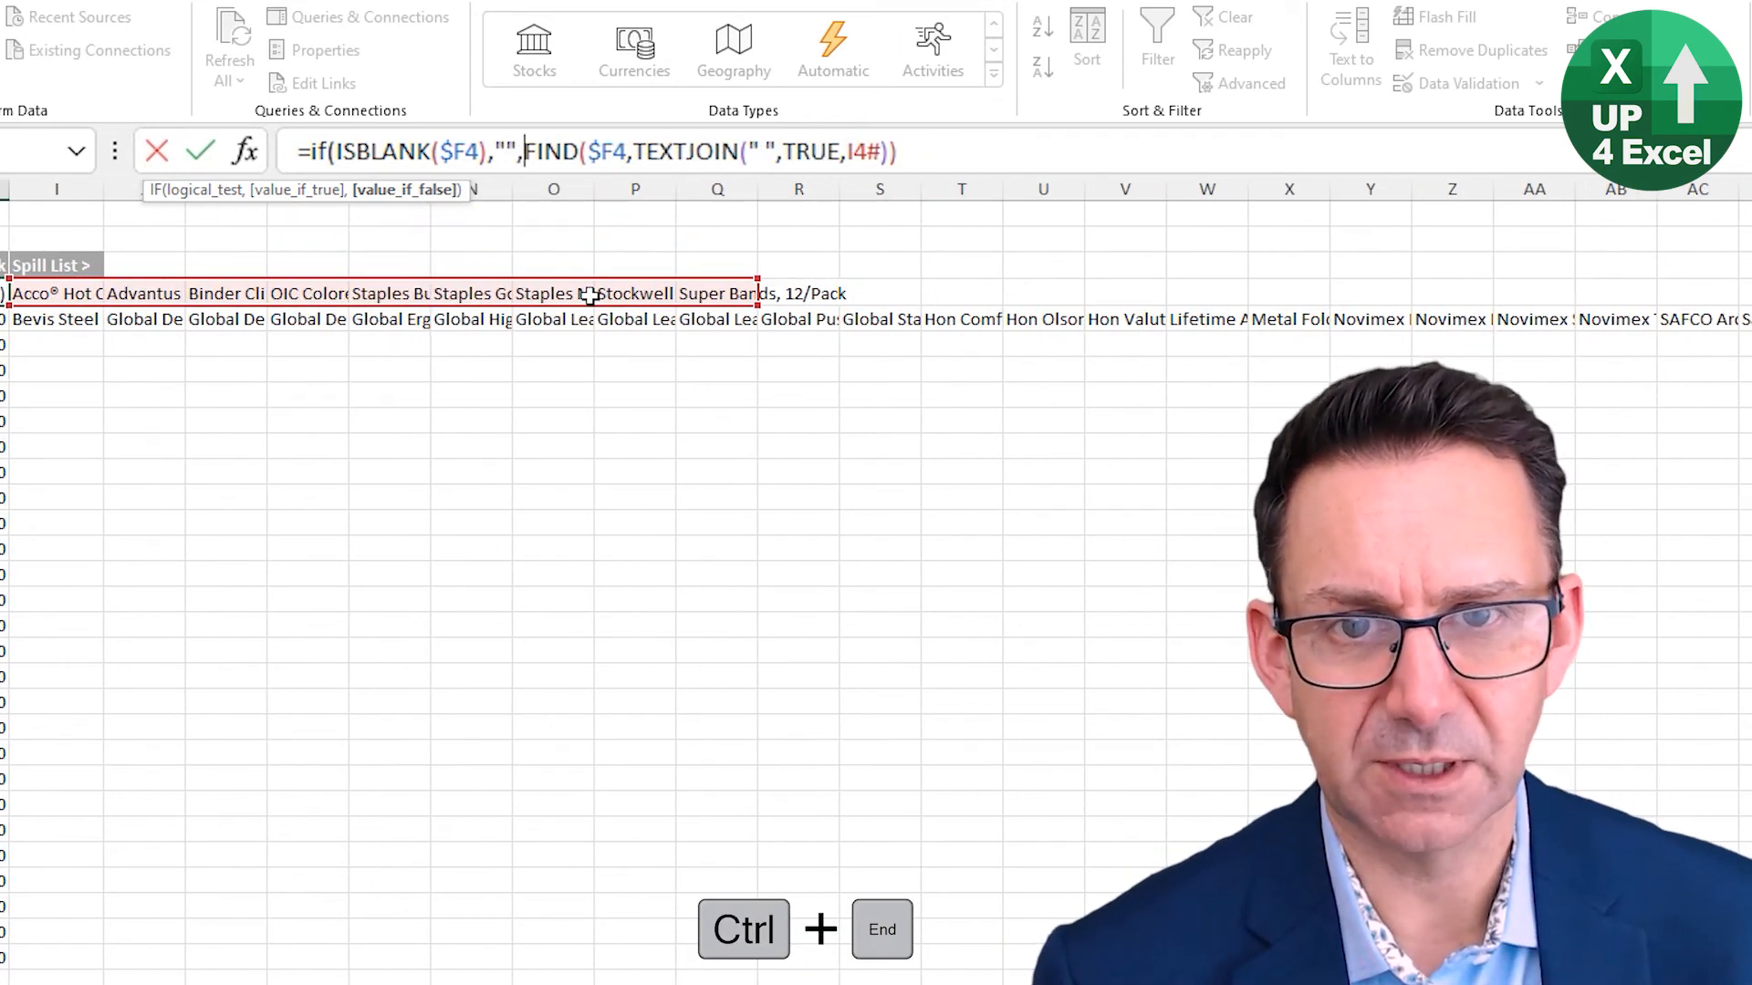
- Finish H4 as =IF(ISBLANK($F4),"",FIND($F4,TEXTJOIN(" ",TRUE,I4#))) and fill it down to H30
key("F2")
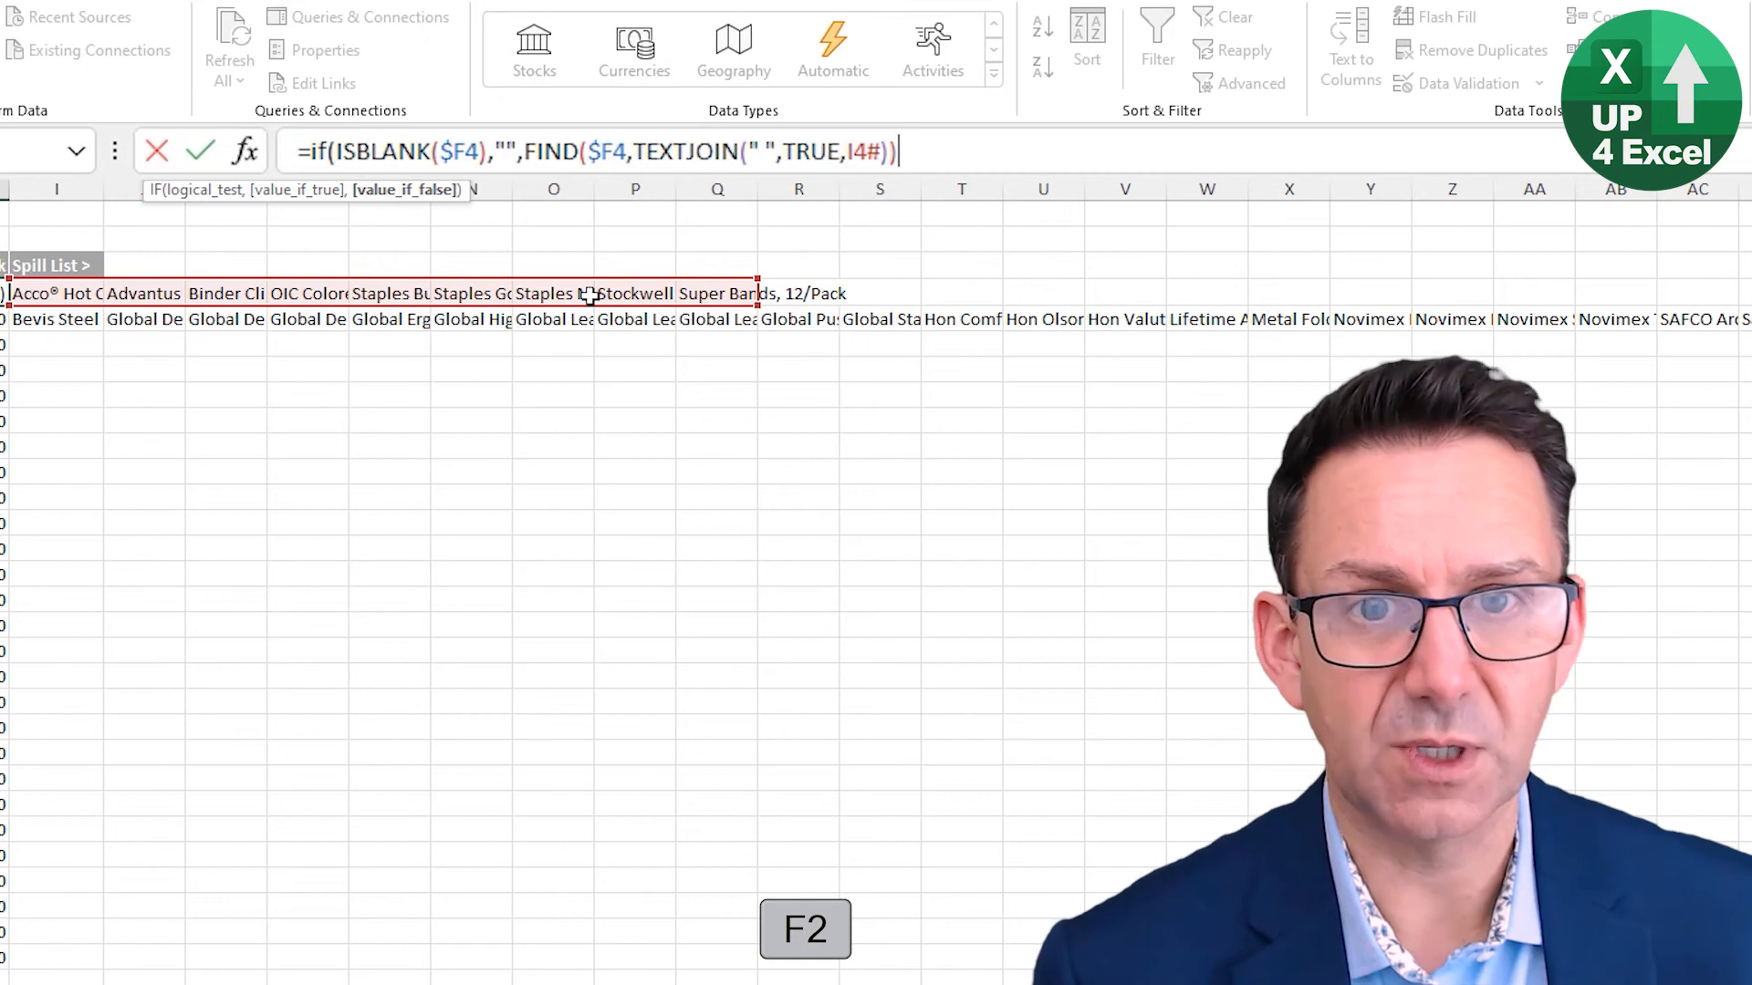
key("Escape")
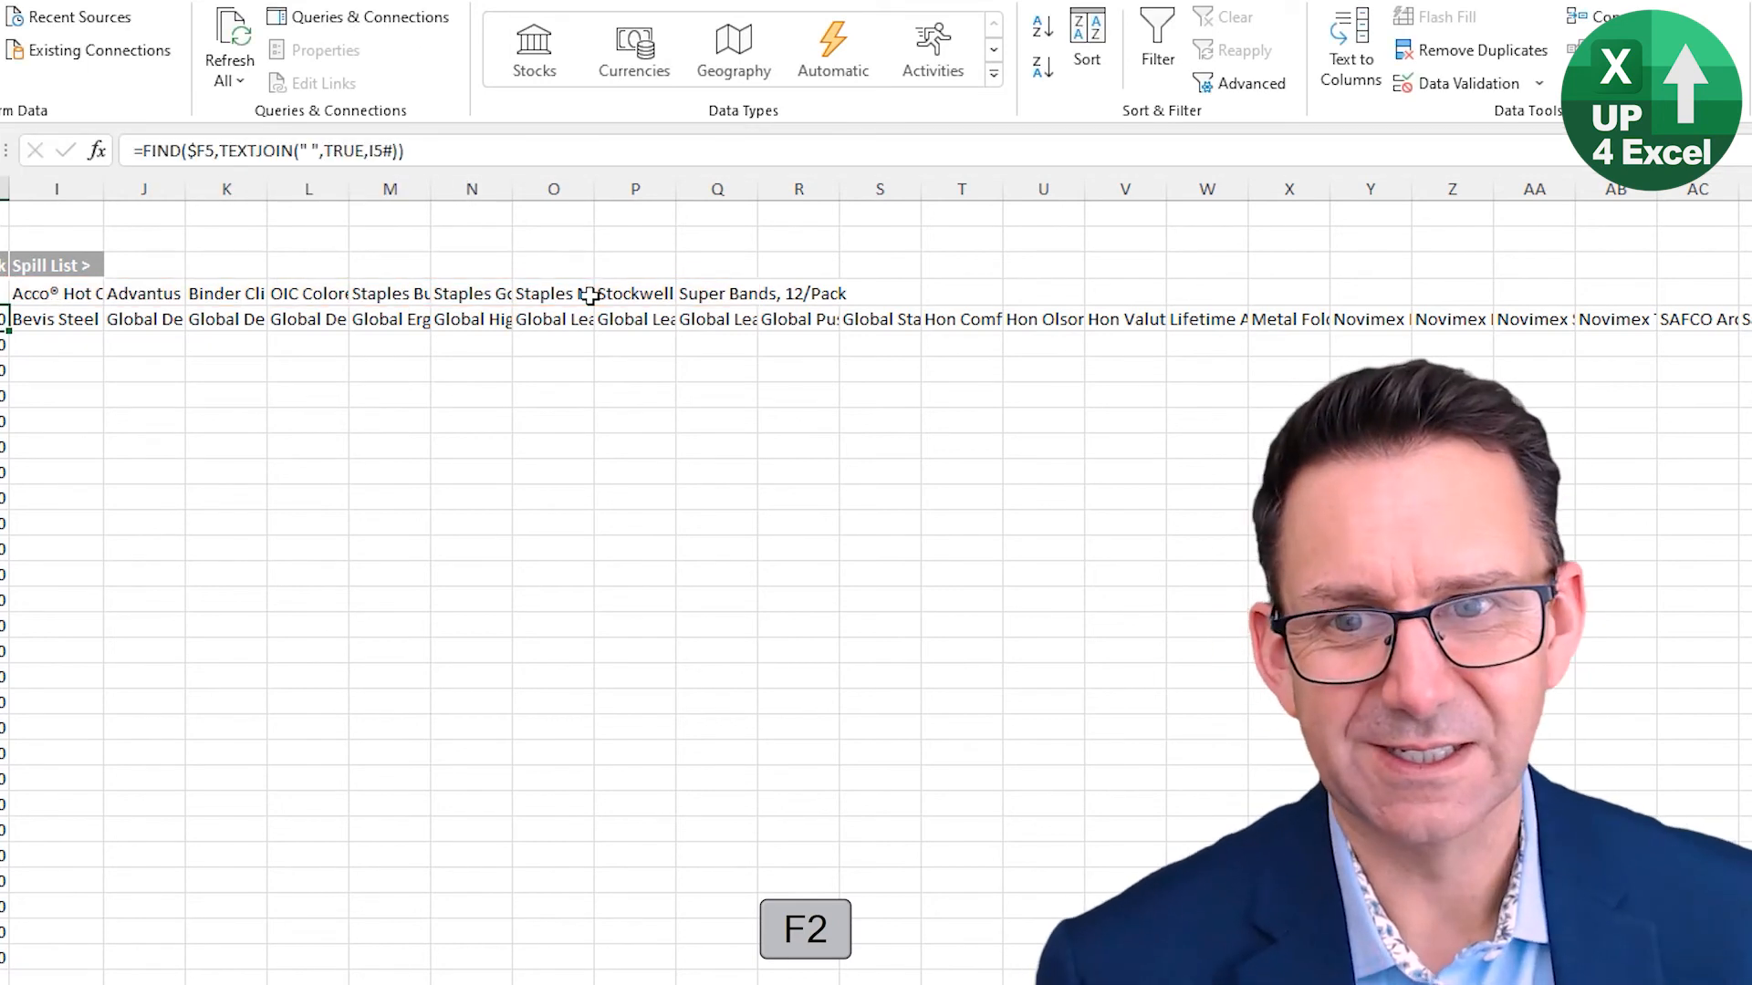
key("Up")
key("Down")
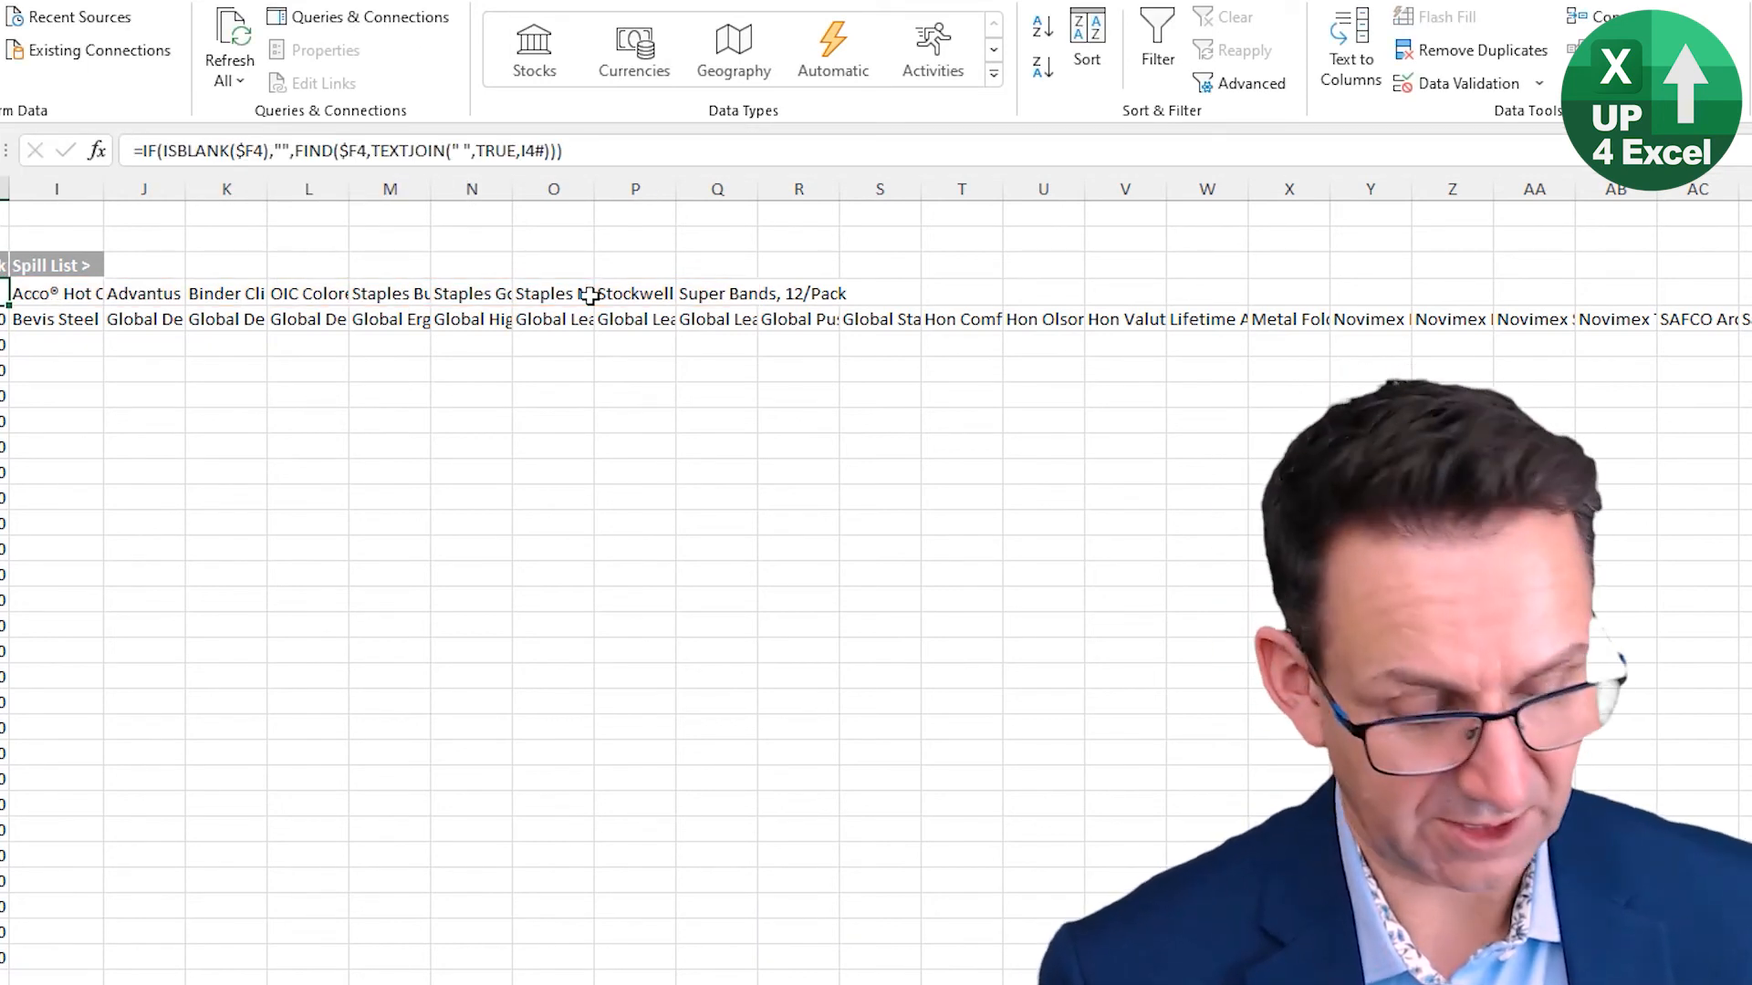
key("ctrl+Home")
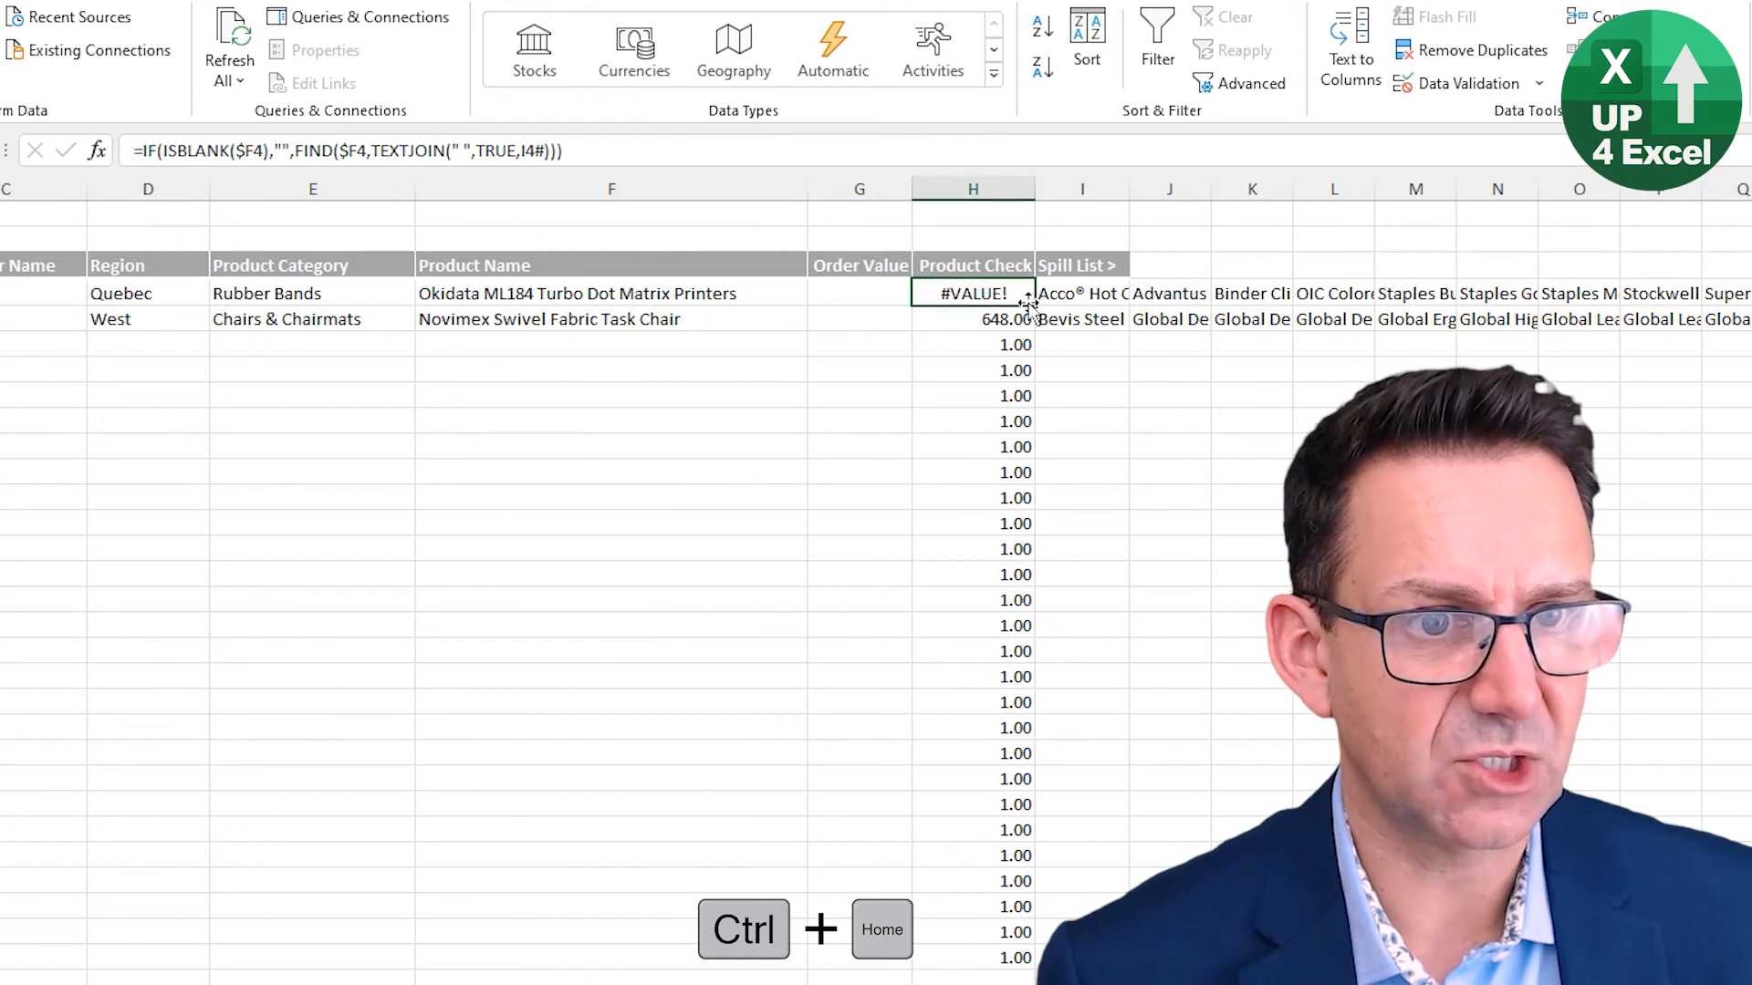
double_click(1034, 306)
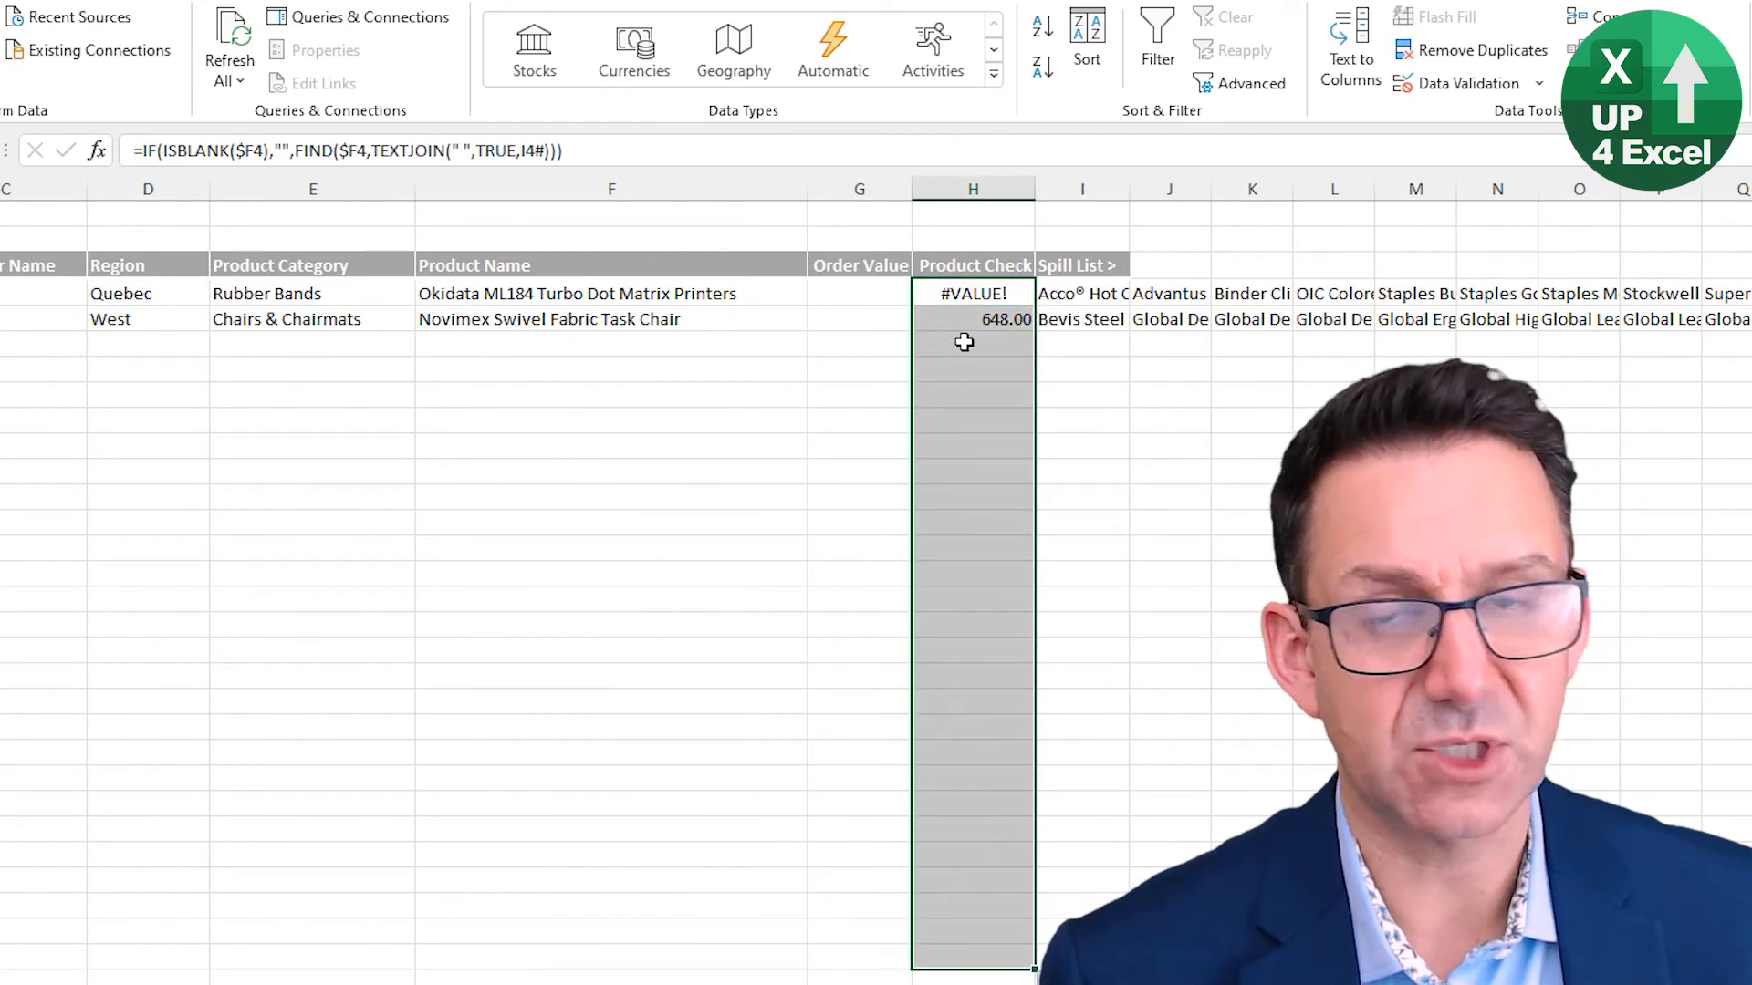
- Choose the empty entry from the Product Name drop-down in F6 and check the result in H6
left_click(638, 345)
left_click(819, 345)
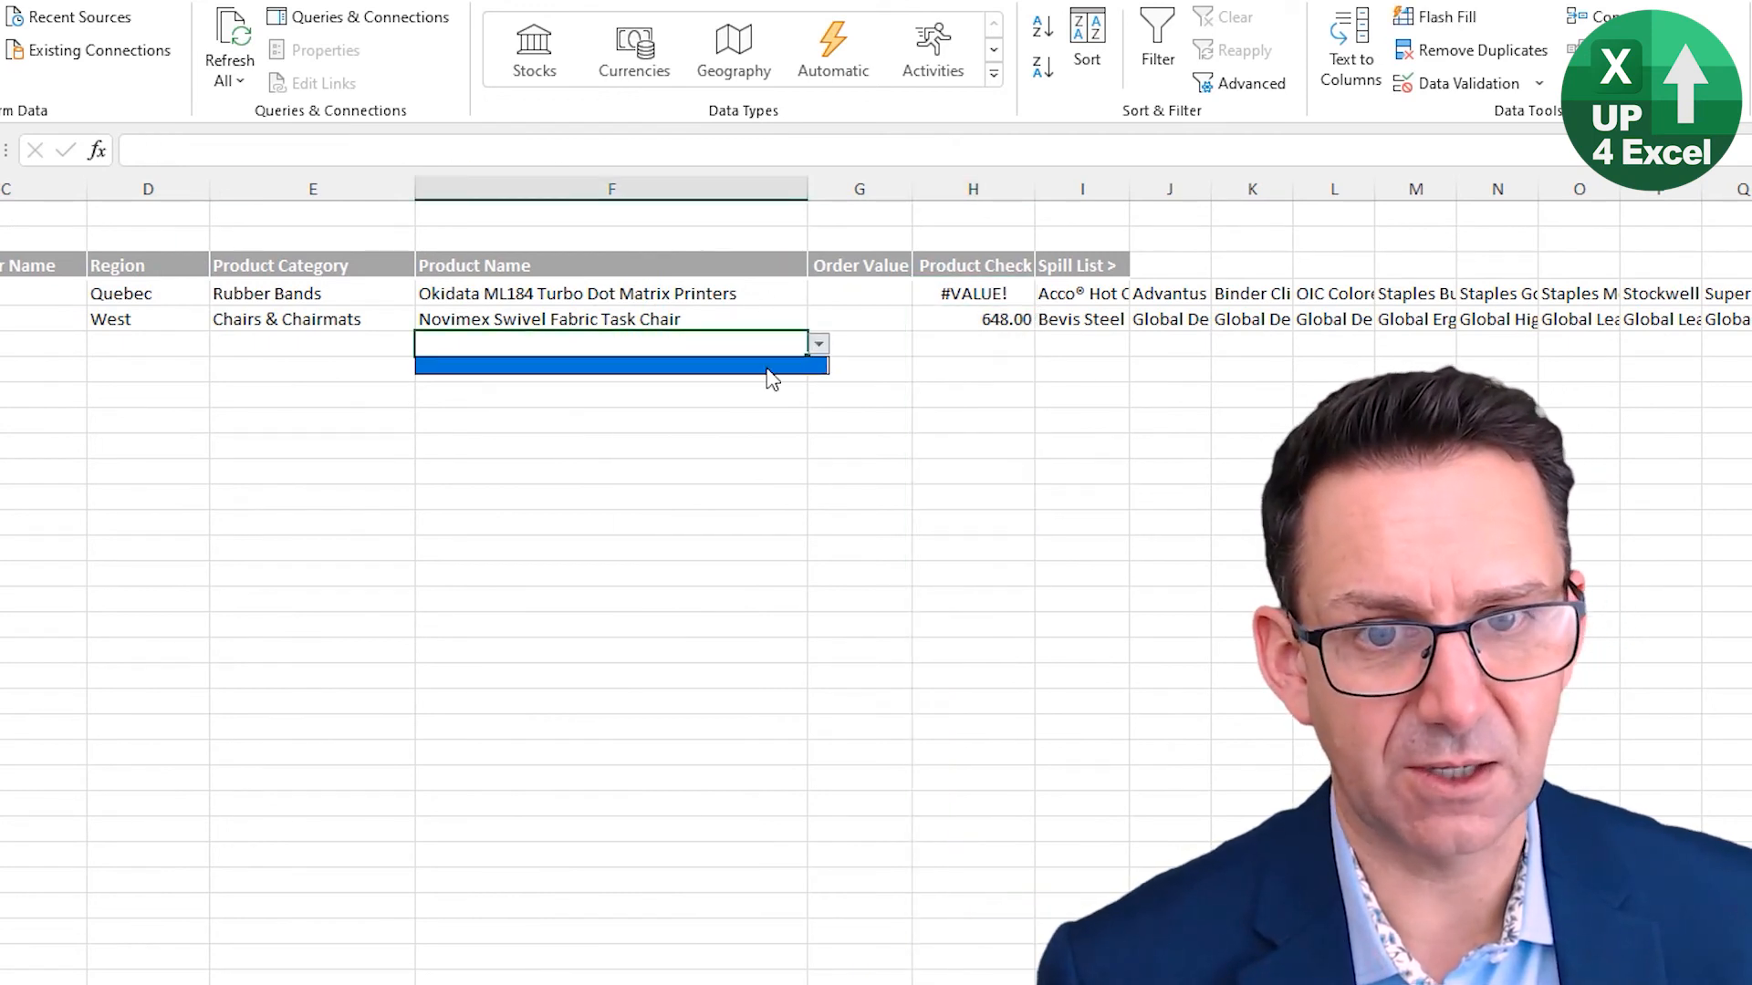
left_click(769, 367)
left_click(1008, 344)
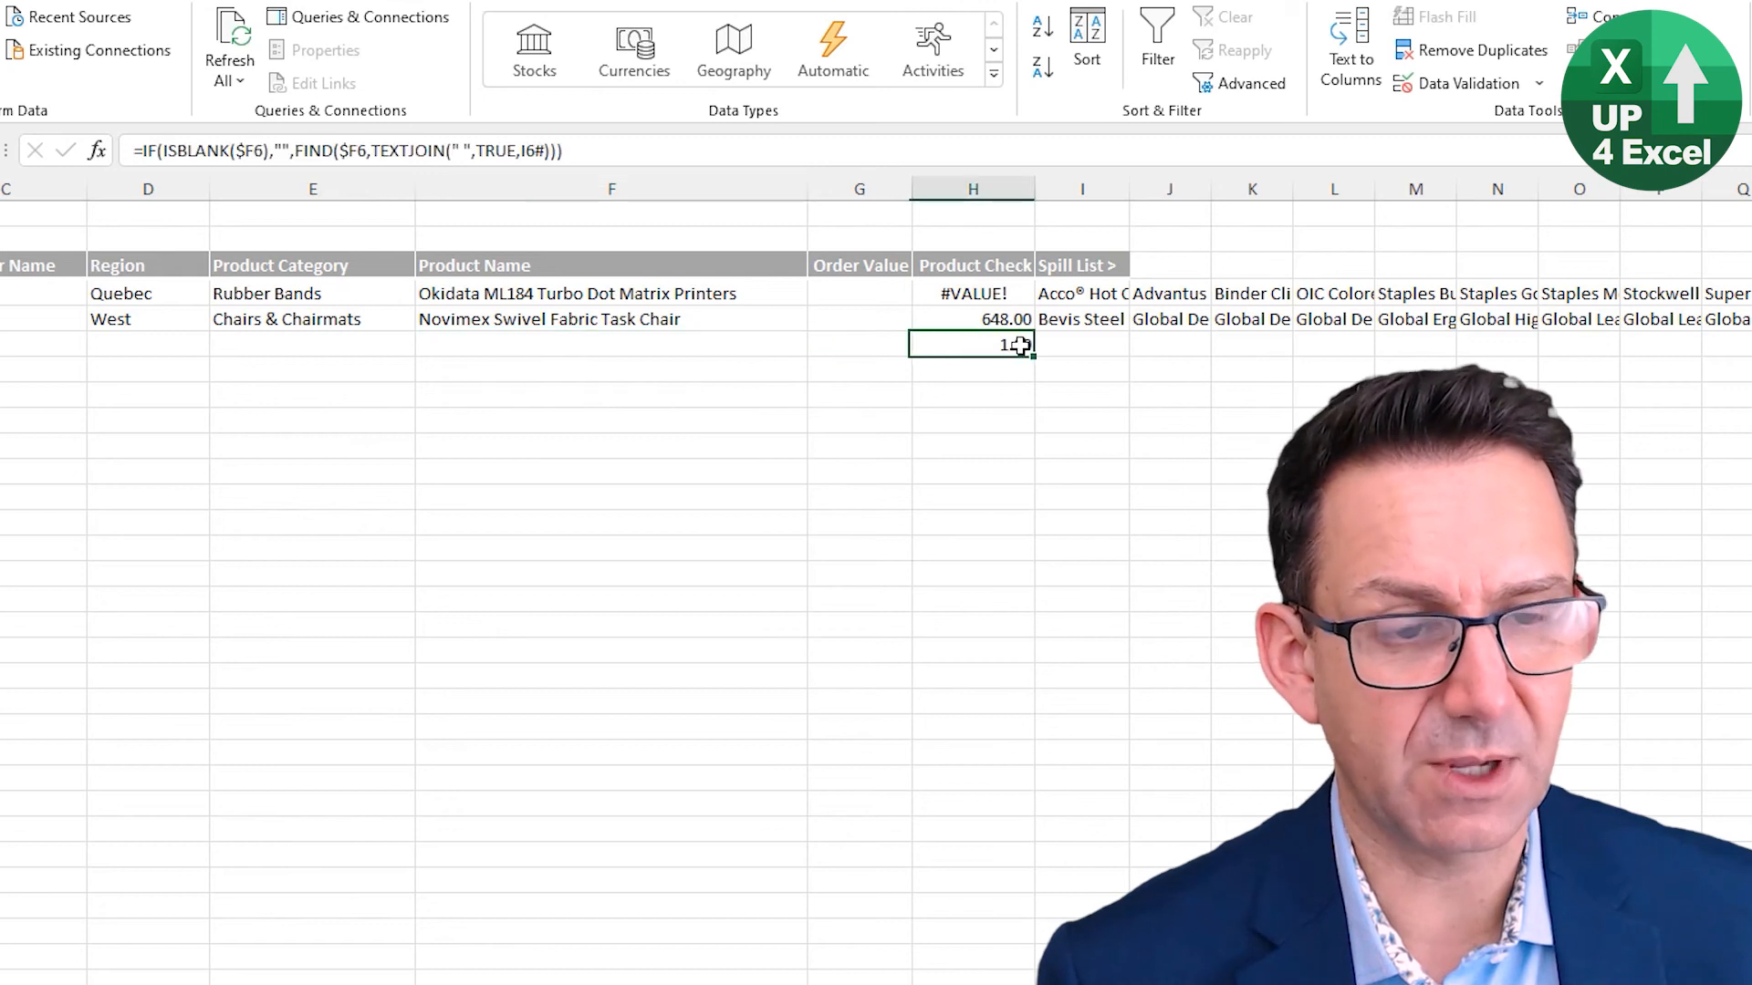
- Set the product category in E6 to Bookcases and try the Product Name drop-down in F6 again
left_click(368, 330)
left_click(395, 342)
left_click(426, 344)
left_click(347, 392)
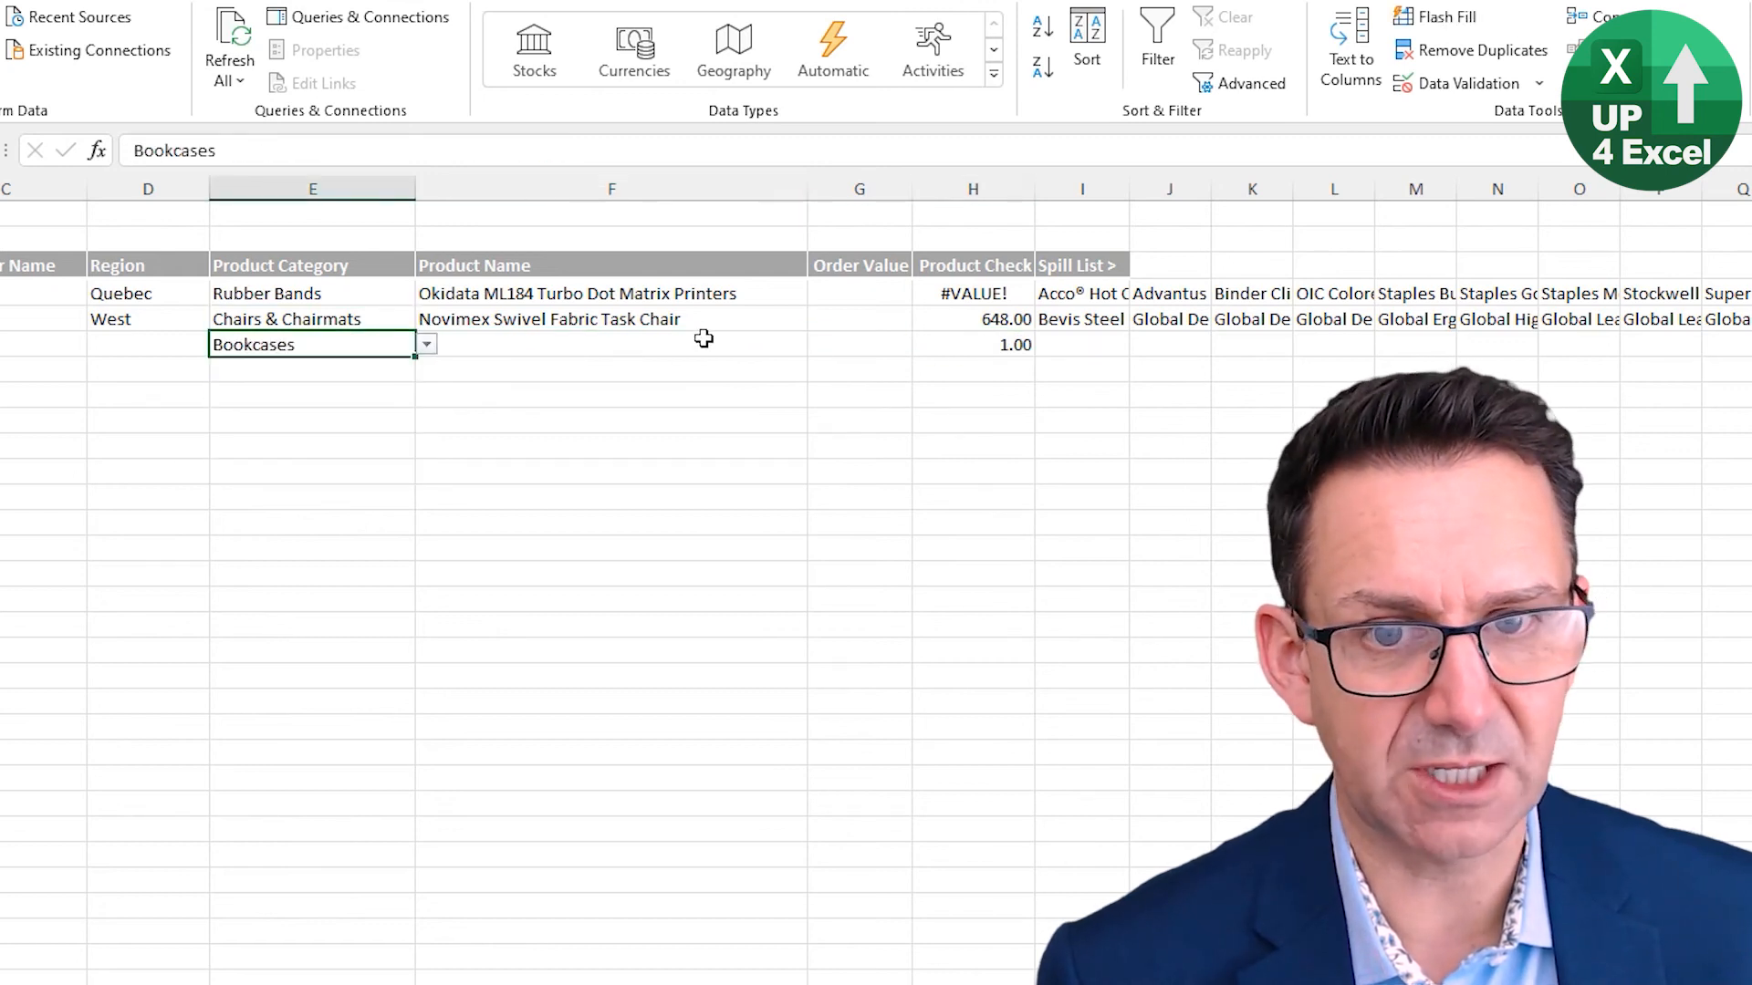
left_click(703, 339)
left_click(818, 344)
left_click(732, 369)
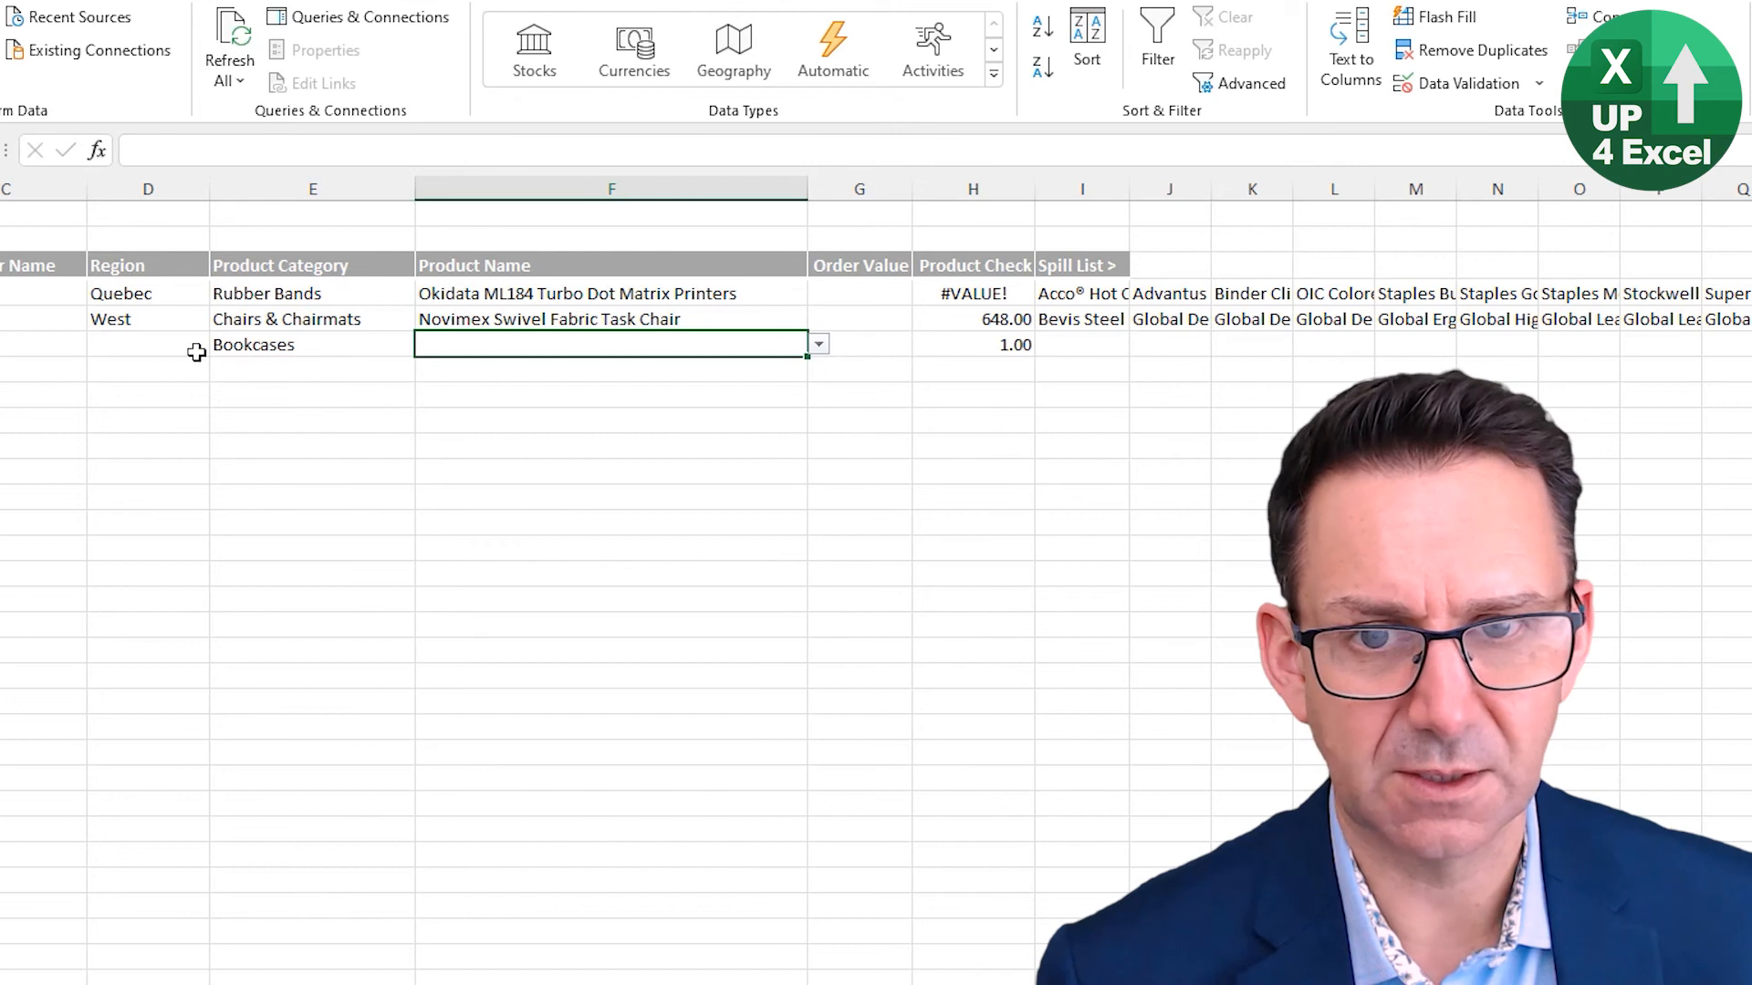
- Set the region in D6 to Prarie
left_click(195, 353)
left_click(221, 345)
left_click(119, 434)
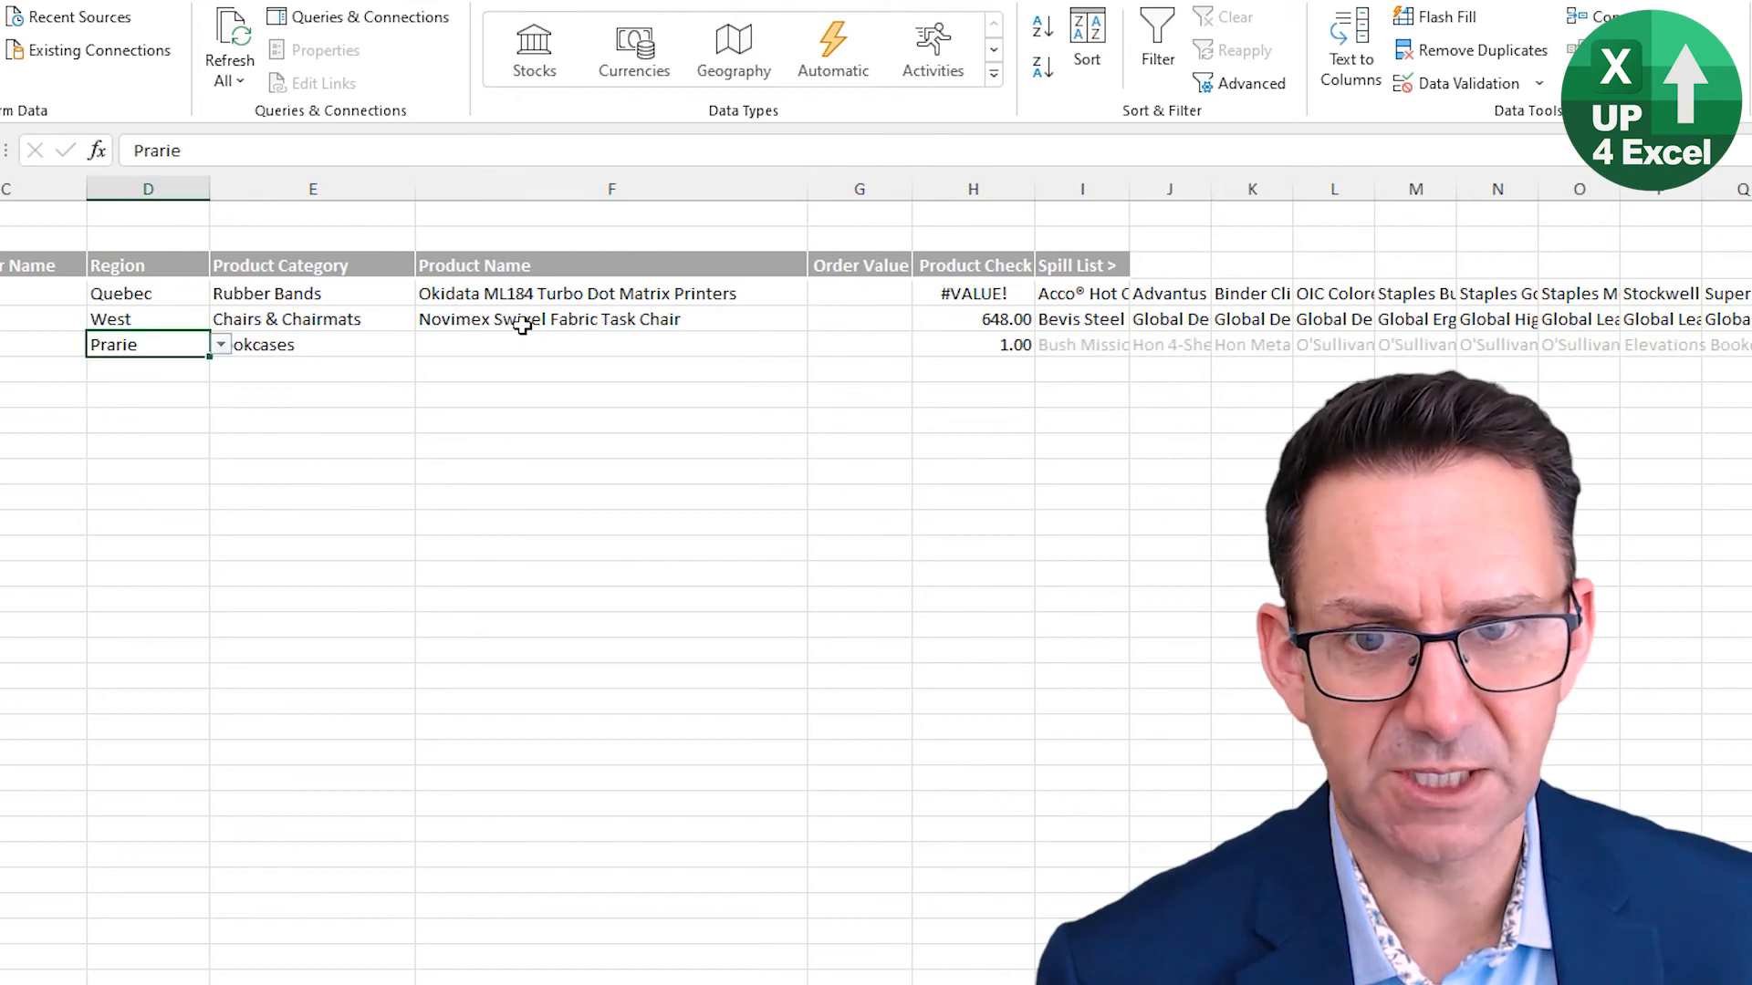
- Set the product name in F6 to O'Sullivan 3-Shelf Heavy-Duty Bookcases and check its Product Check result in H6
left_click(704, 345)
left_click(818, 345)
left_click(639, 434)
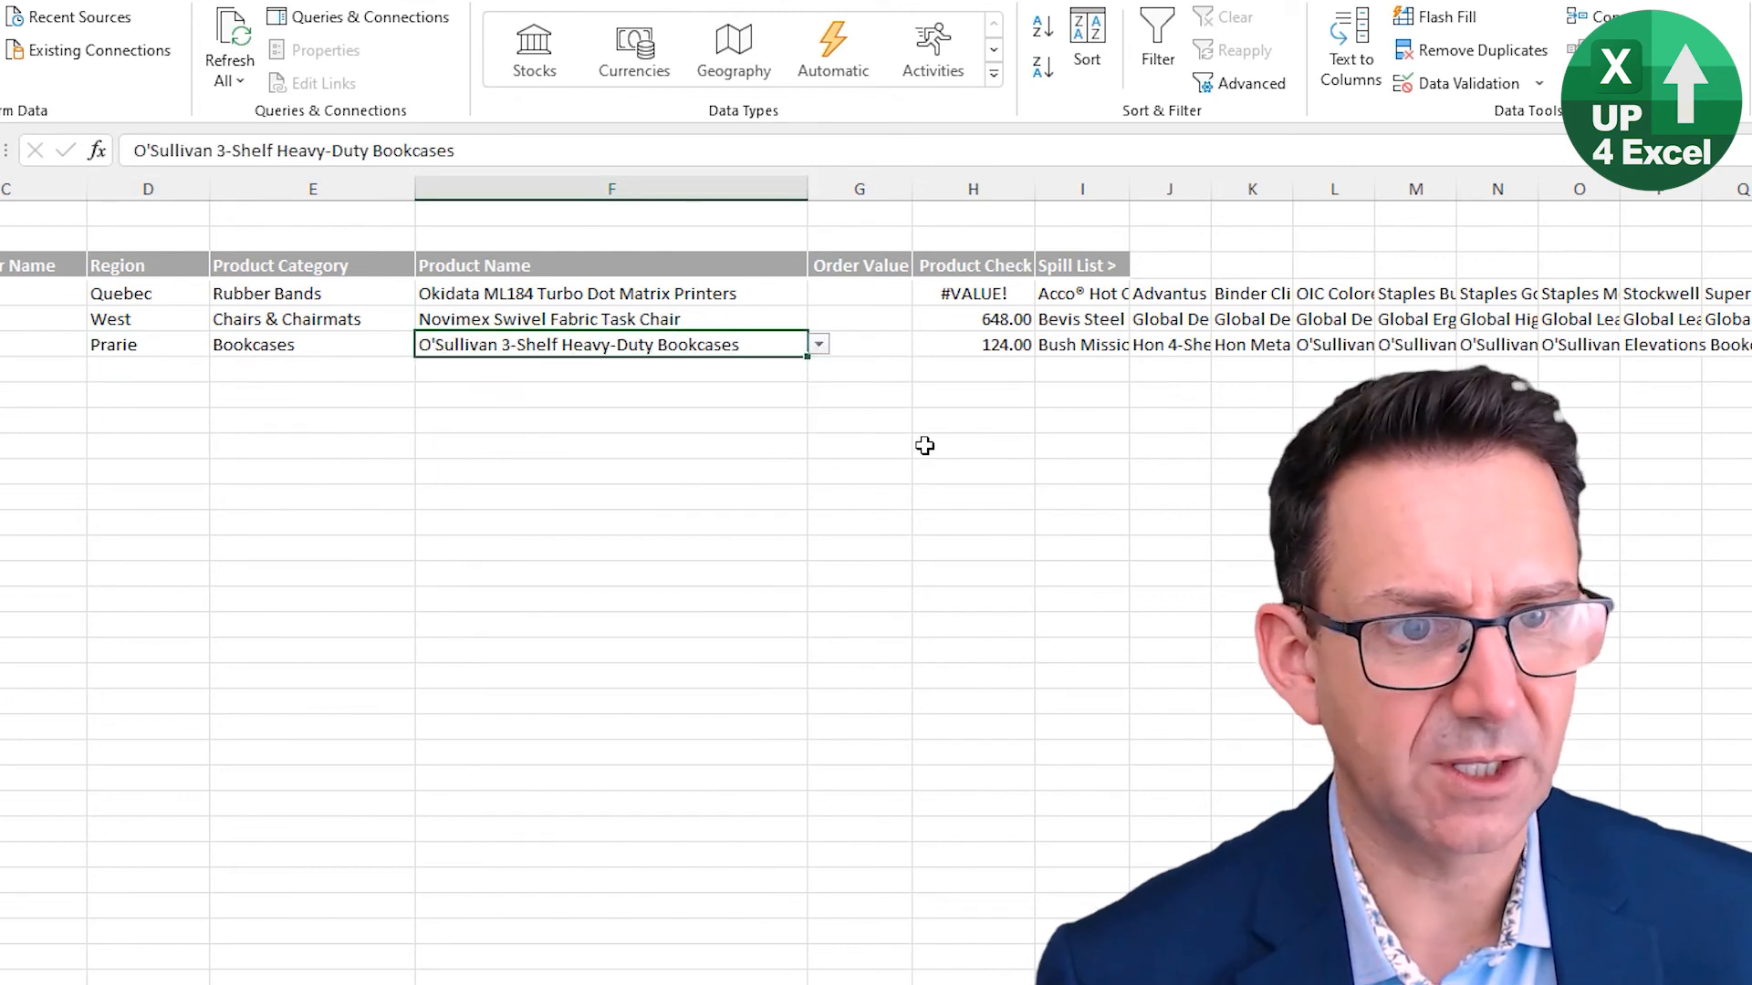
left_click(993, 347)
- Inspect the Product Check error in H4 and replace the product in F4 with Staples Bulldog Clip
left_click(995, 293)
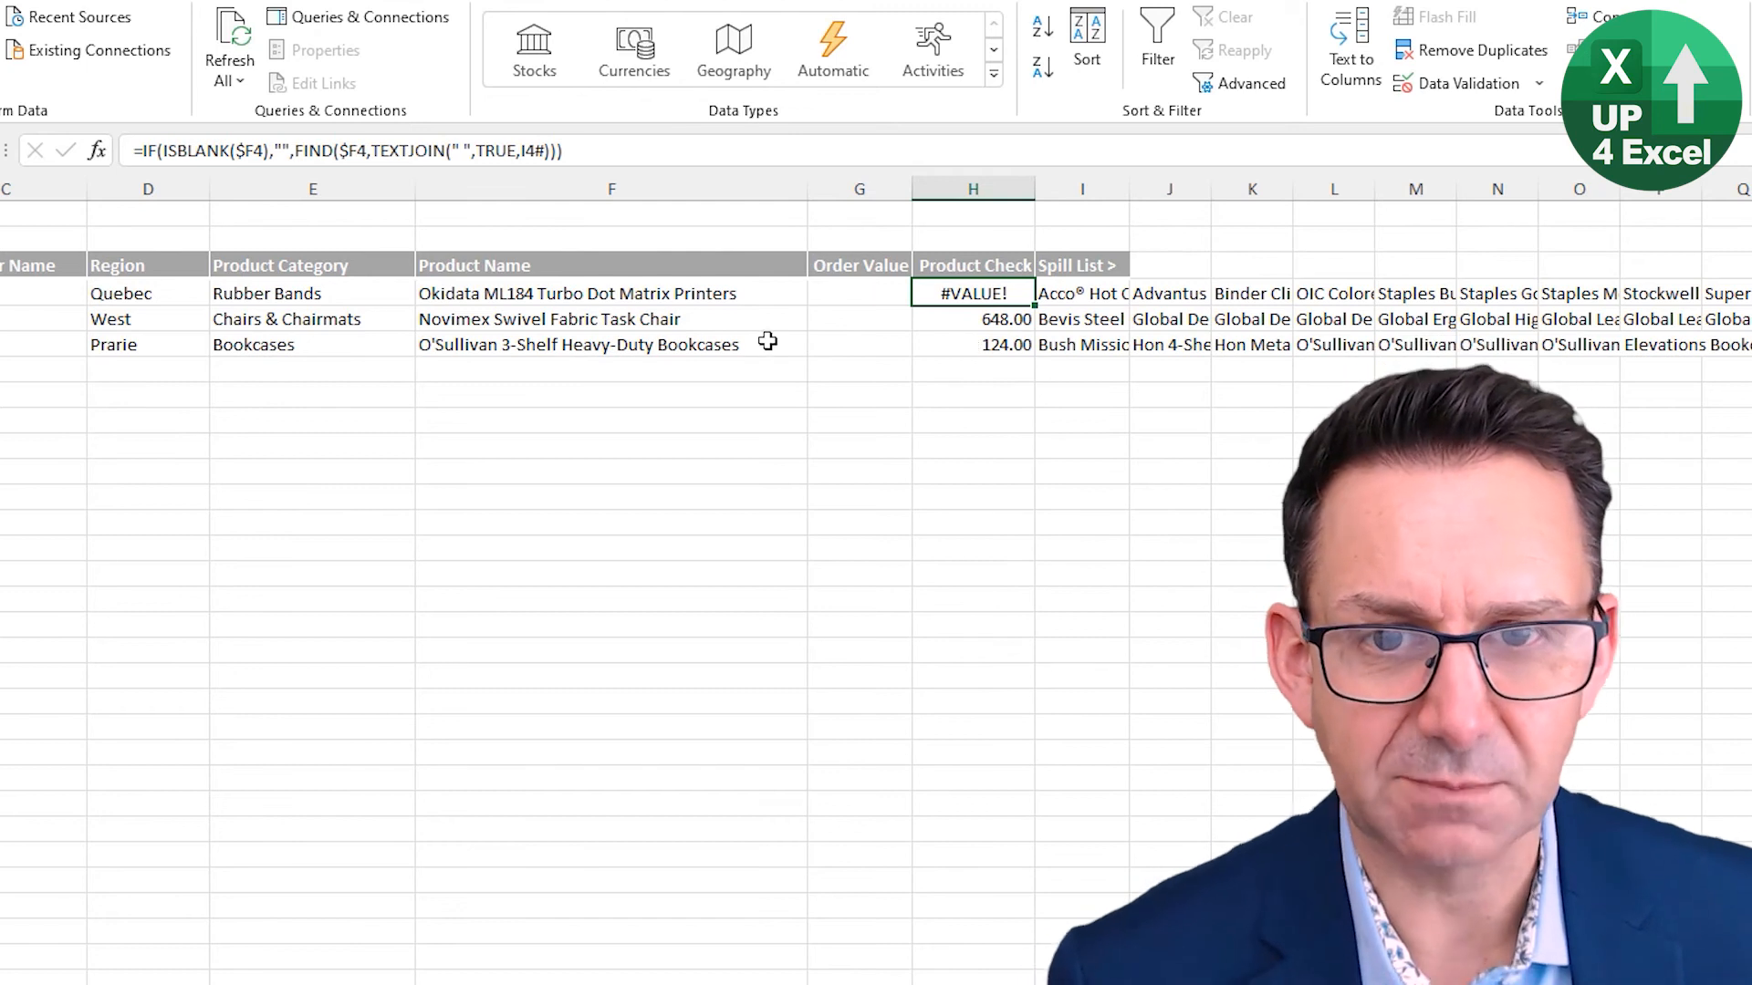
left_click(497, 293)
left_click(819, 293)
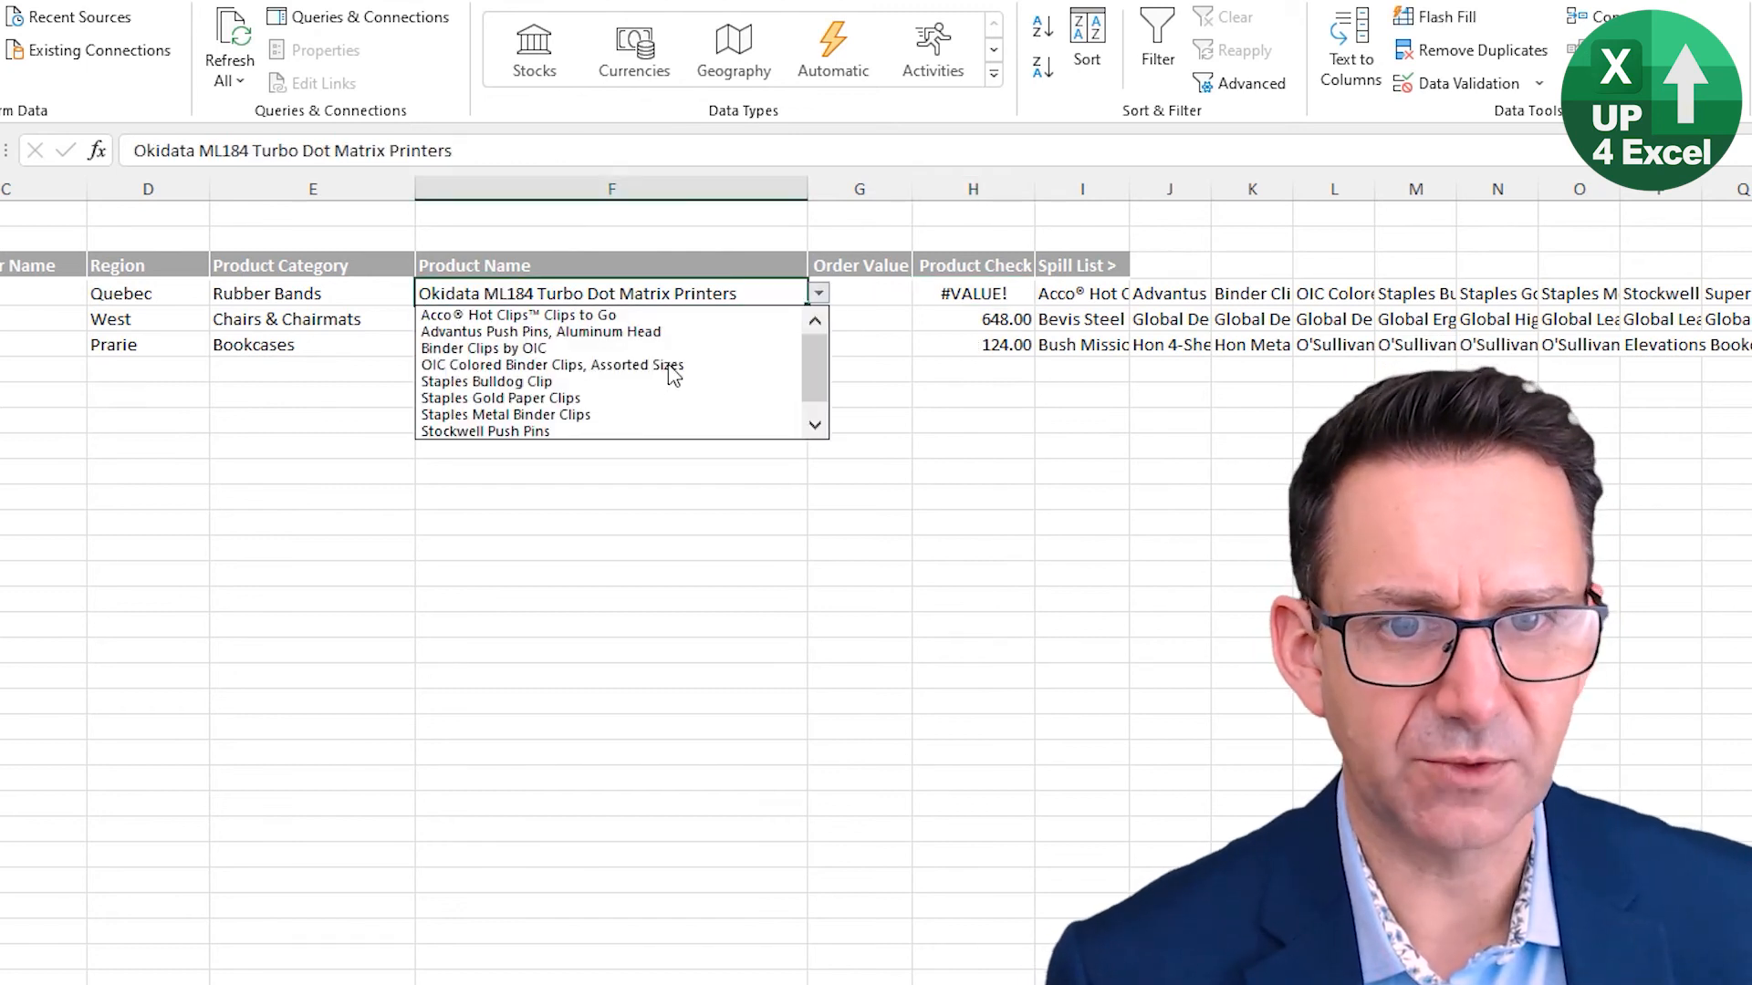
left_click(663, 381)
left_click(1007, 298)
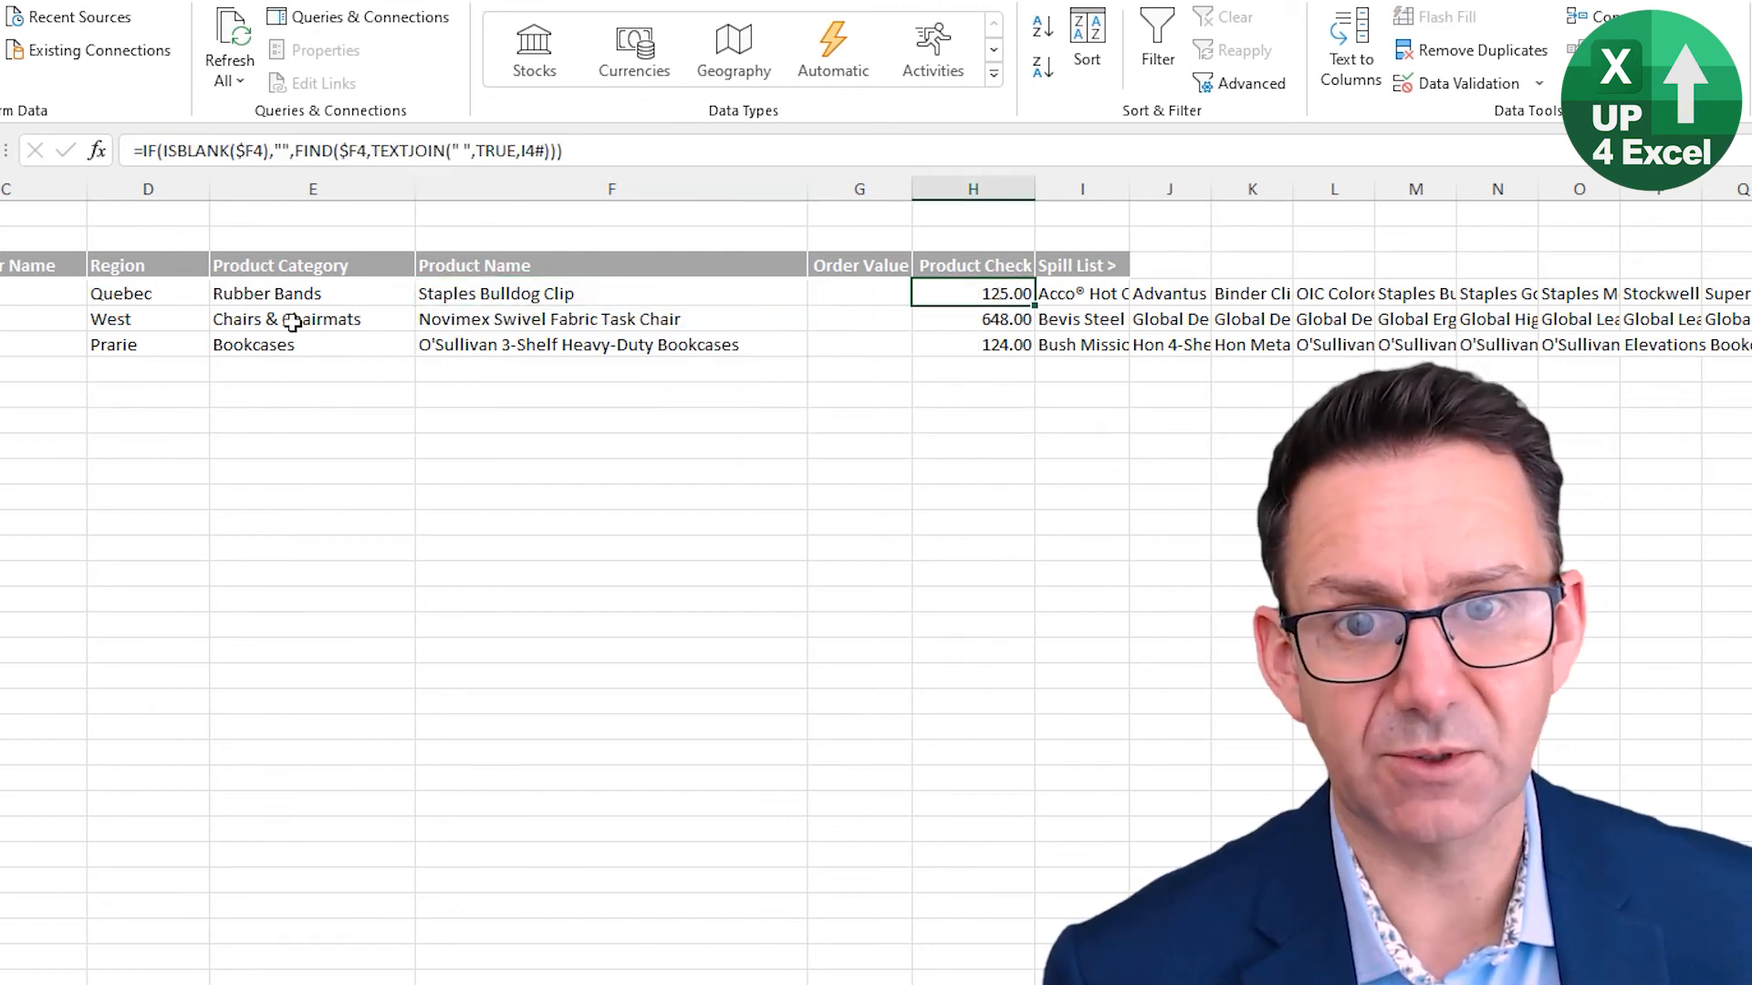
- Change the product category in E5 to Labels so the chosen product no longer matches its list
left_click(296, 321)
left_click(426, 319)
left_click(290, 407)
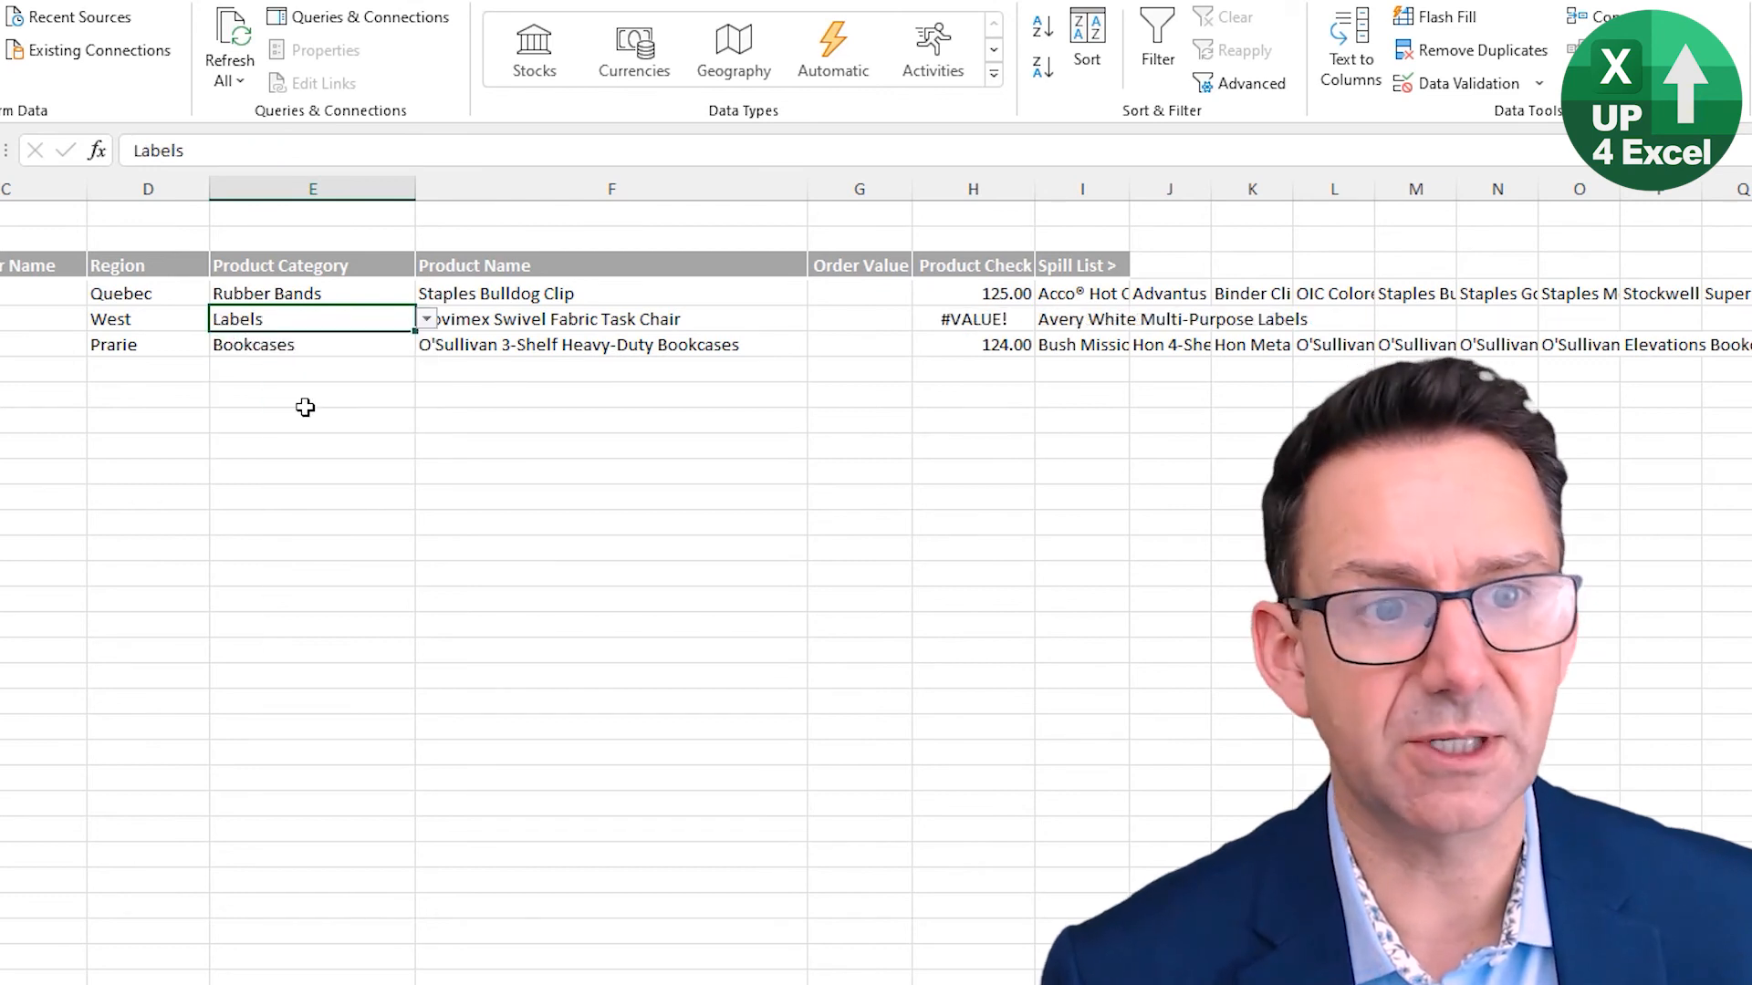
left_click(976, 344)
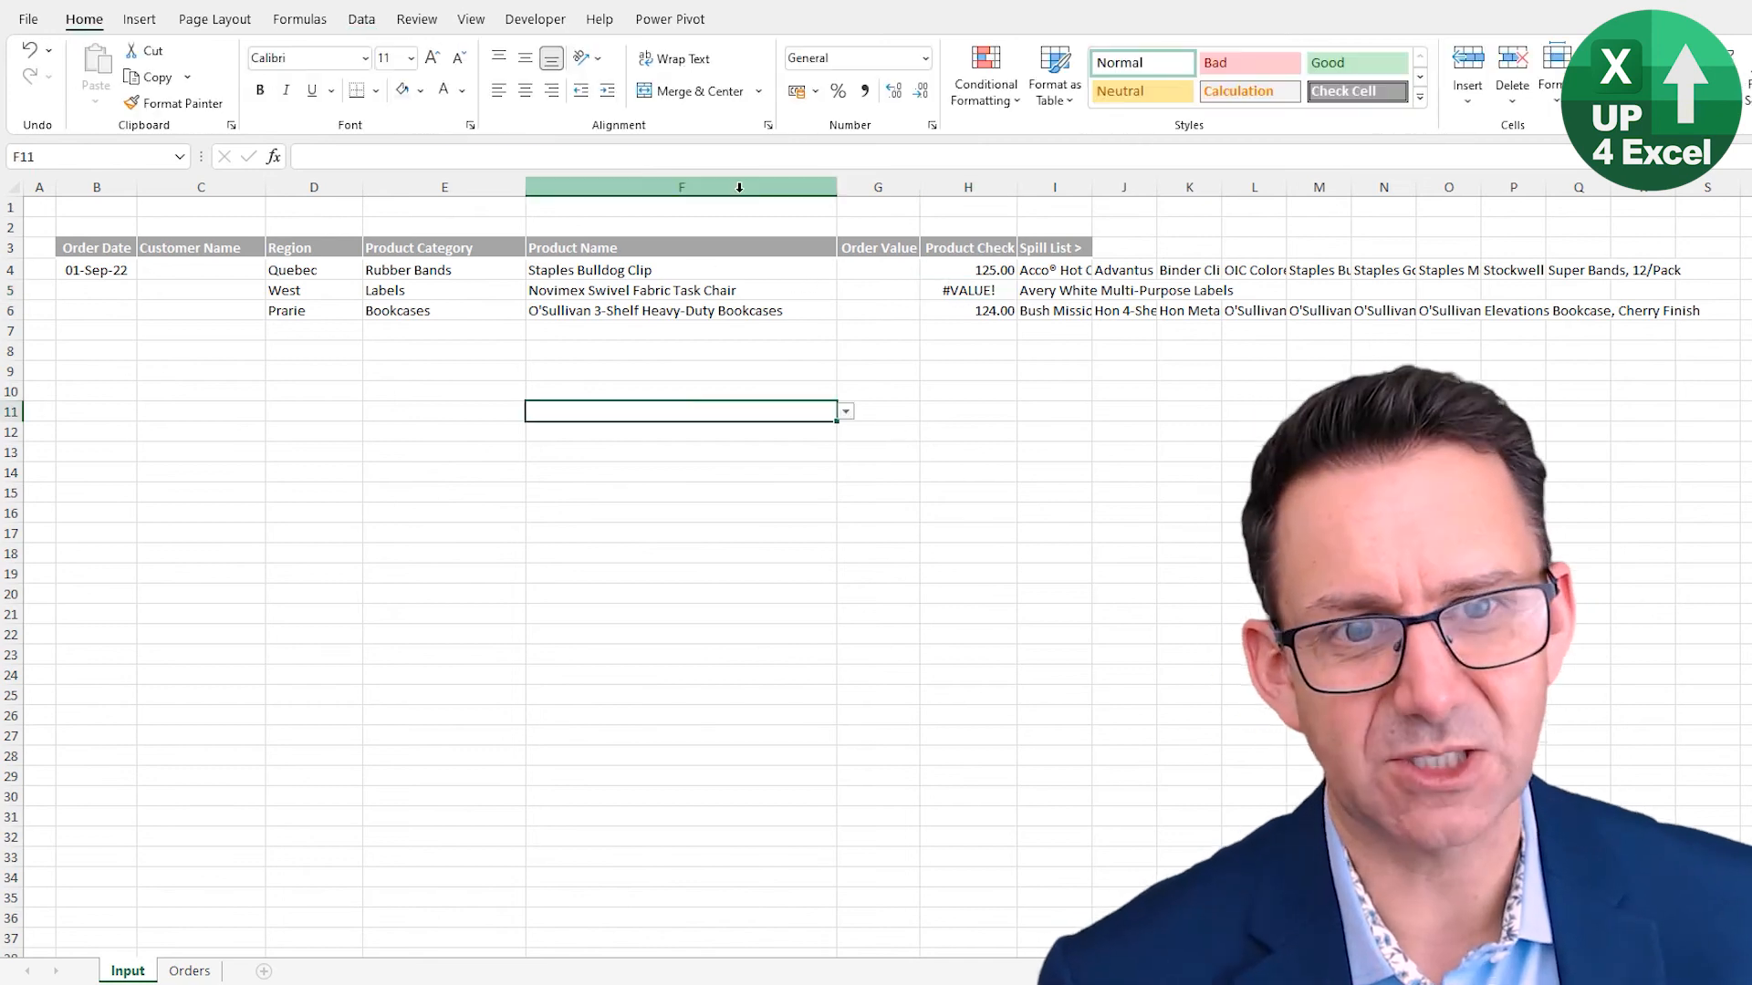
- Start a formula-based conditional formatting rule for the whole Product Name column F, using =iserror($H1)
left_click(708, 193)
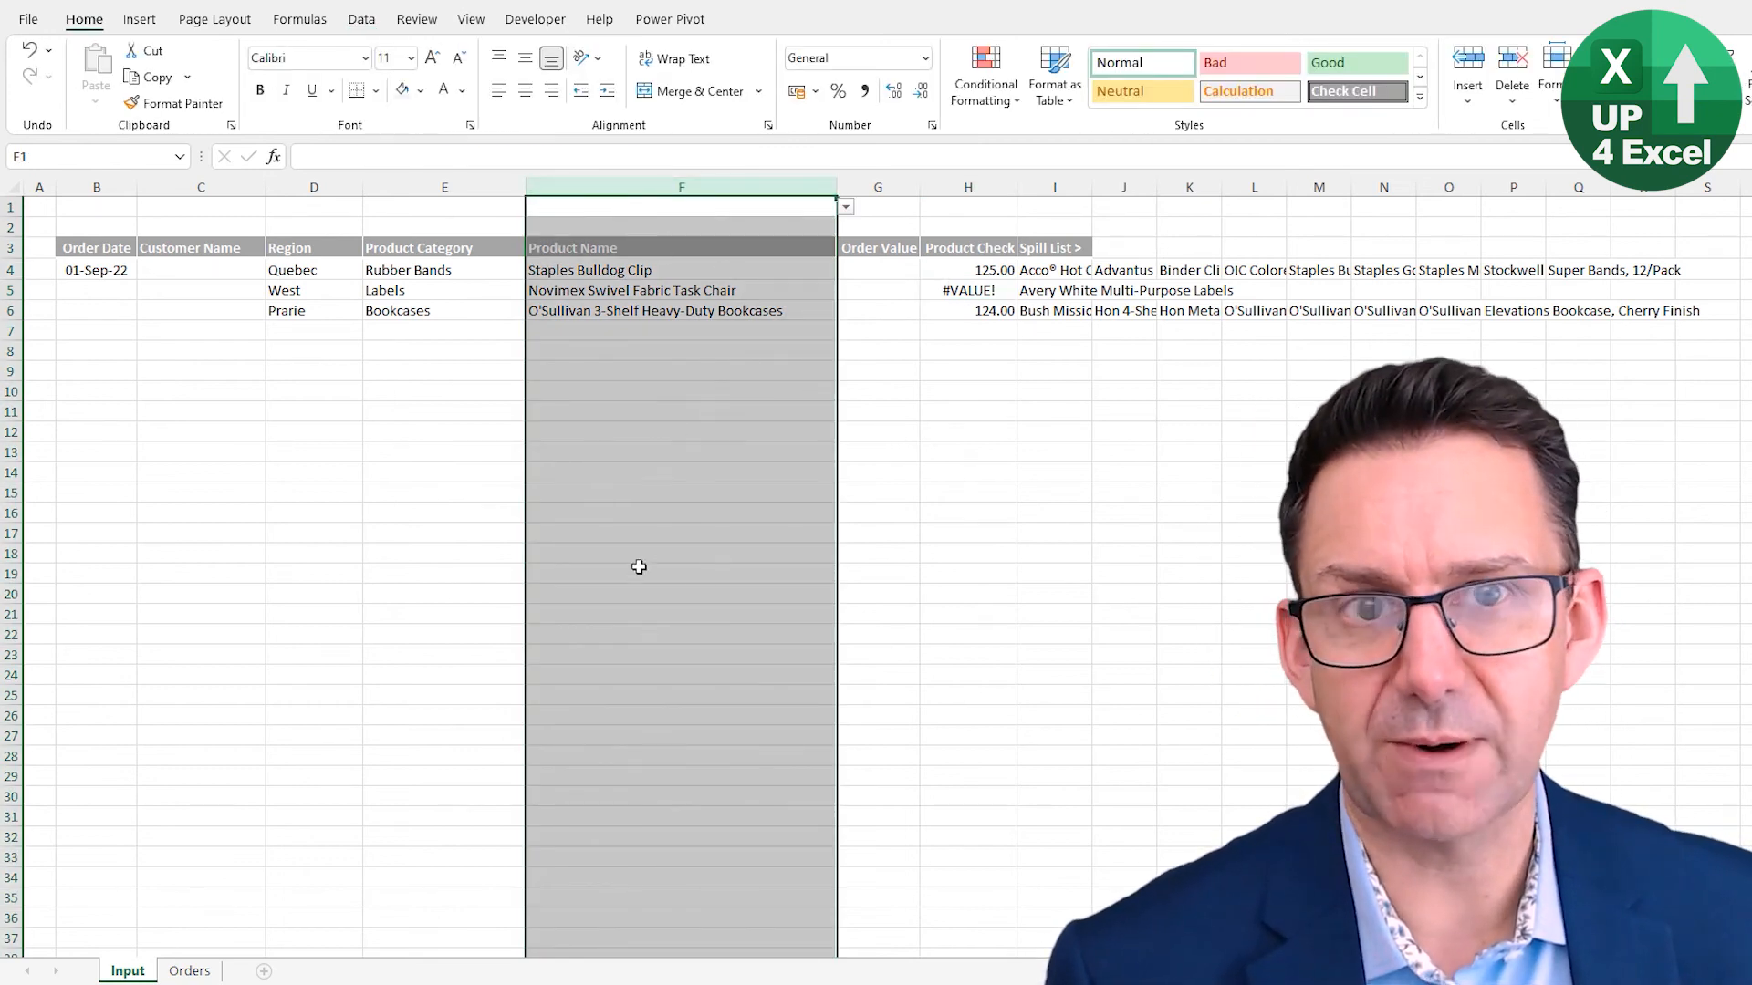
left_click(999, 101)
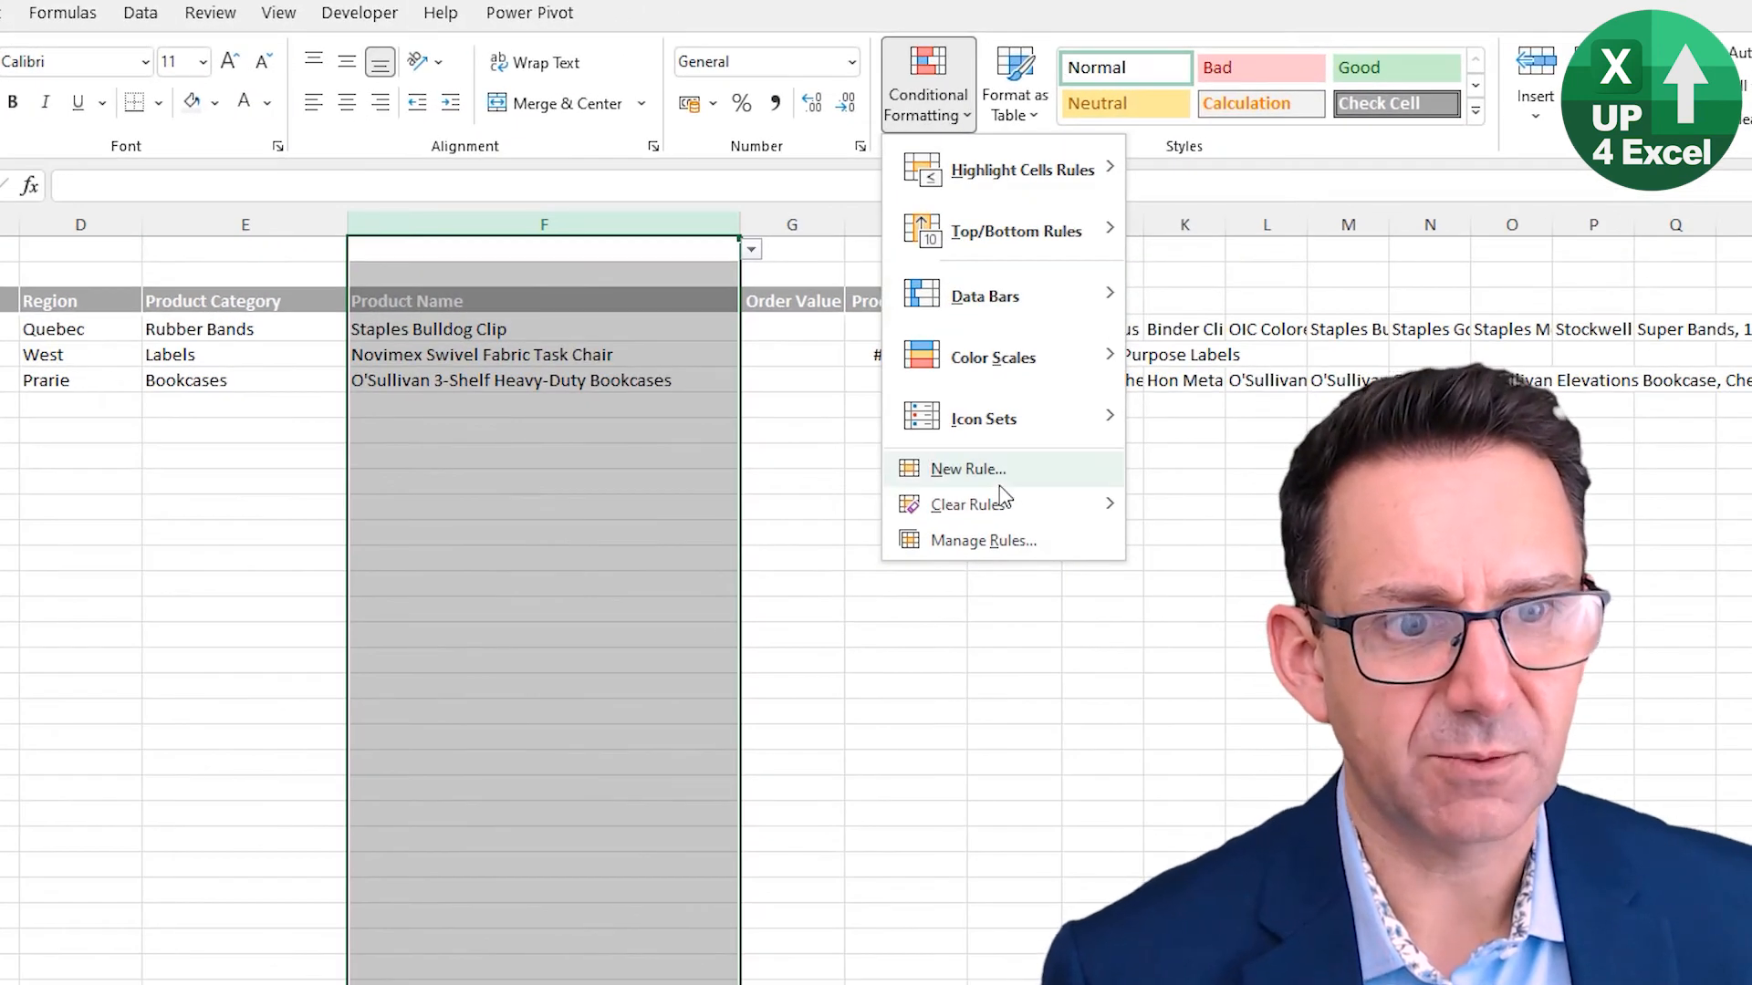
left_click(1036, 389)
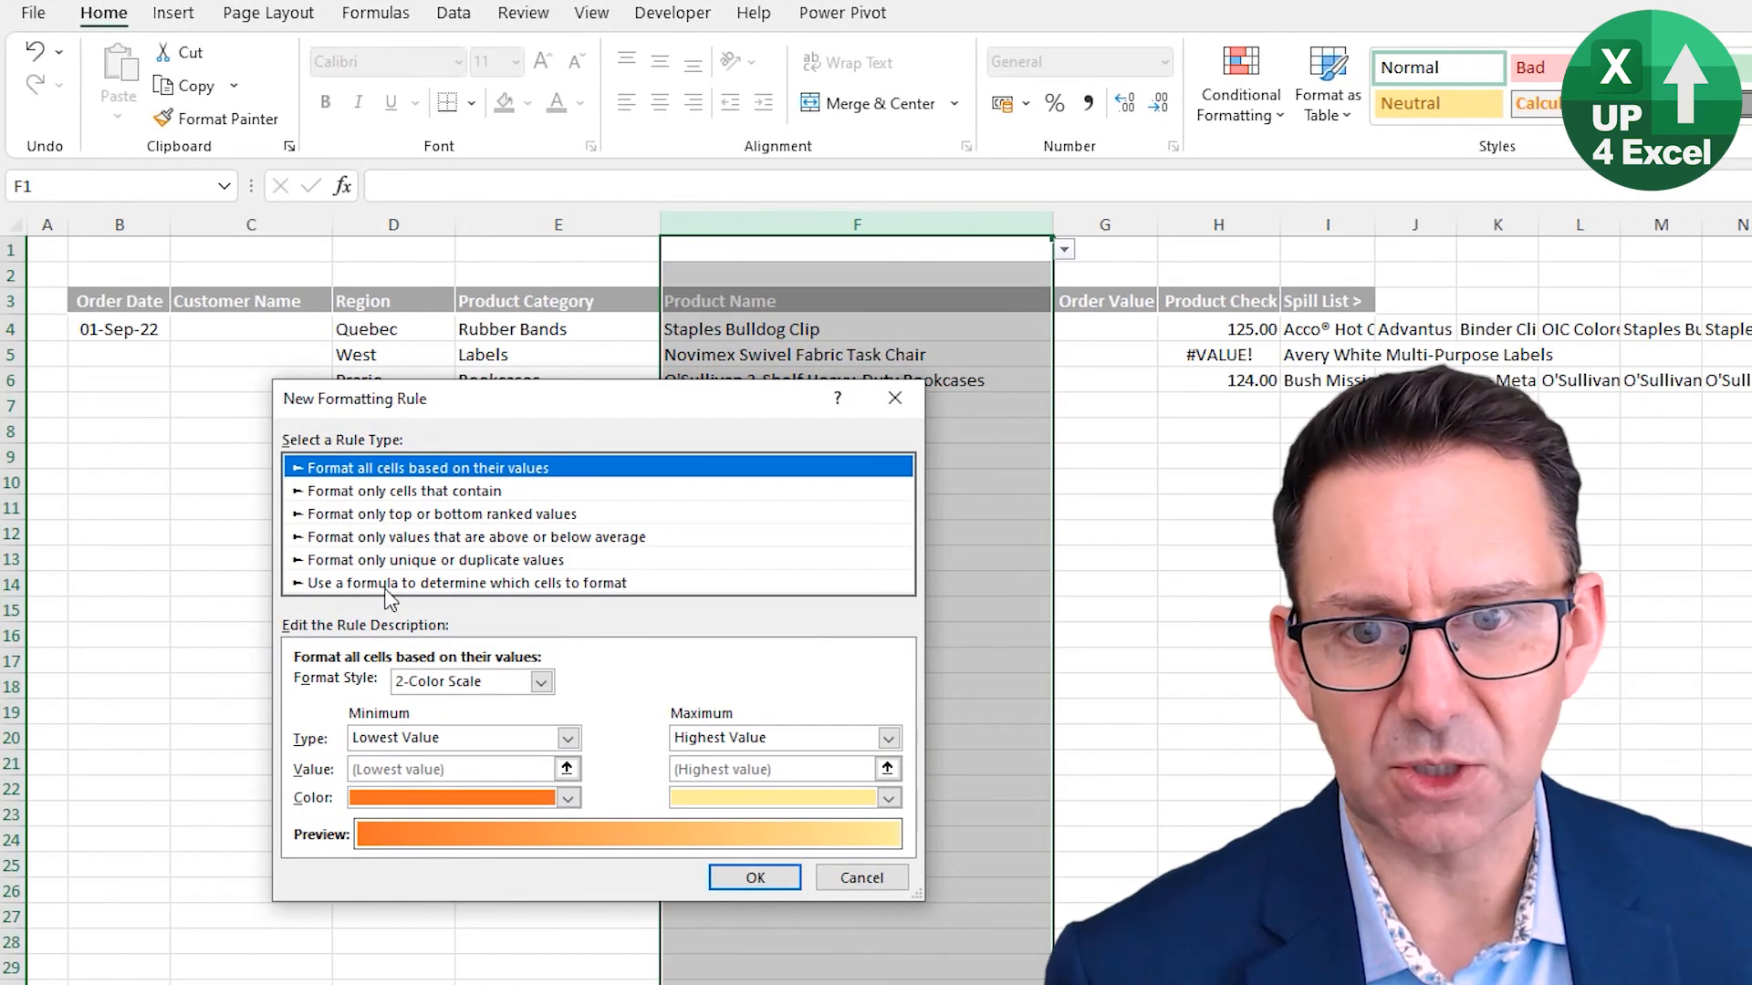
left_click(386, 584)
left_click(339, 687)
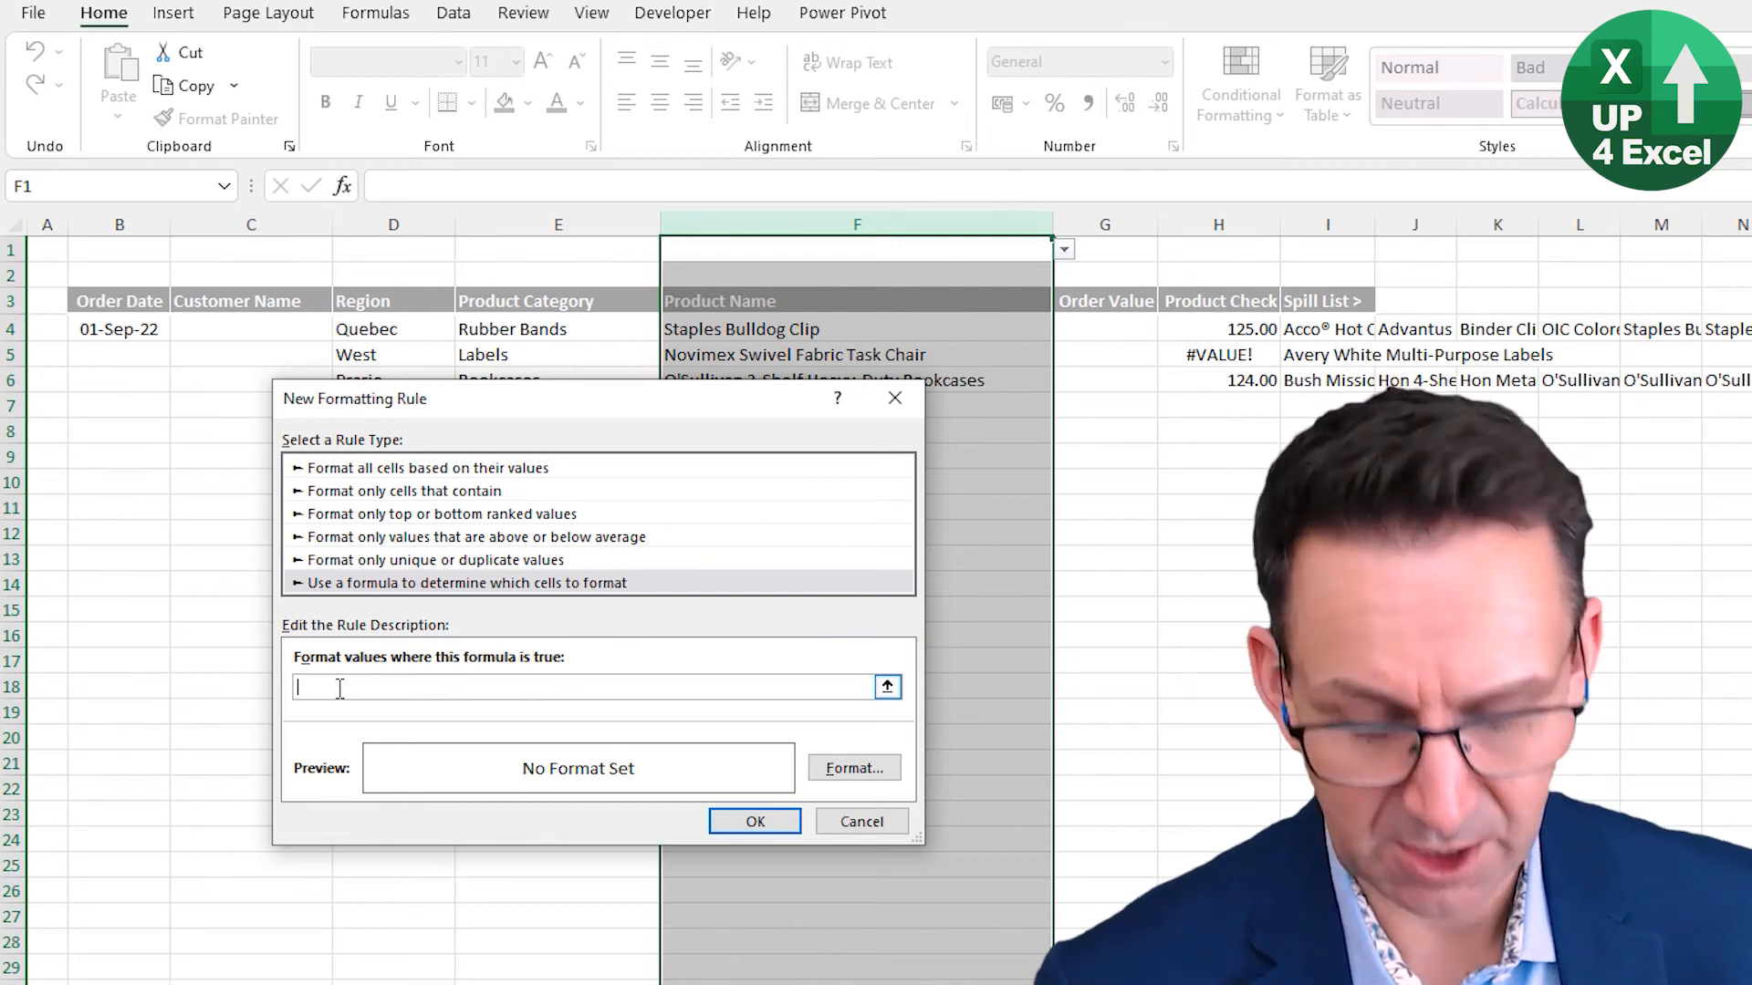
type("=iserror(H1")
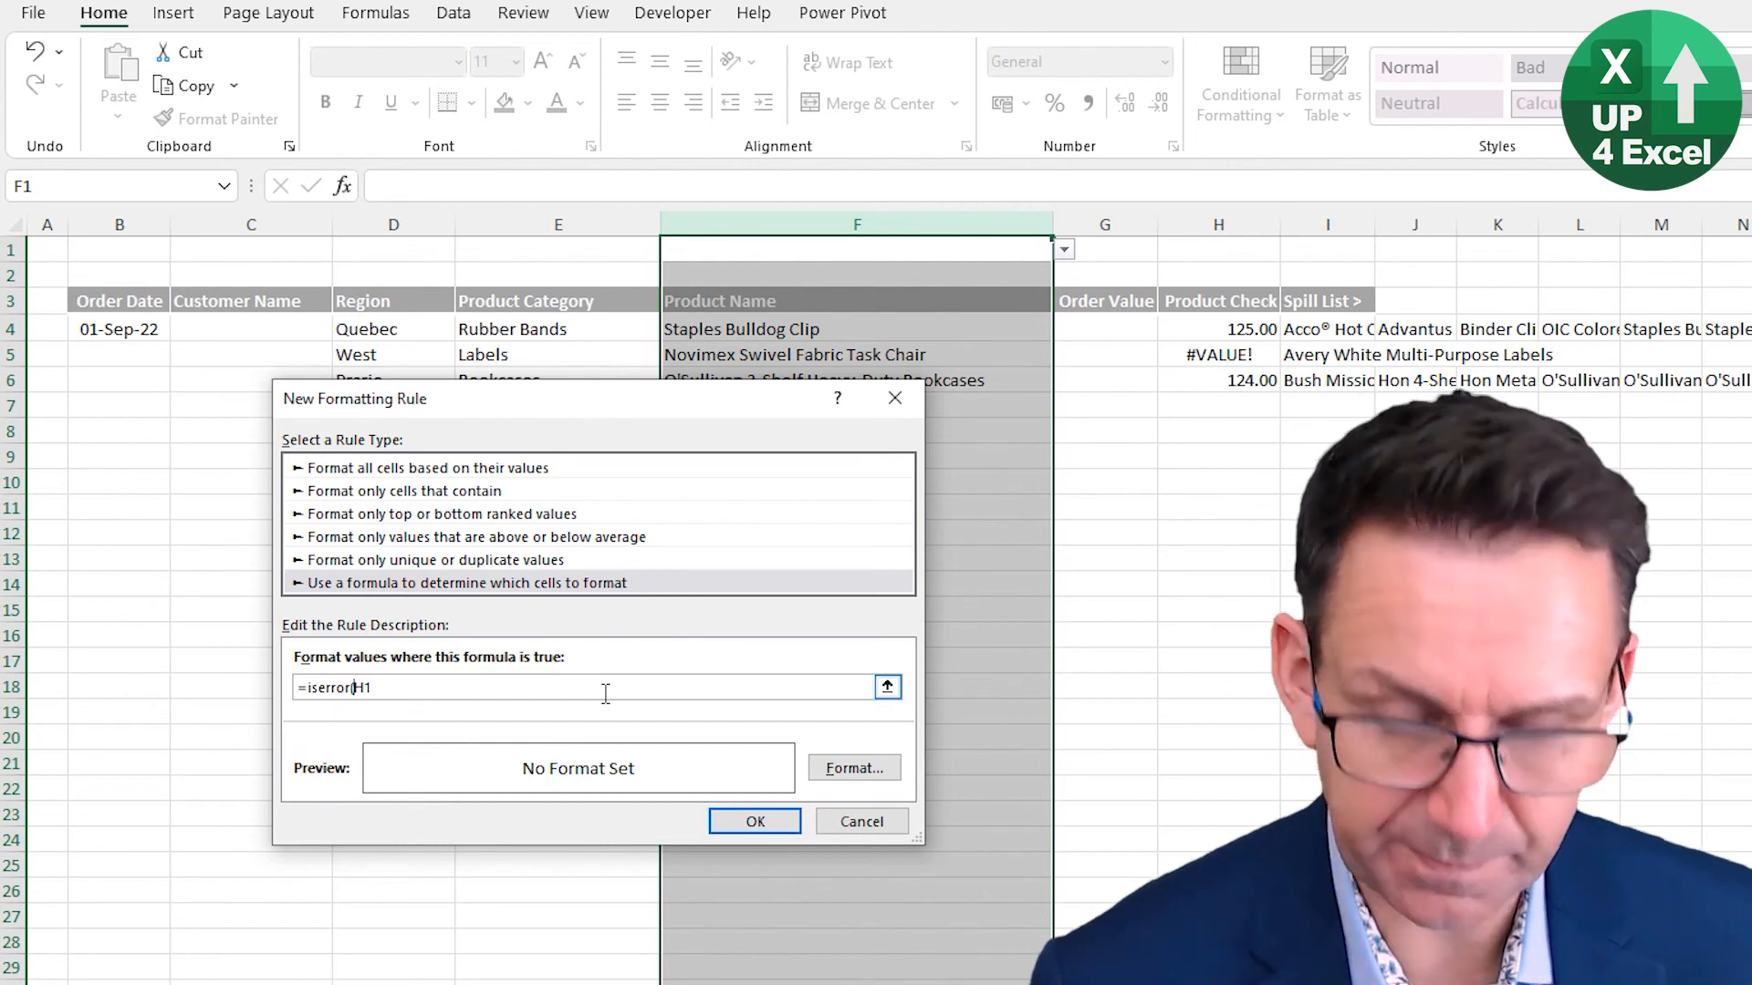
left_click(495, 687)
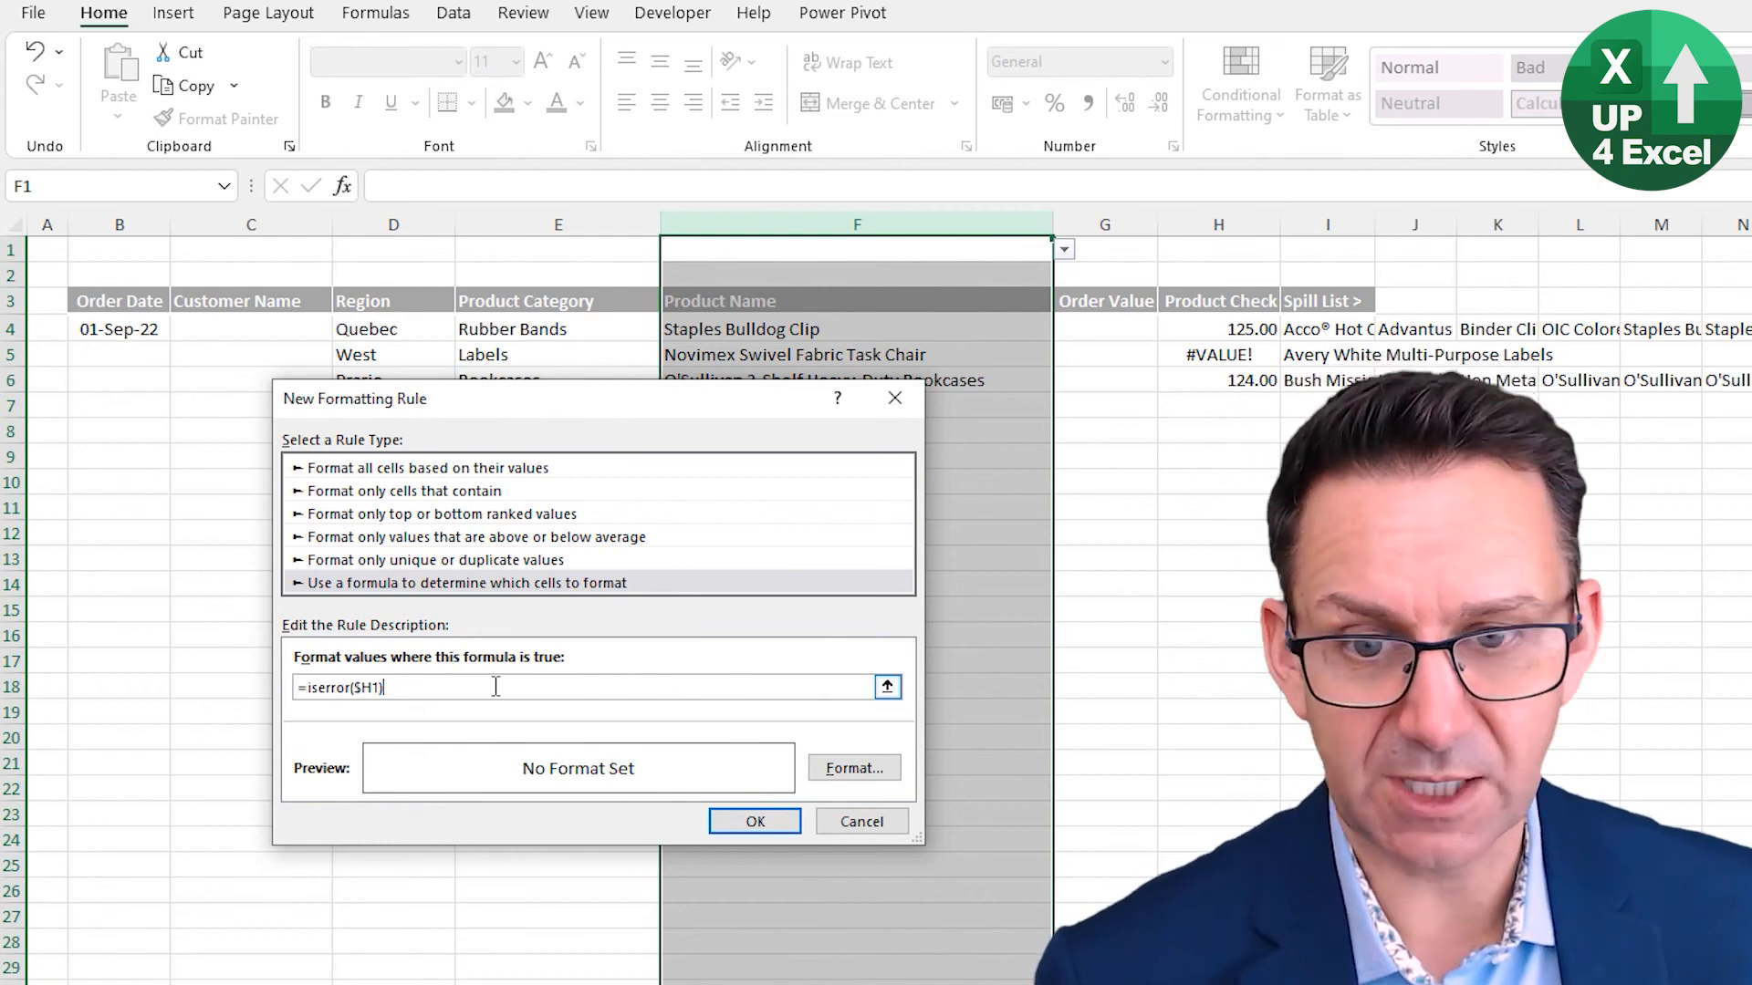
- Give the rule a dark red fill with a white font and apply it to column F
left_click(854, 768)
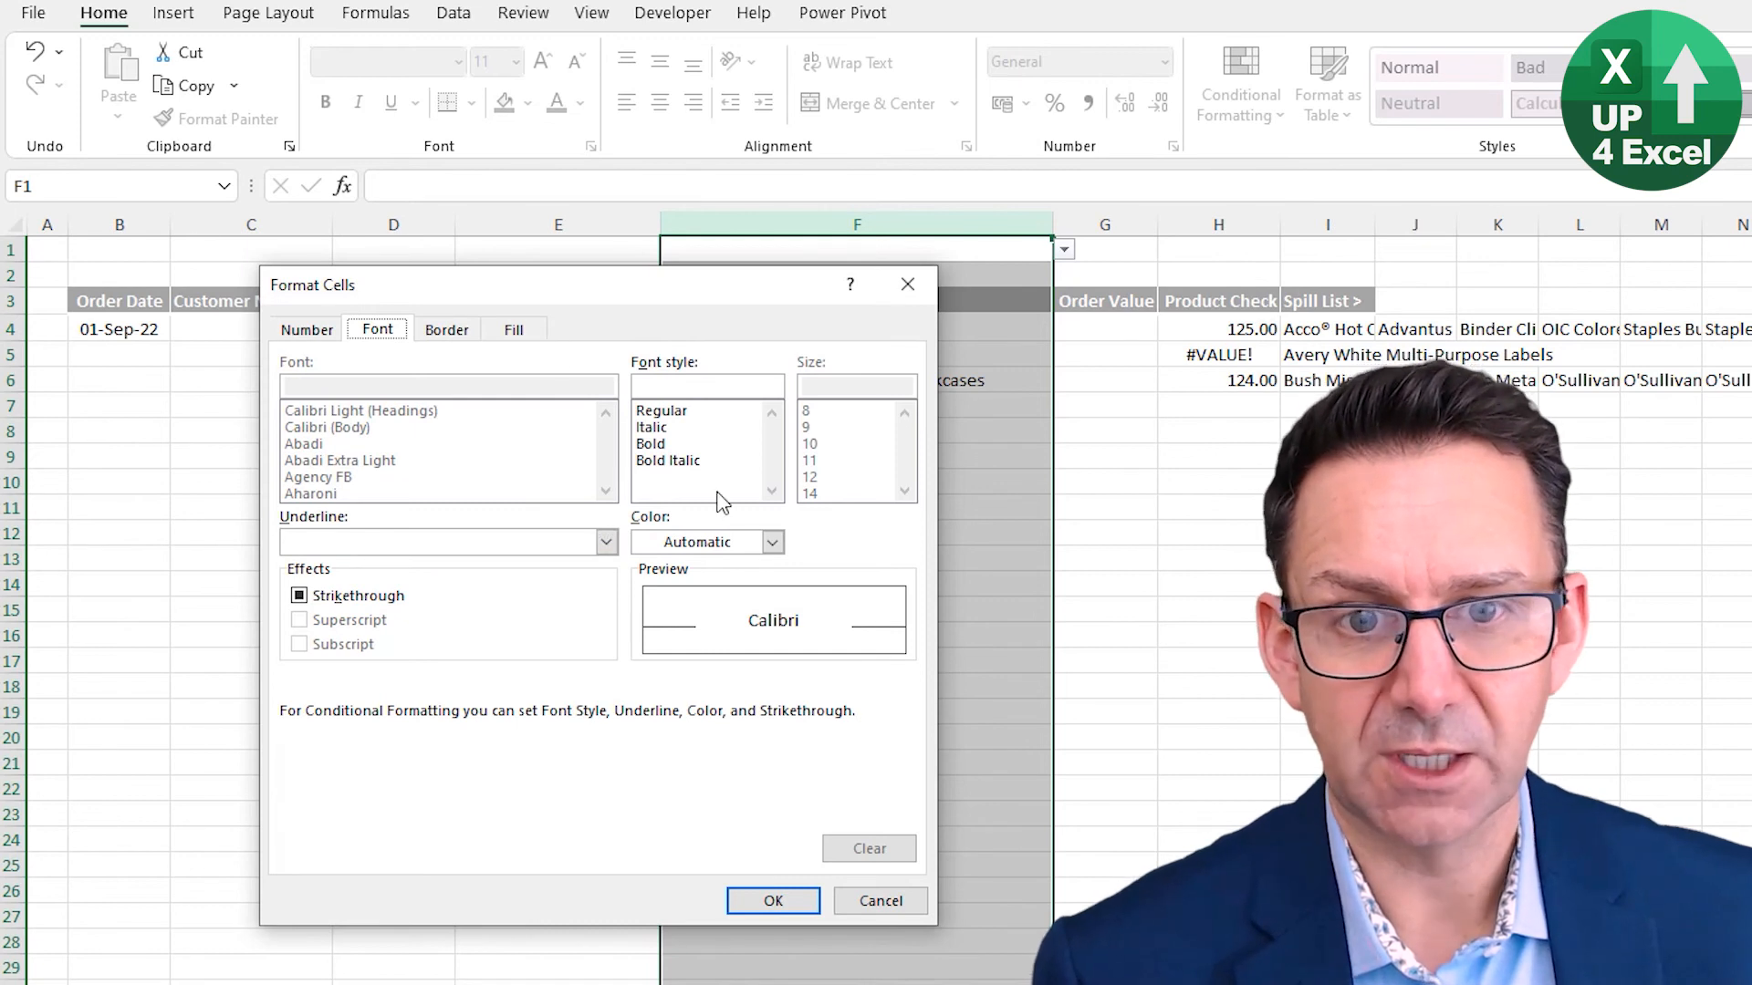
left_click(516, 329)
left_click(303, 580)
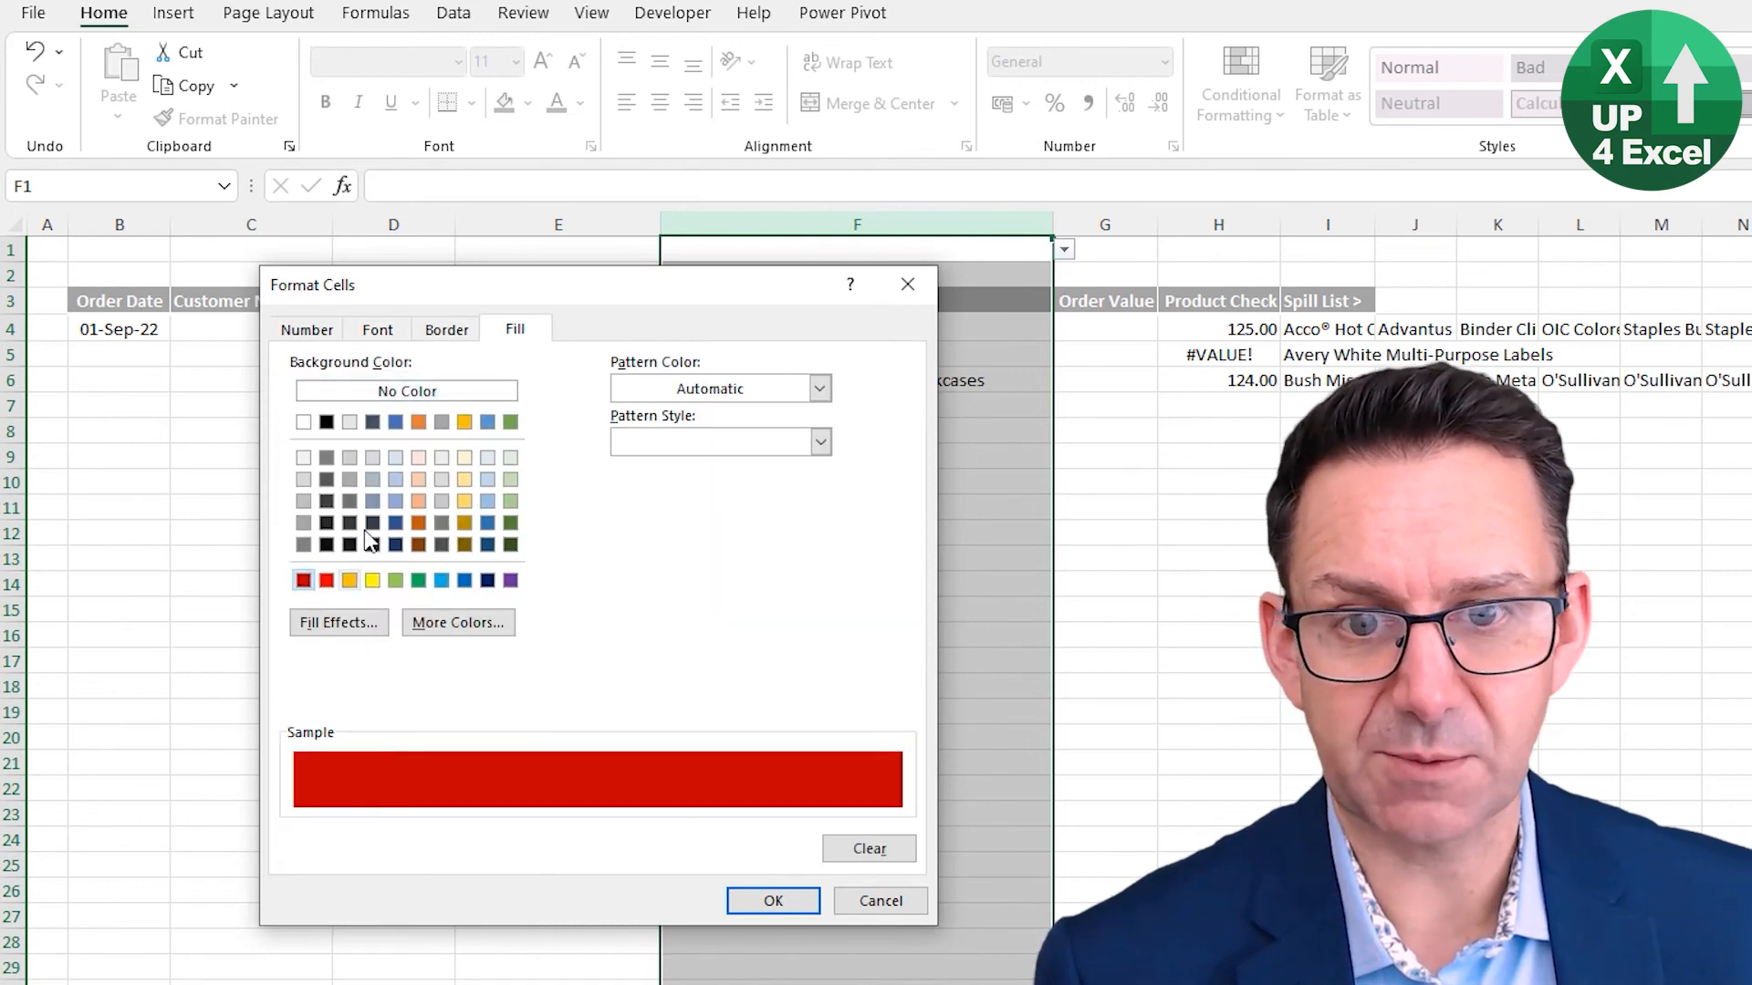
left_click(378, 329)
left_click(772, 542)
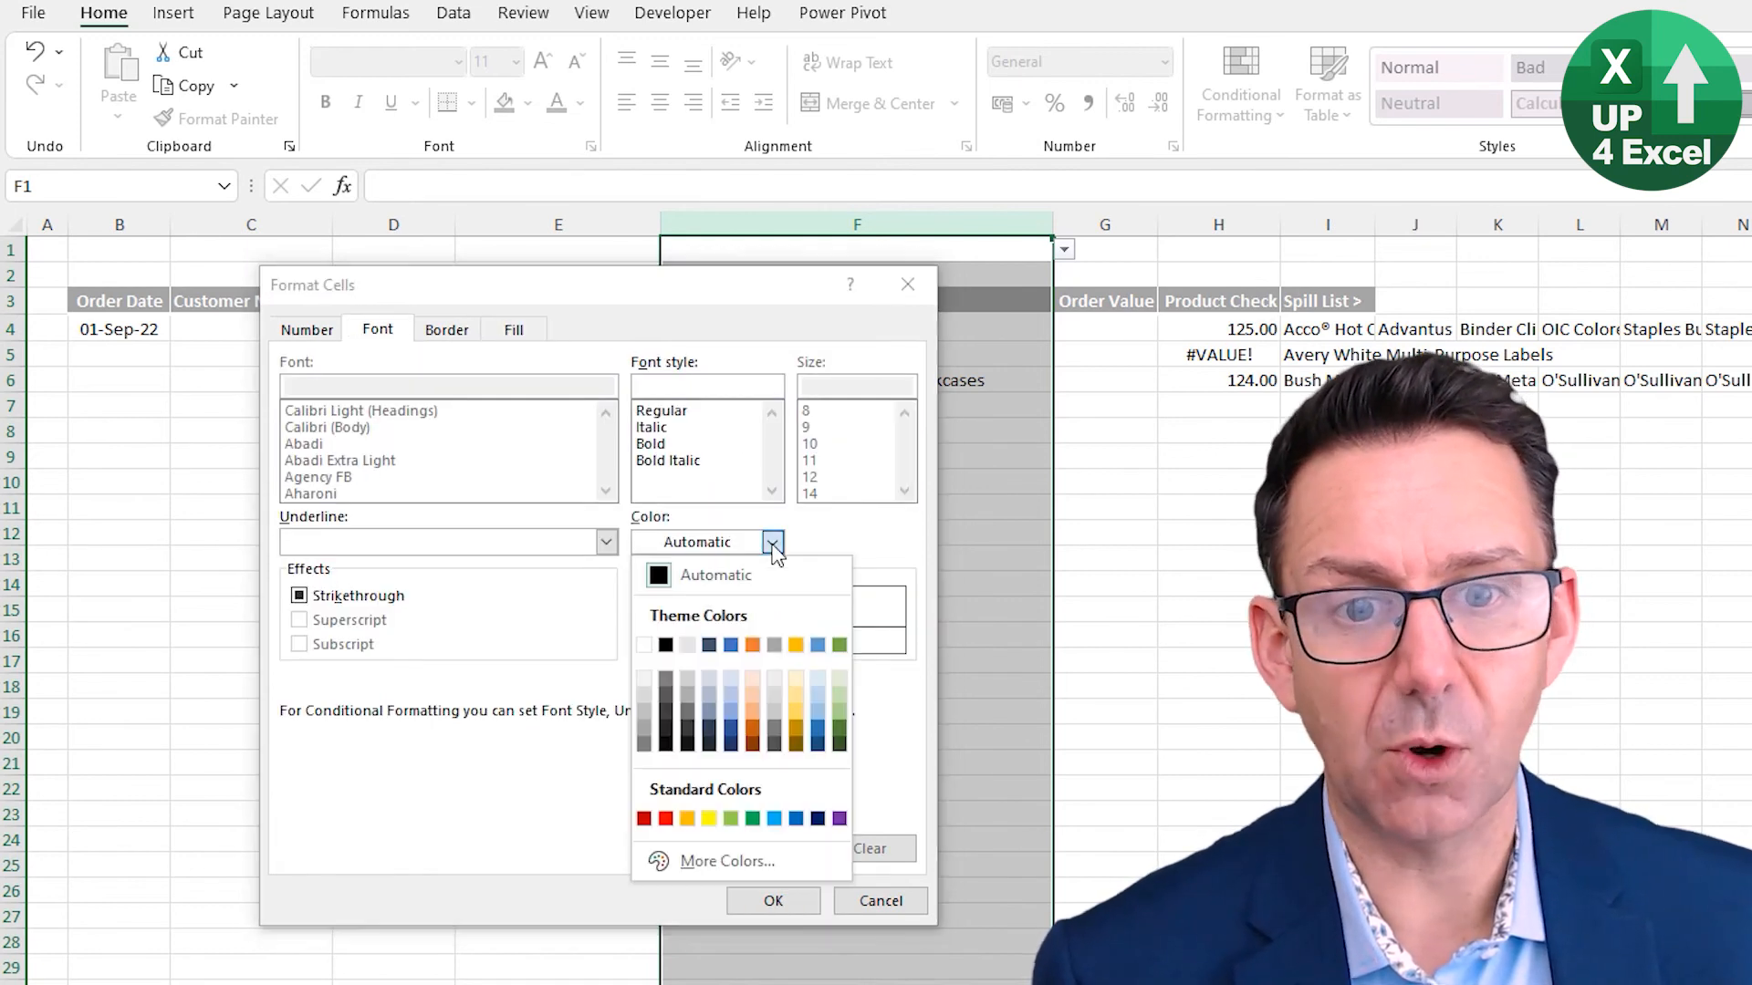
left_click(645, 645)
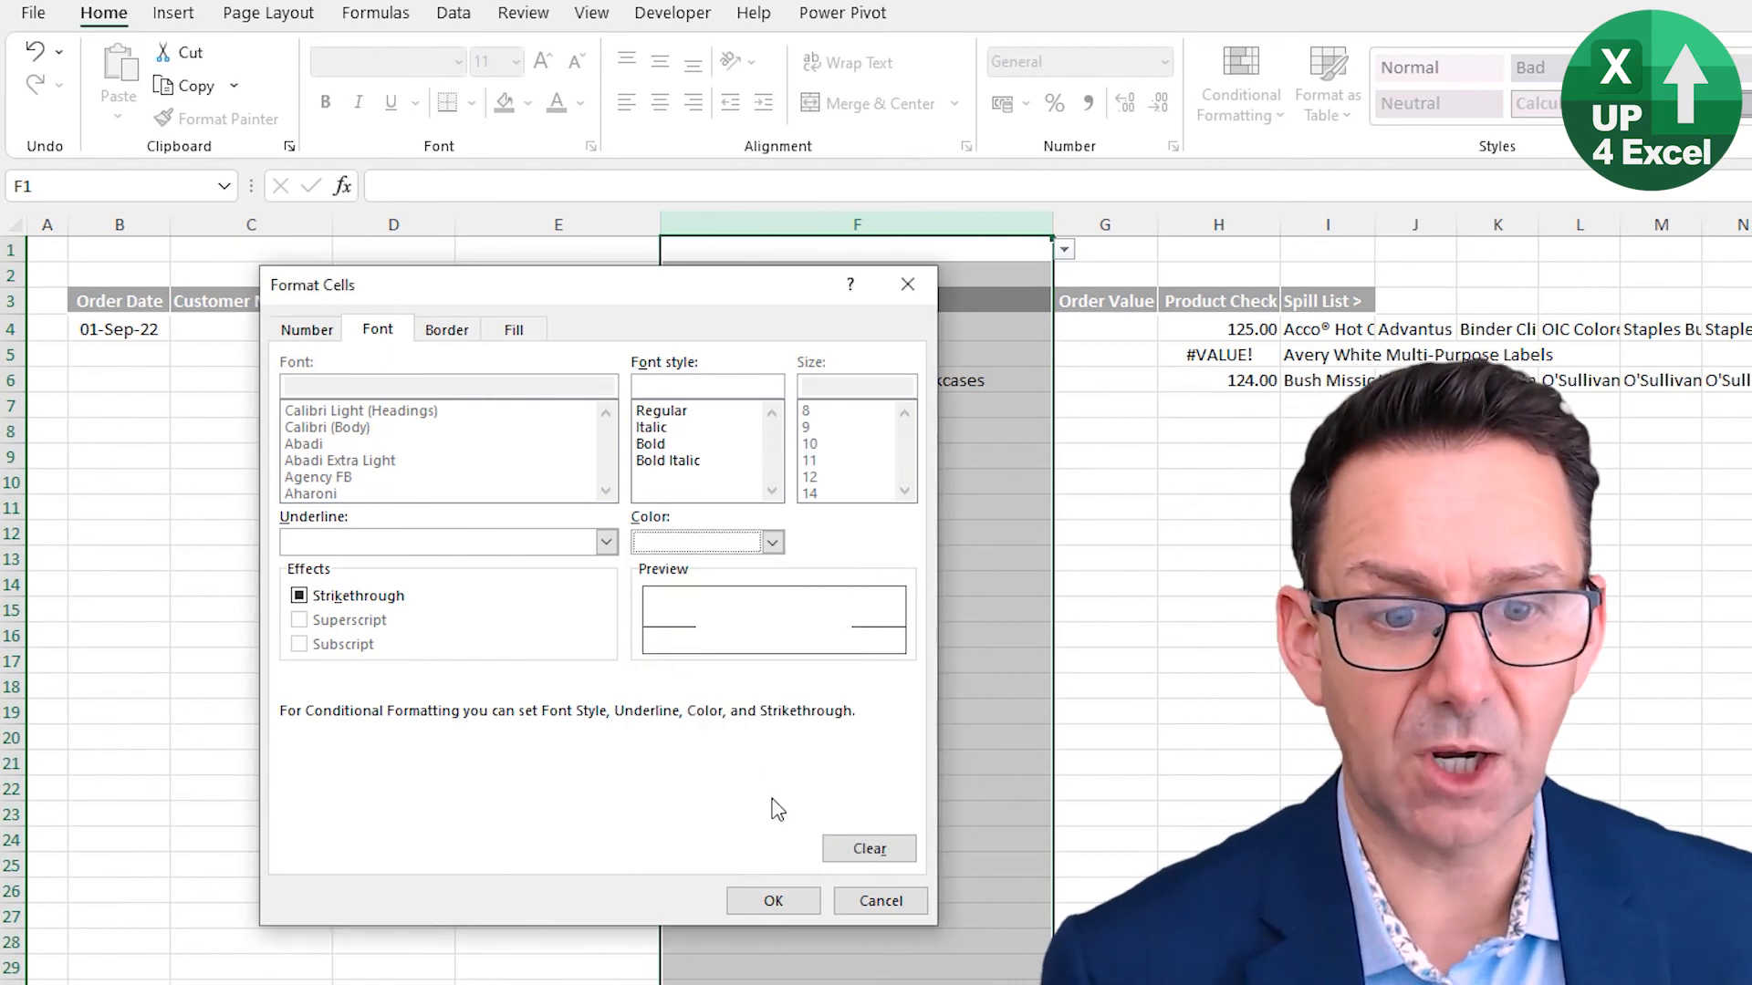
left_click(773, 902)
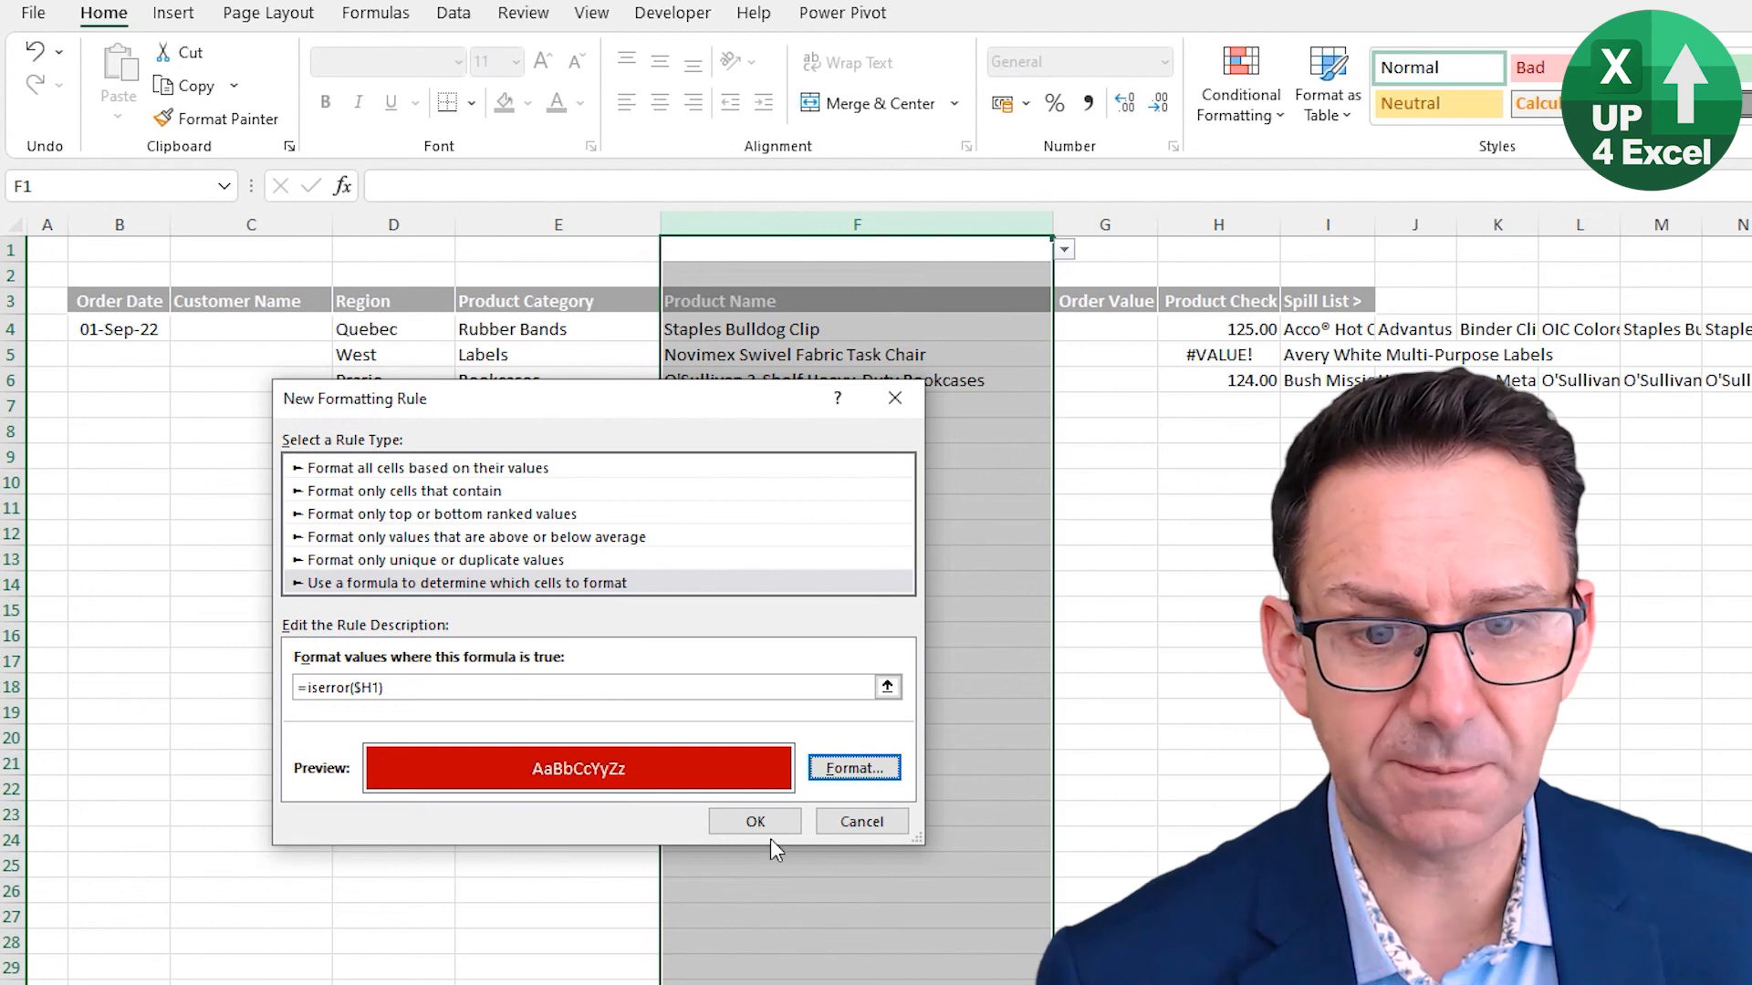
left_click(746, 820)
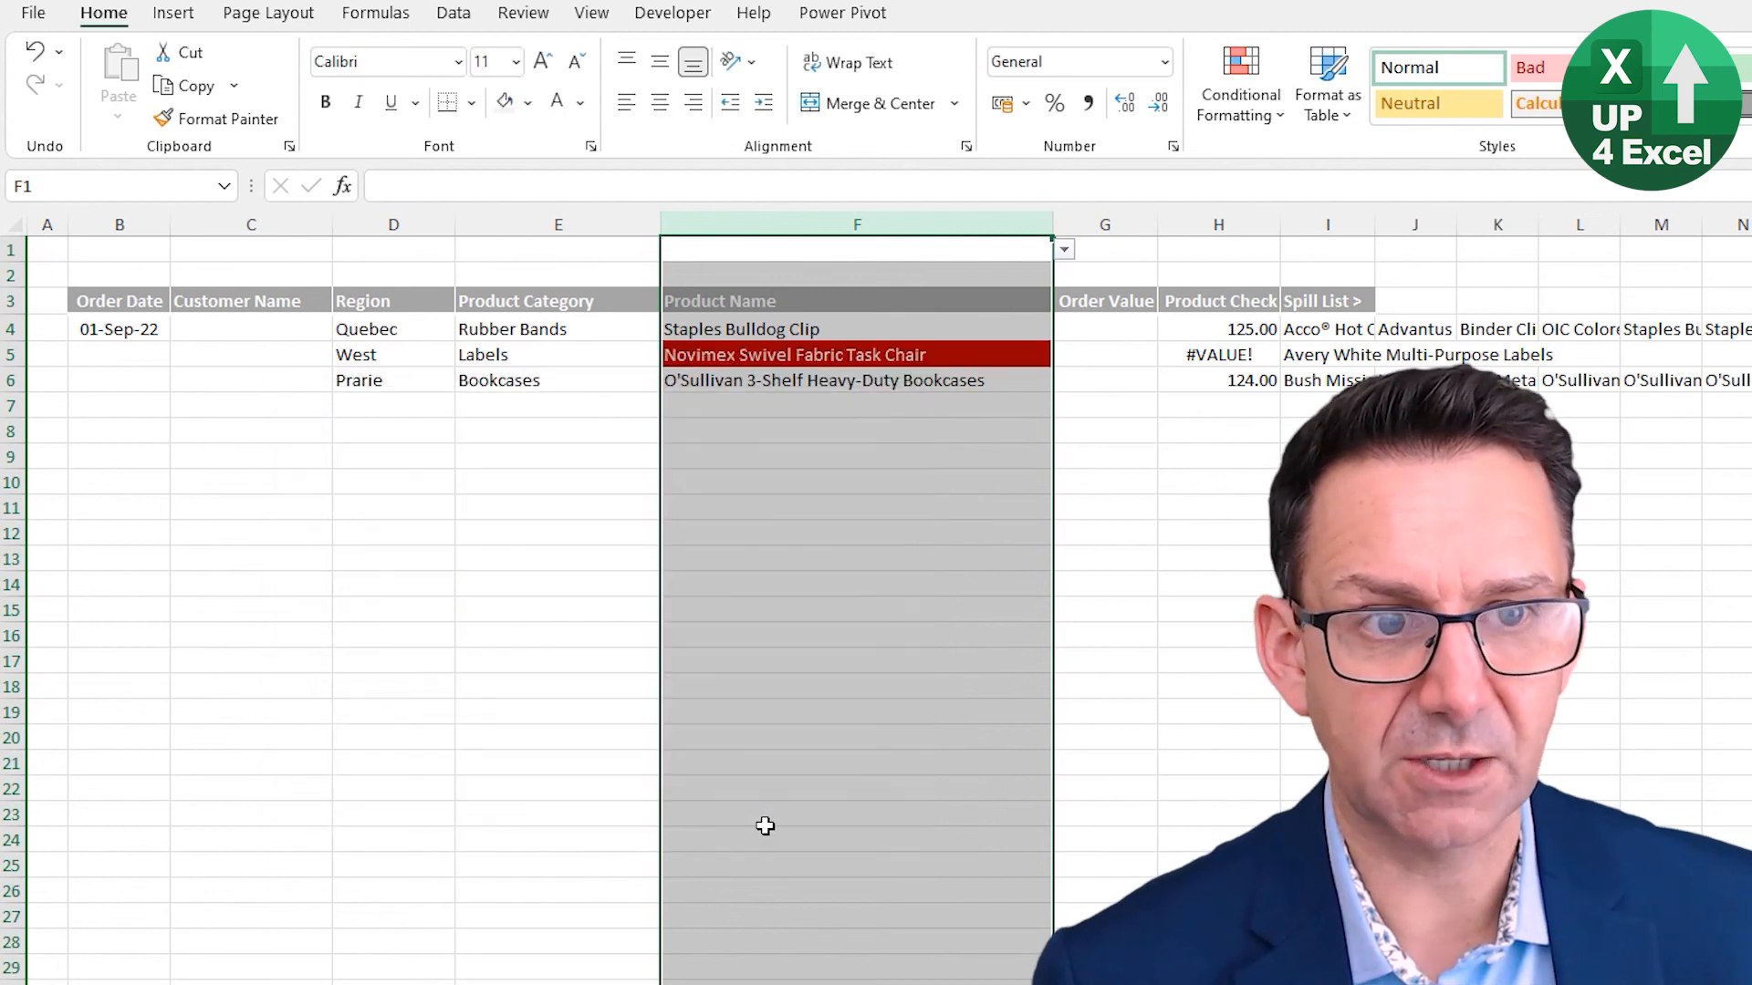
- Inspect the flagged product in F5 and its check in H5, and replace the product with Avery White Multi-Purpose Labels
left_click(771, 364)
left_click(1198, 360)
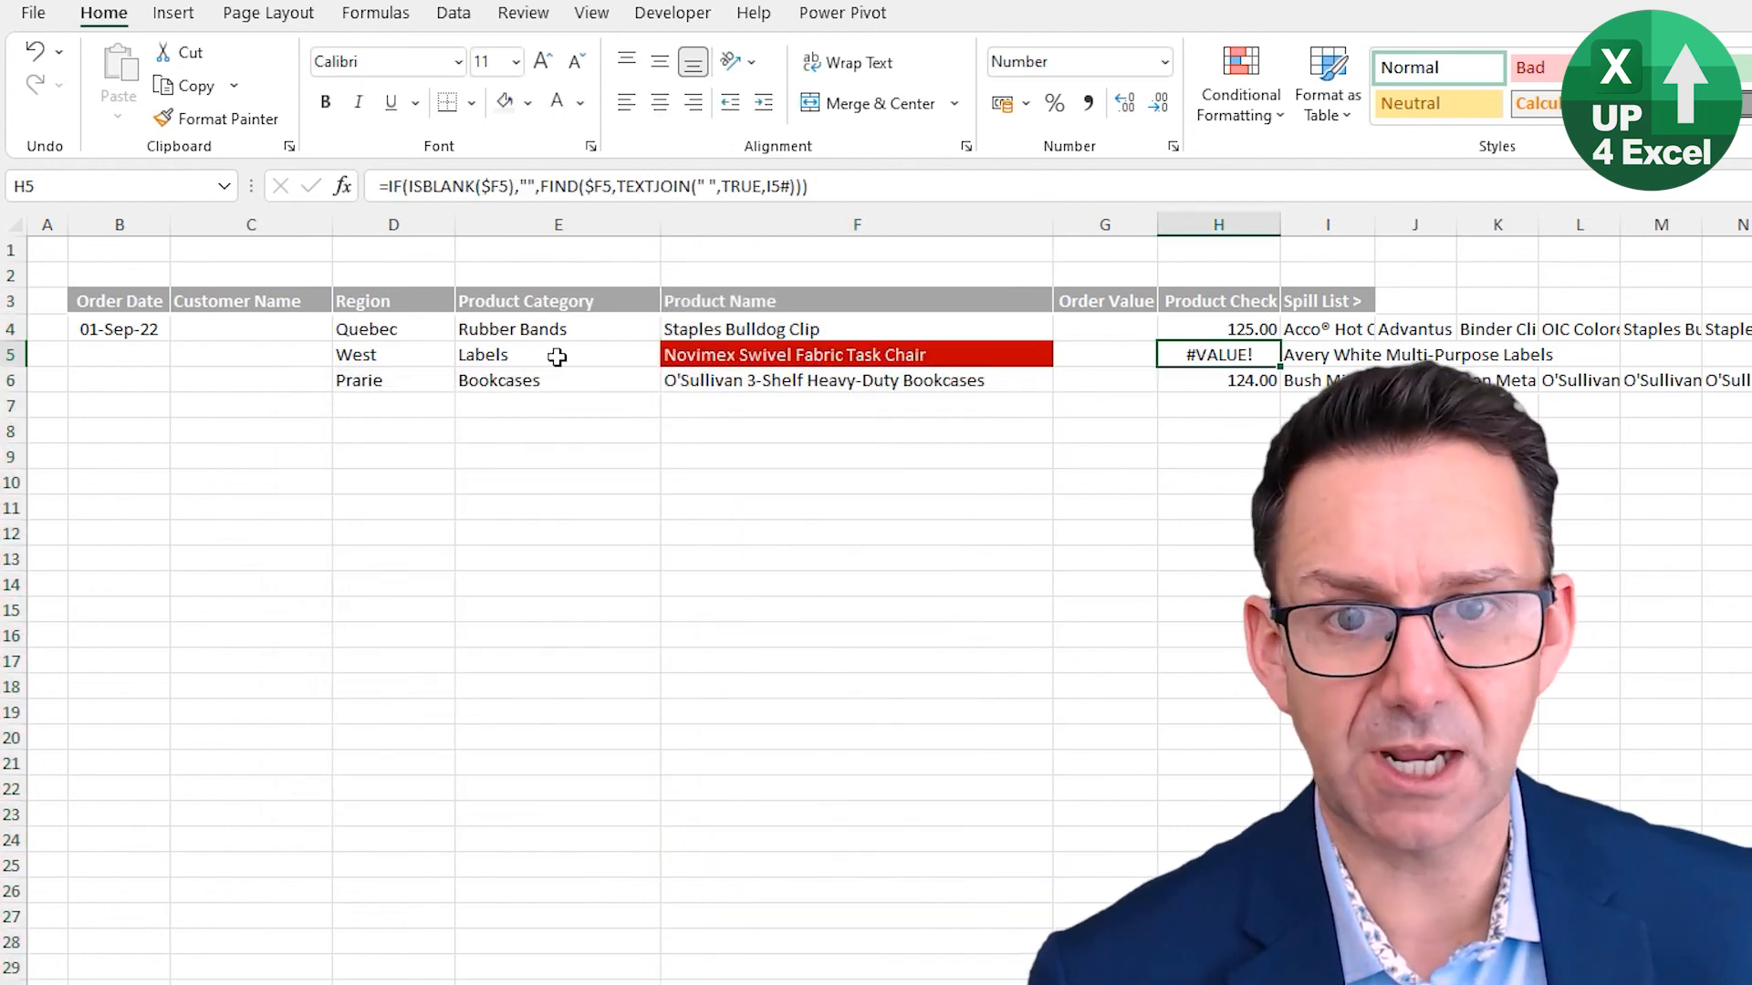
left_click(867, 357)
left_click(1064, 354)
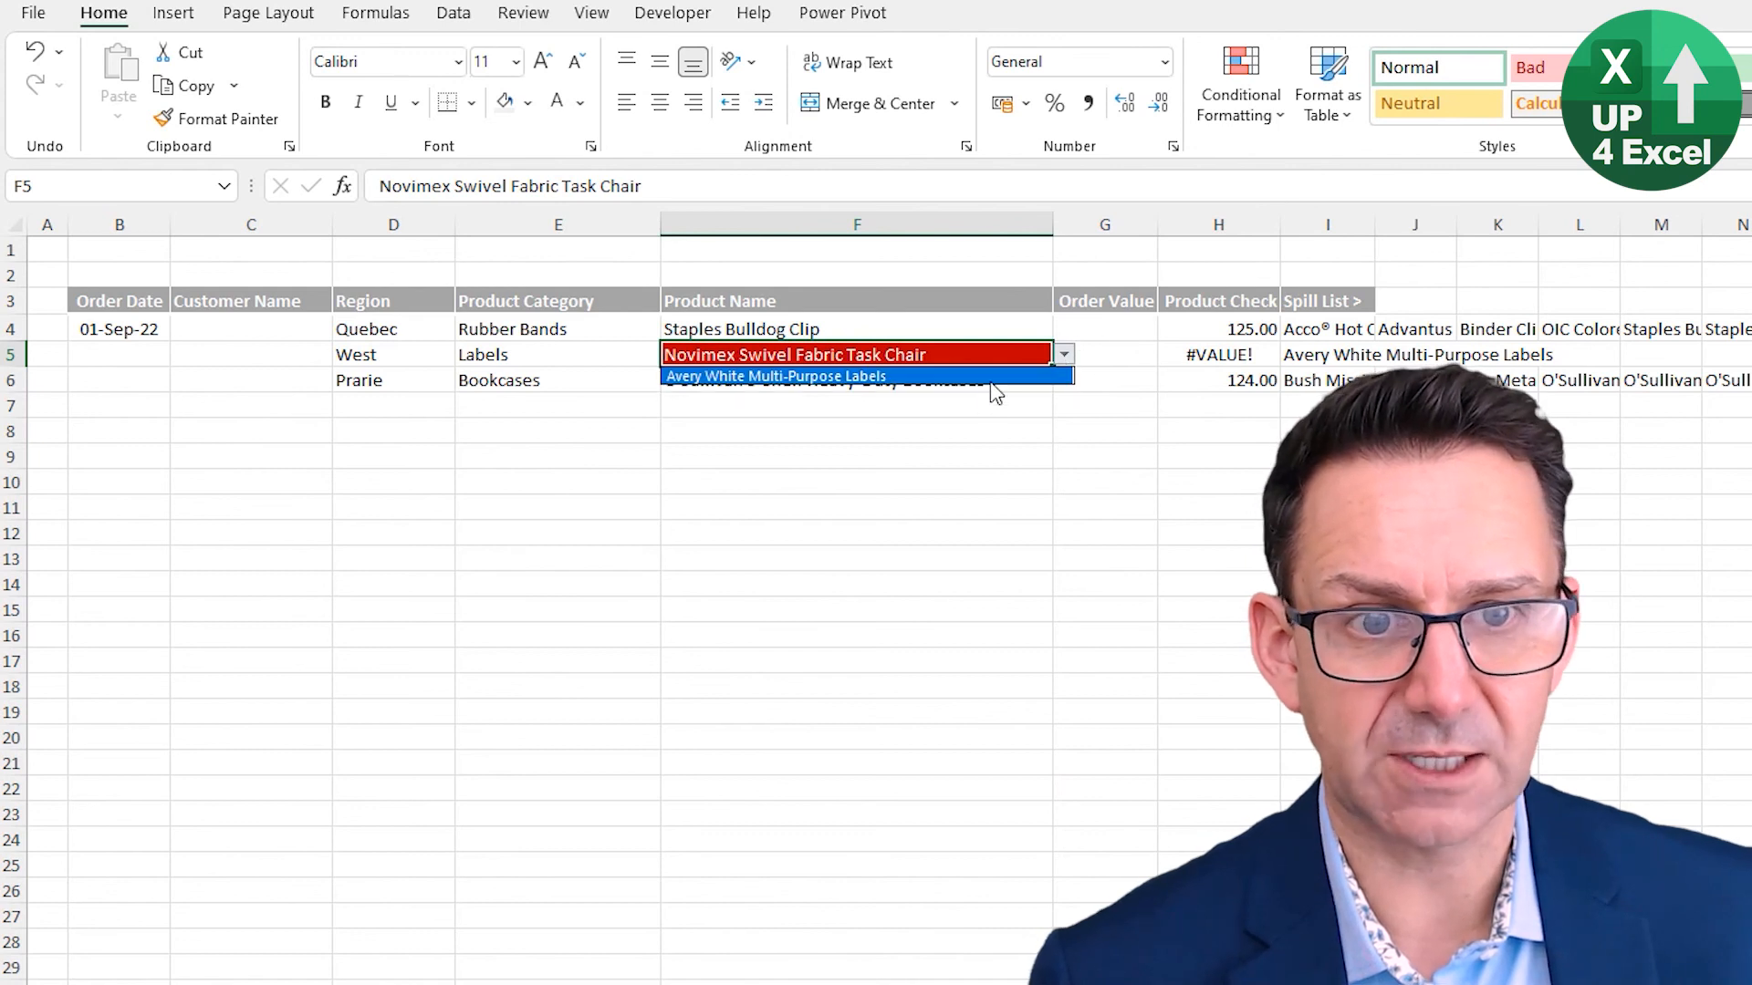
left_click(994, 377)
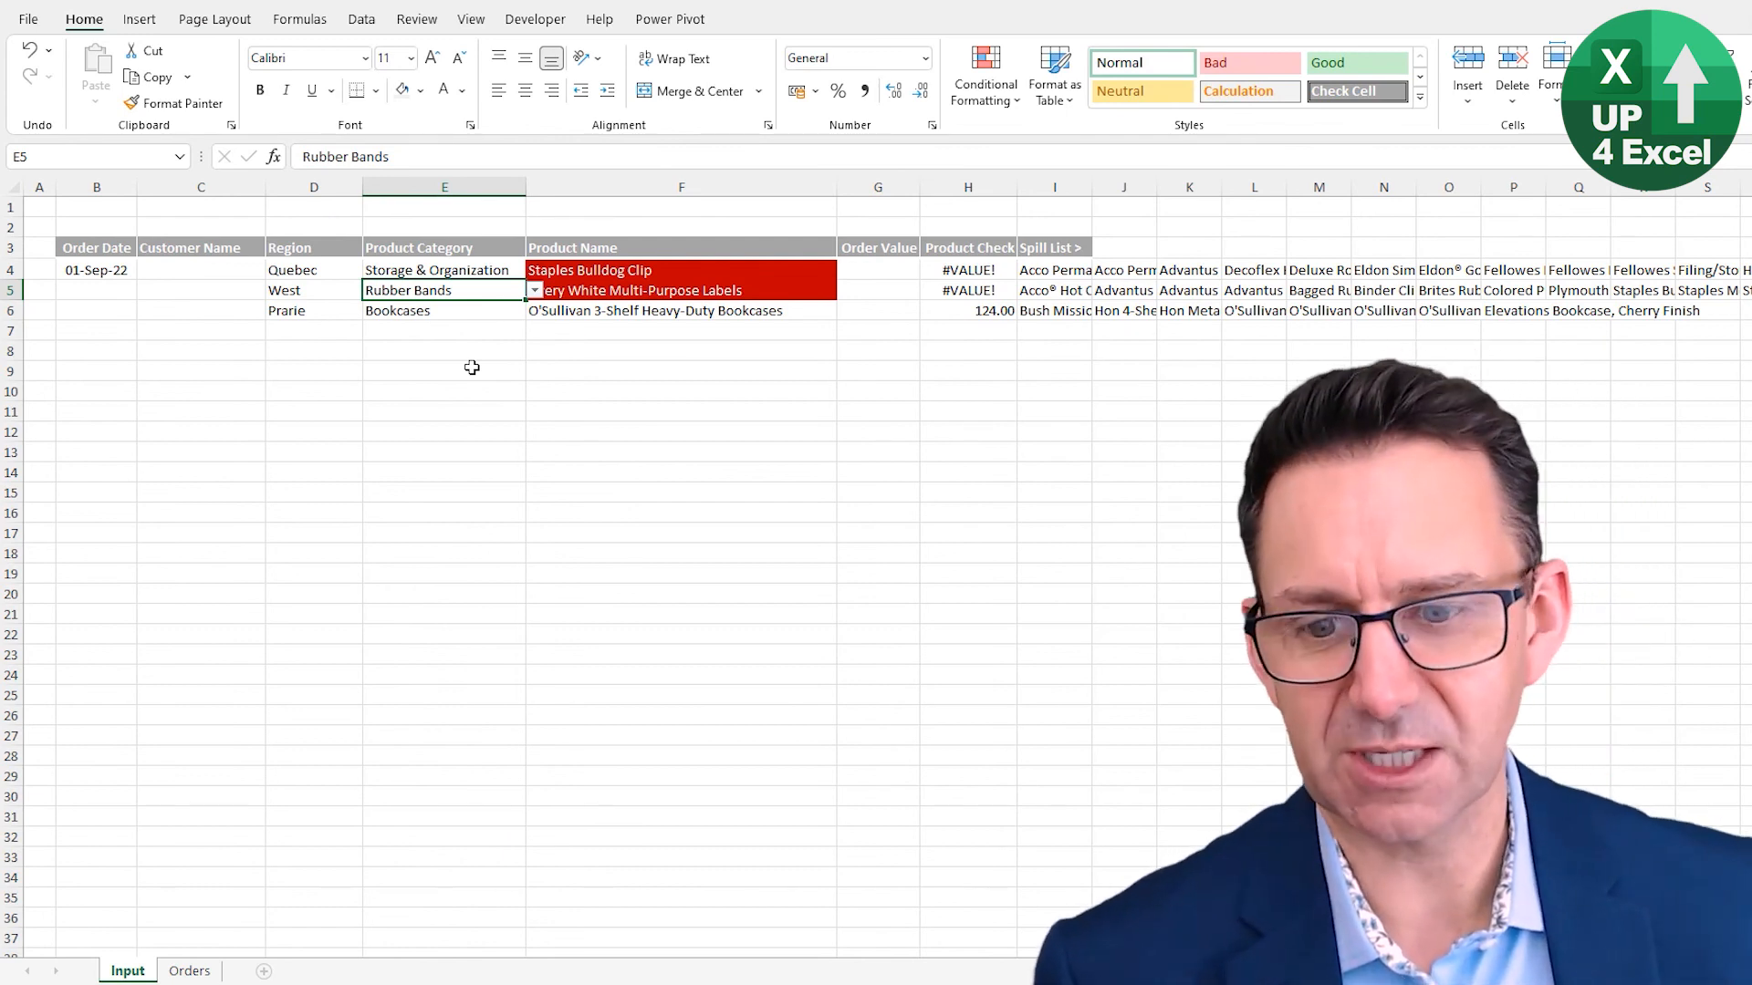
- Switch to the other open workbook's Input Sheet and select the Product Check and Spill List columns
key("ctrl+Tab")
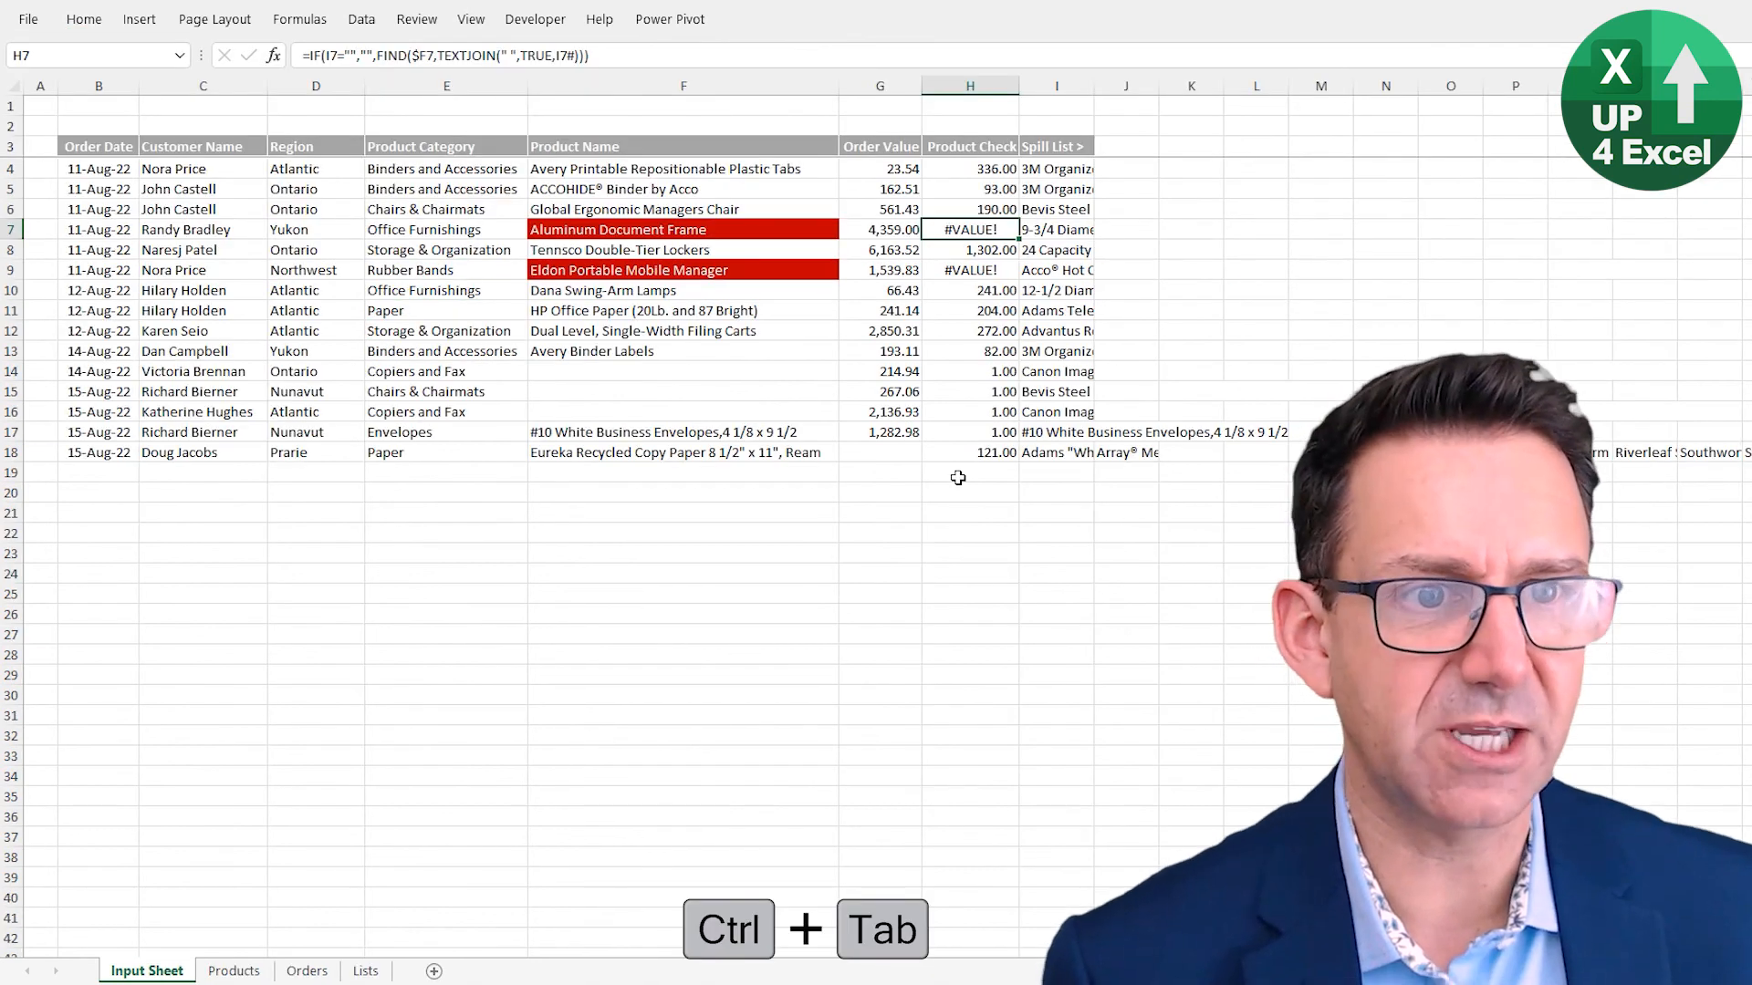
left_click(1003, 86)
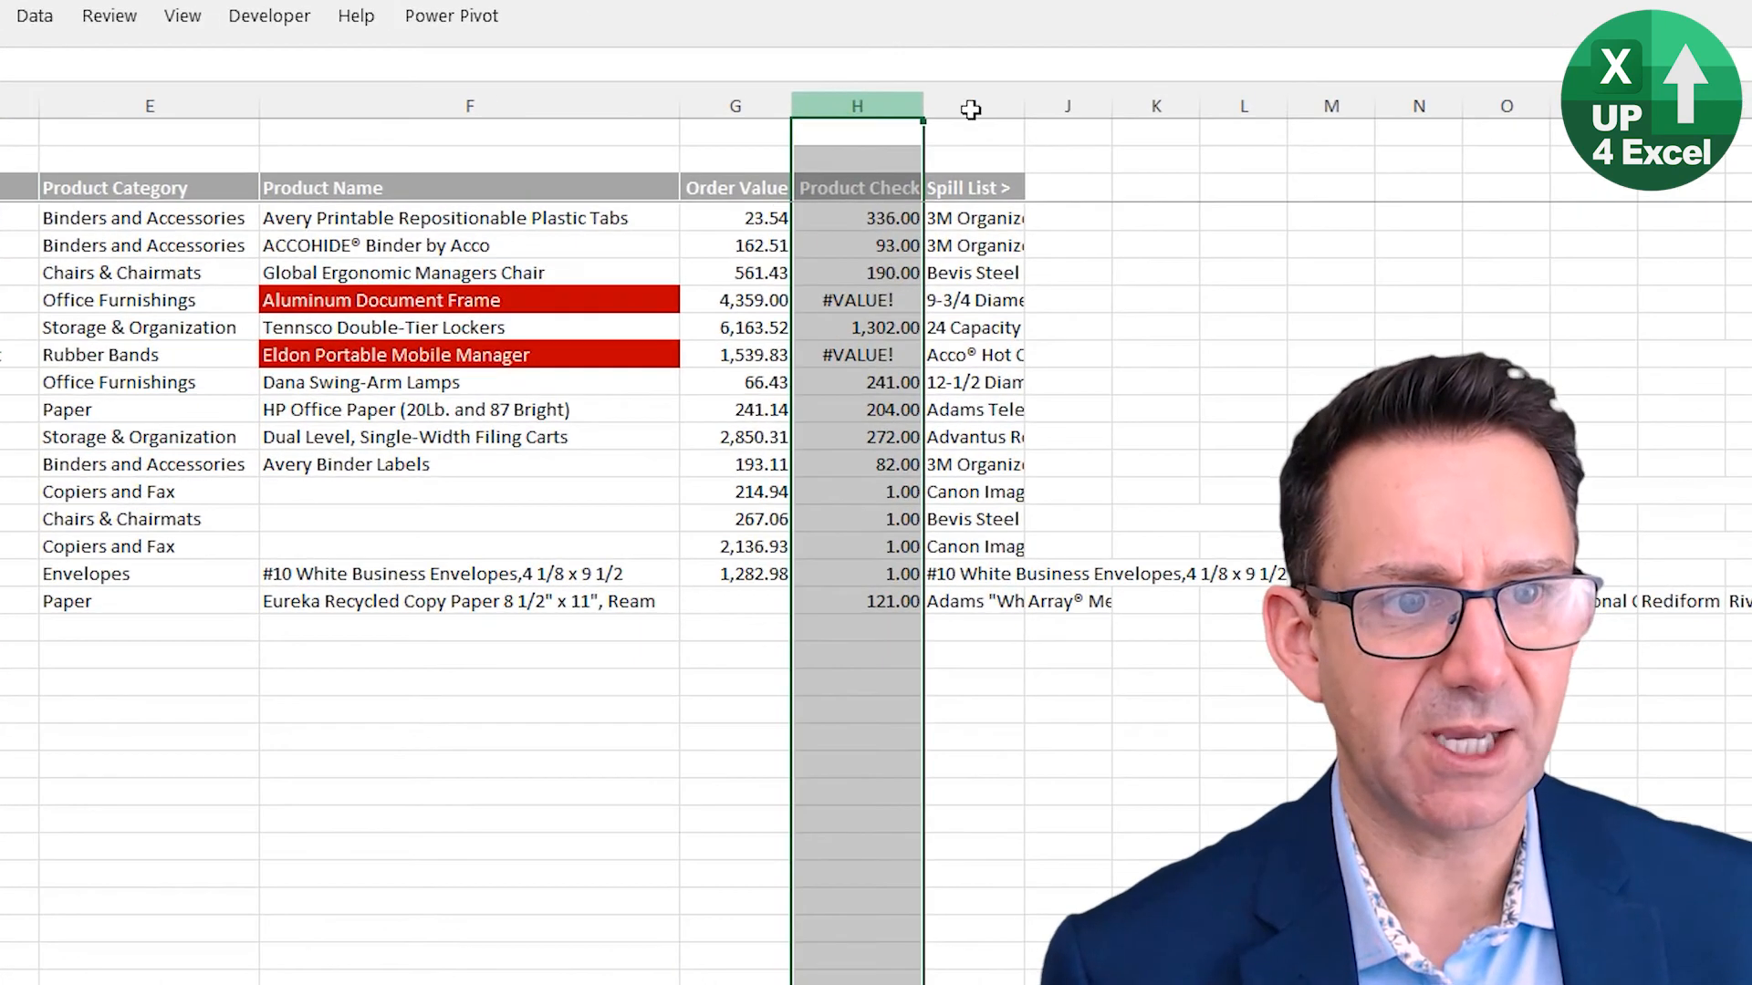
left_click_drag(970, 109, 972, 108)
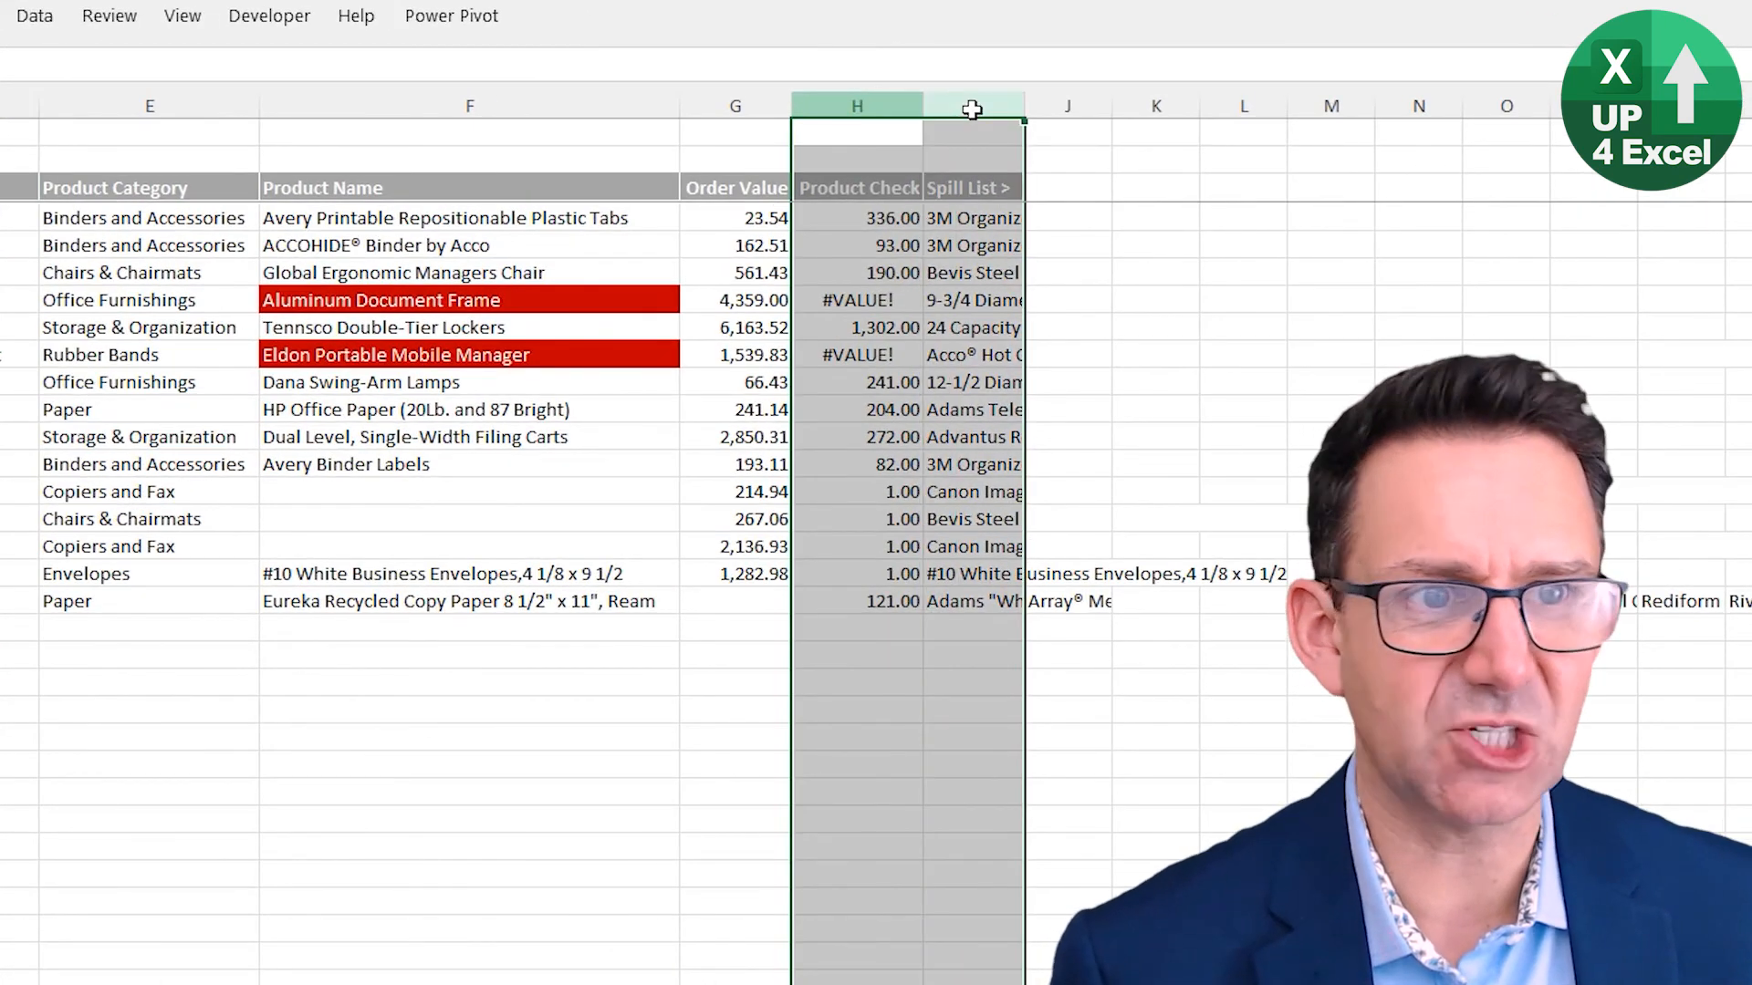
- Set the font color to white for all cells from column J to the sheet's last used column, and return to the sheet's start
left_click(1063, 105)
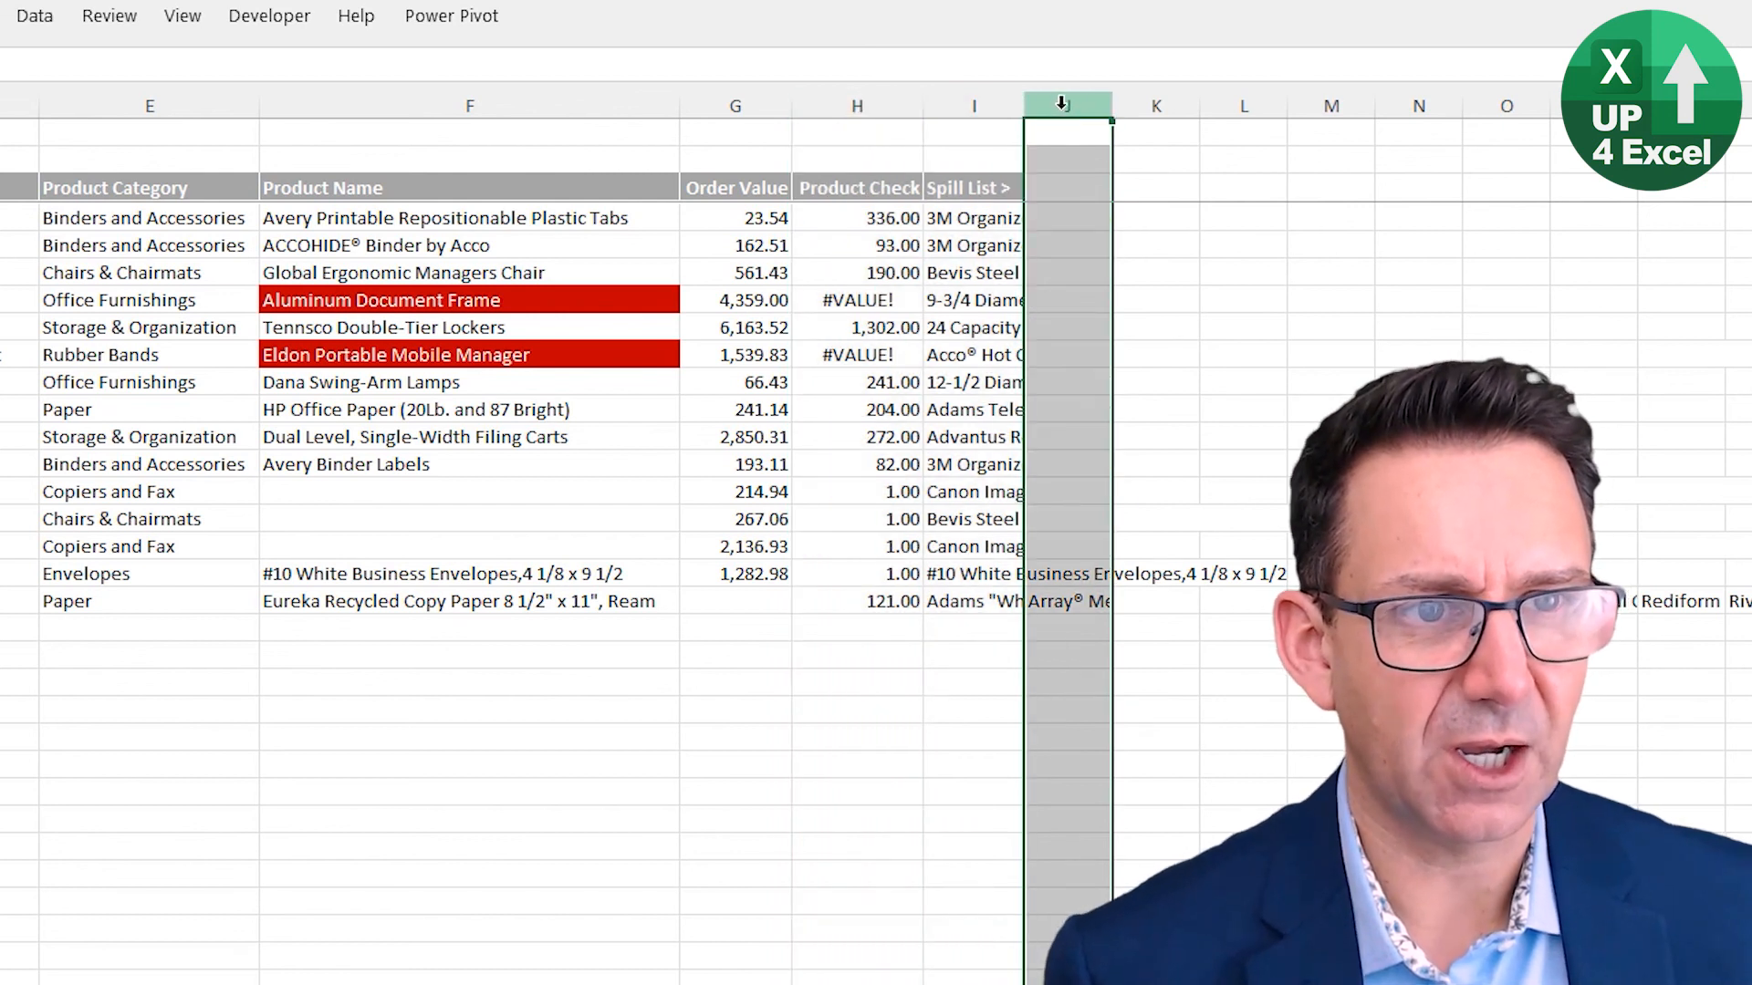
key("ctrl+shift+End")
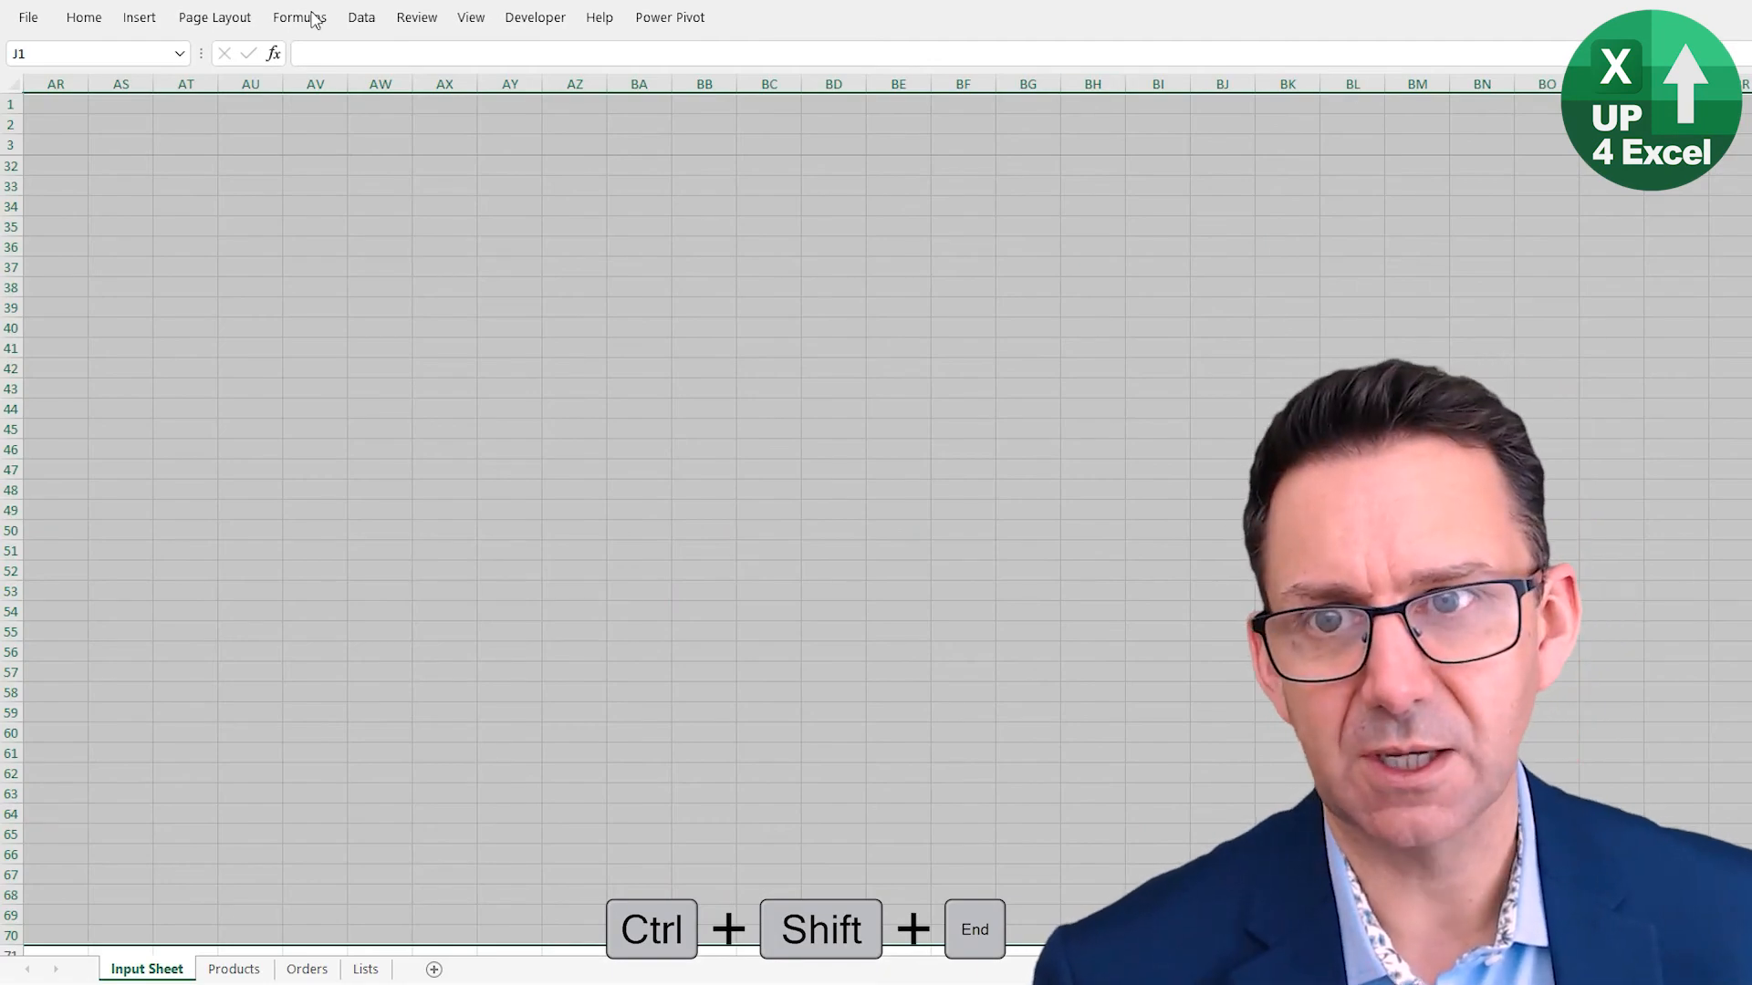
left_click(84, 17)
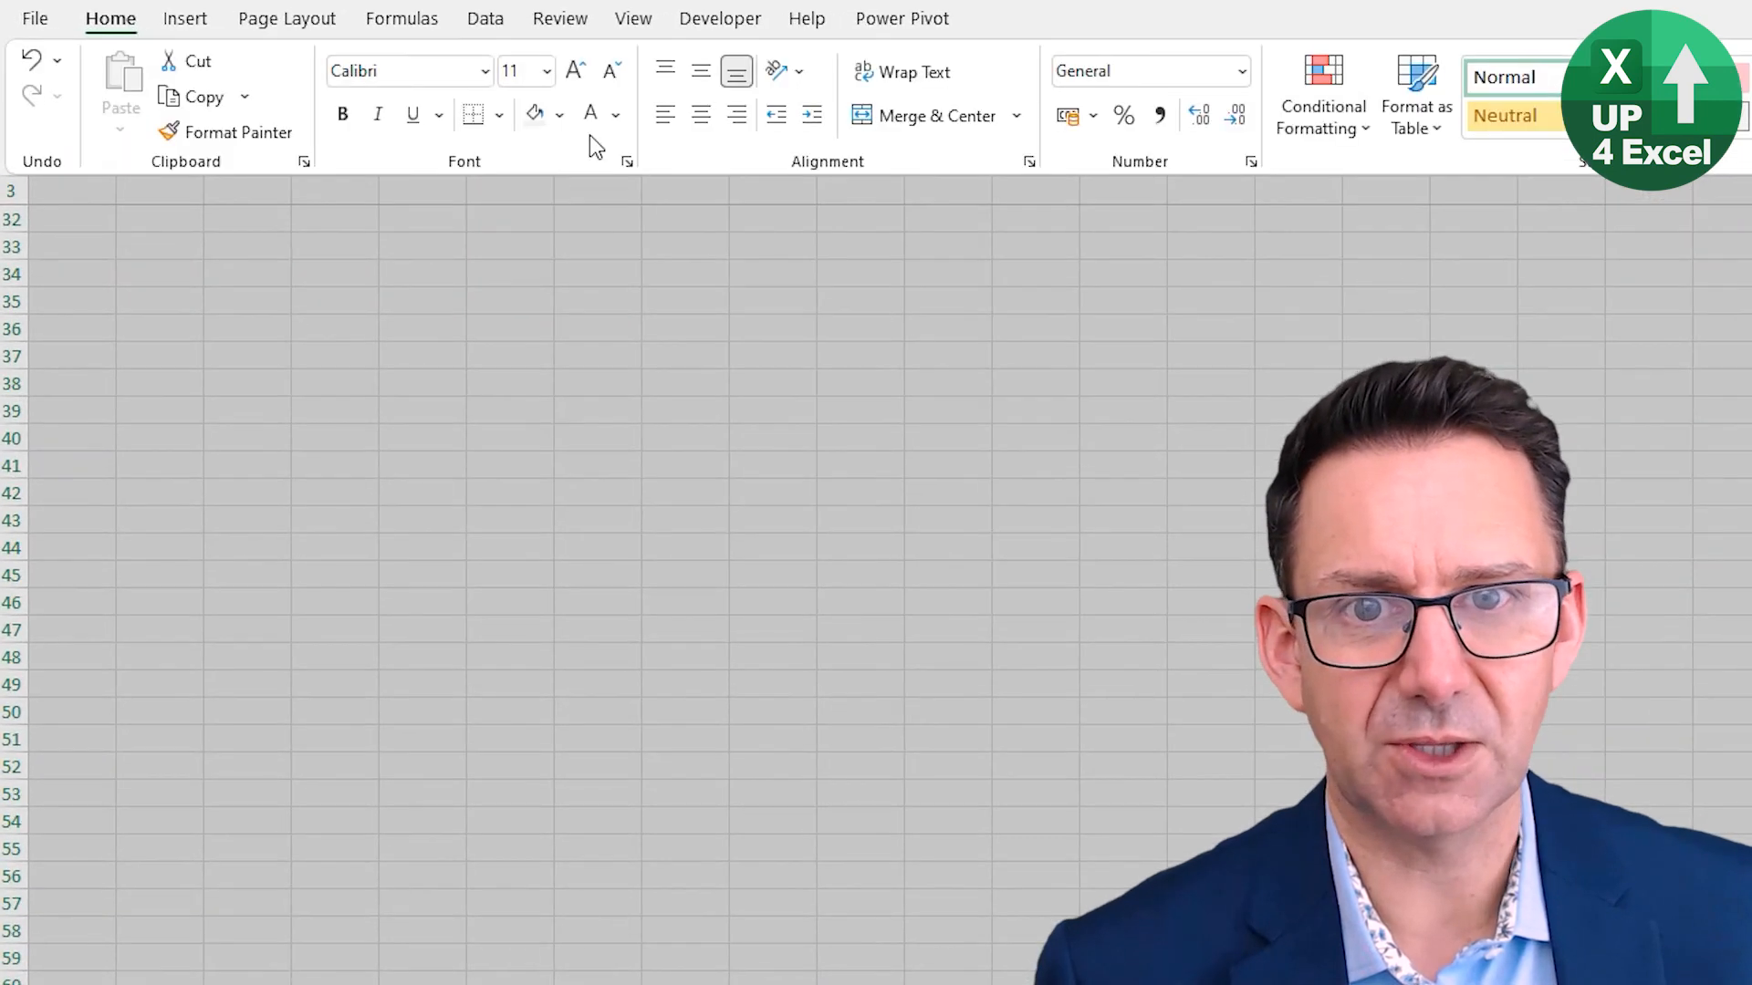
left_click(616, 116)
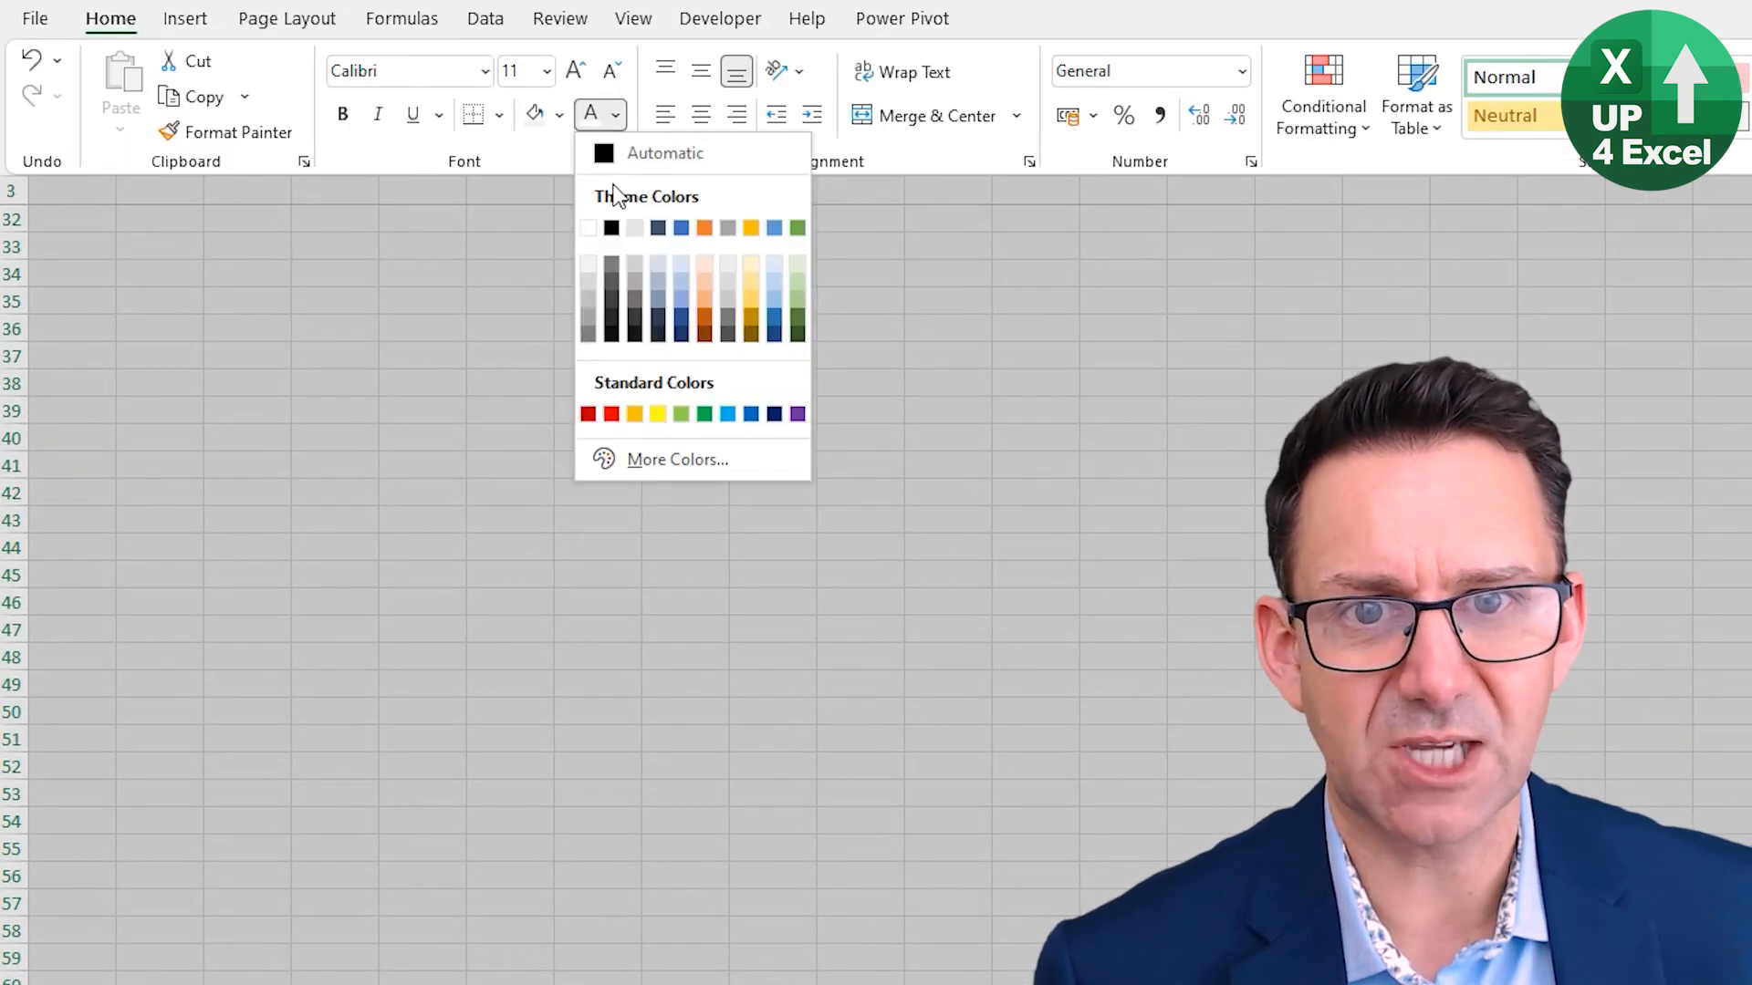
left_click(593, 227)
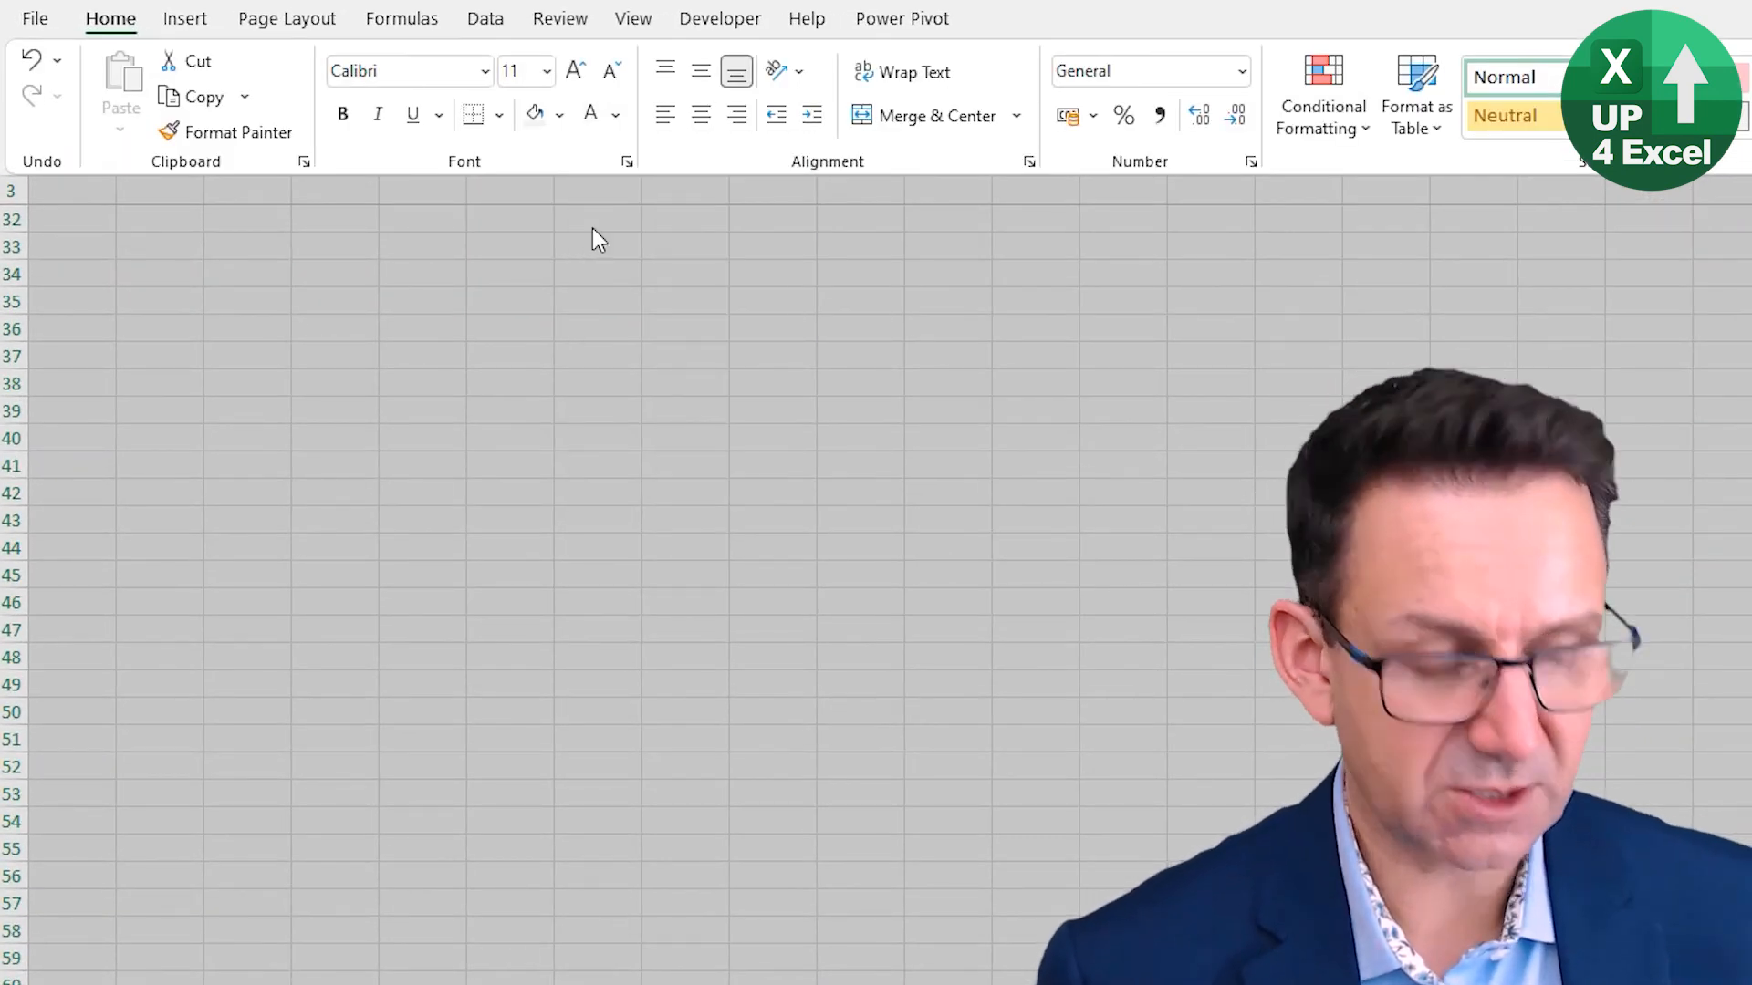
key("ctrl+Home")
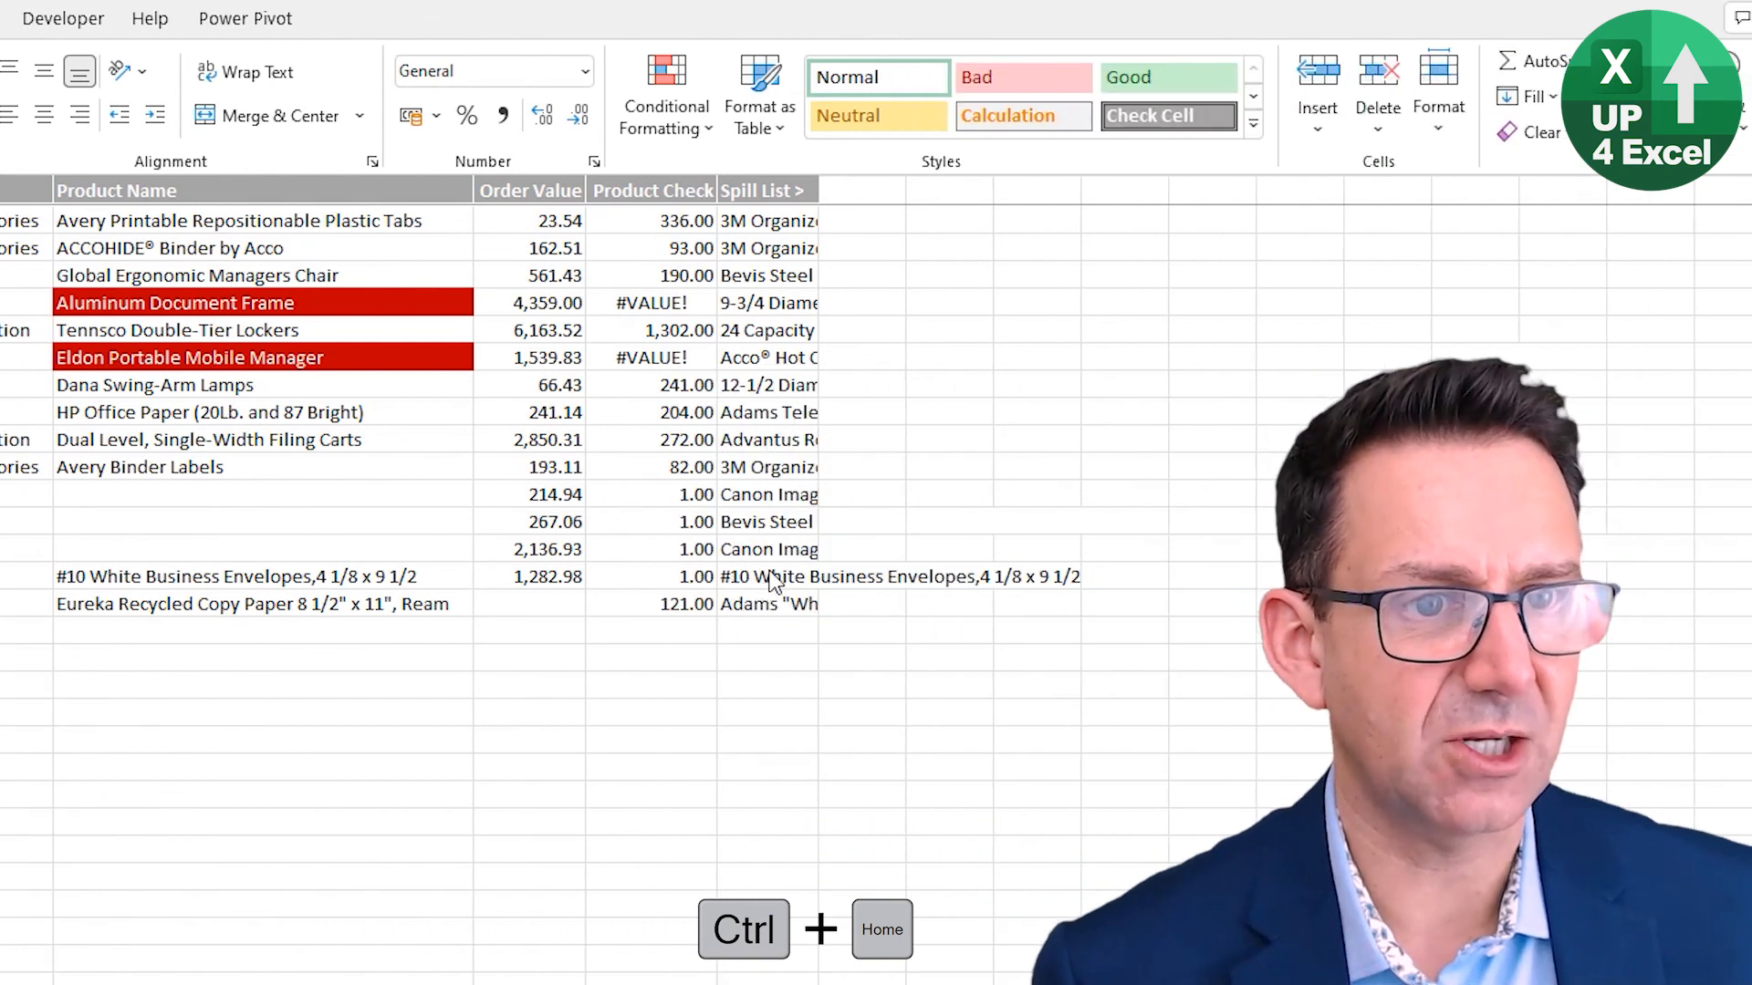
- Hide the Product Check and Spill List columns, H and I
left_click(666, 281)
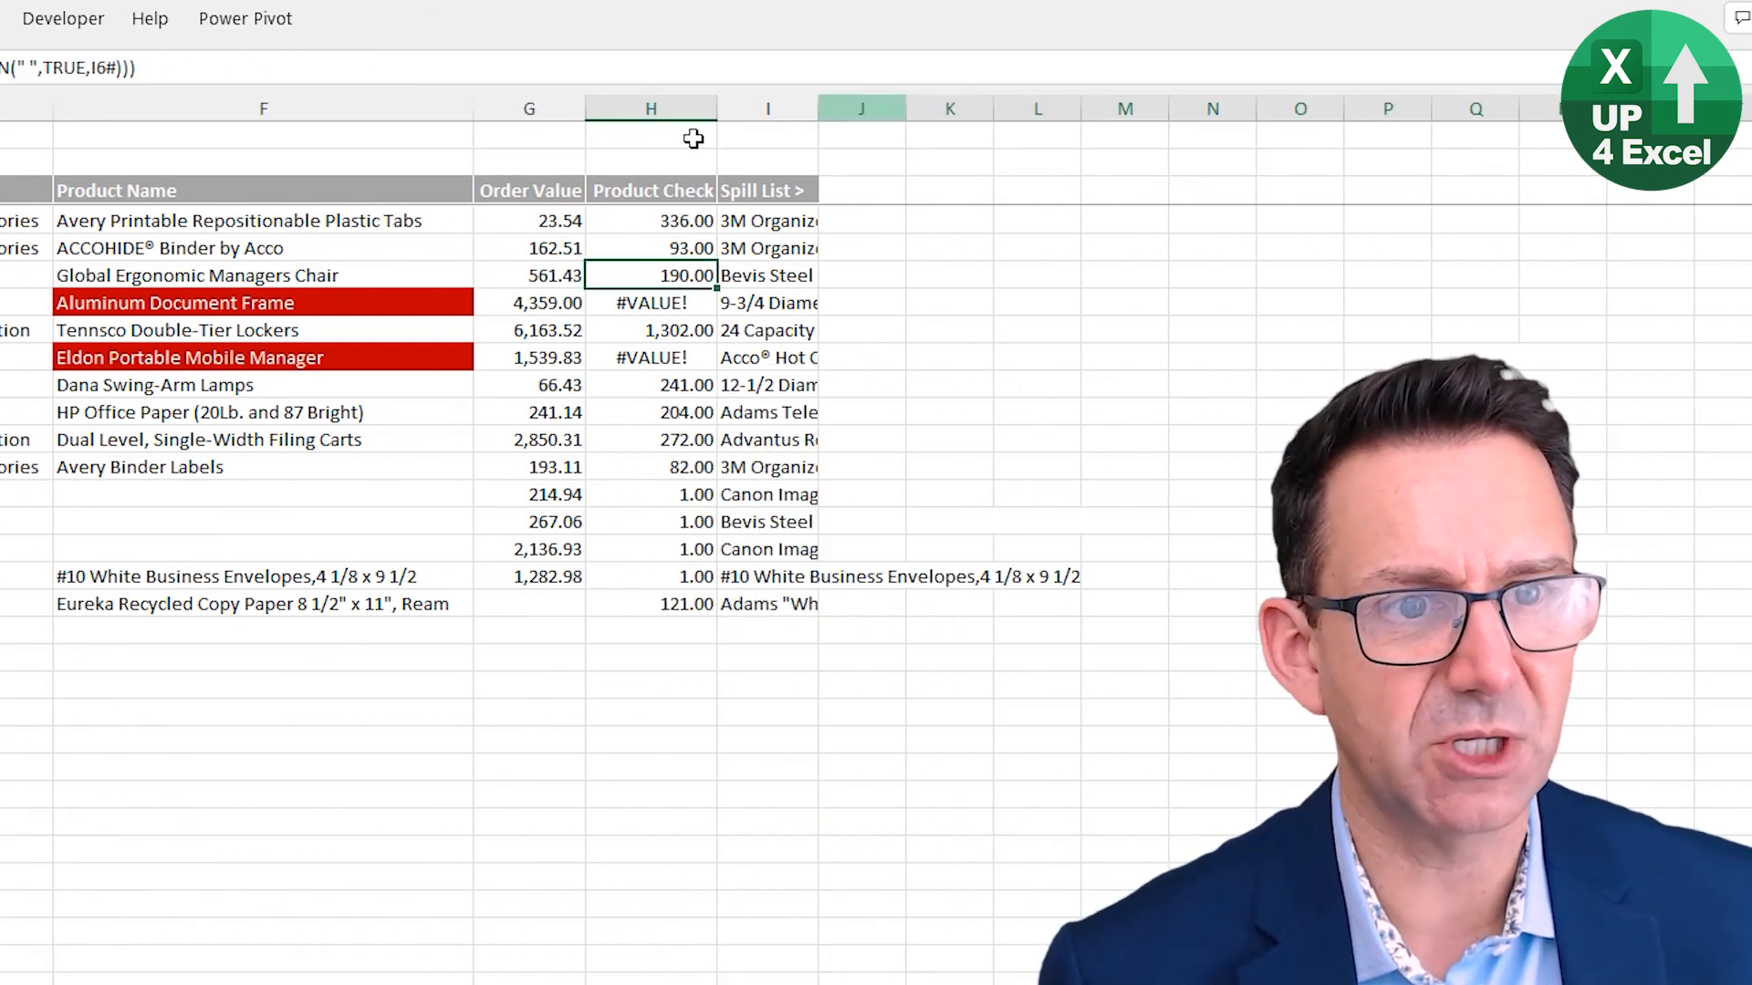
left_click_drag(670, 106, 747, 95)
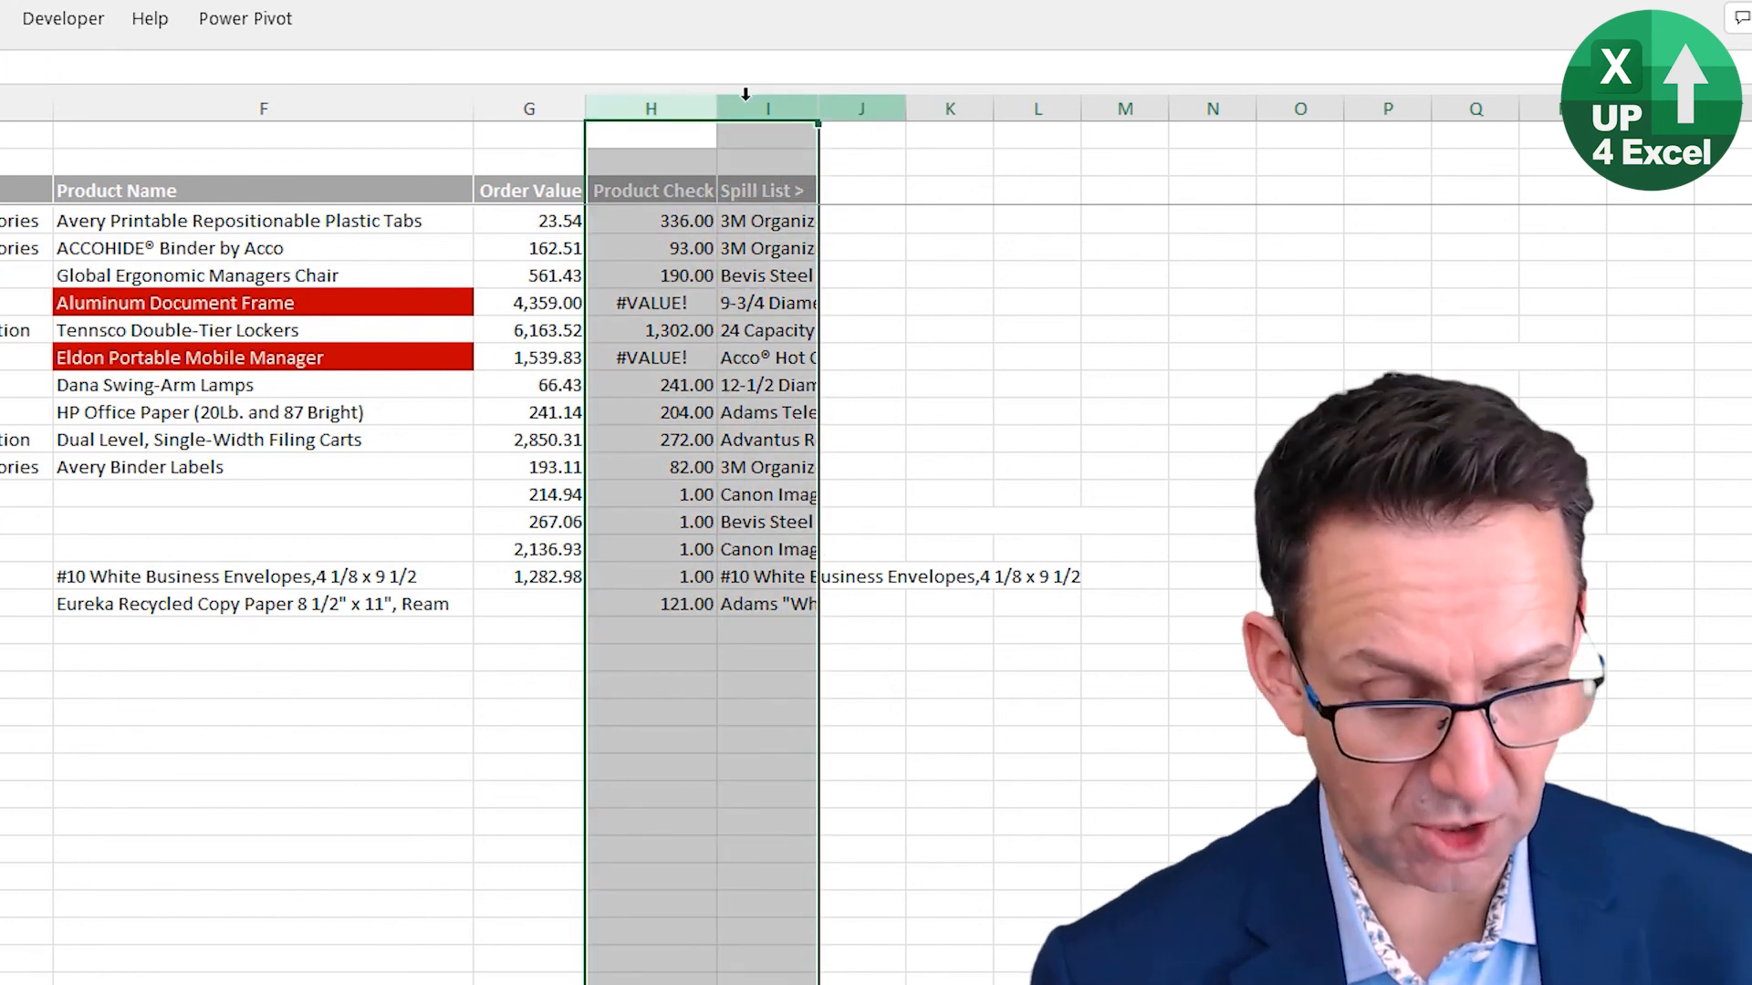
key("ctrl+0")
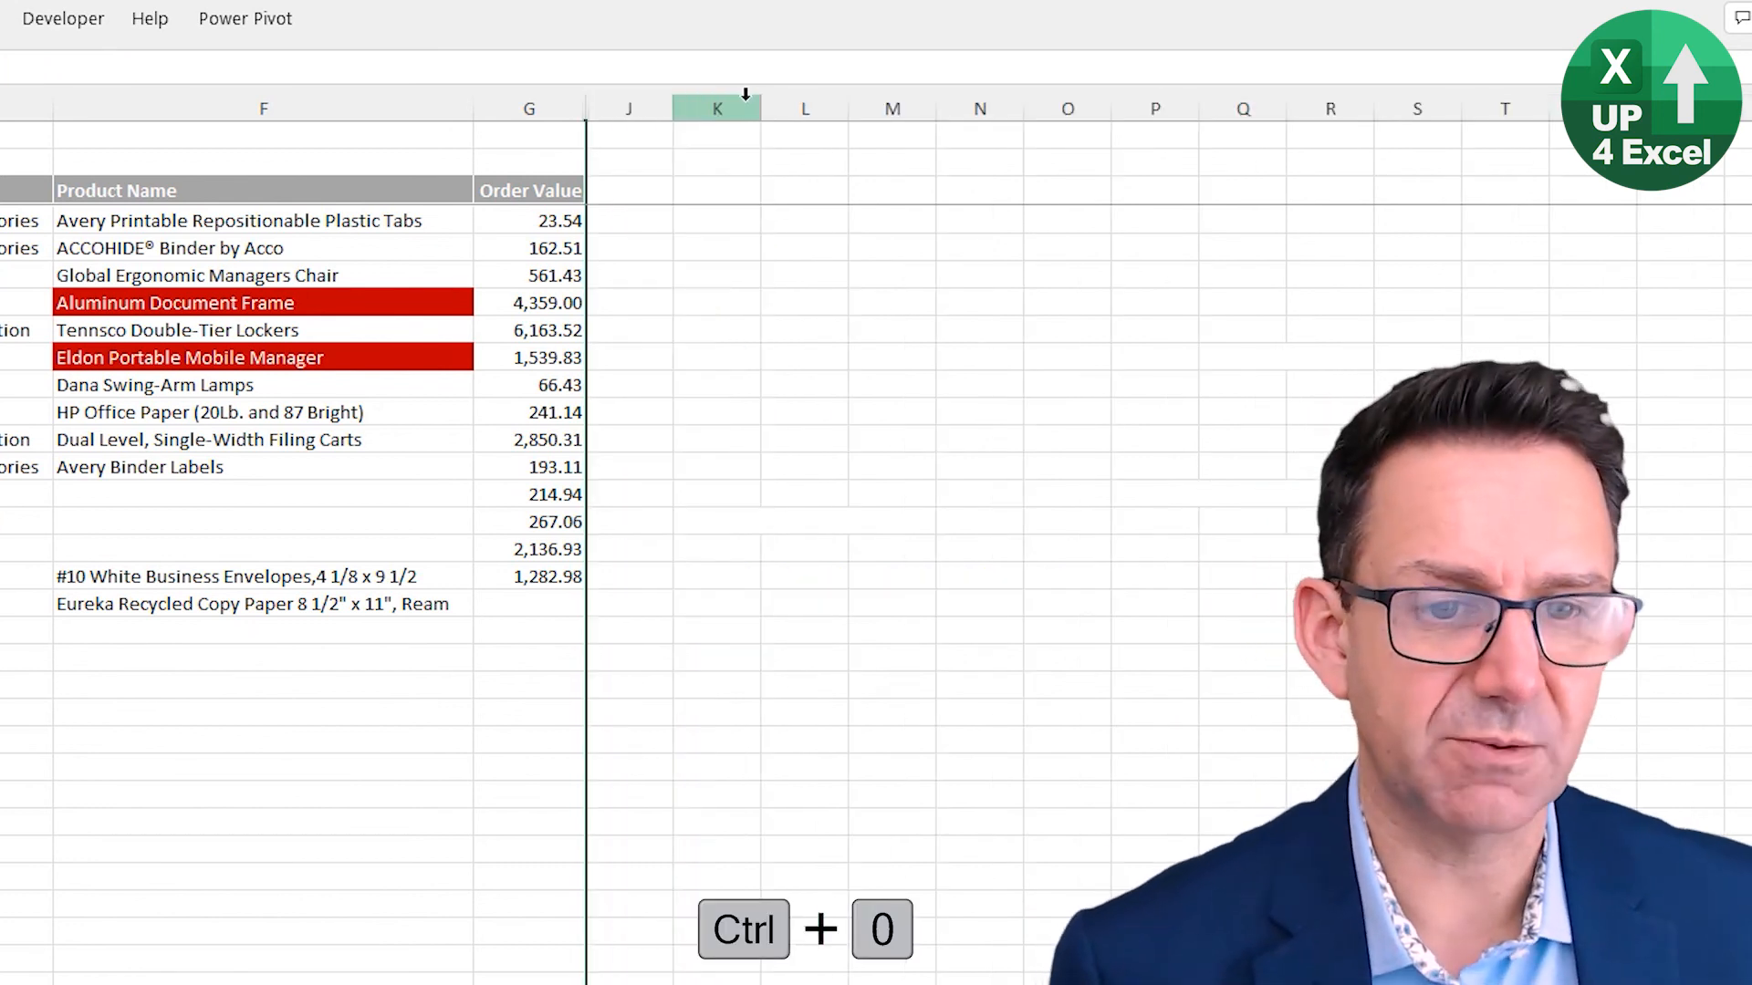
left_click(552, 331)
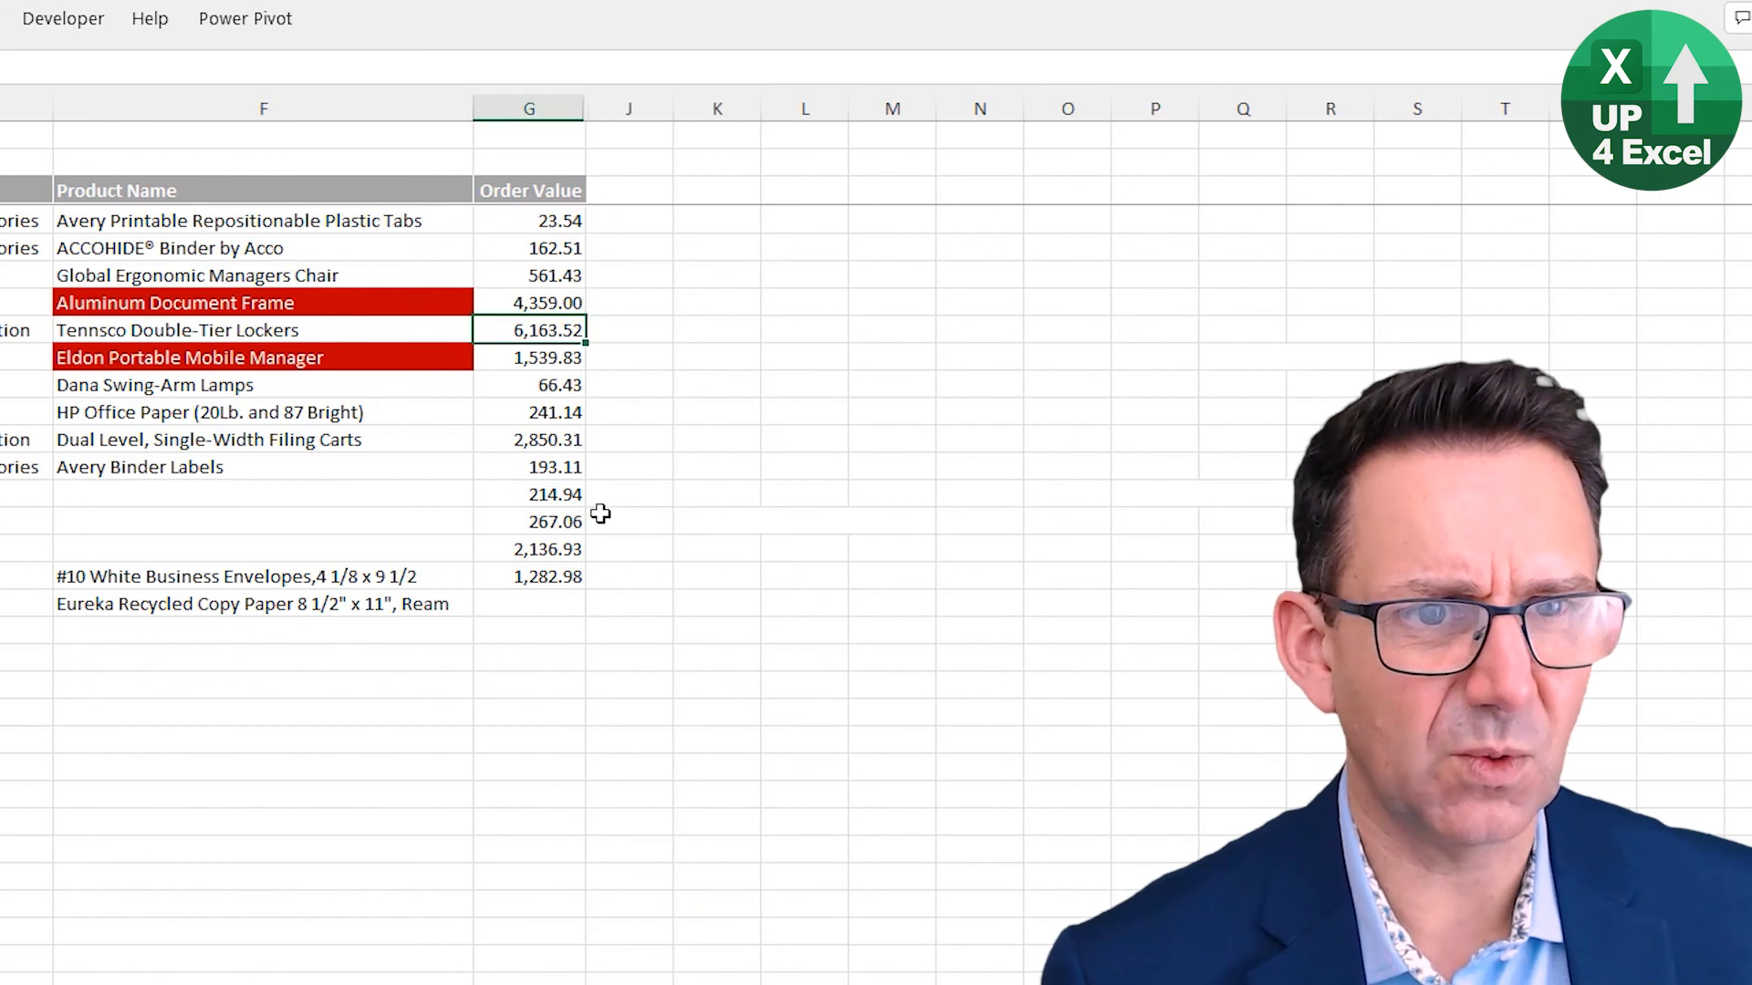
left_click(507, 627)
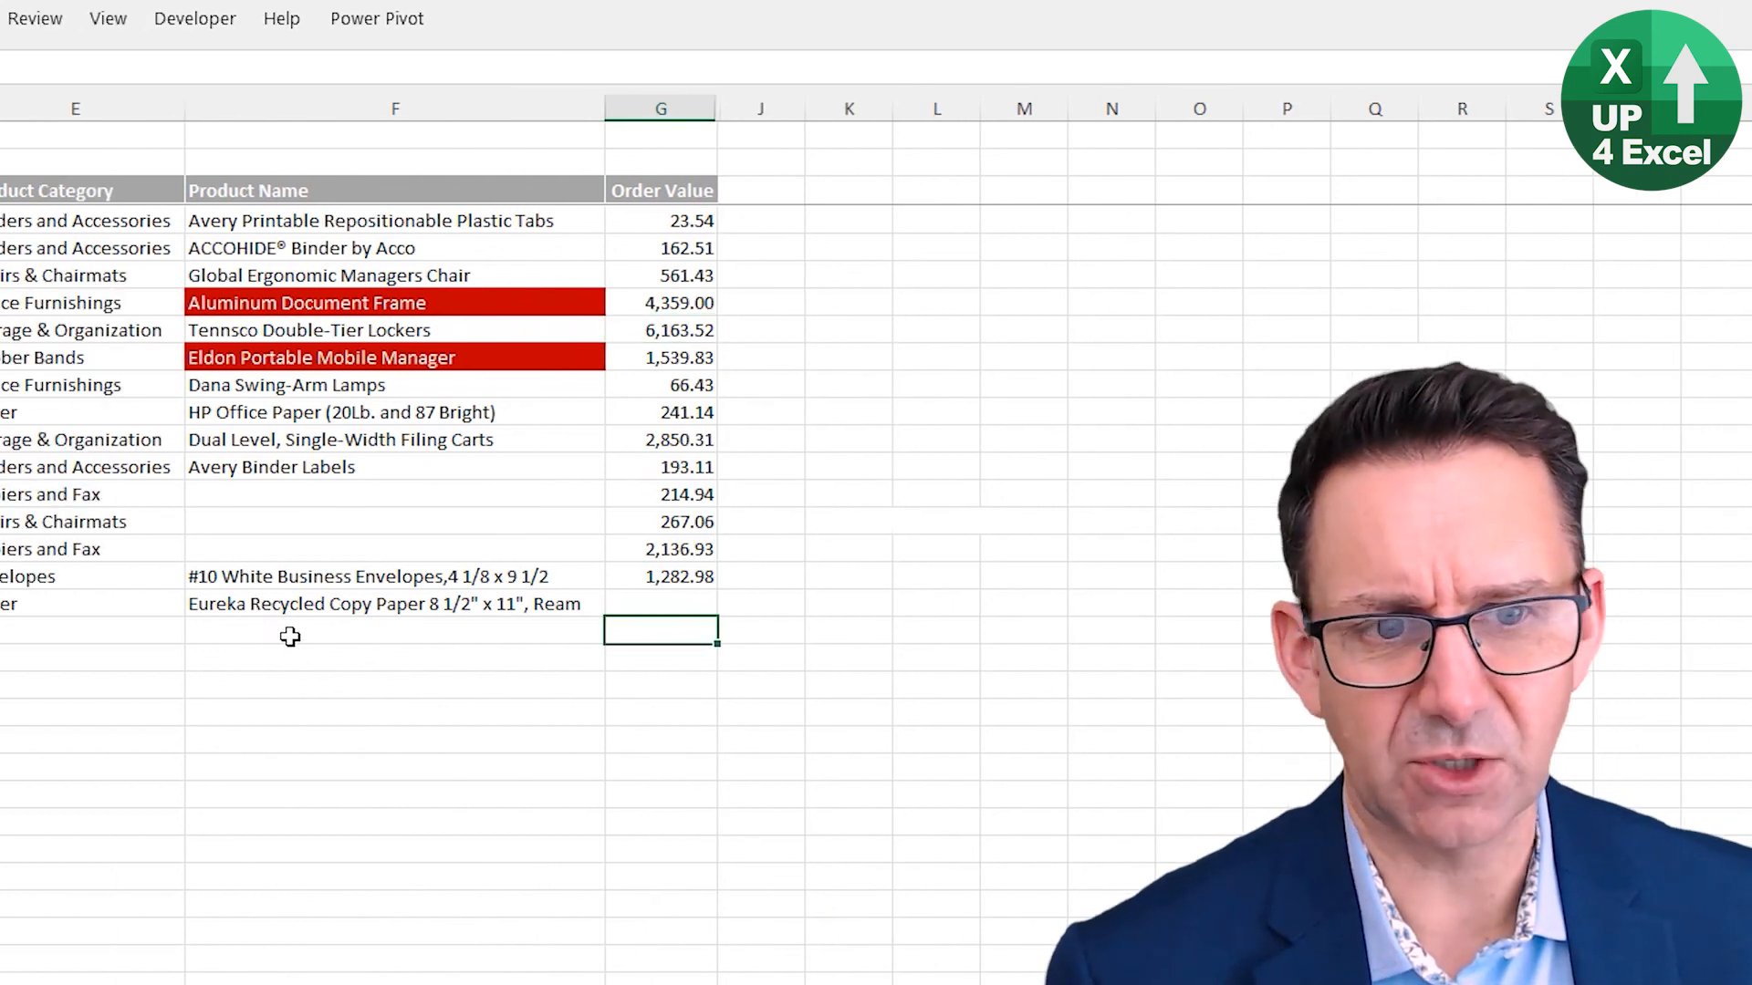
- In row 19, choose Ontario as the region and Chairs & Chairmats as the product category from the drop-down lists
left_click_drag(351, 633, 387, 637)
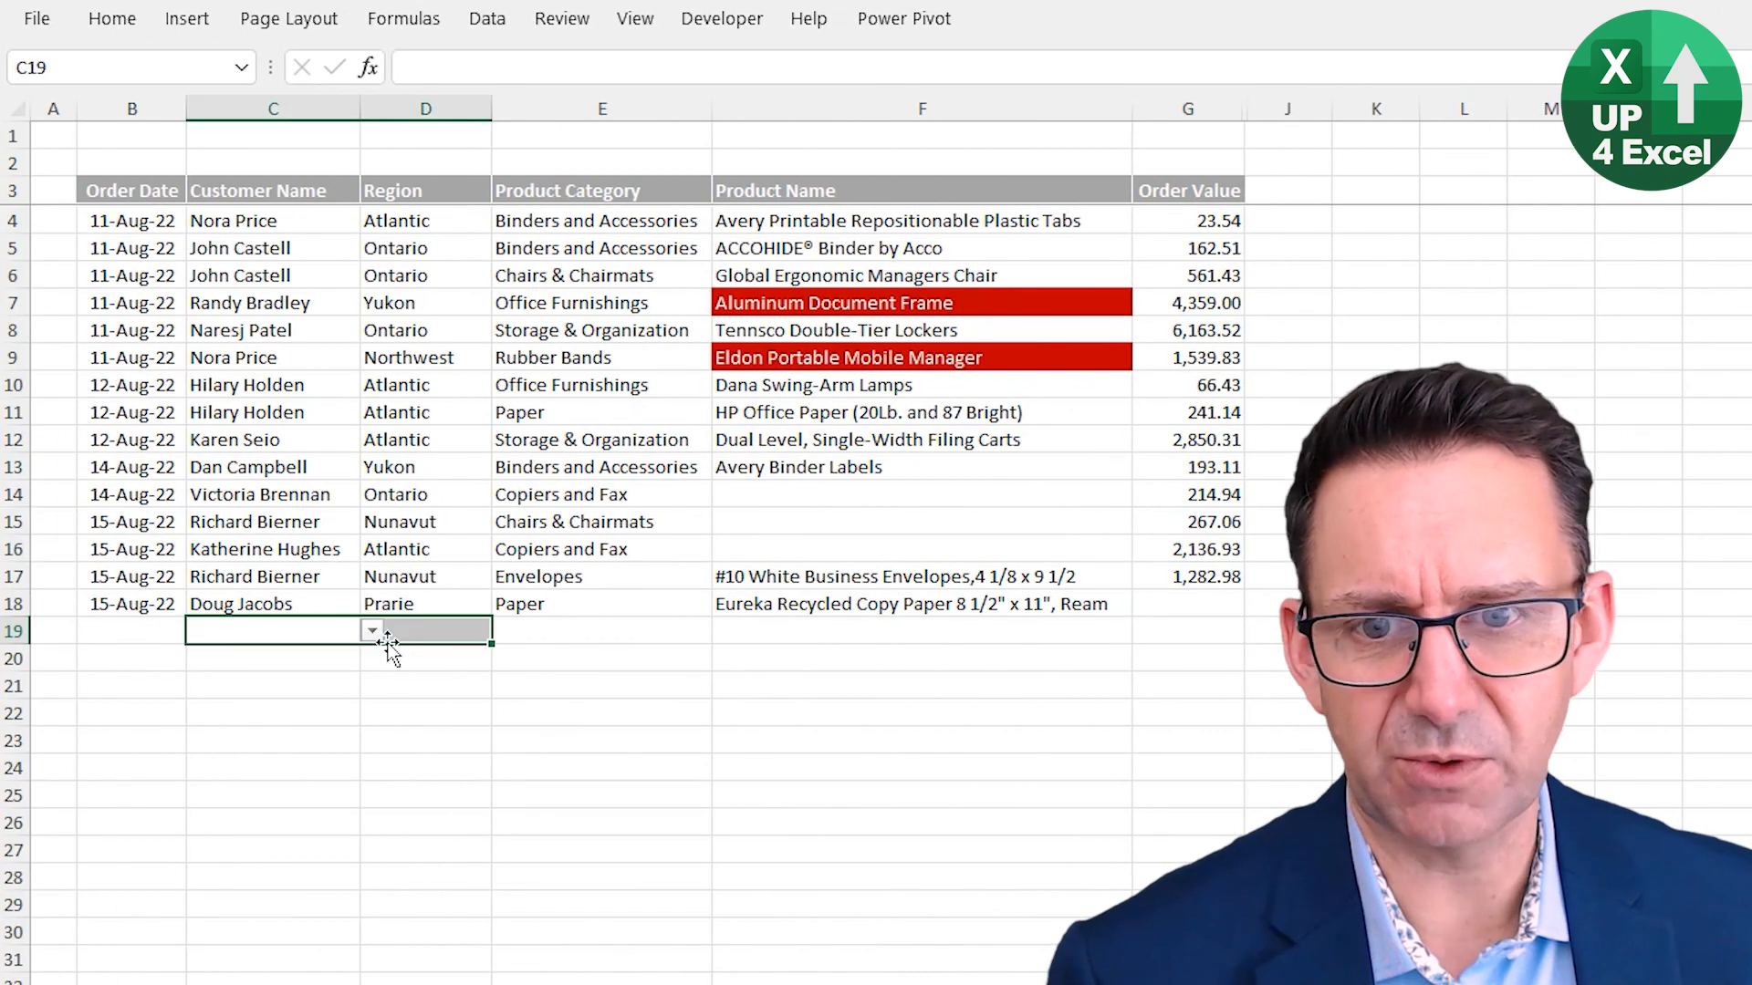
left_click(388, 638)
left_click(503, 630)
left_click(484, 708)
left_click(646, 628)
left_click(504, 631)
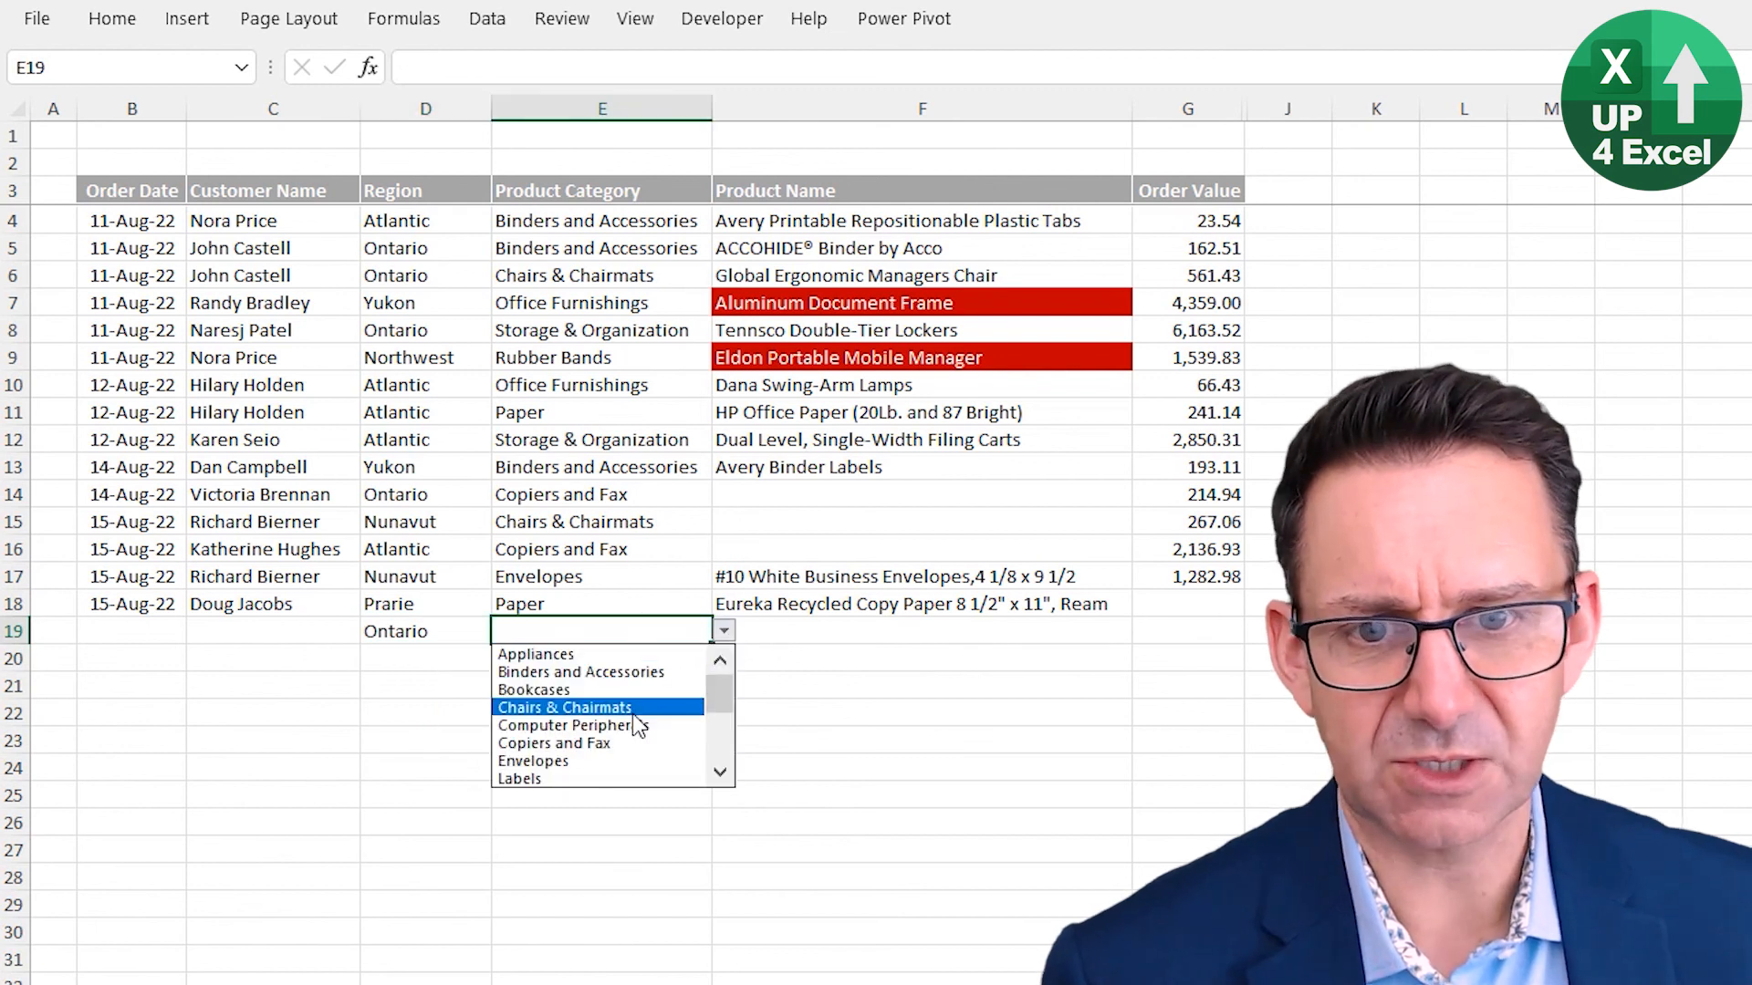
left_click(671, 709)
- Choose Global Ergonomic Managers Chair as the product name in F19 from the dependent drop-down list
left_click(1056, 637)
left_click(1150, 637)
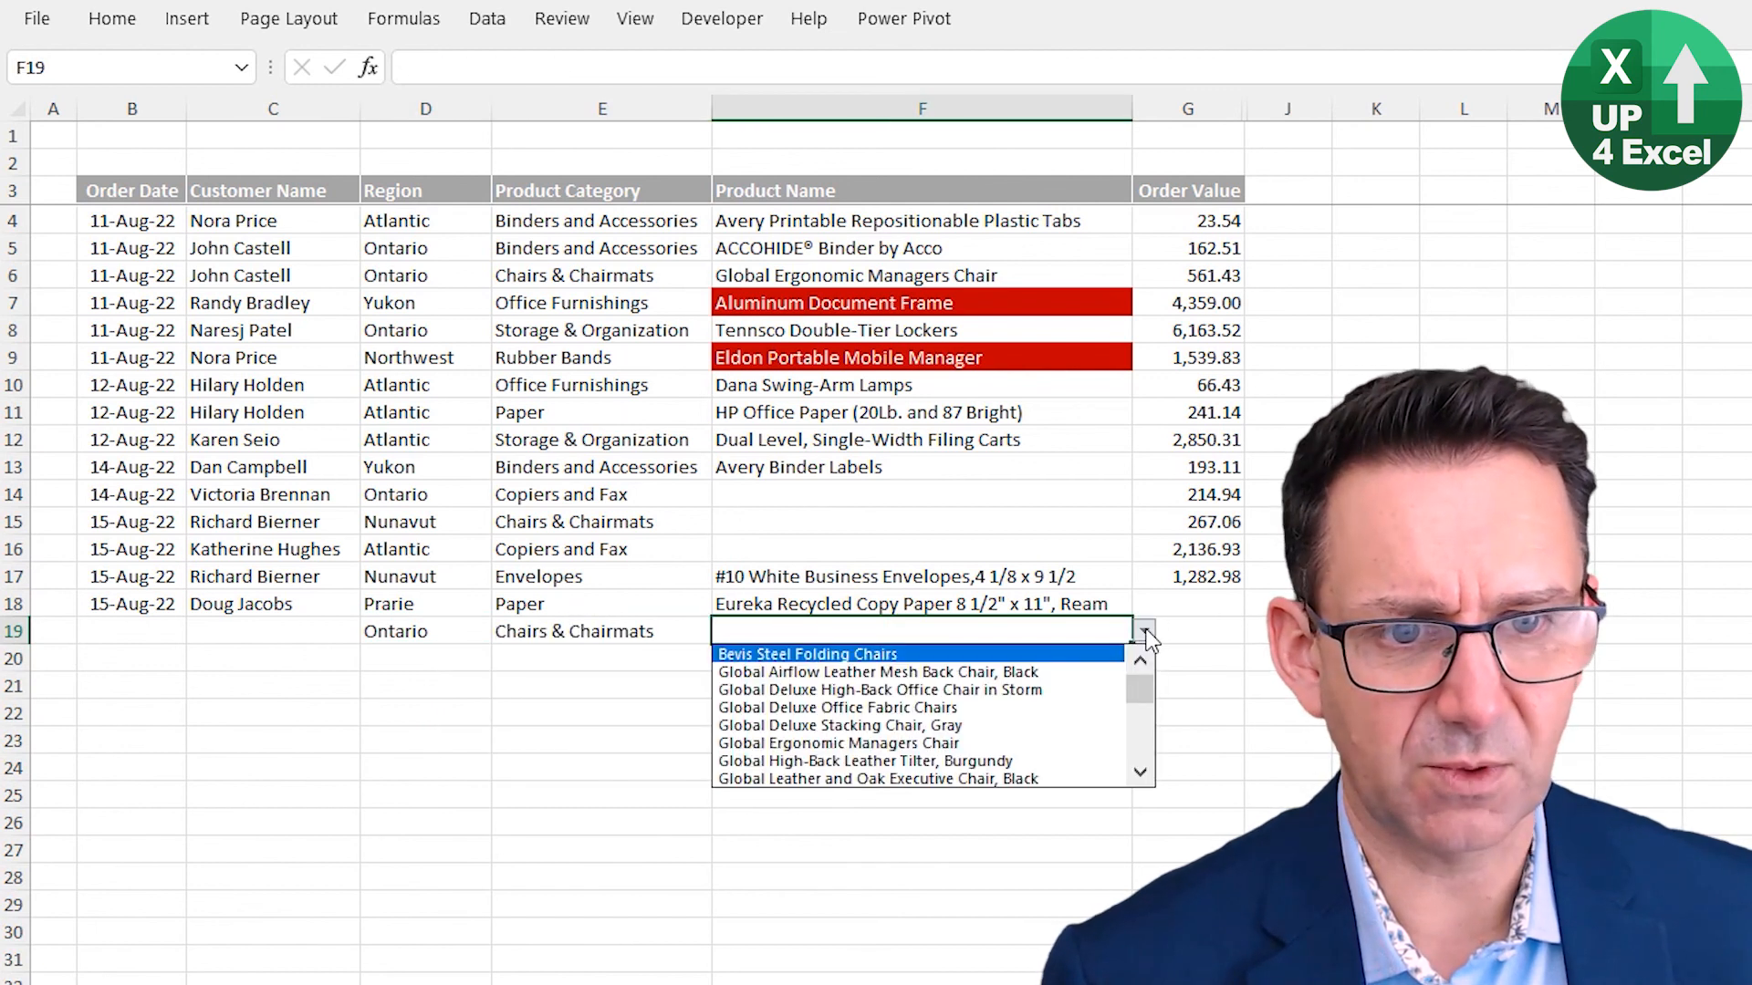
left_click(1063, 741)
- Change the product category in E19 to Labels to test the mismatch formatting, and select the product name in F19
left_click(669, 648)
left_click(722, 631)
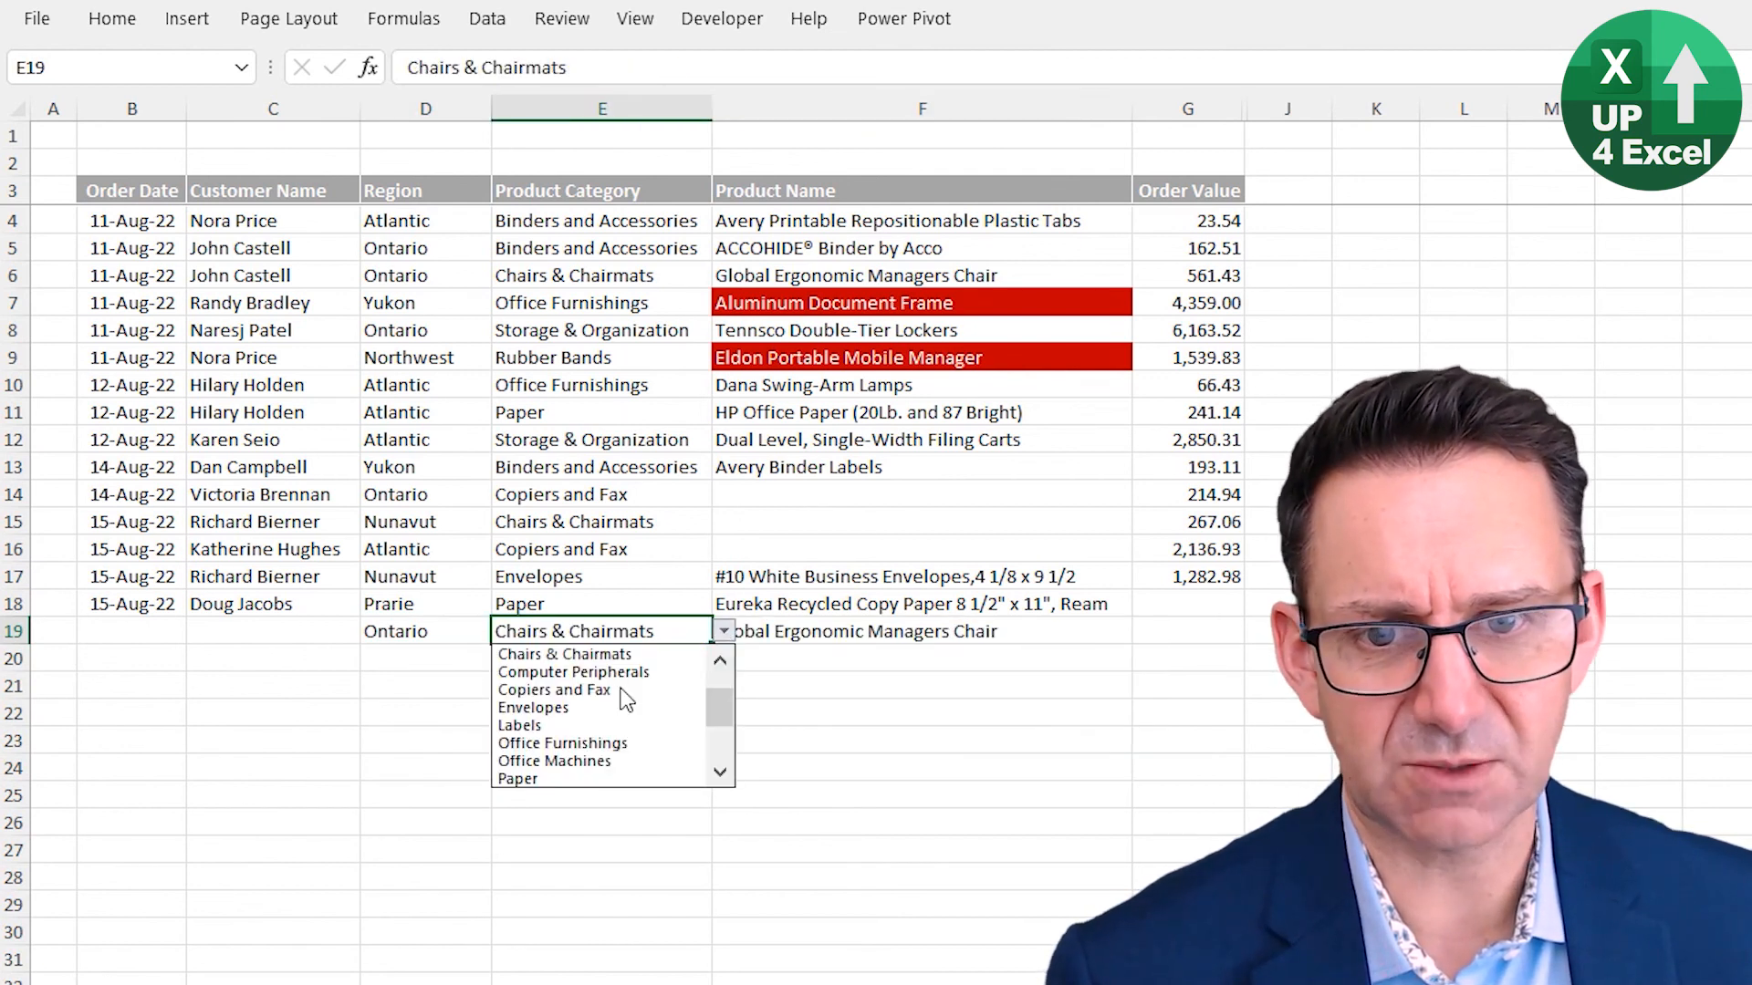
left_click(614, 729)
left_click(884, 649)
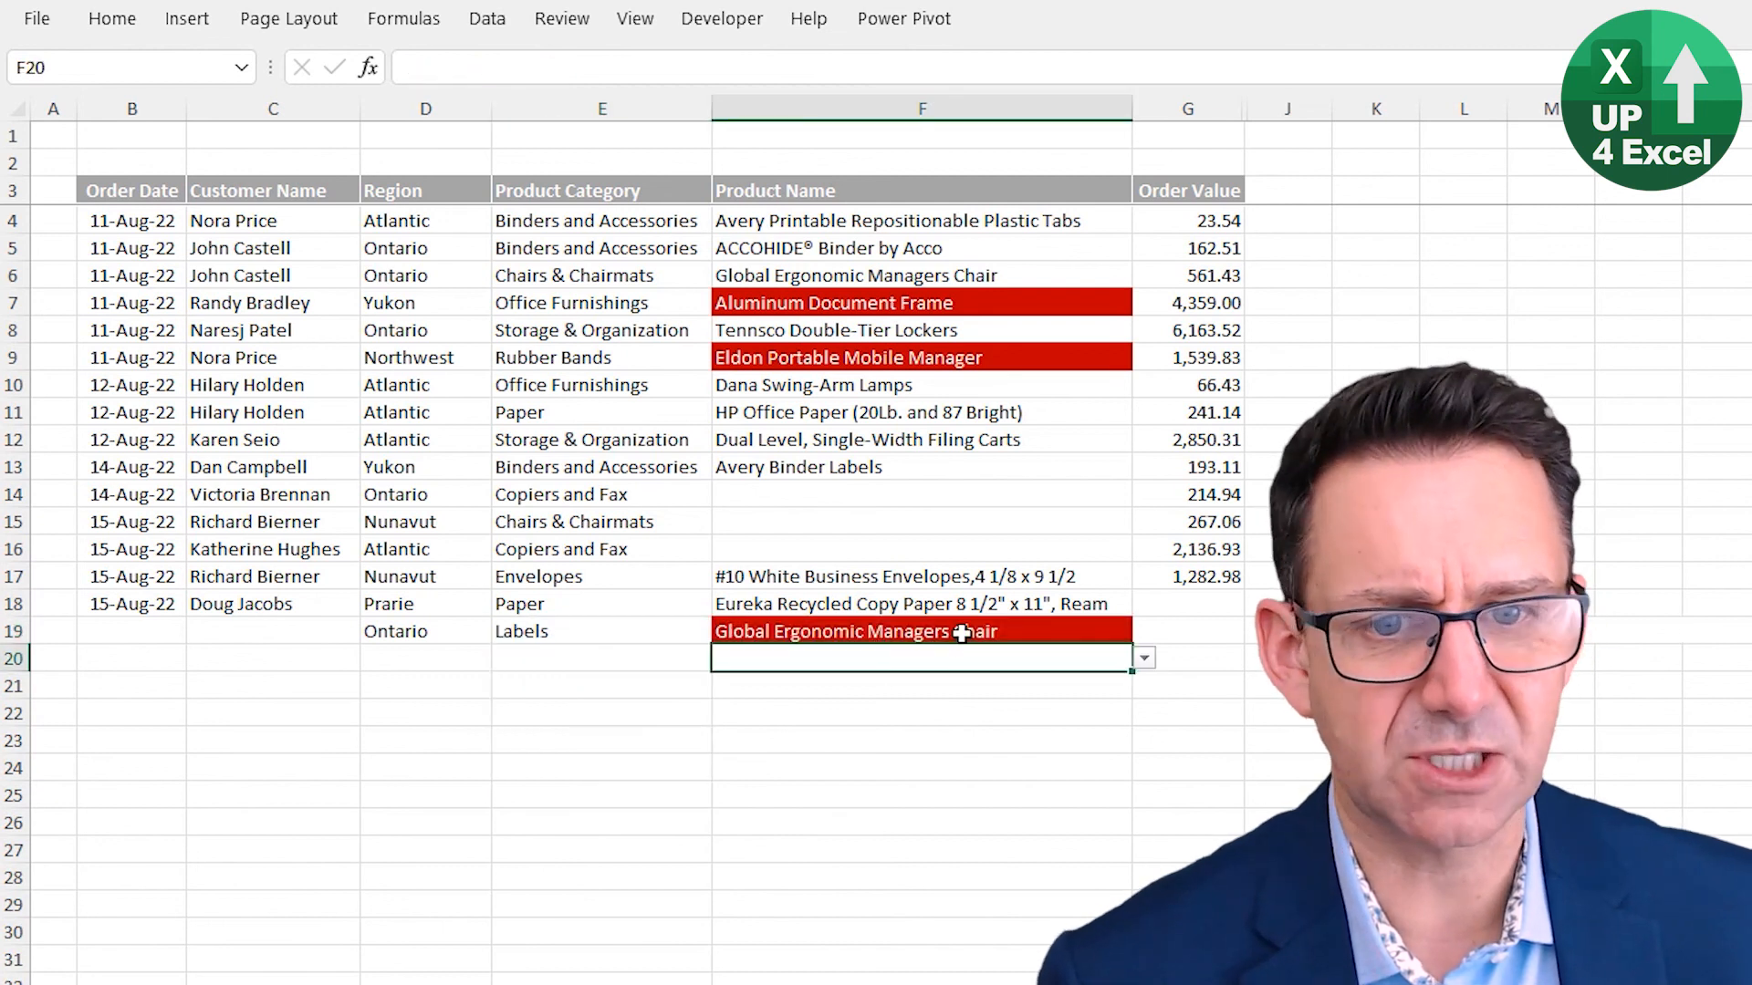
left_click(973, 633)
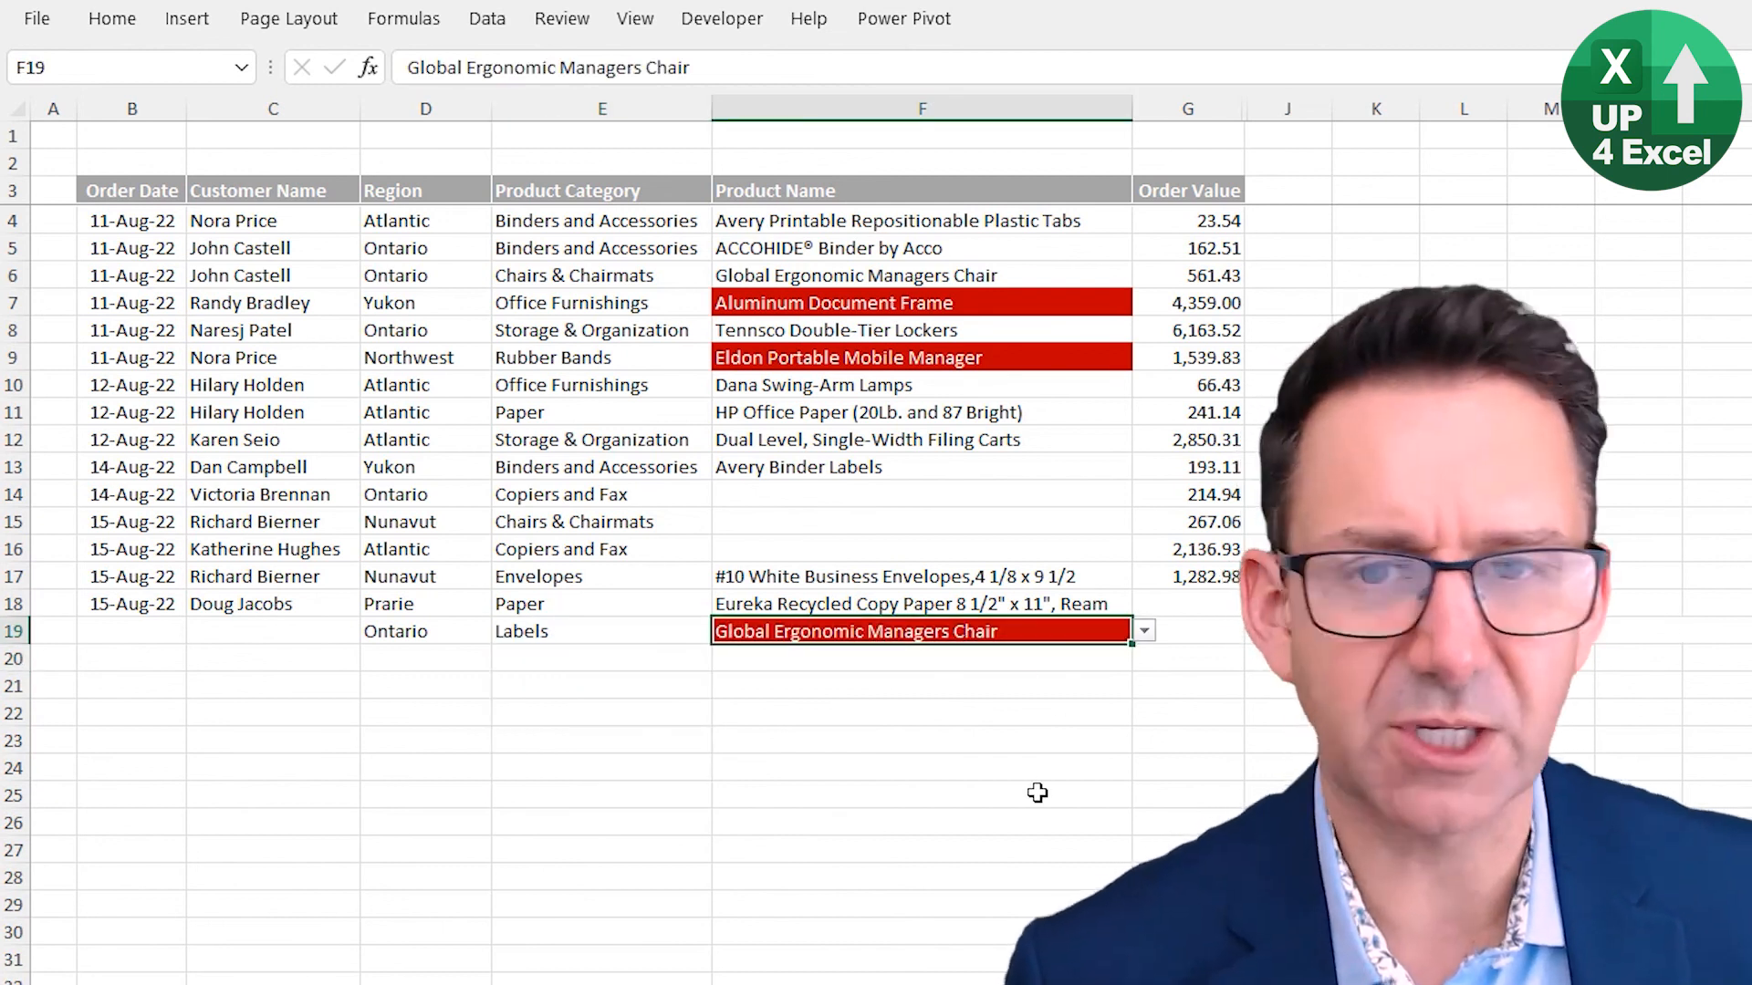